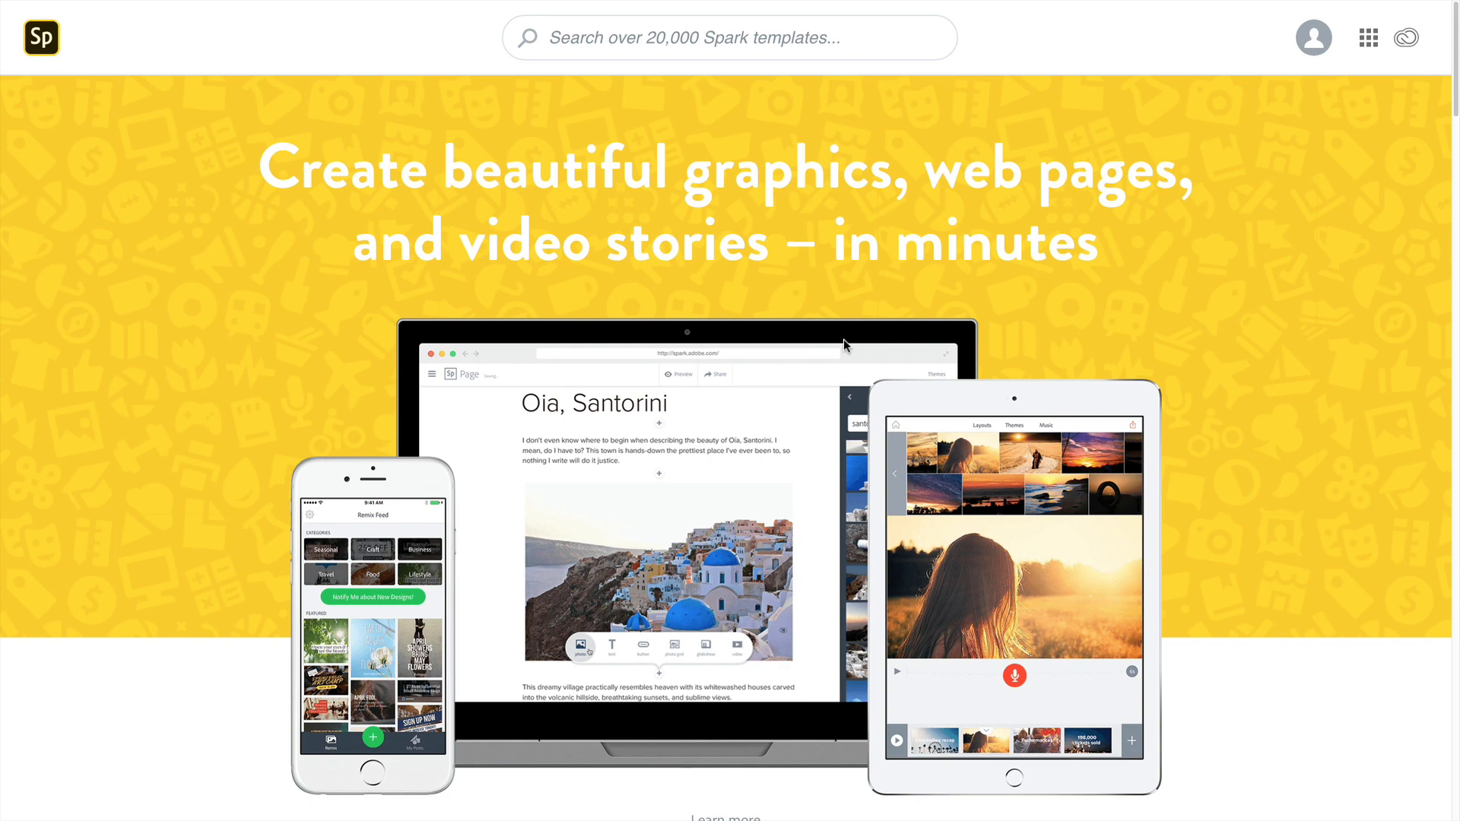
# Look through the Adobe Spark landing page, from the headline and feature sections to the Spark product family.
pyautogui.scroll(-5, 1247, 408)
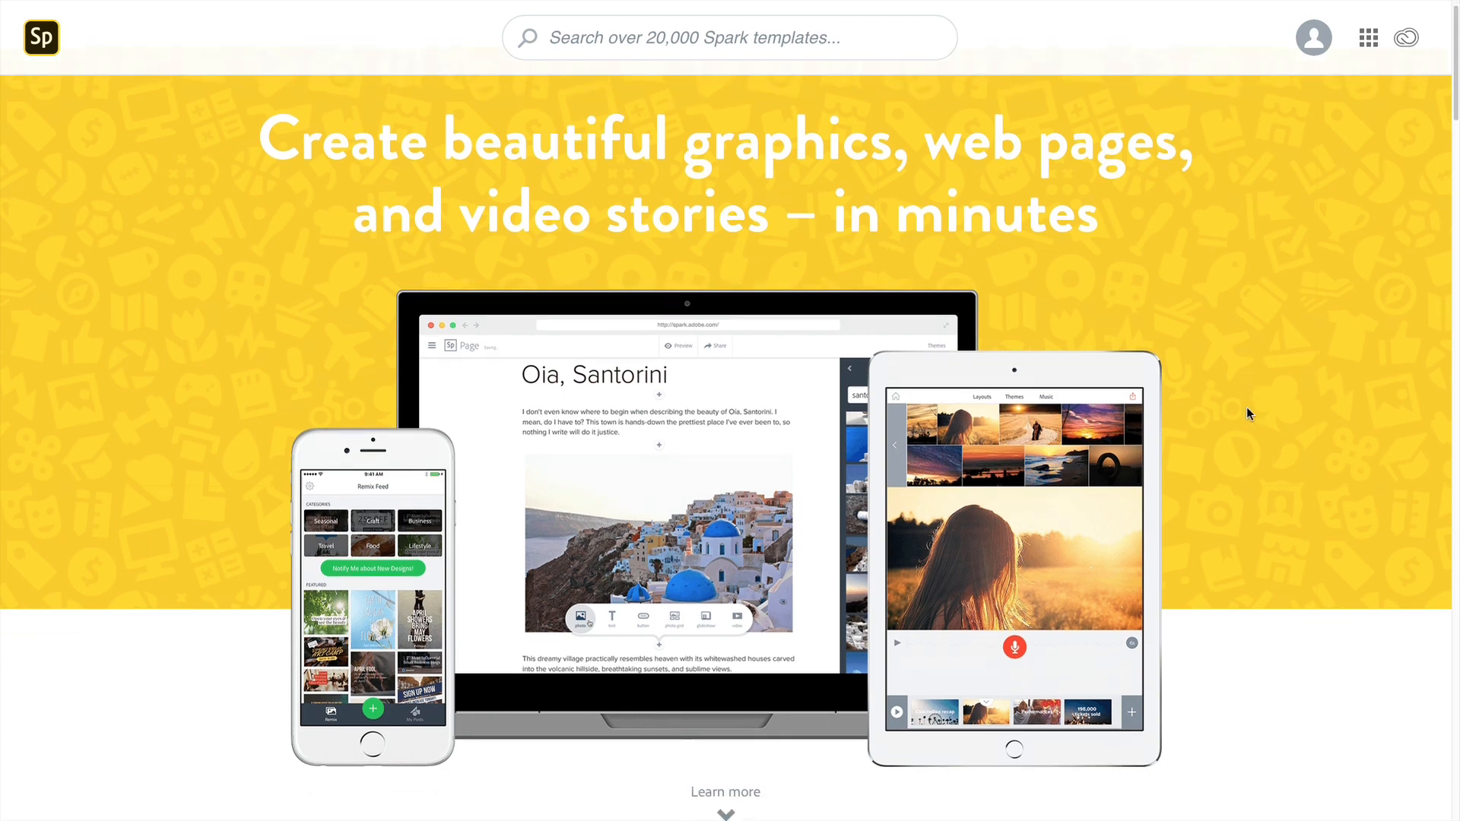
pyautogui.scroll(-6, 1248, 415)
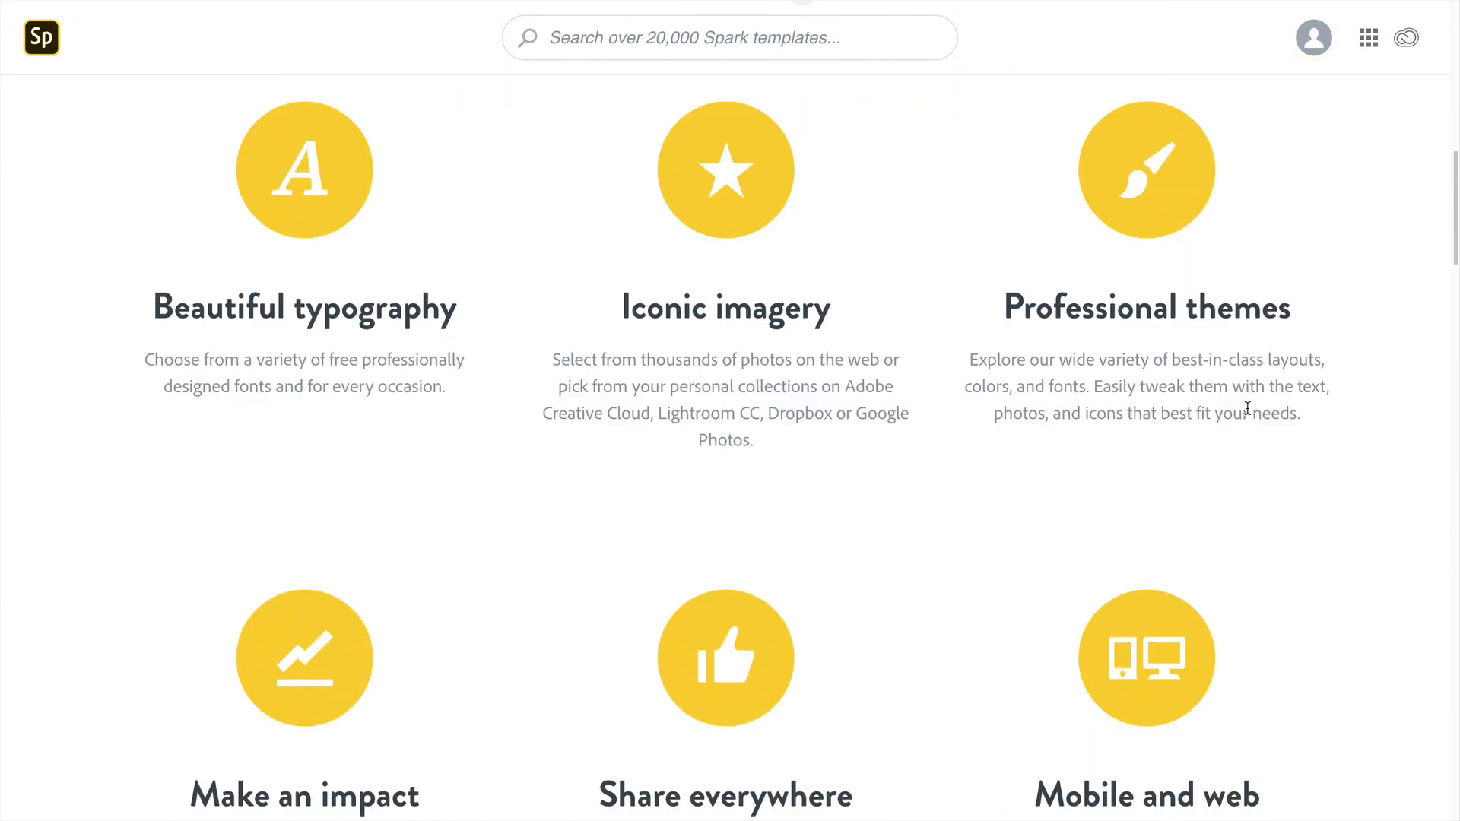
pyautogui.scroll(-2, 1247, 408)
pyautogui.scroll(-7, 1247, 408)
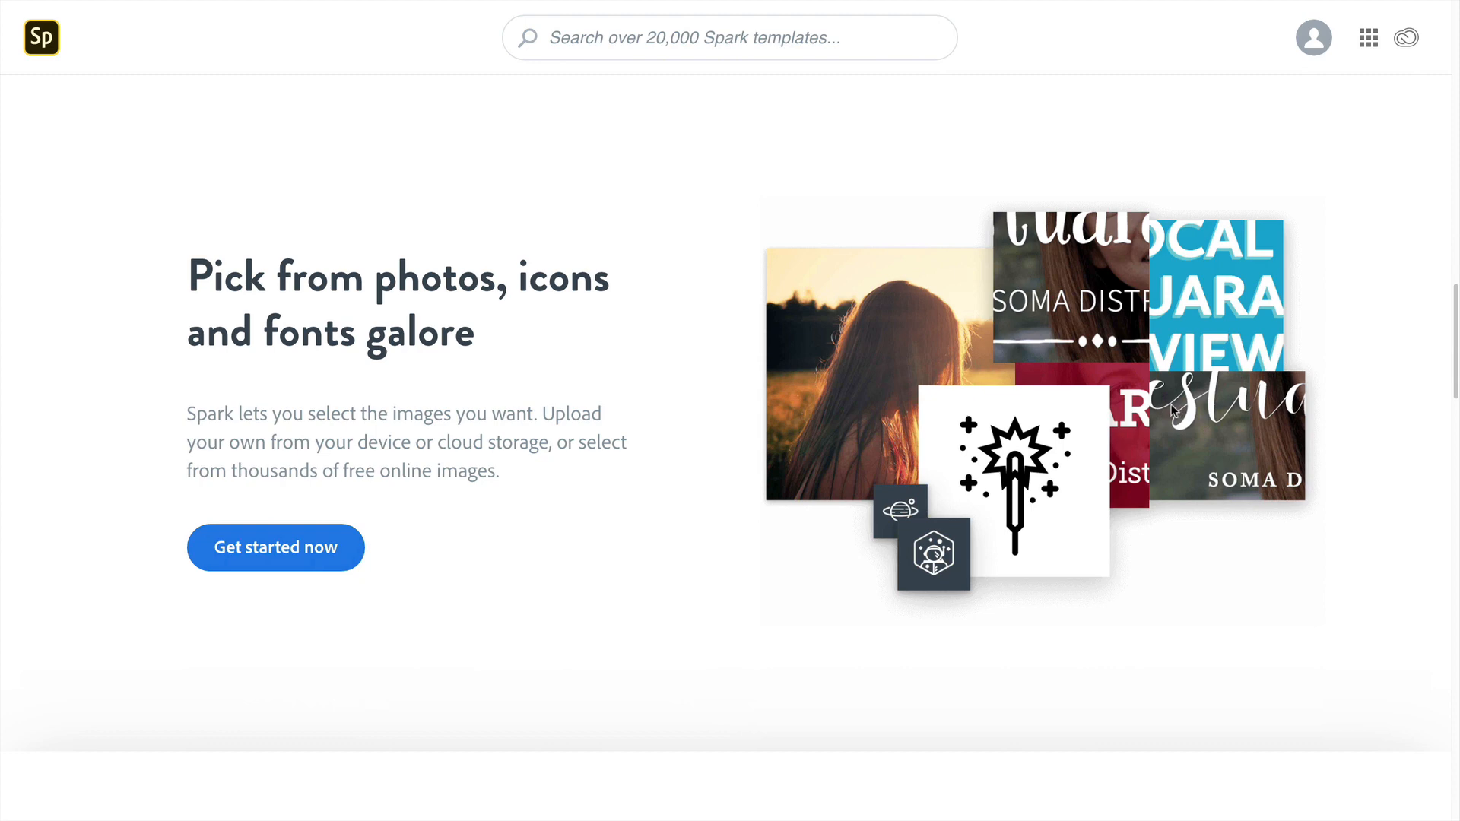
pyautogui.scroll(-6, 1175, 411)
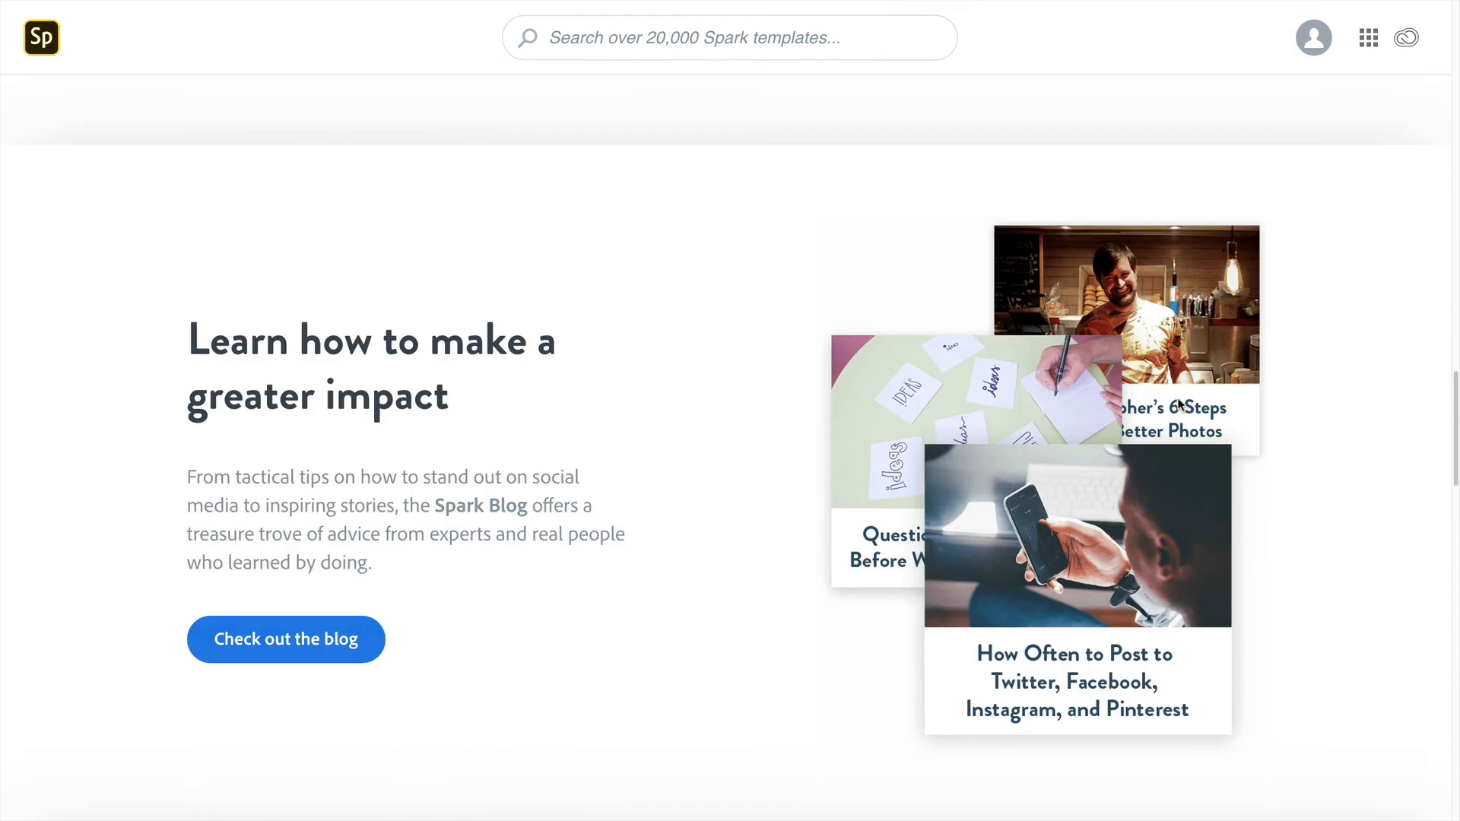
pyautogui.scroll(-7, 1180, 401)
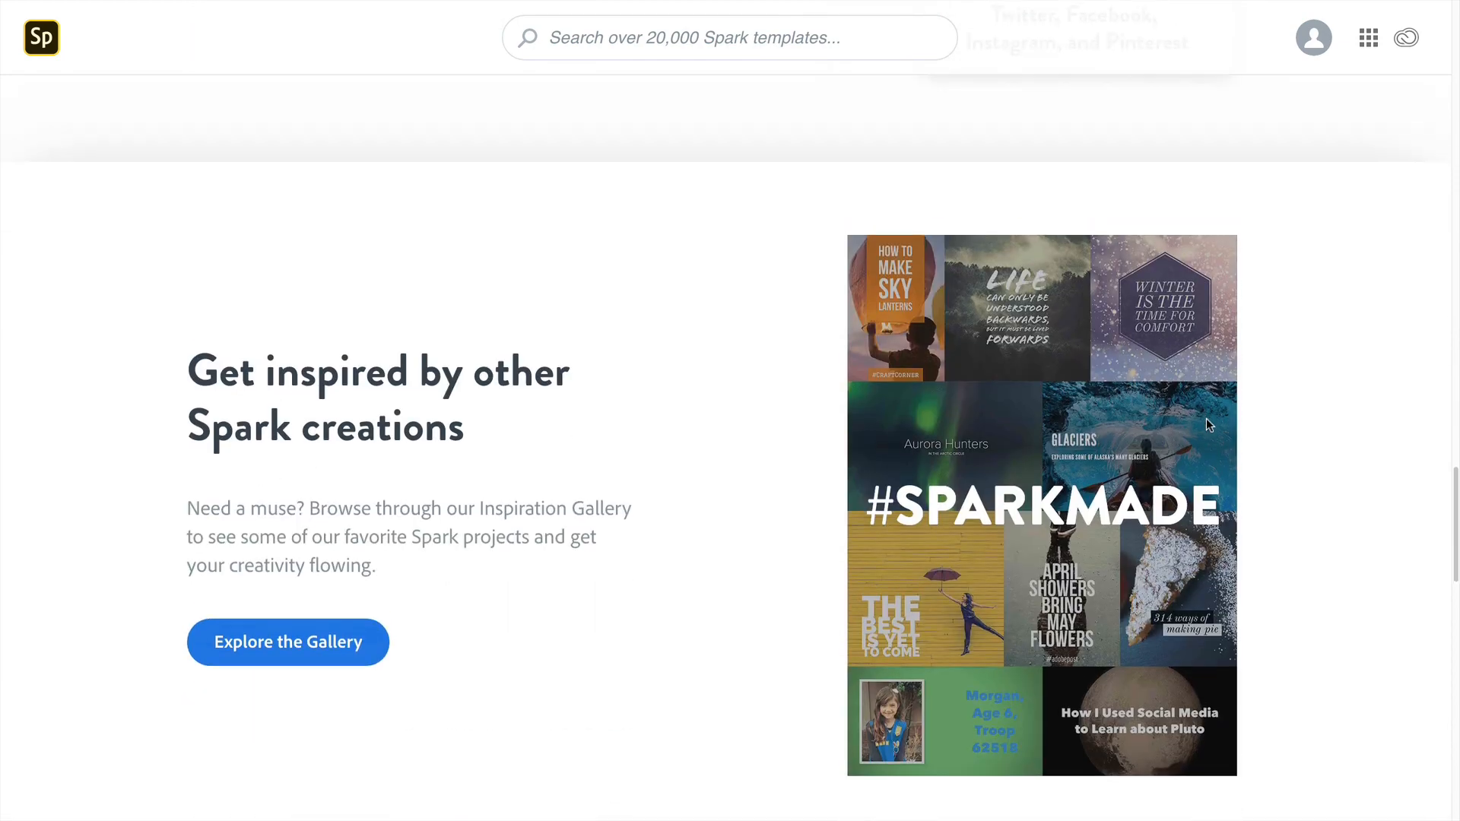
pyautogui.scroll(-9, 1209, 424)
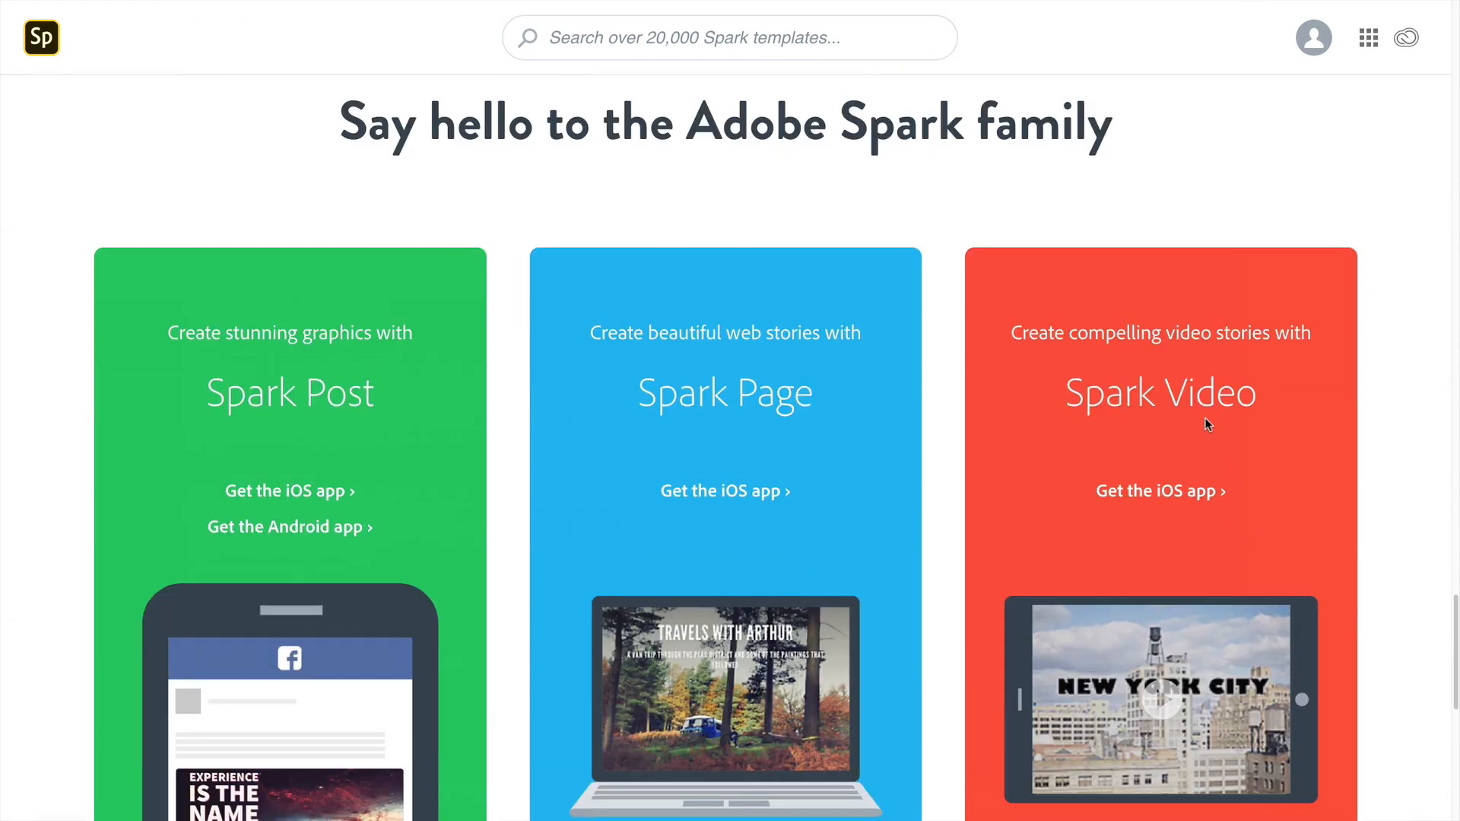
pyautogui.scroll(20, 1205, 419)
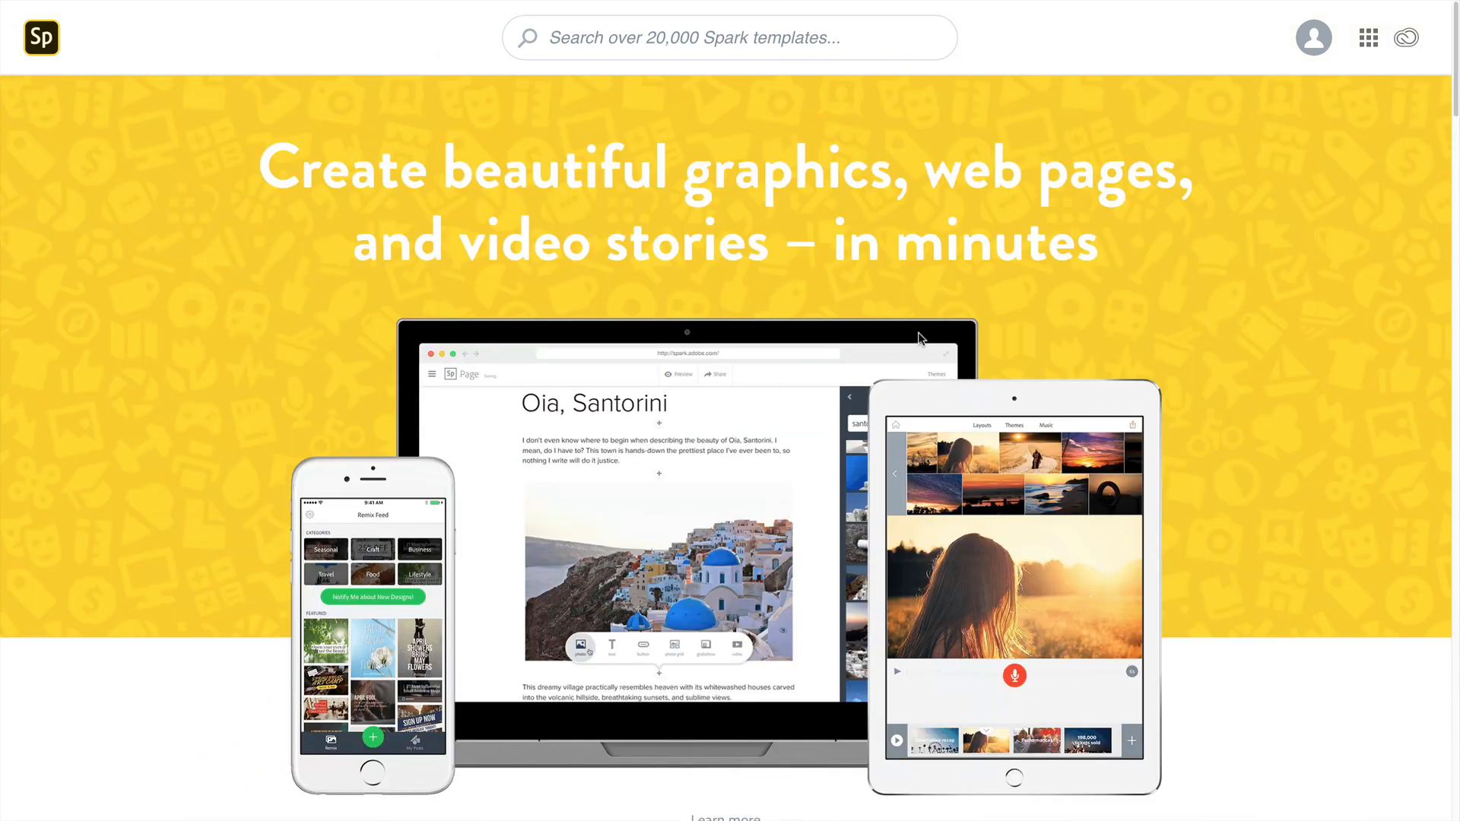
pyautogui.moveTo(475, 164); pyautogui.dragTo(1068, 212)
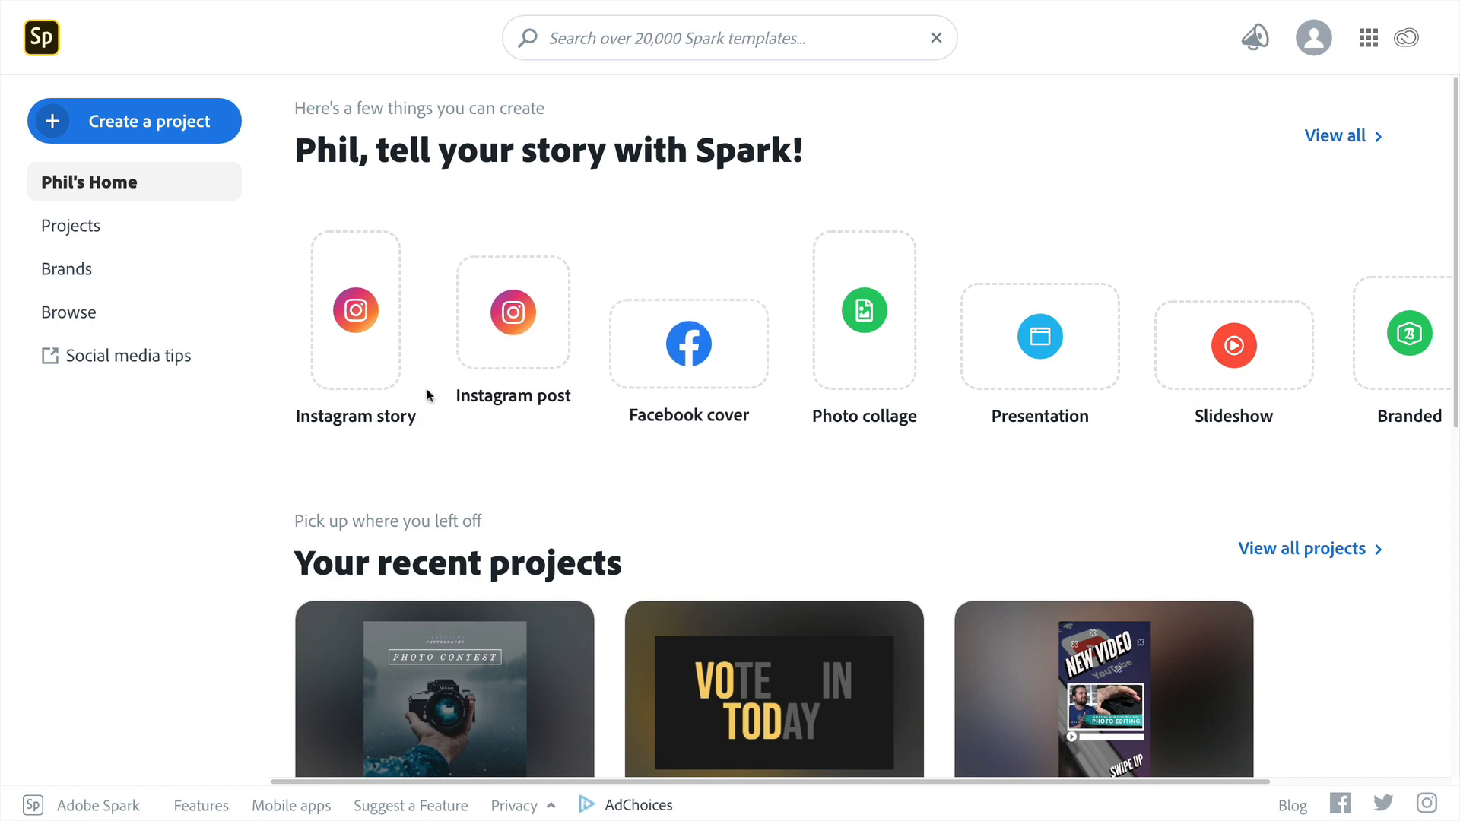
# Review the Spark home page's project types, recent projects and starter templates.
pyautogui.scroll(-2, 463, 396)
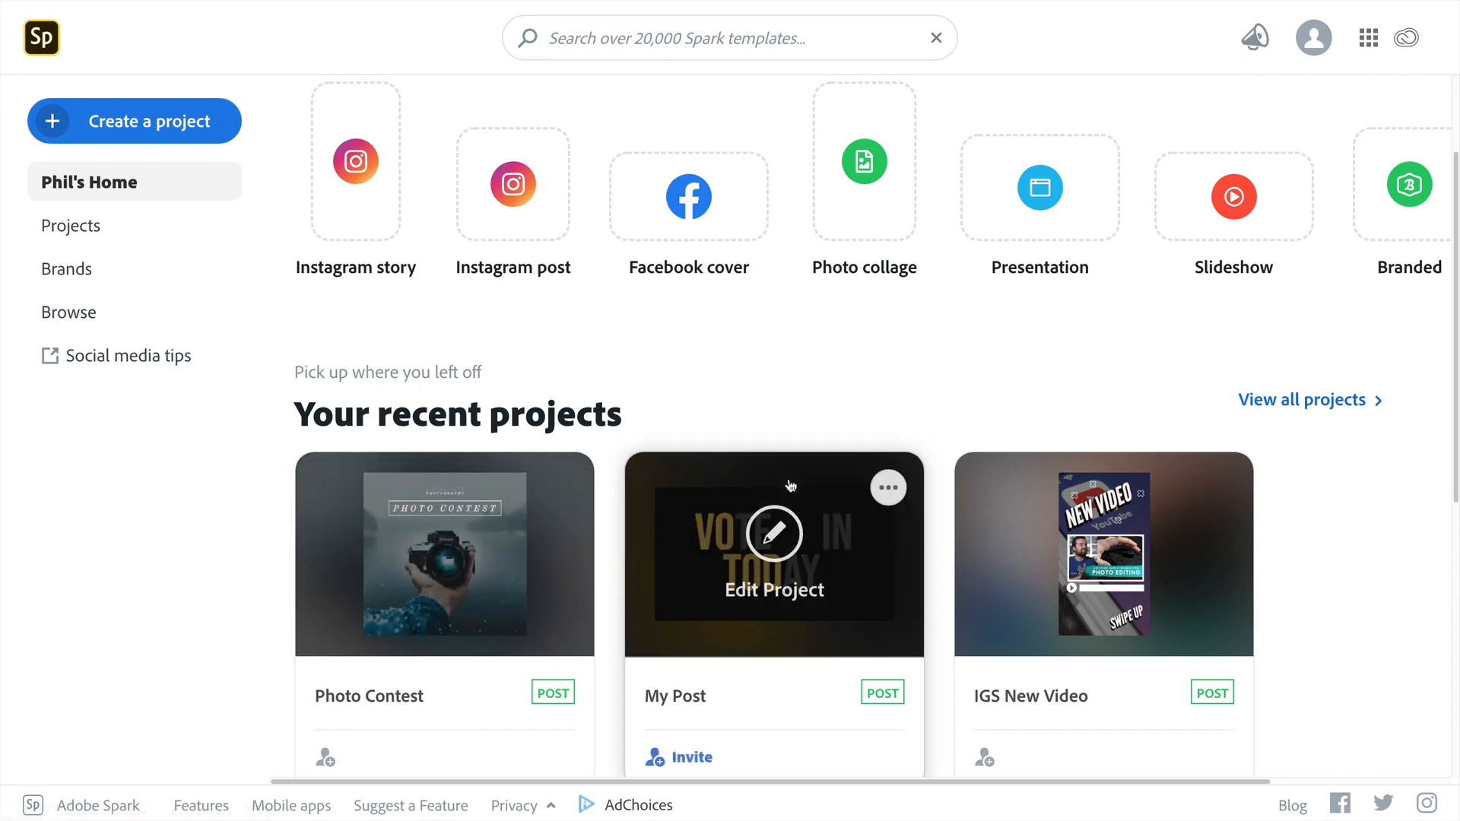
pyautogui.scroll(-7, 784, 502)
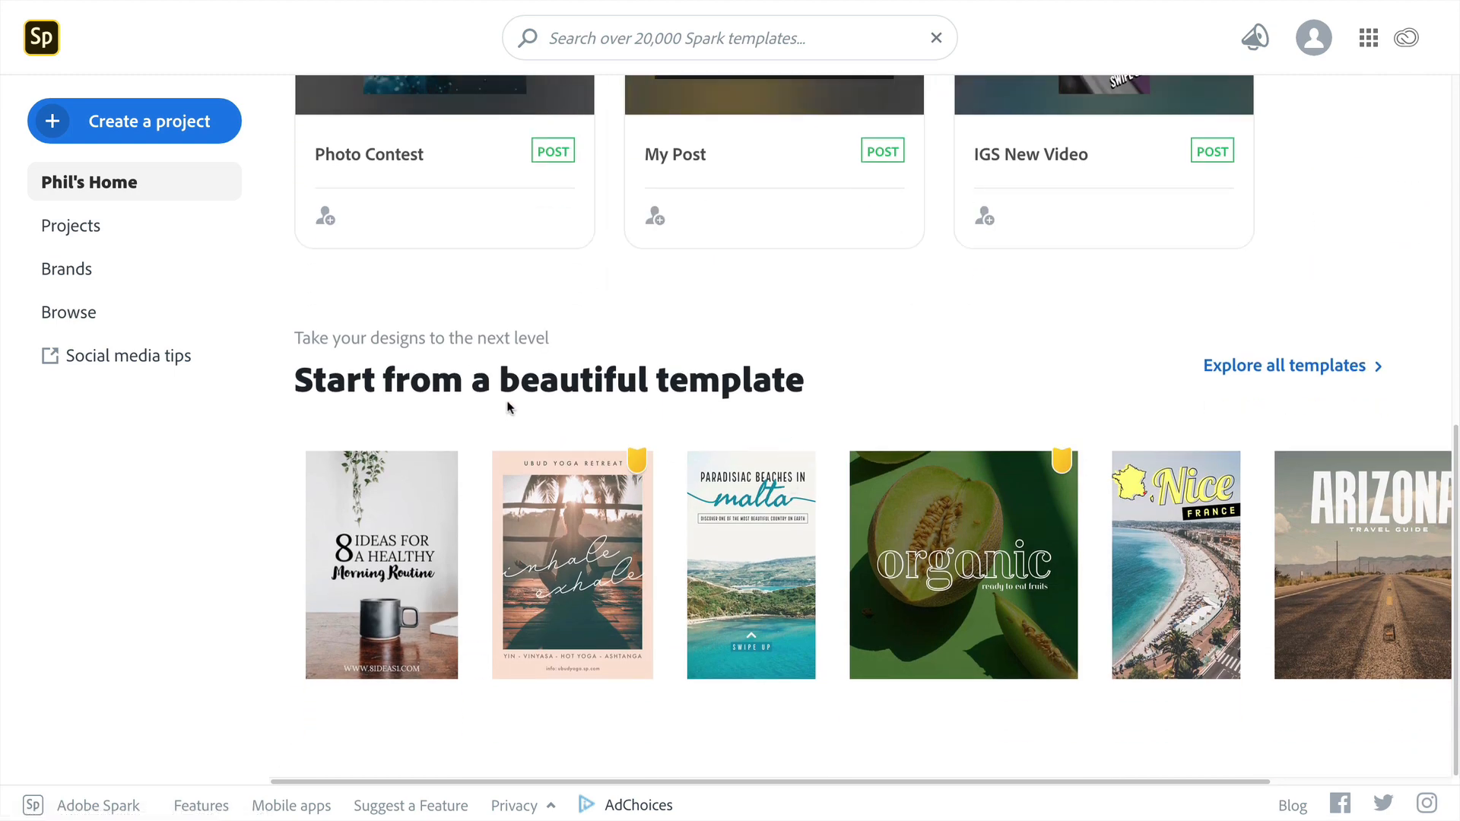
pyautogui.scroll(9, 690, 506)
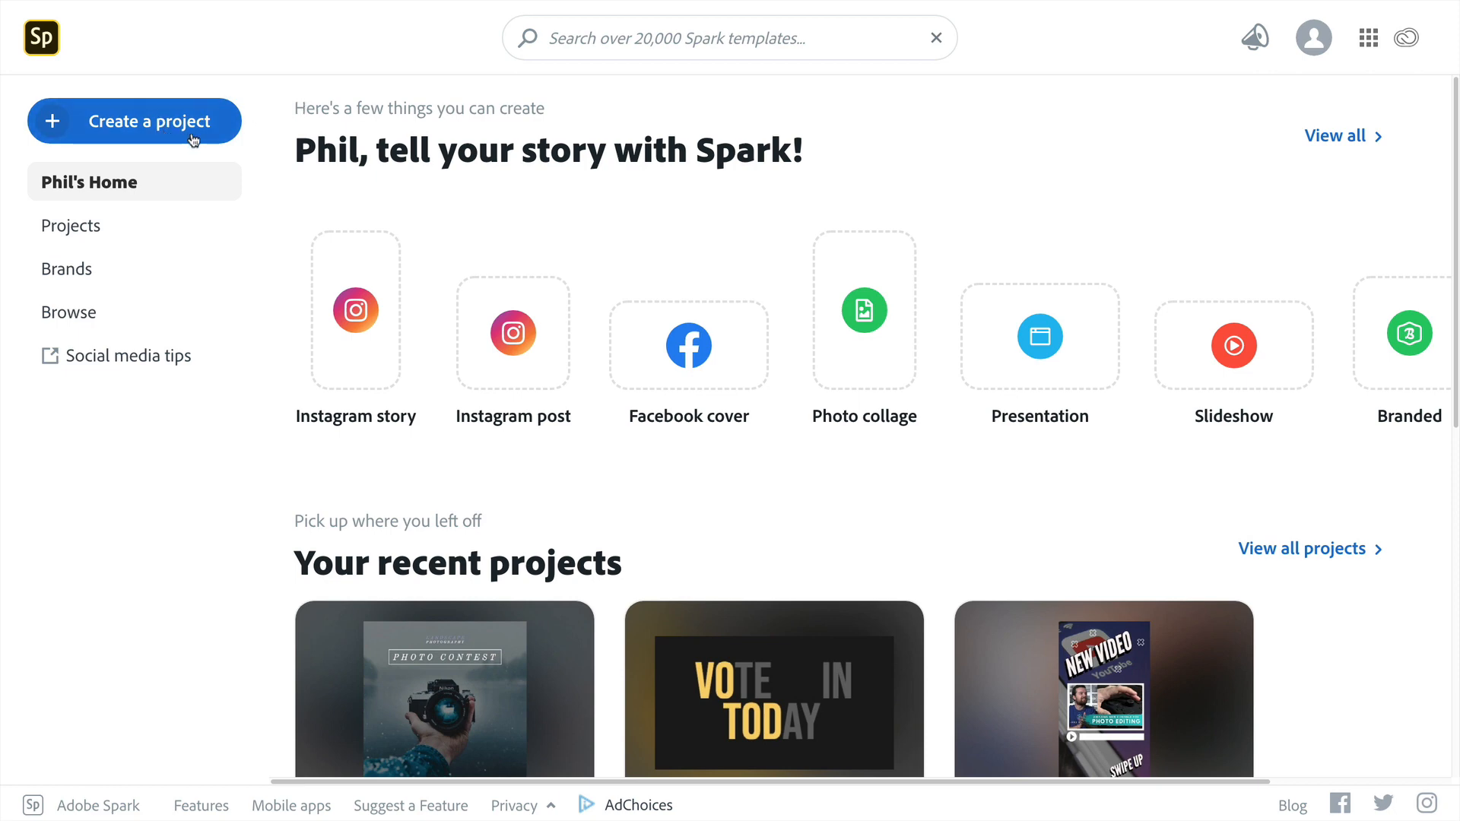
# Look up template search suggestions for "instagram story" and "facebook", and dismiss the search.
pyautogui.click(647, 44)
pyautogui.write('instagram story')
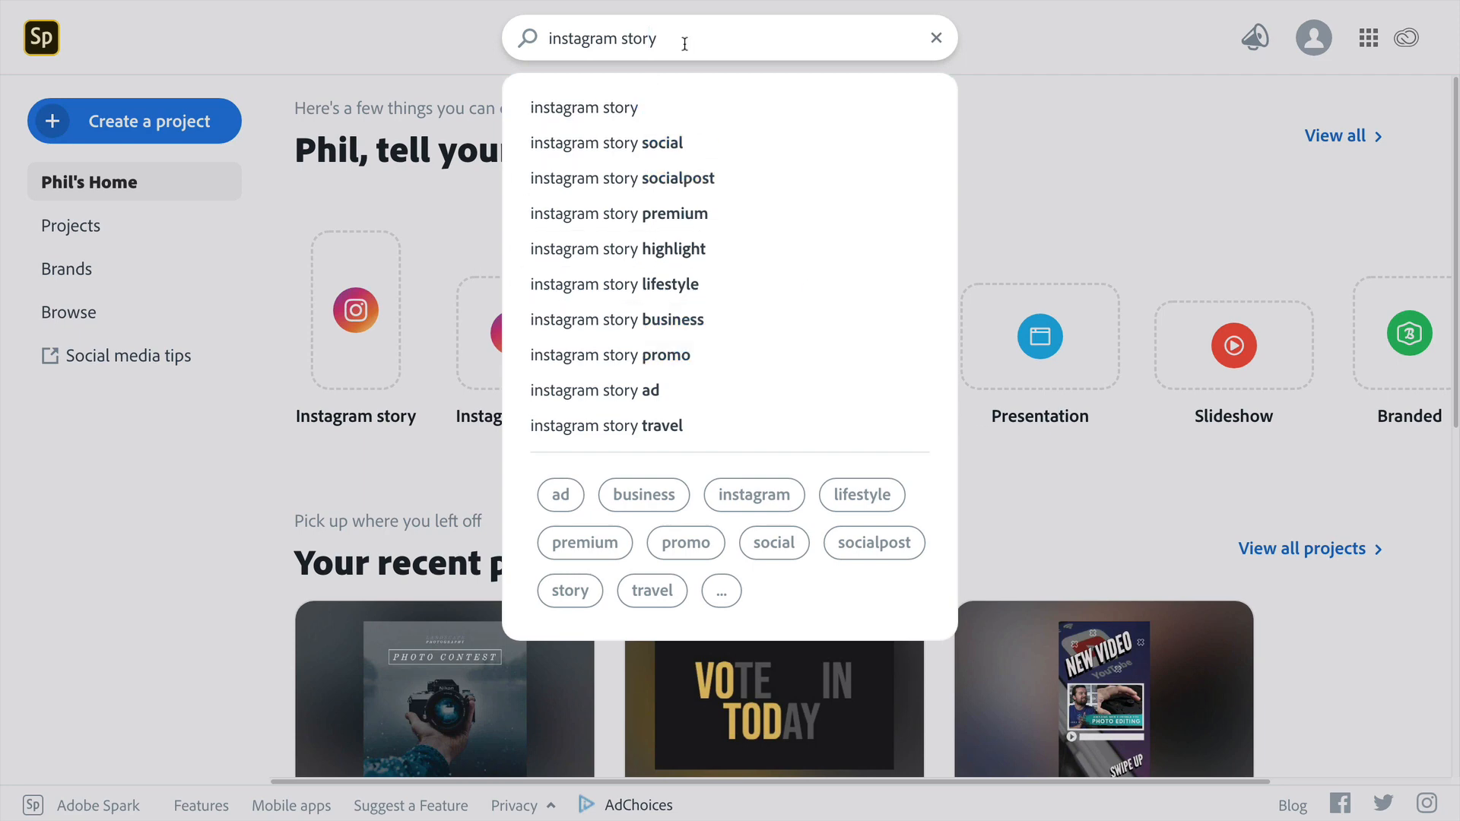
pyautogui.hotkey('ctrl', 'a')
pyautogui.write('facebook')
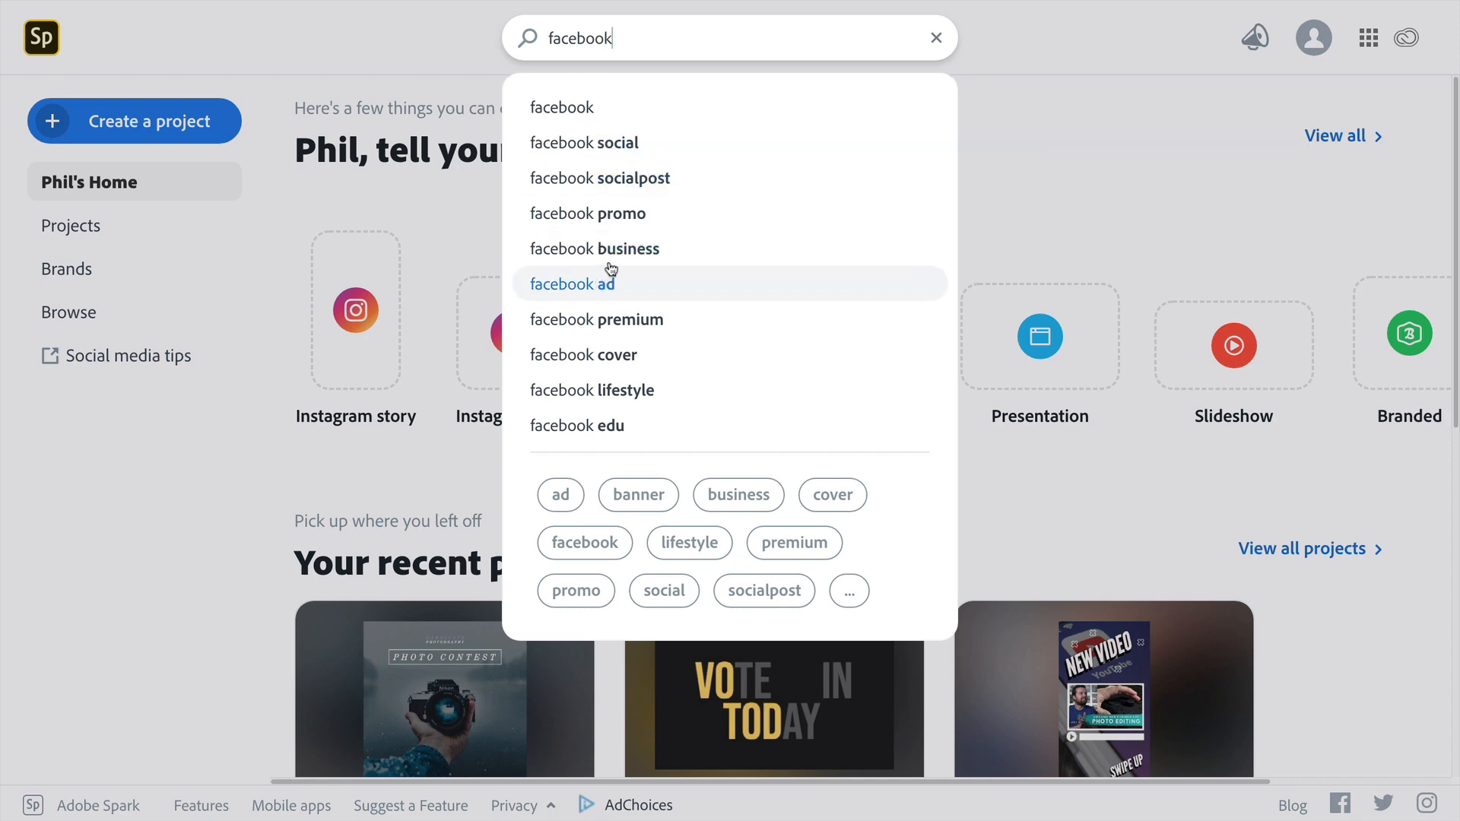
pyautogui.press('Escape')
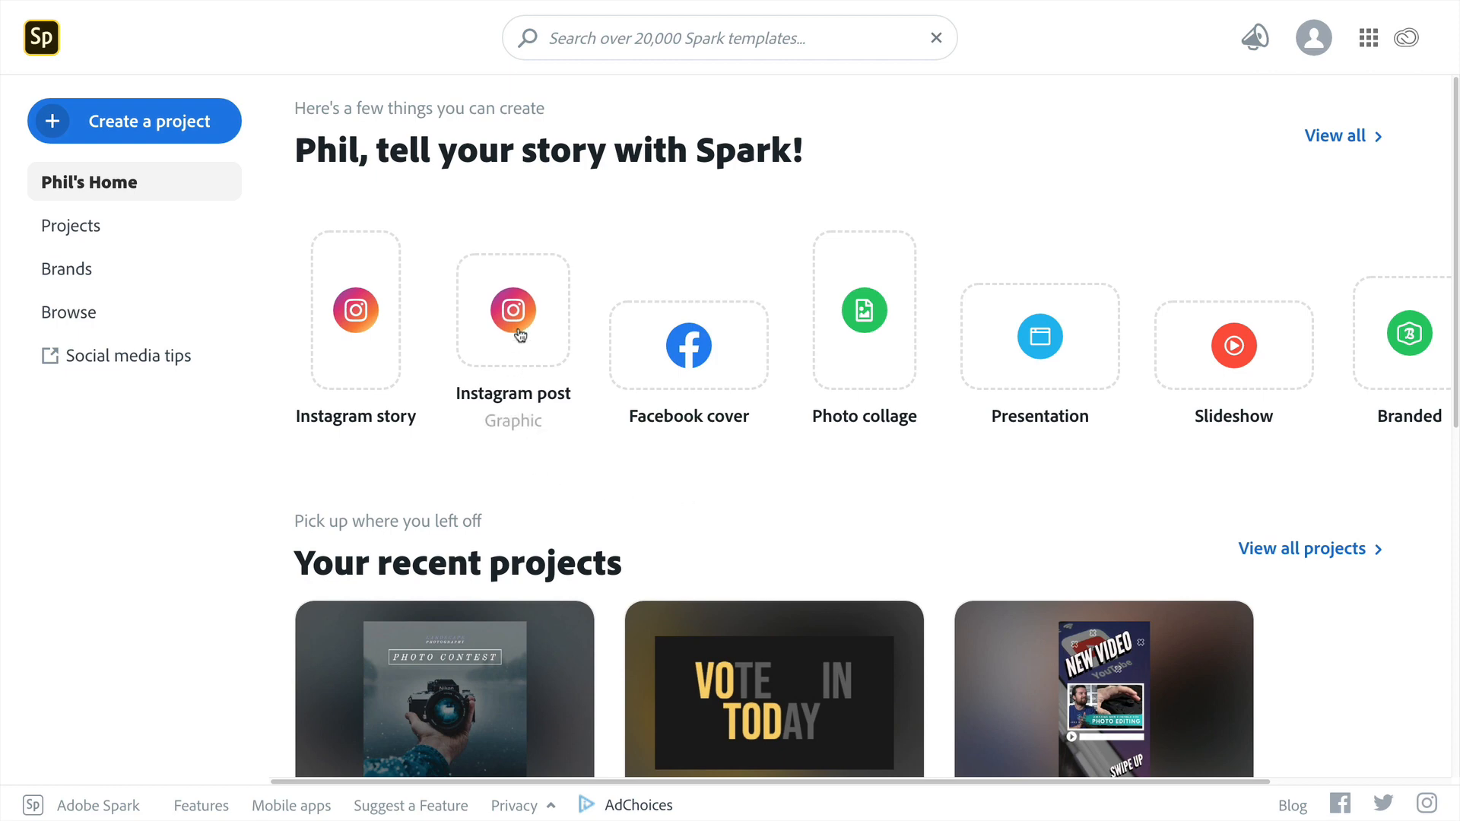
# Start a new Instagram post project and name it Social Square.
pyautogui.click(558, 326)
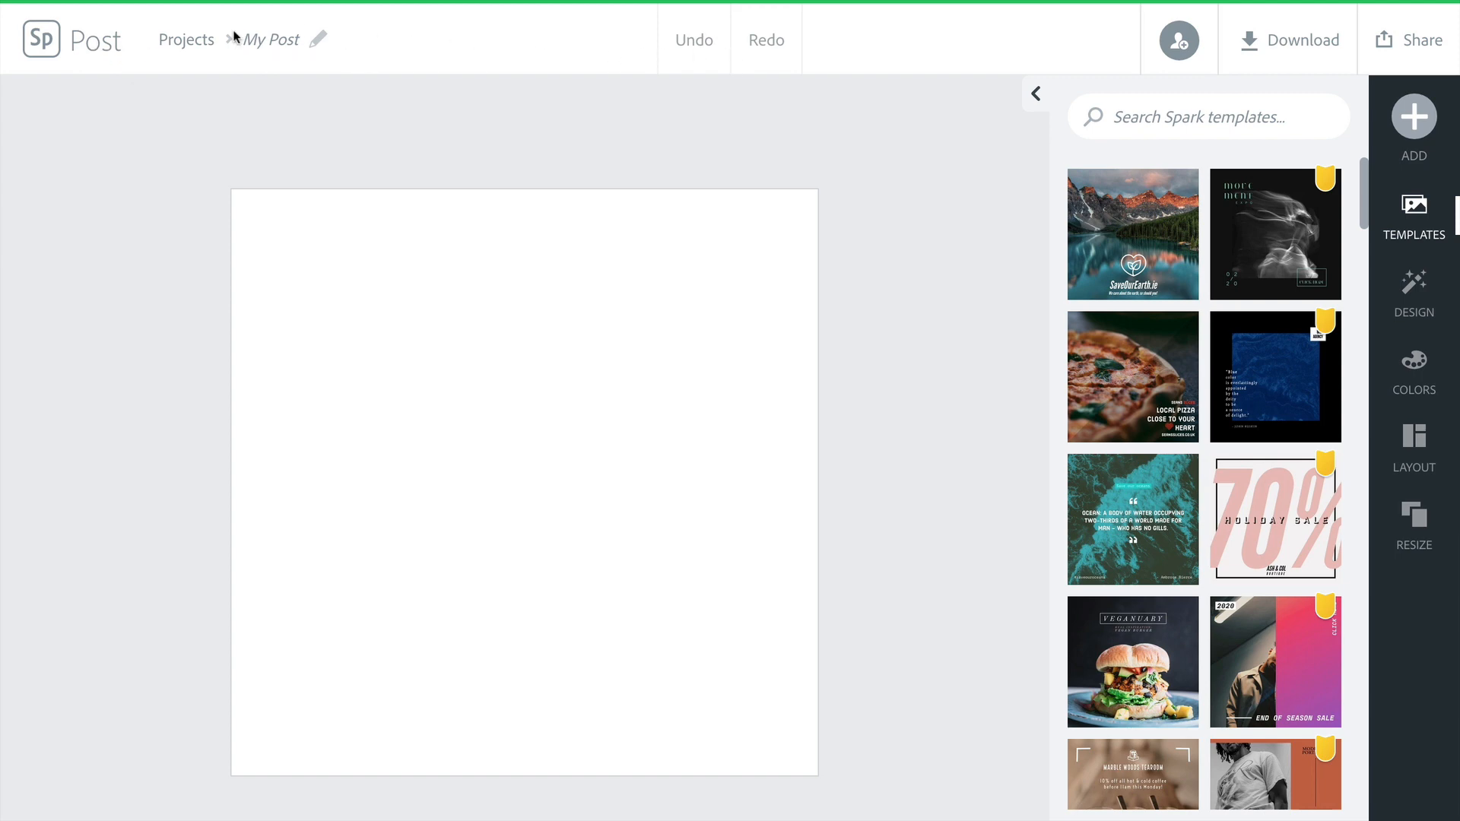
pyautogui.click(296, 37)
pyautogui.press('BackSpace')
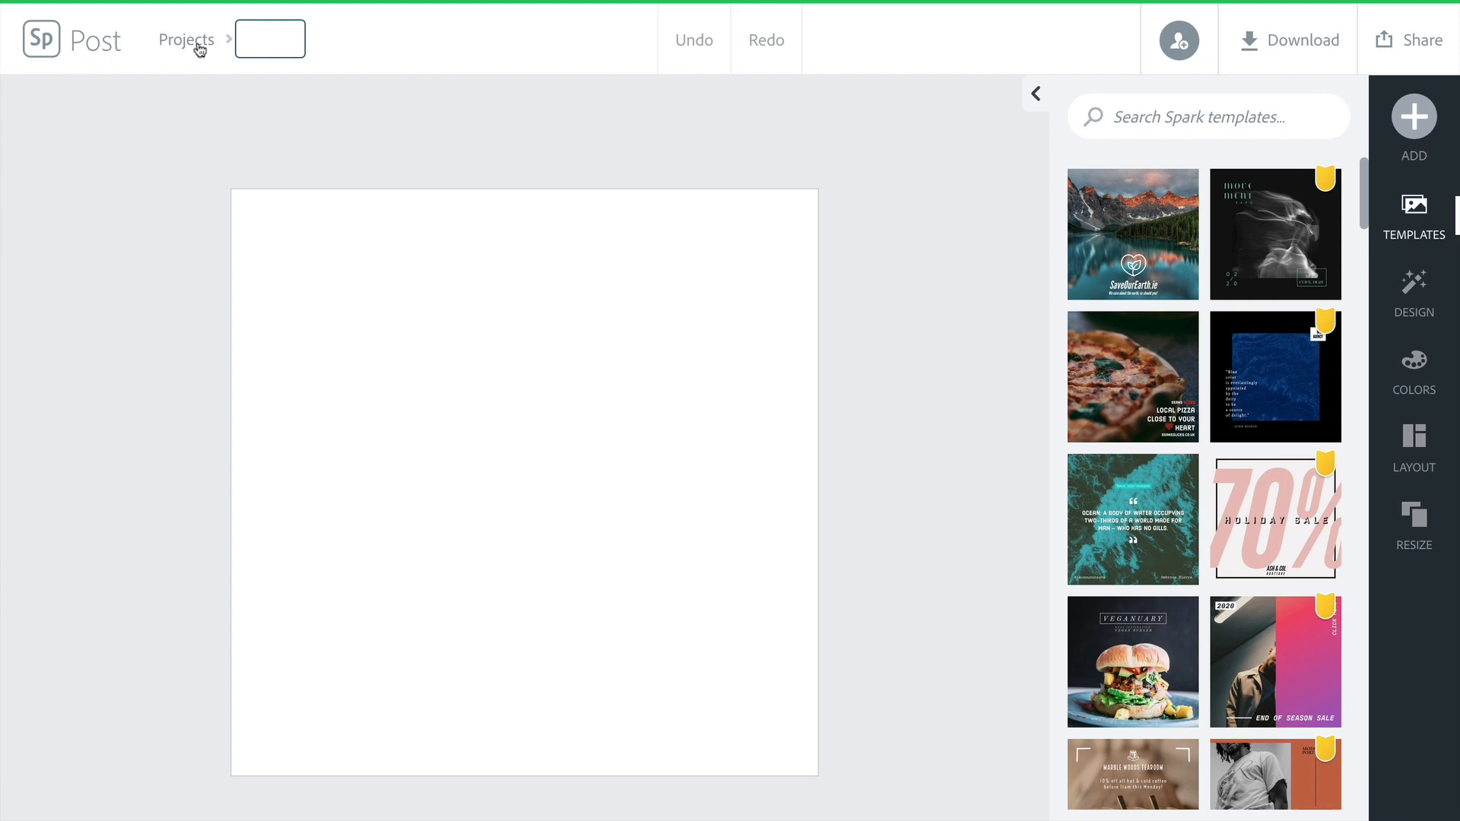
pyautogui.write('Sed')
pyautogui.hotkey('ctrl', 'a')
pyautogui.write('Social Square')
pyautogui.press('Return')
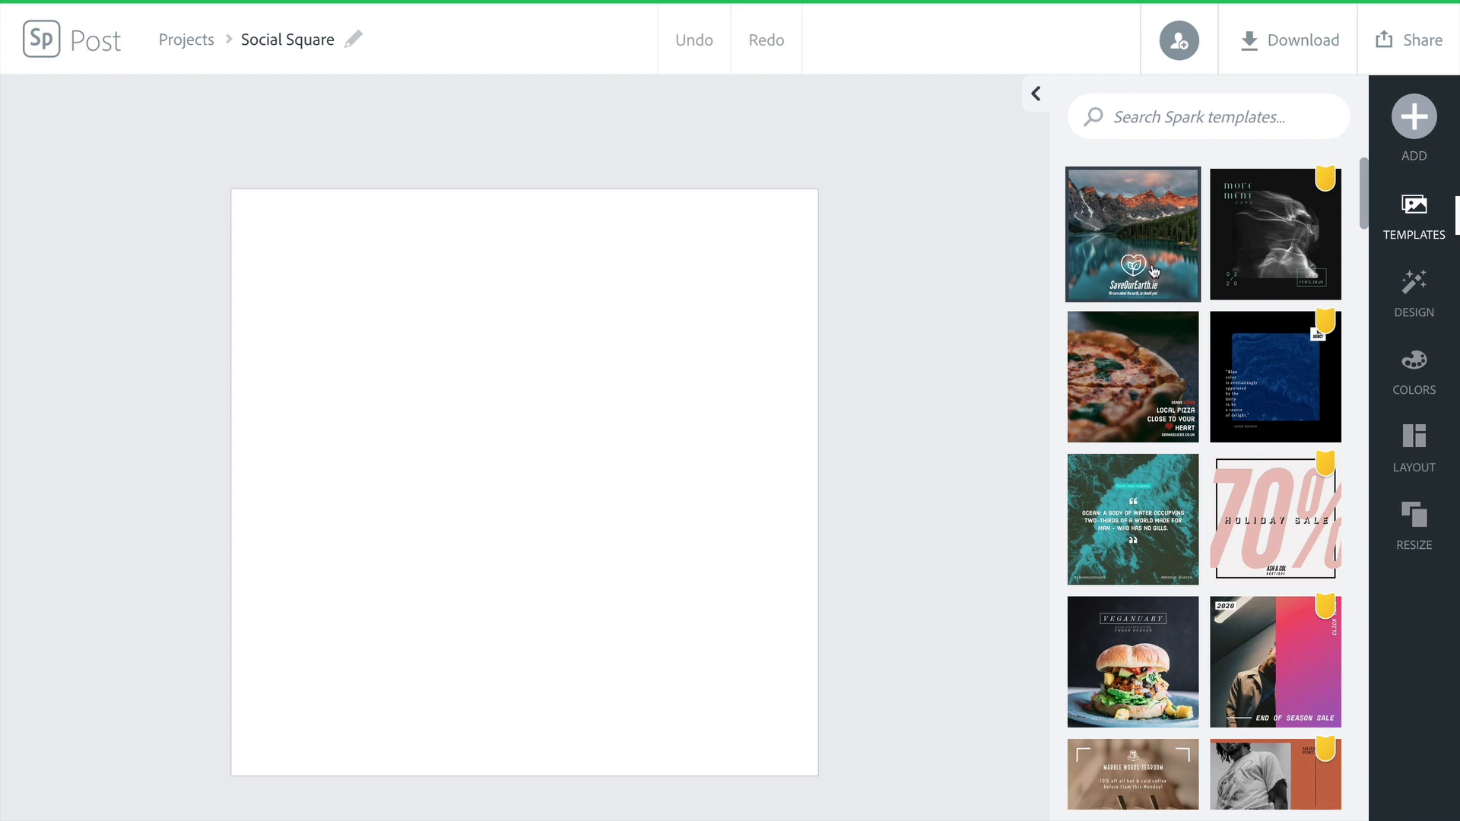
# Browse the available square post templates and check the previous, popular and category search suggestions.
pyautogui.scroll(-2, 1234, 372)
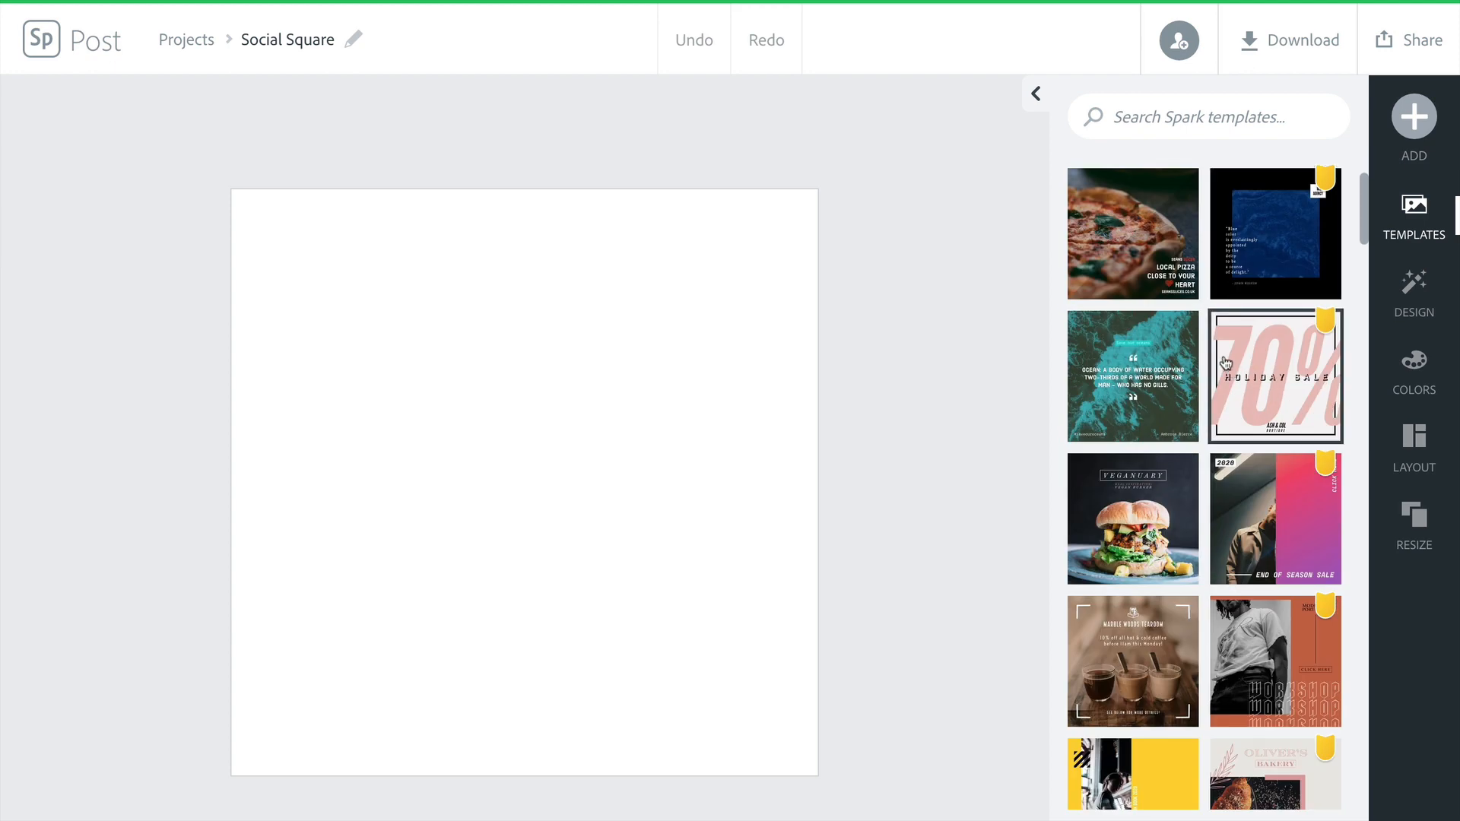
pyautogui.scroll(-3, 1227, 365)
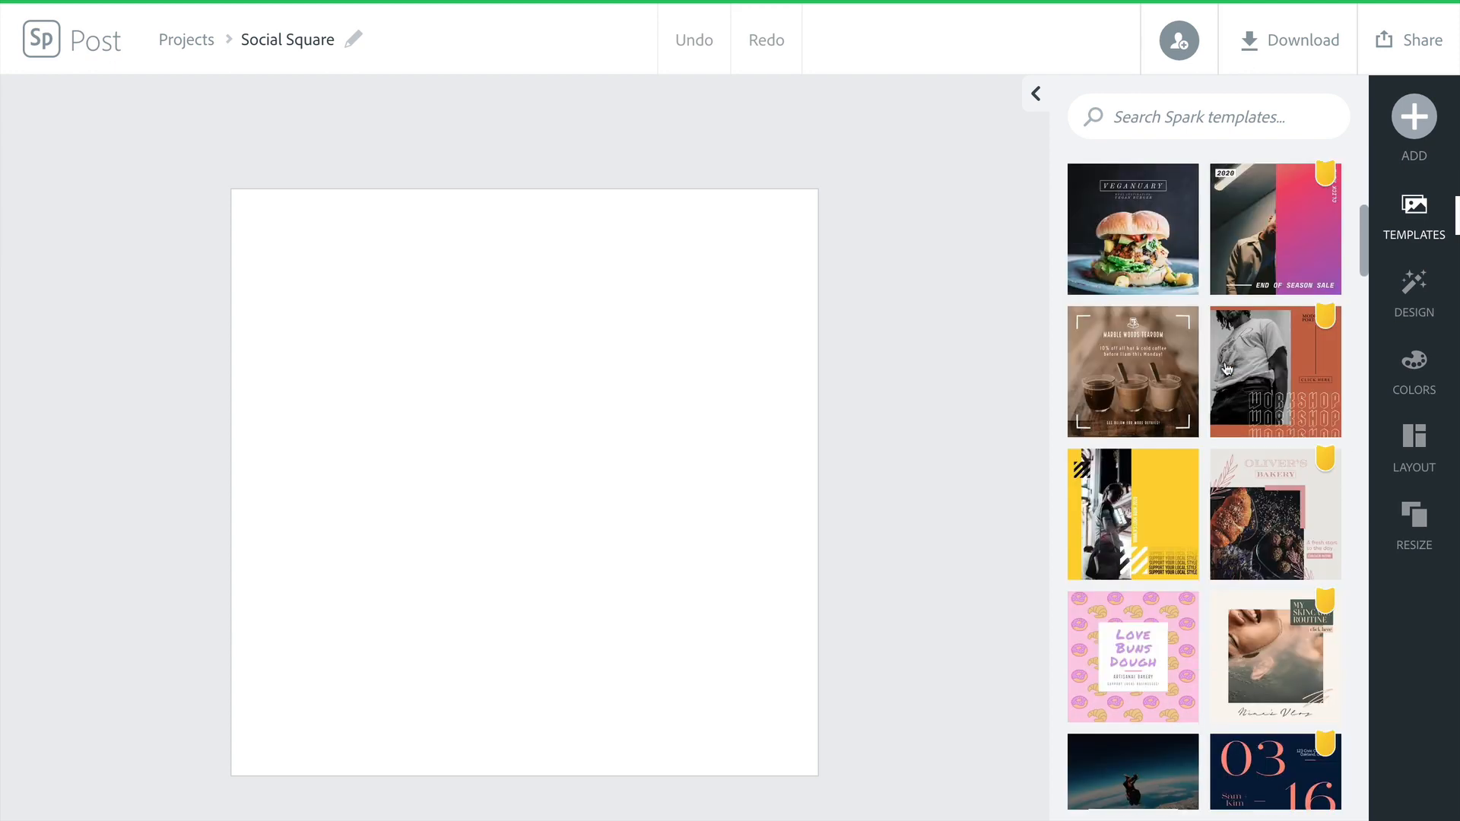
pyautogui.scroll(-6, 1227, 369)
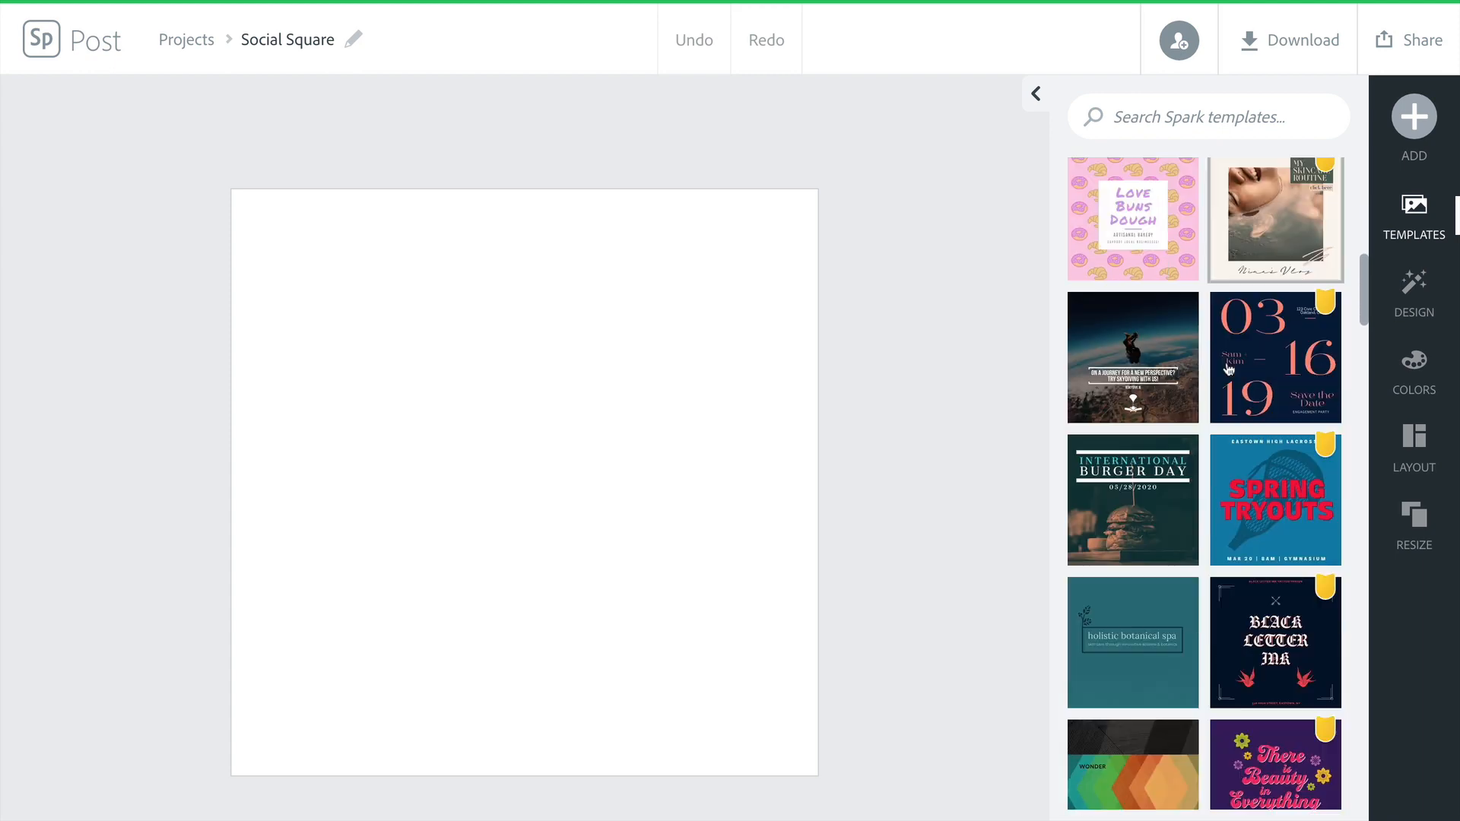
pyautogui.scroll(-5, 1227, 366)
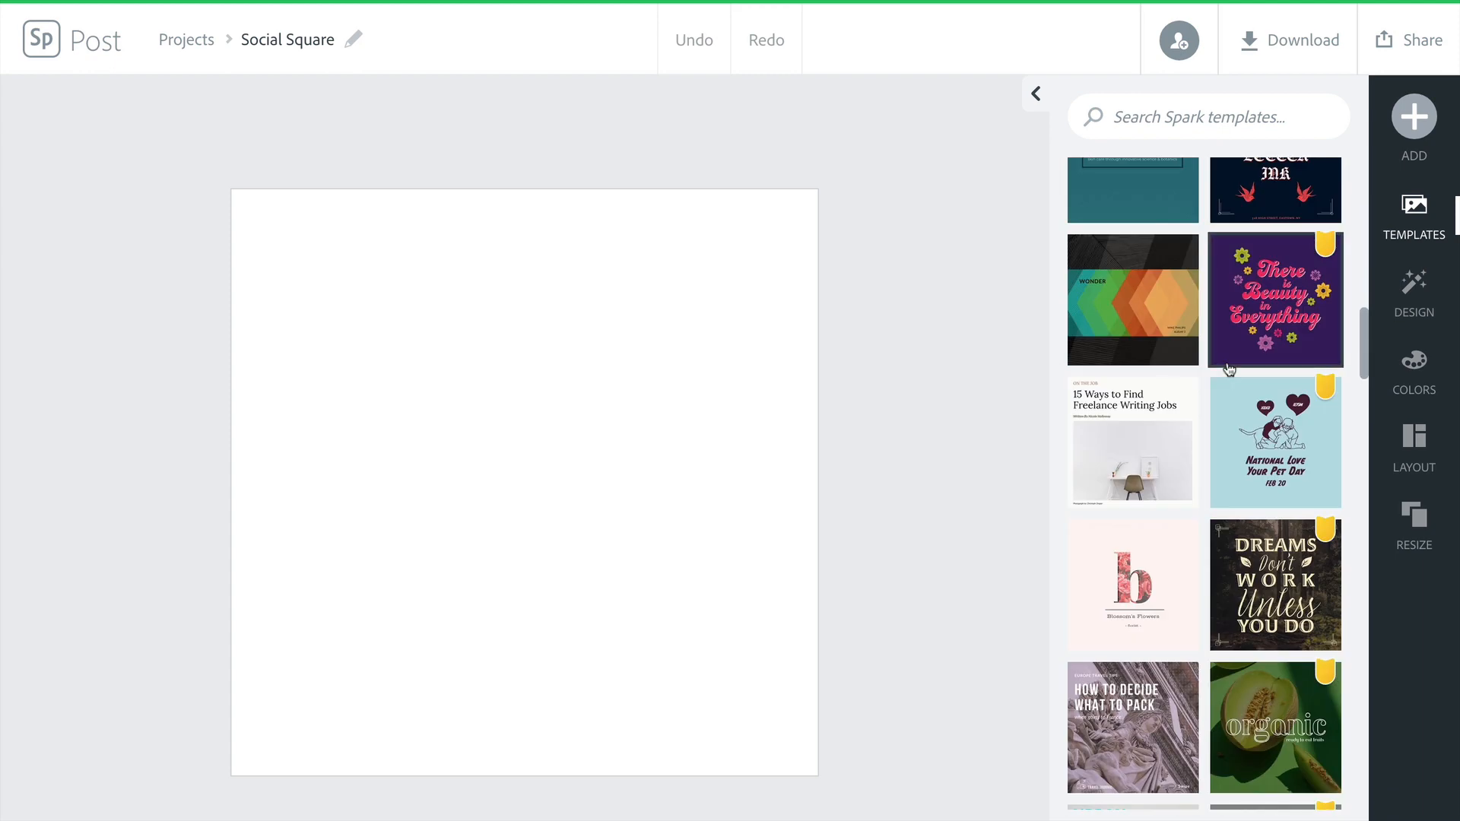
pyautogui.scroll(-2, 1225, 367)
pyautogui.scroll(-10, 1227, 368)
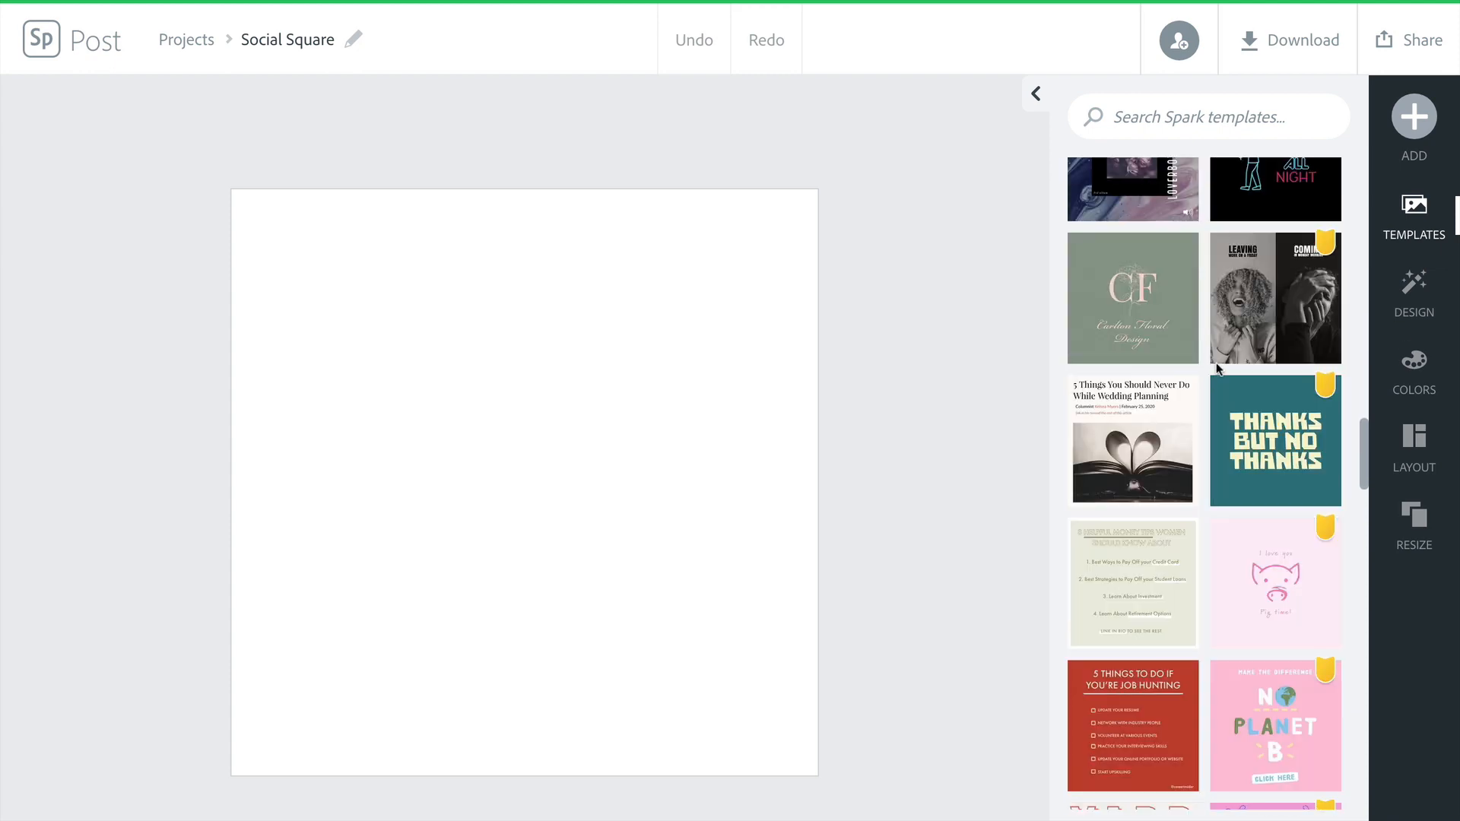
pyautogui.scroll(-2, 1213, 361)
pyautogui.scroll(-5, 1208, 357)
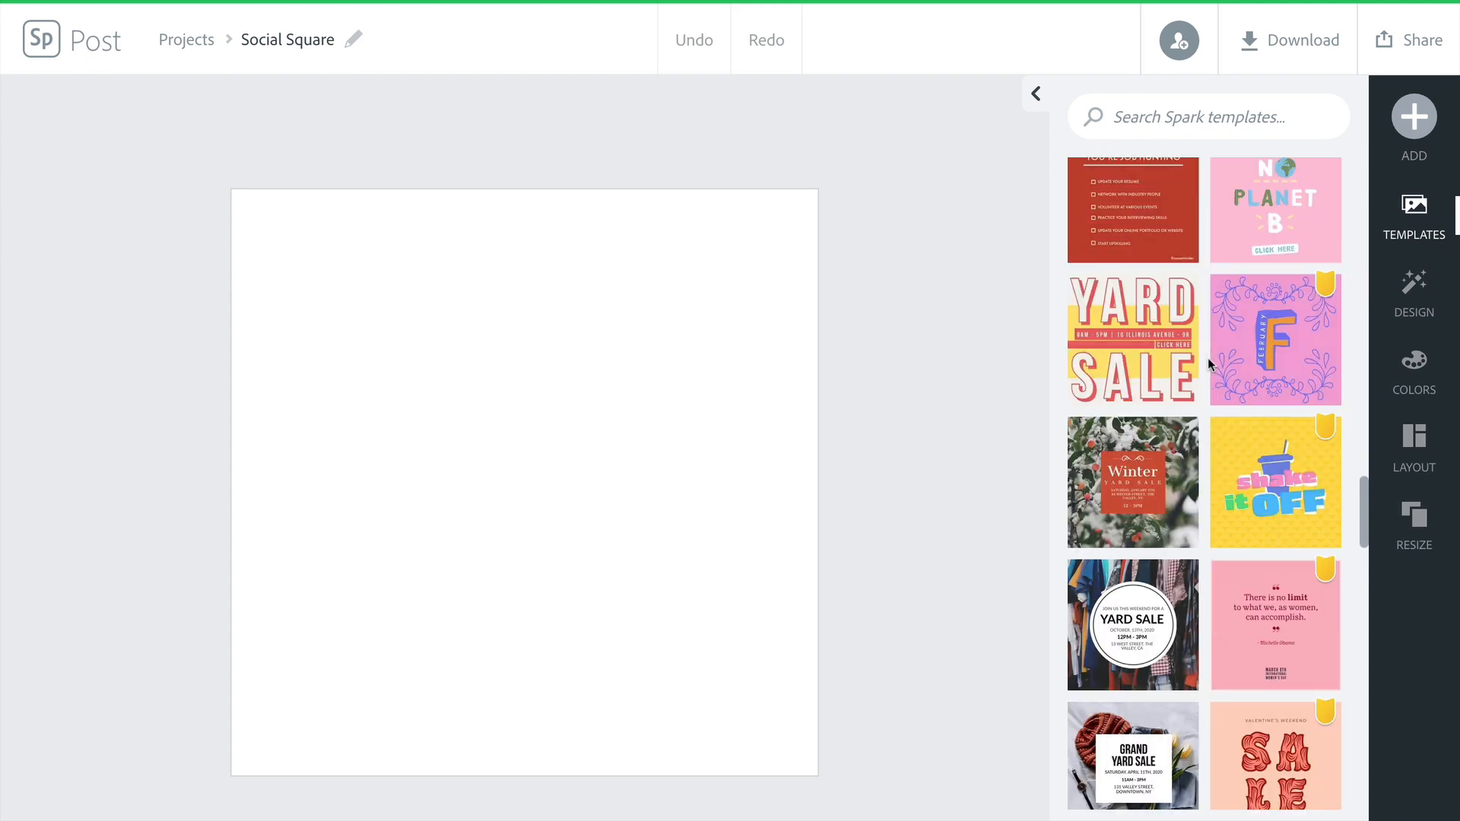
pyautogui.scroll(-2, 1202, 354)
pyautogui.scroll(10, 1199, 353)
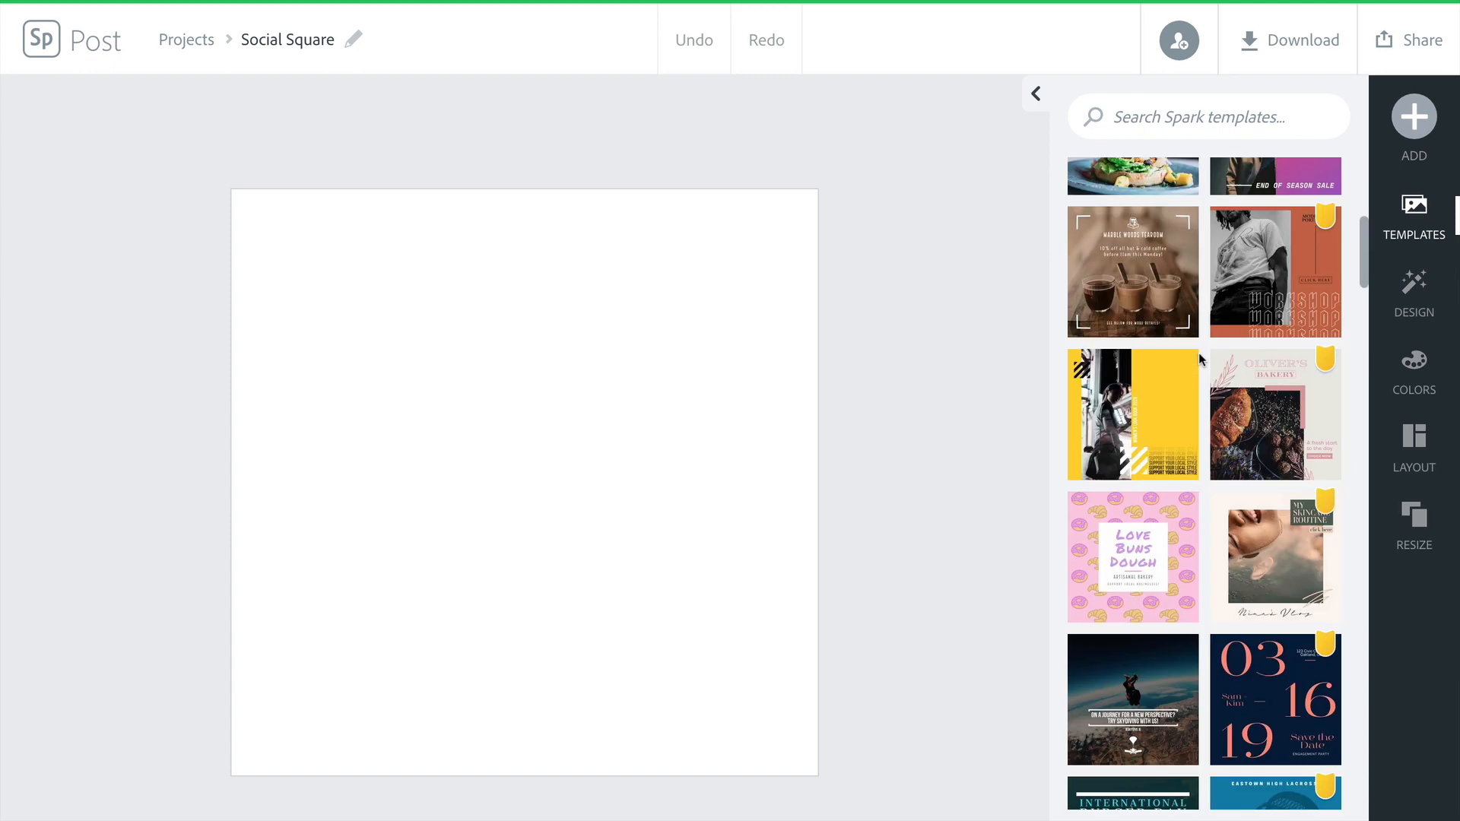
pyautogui.scroll(5, 1198, 353)
pyautogui.click(1155, 117)
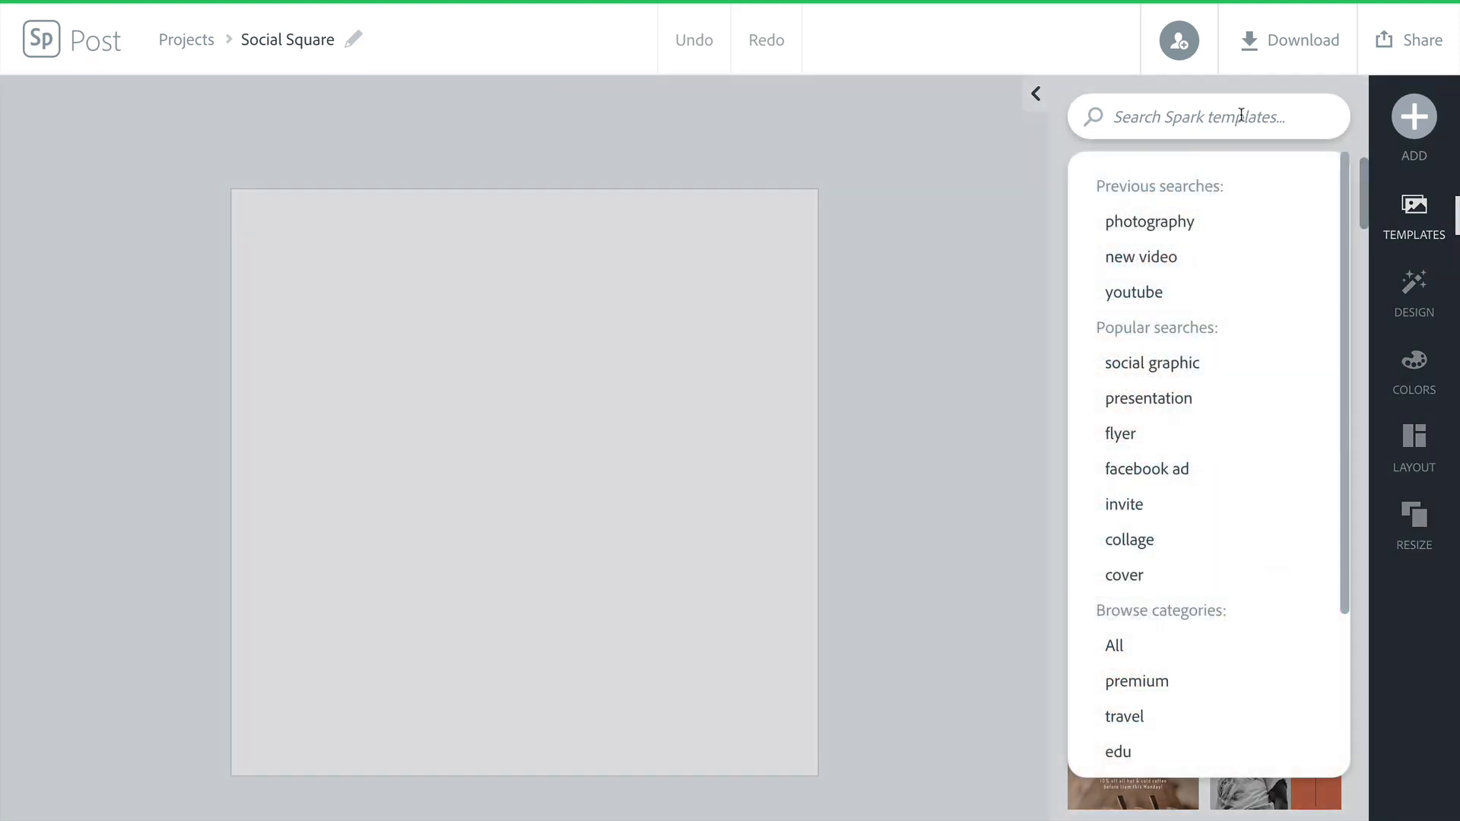
pyautogui.click(993, 200)
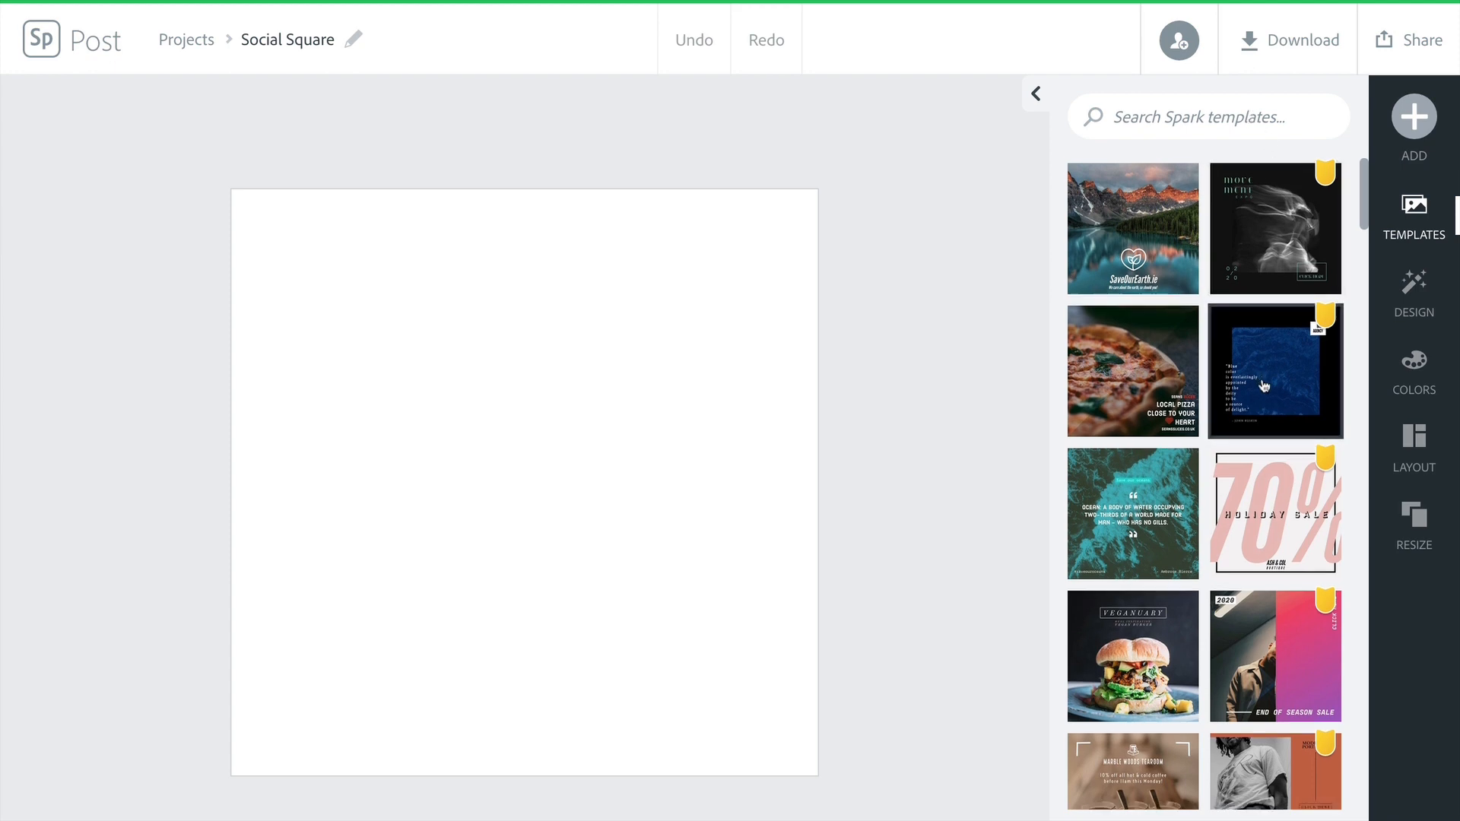
# Find the Women's Travel Expo template and create the post from it.
pyautogui.scroll(-5, 1267, 342)
pyautogui.scroll(-2, 1264, 386)
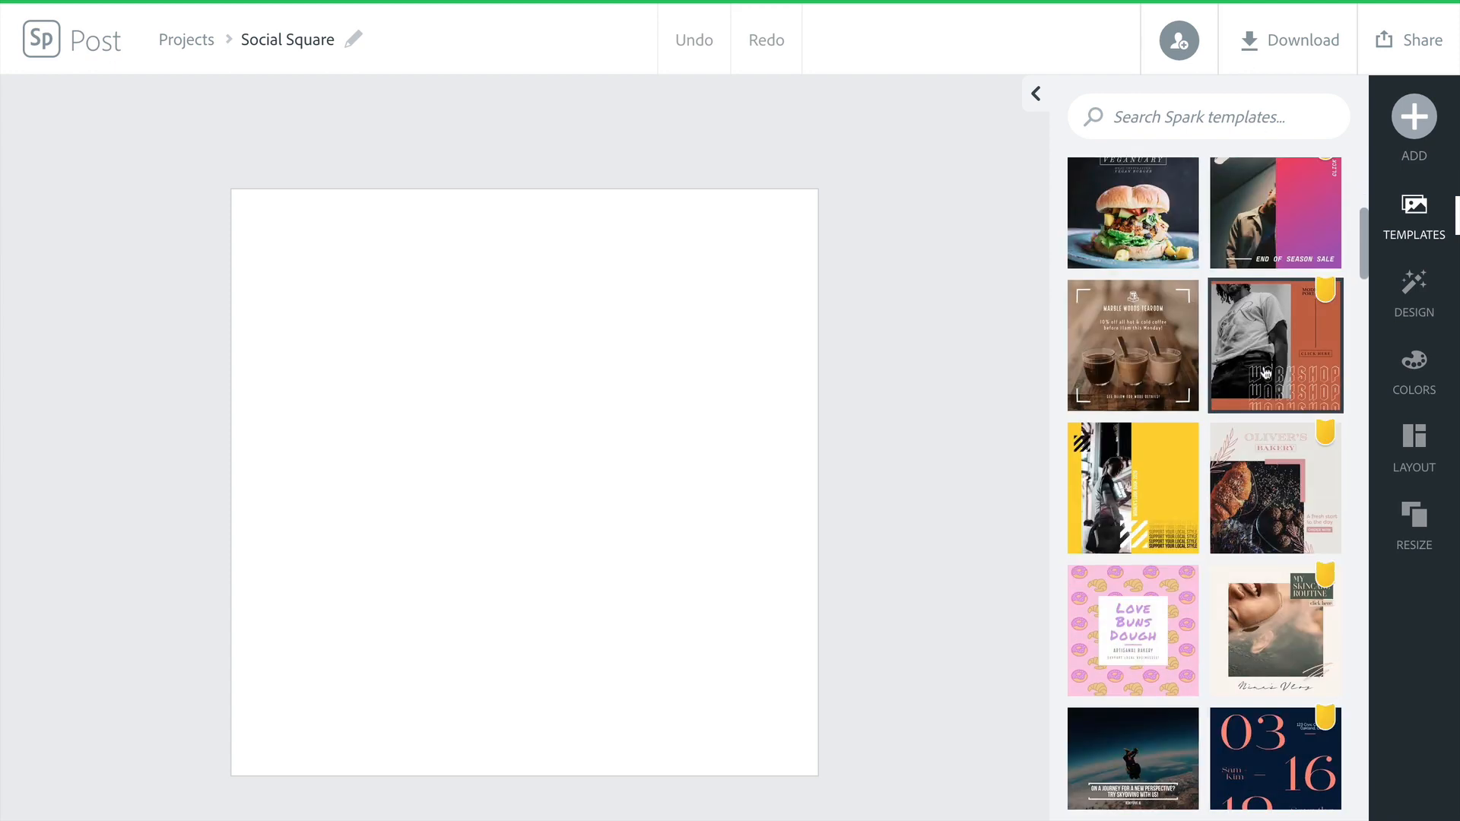
pyautogui.scroll(-2, 1284, 393)
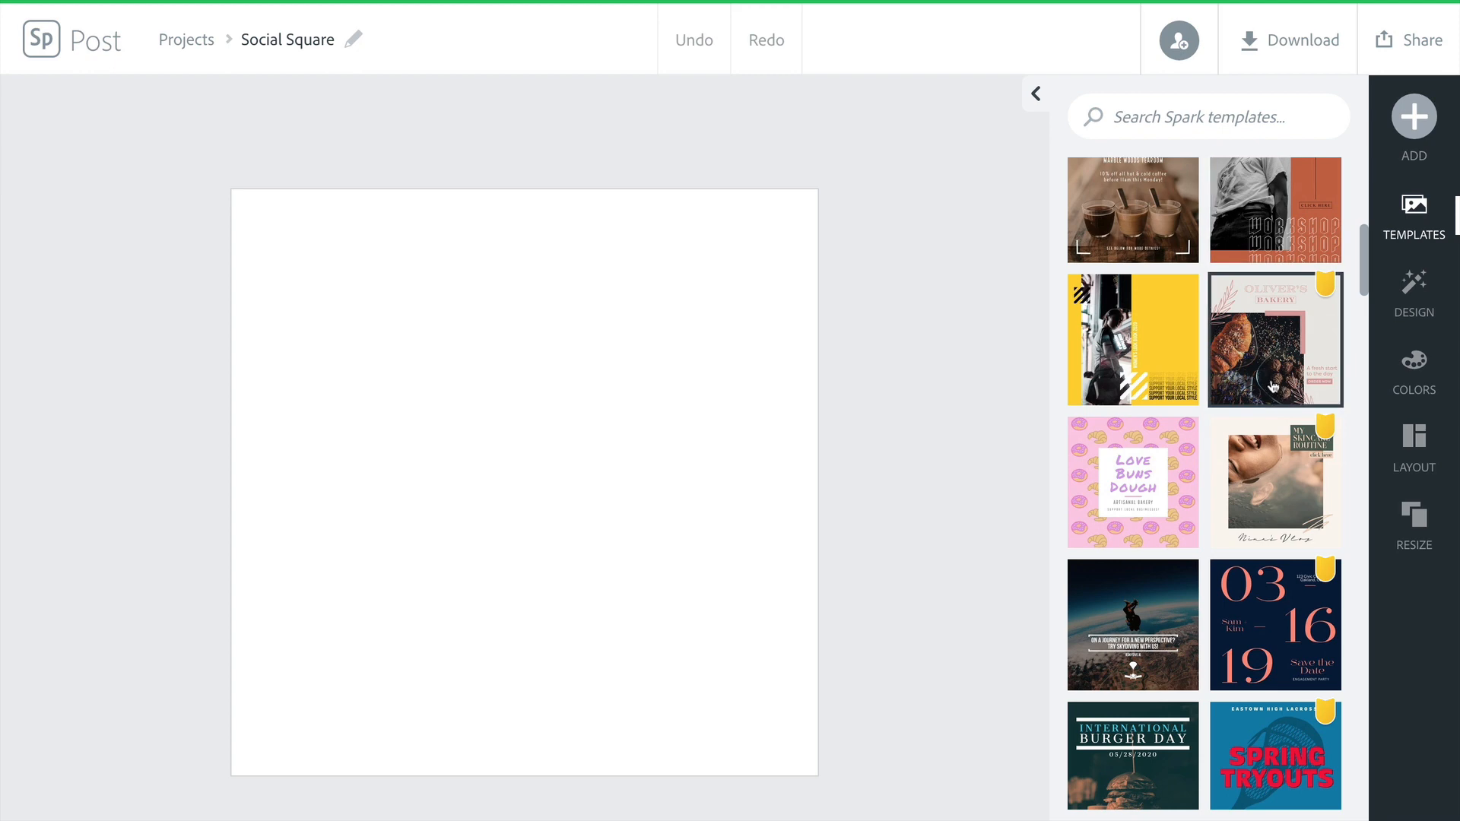
pyautogui.scroll(-3, 1271, 395)
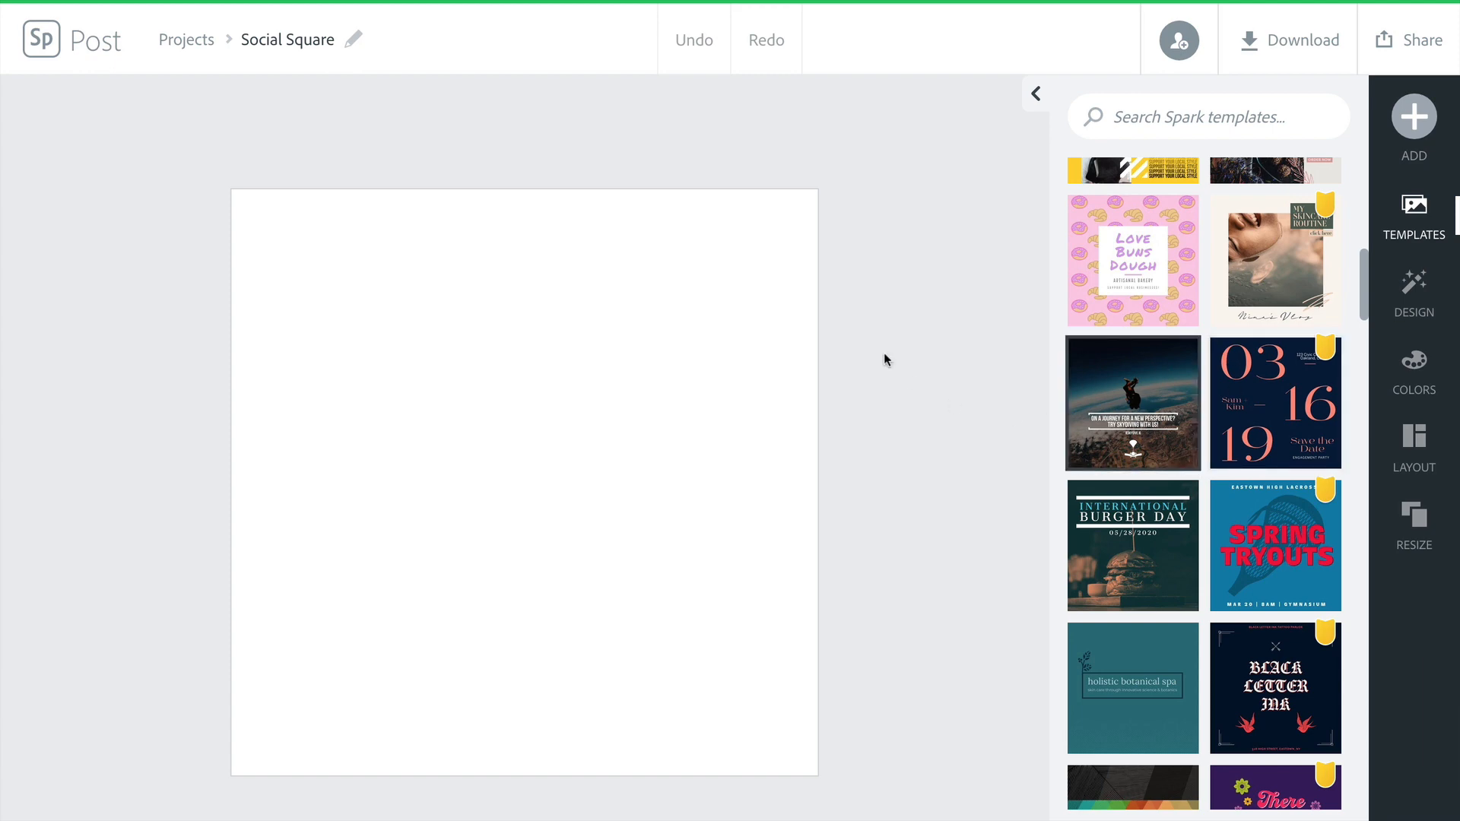
pyautogui.scroll(-7, 1173, 378)
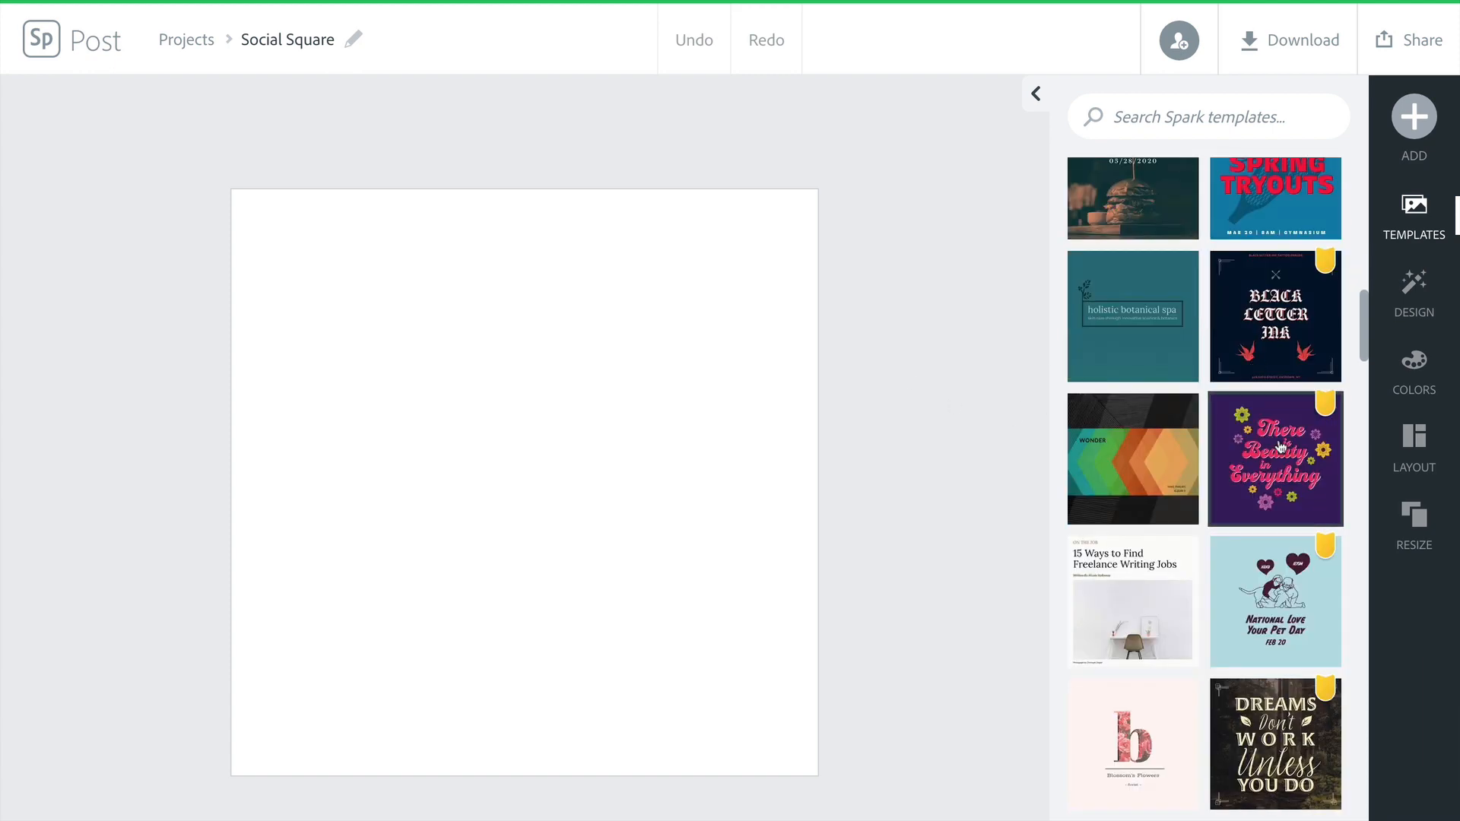
pyautogui.scroll(-3, 1282, 449)
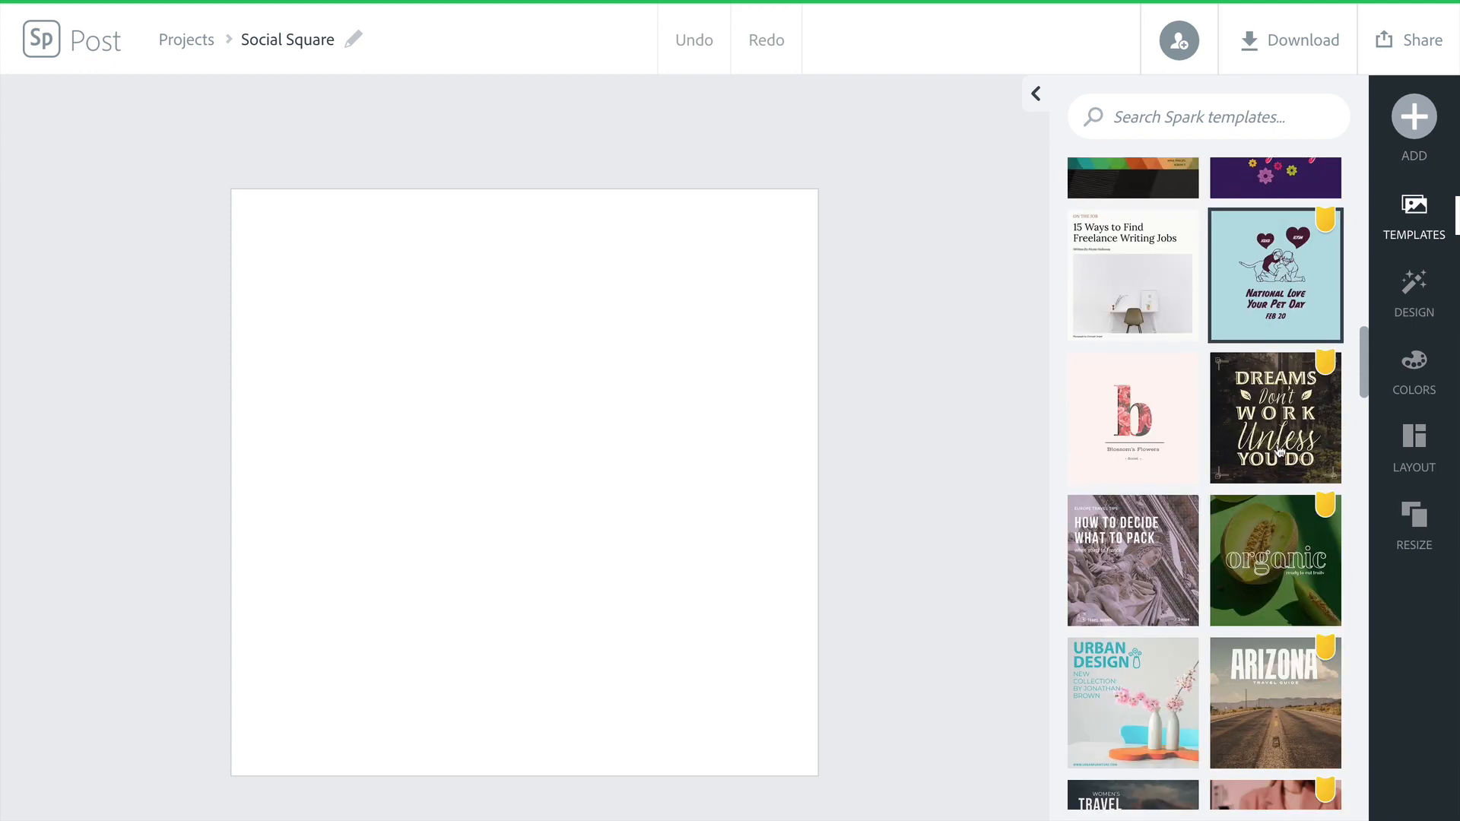
pyautogui.scroll(-2, 1280, 451)
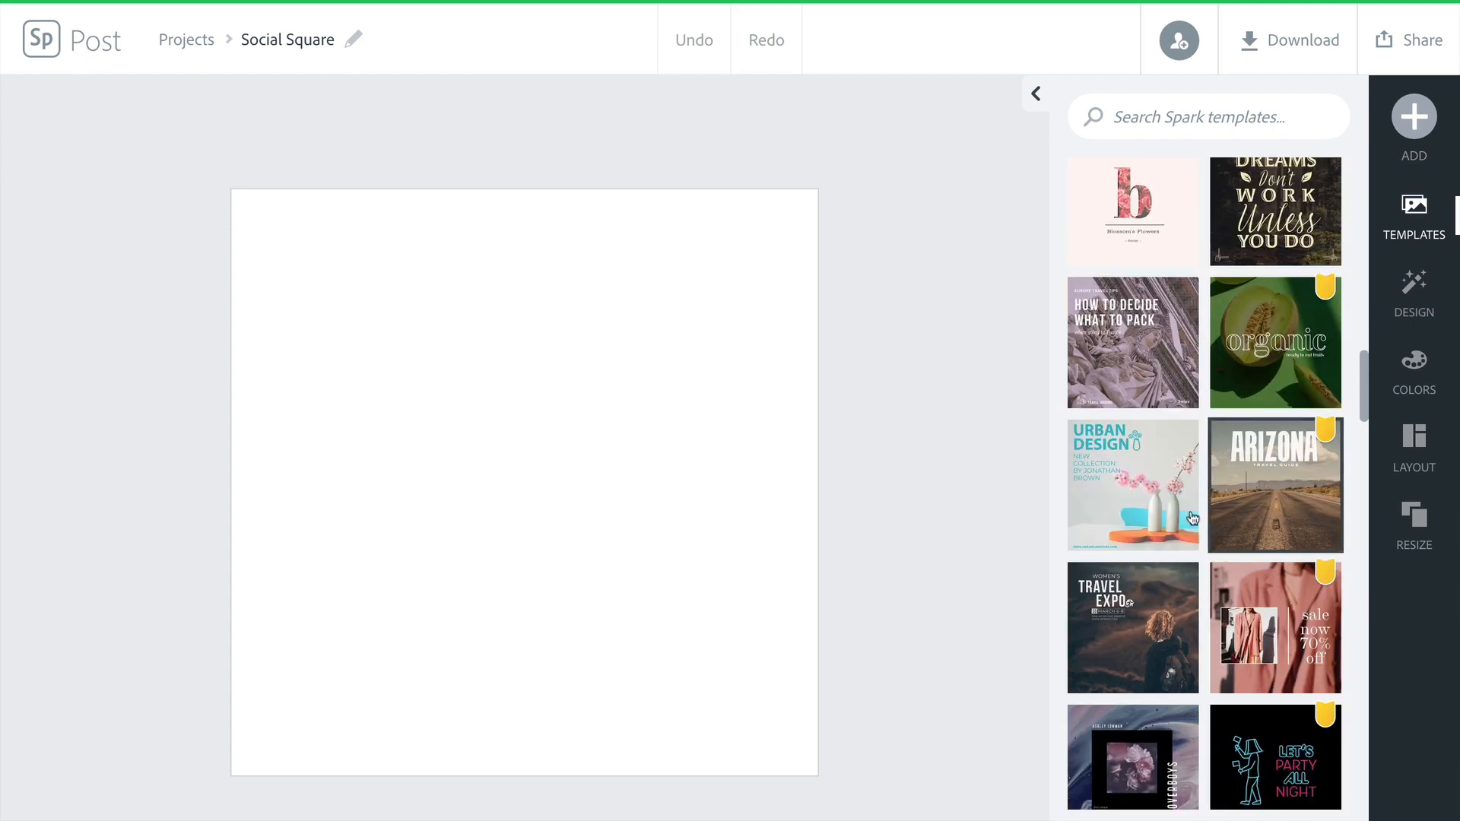
pyautogui.scroll(-1, 1152, 513)
pyautogui.scroll(-3, 1152, 514)
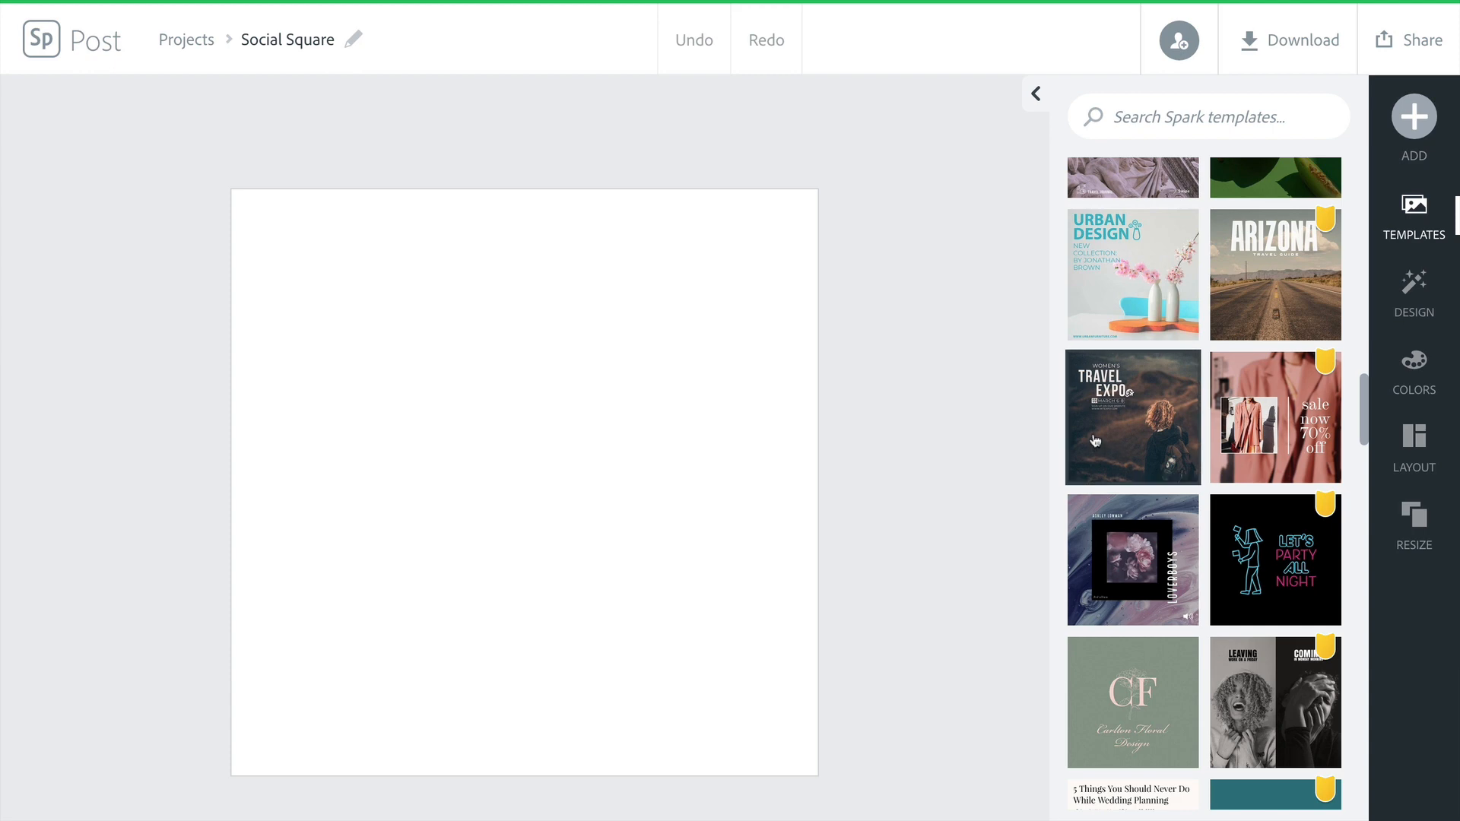
pyautogui.click(1135, 417)
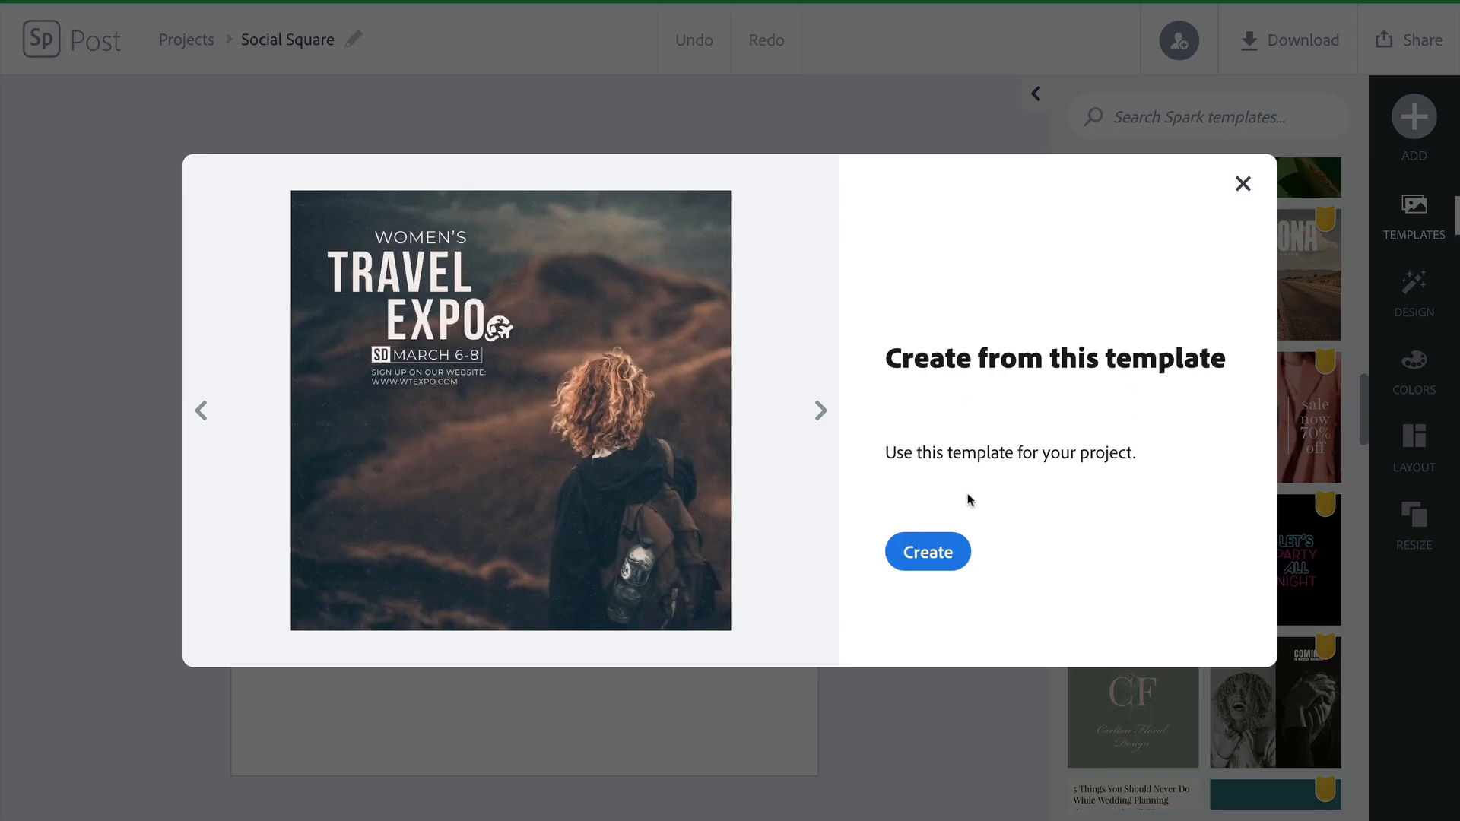
pyautogui.click(944, 561)
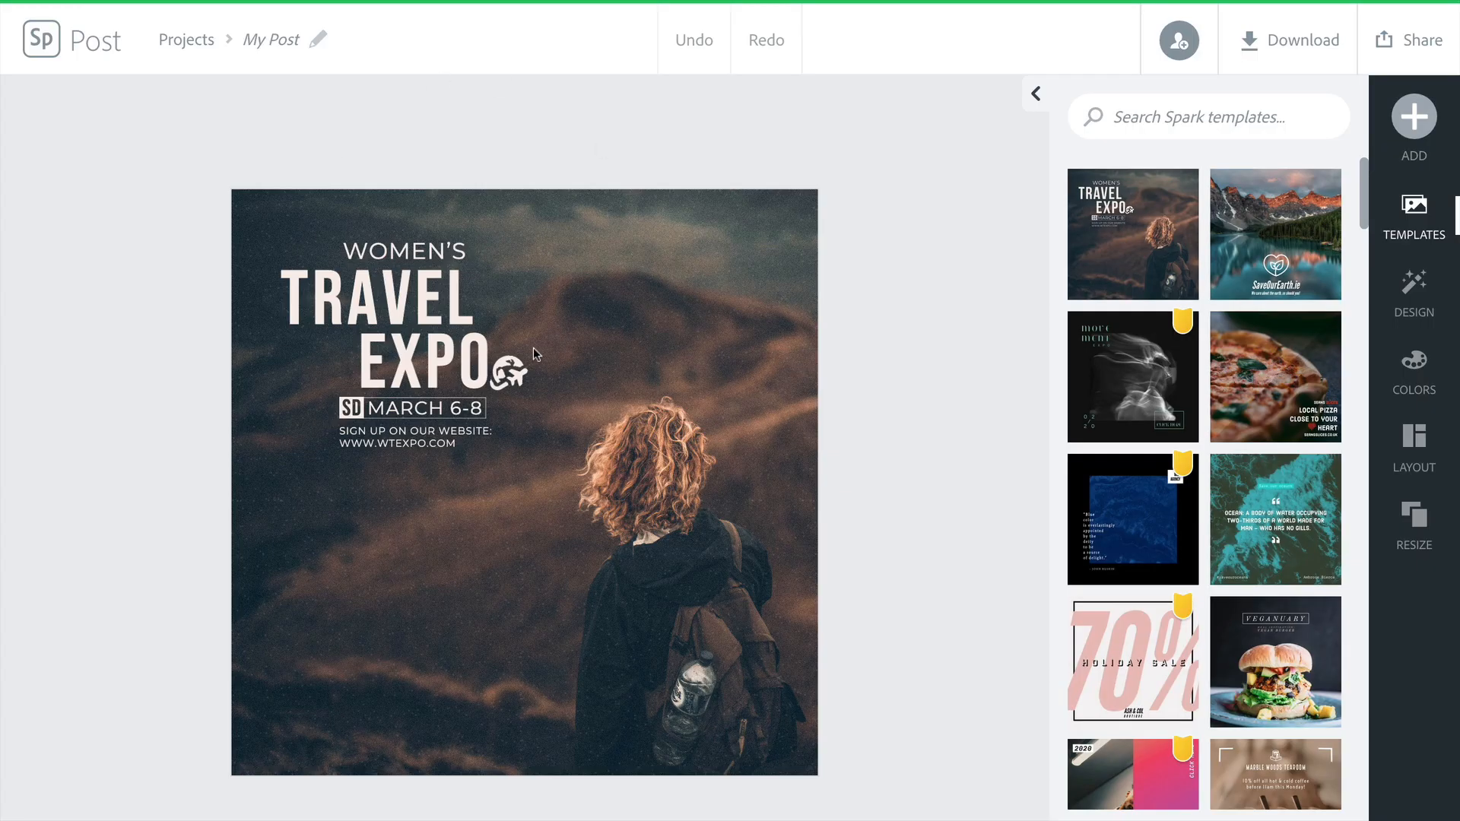
# Examine the type settings of the WOMEN'S, TRAVEL and EXPO texts and the fonts available for TRAVEL.
pyautogui.click(427, 263)
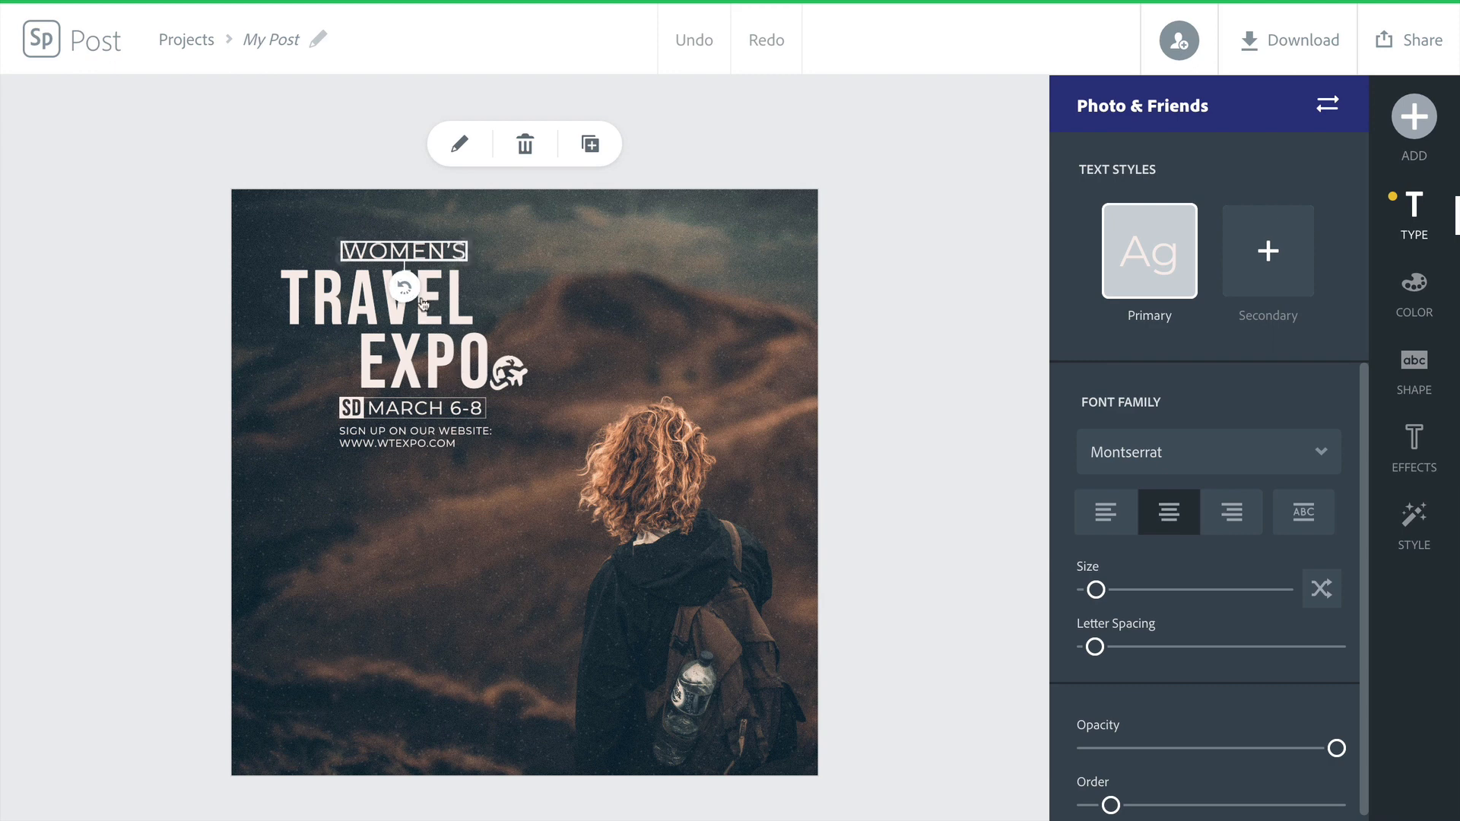
pyautogui.click(445, 318)
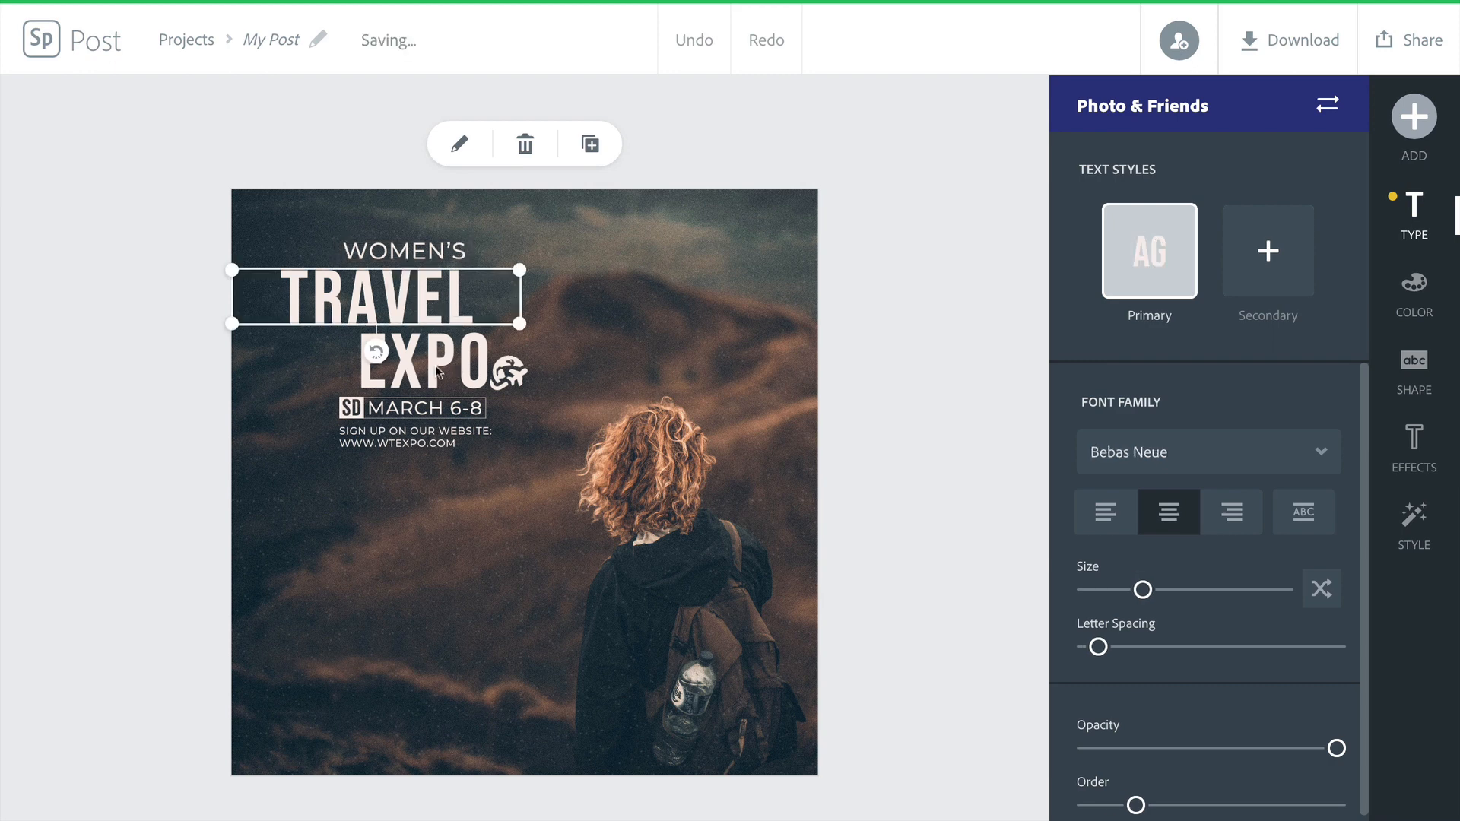
pyautogui.click(517, 359)
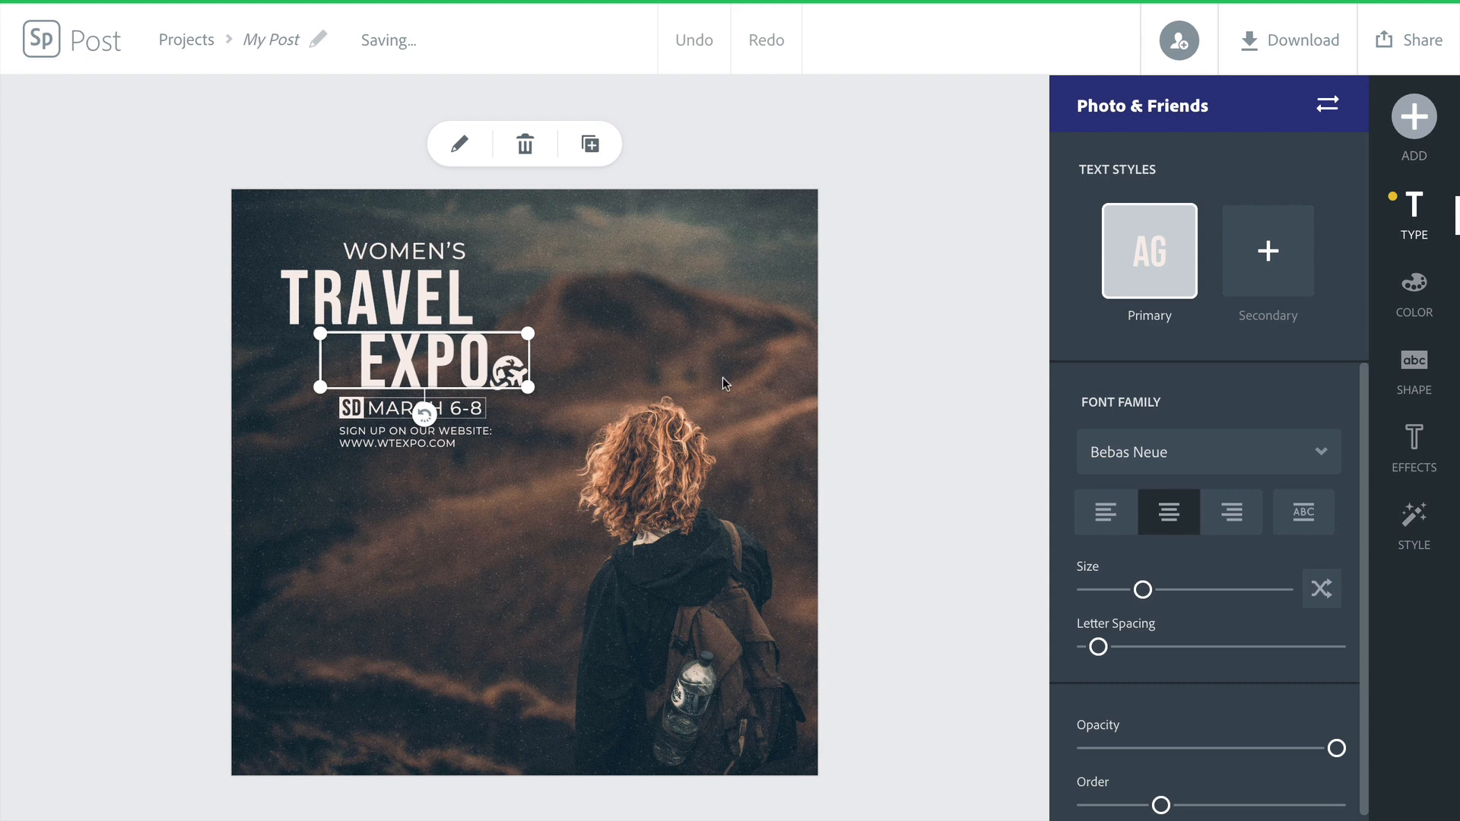
pyautogui.click(403, 295)
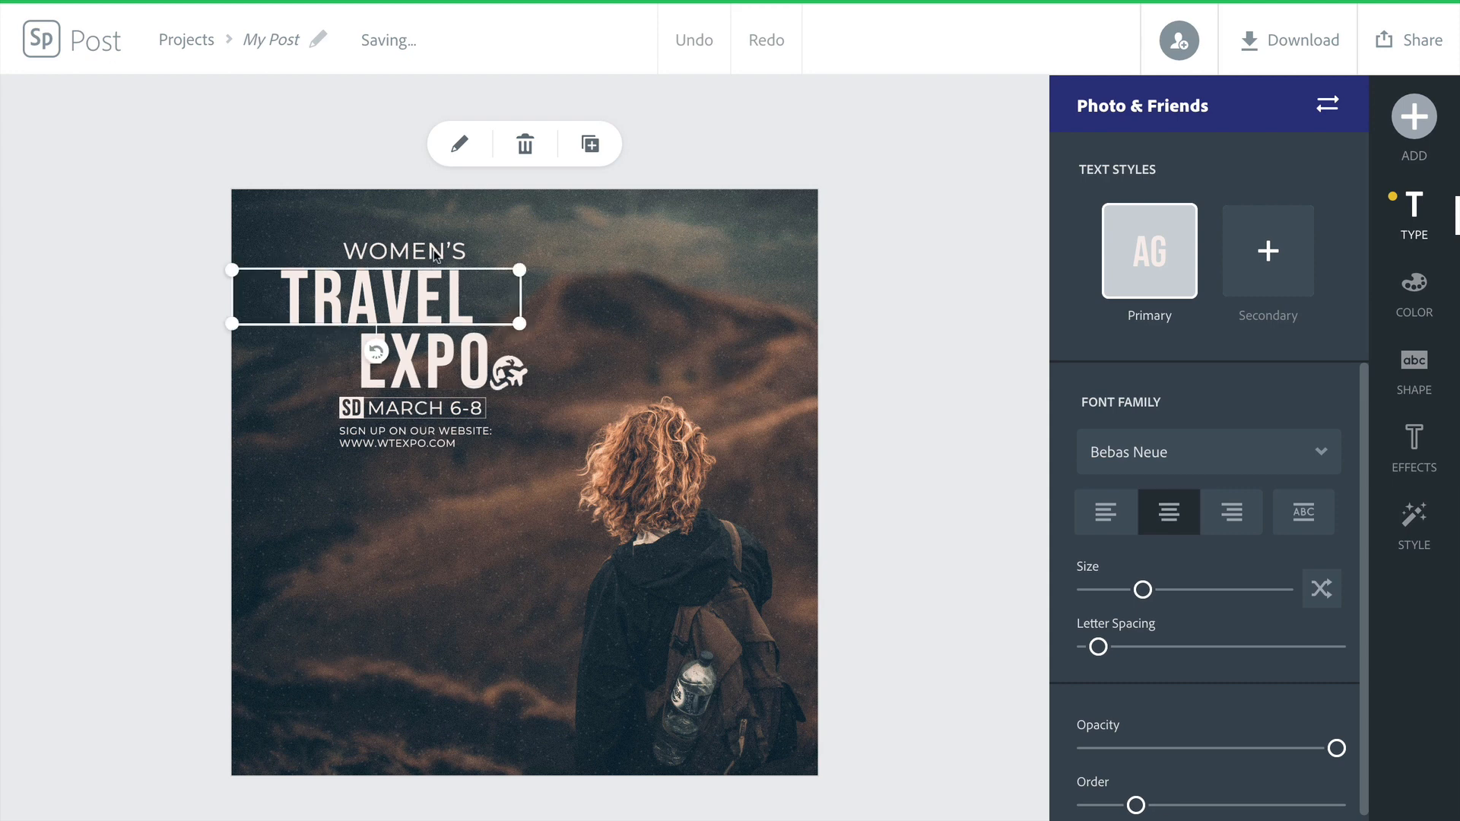
pyautogui.click(436, 255)
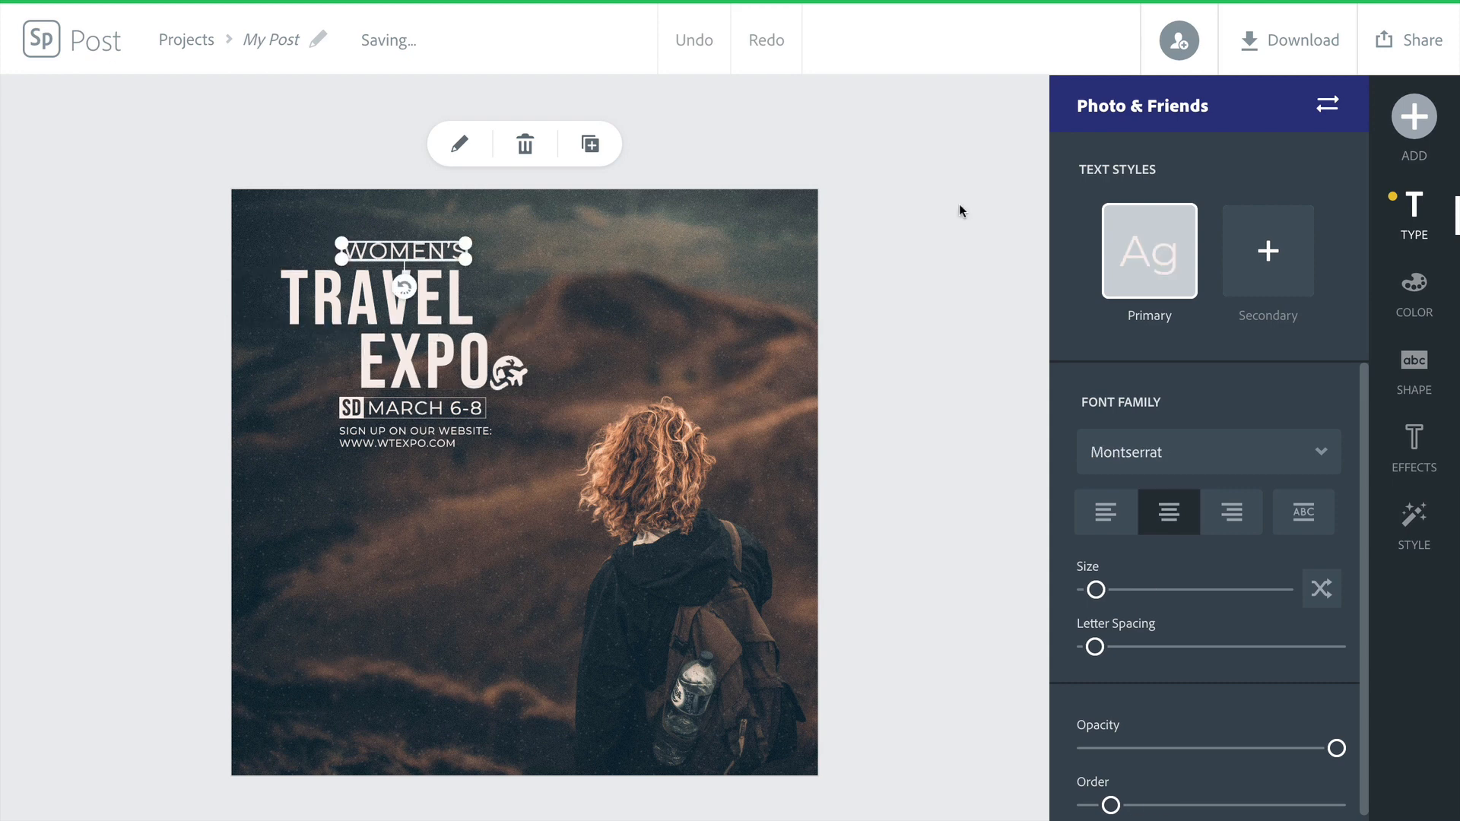
pyautogui.click(1304, 511)
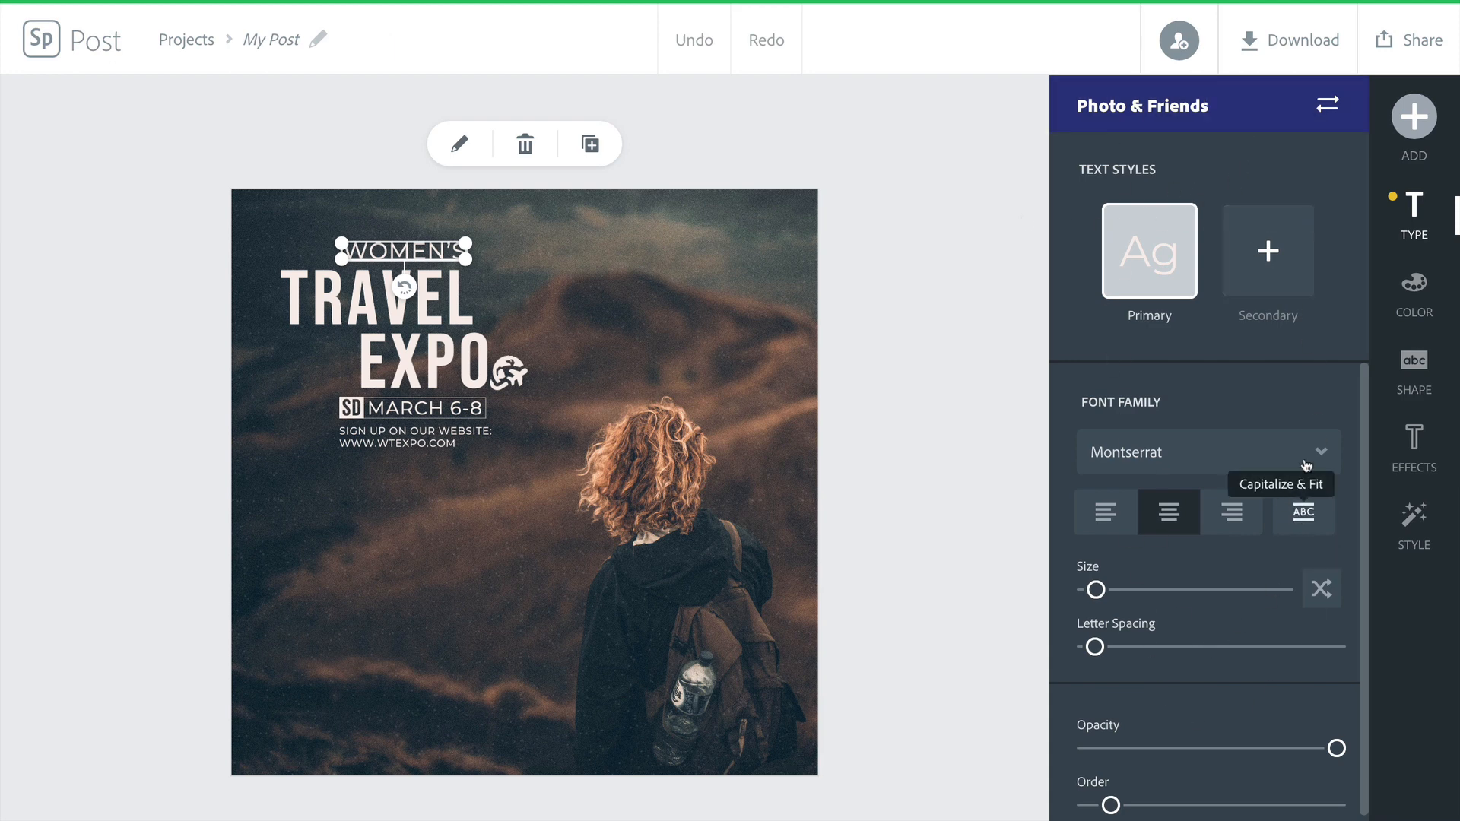
pyautogui.scroll(-1, 1324, 376)
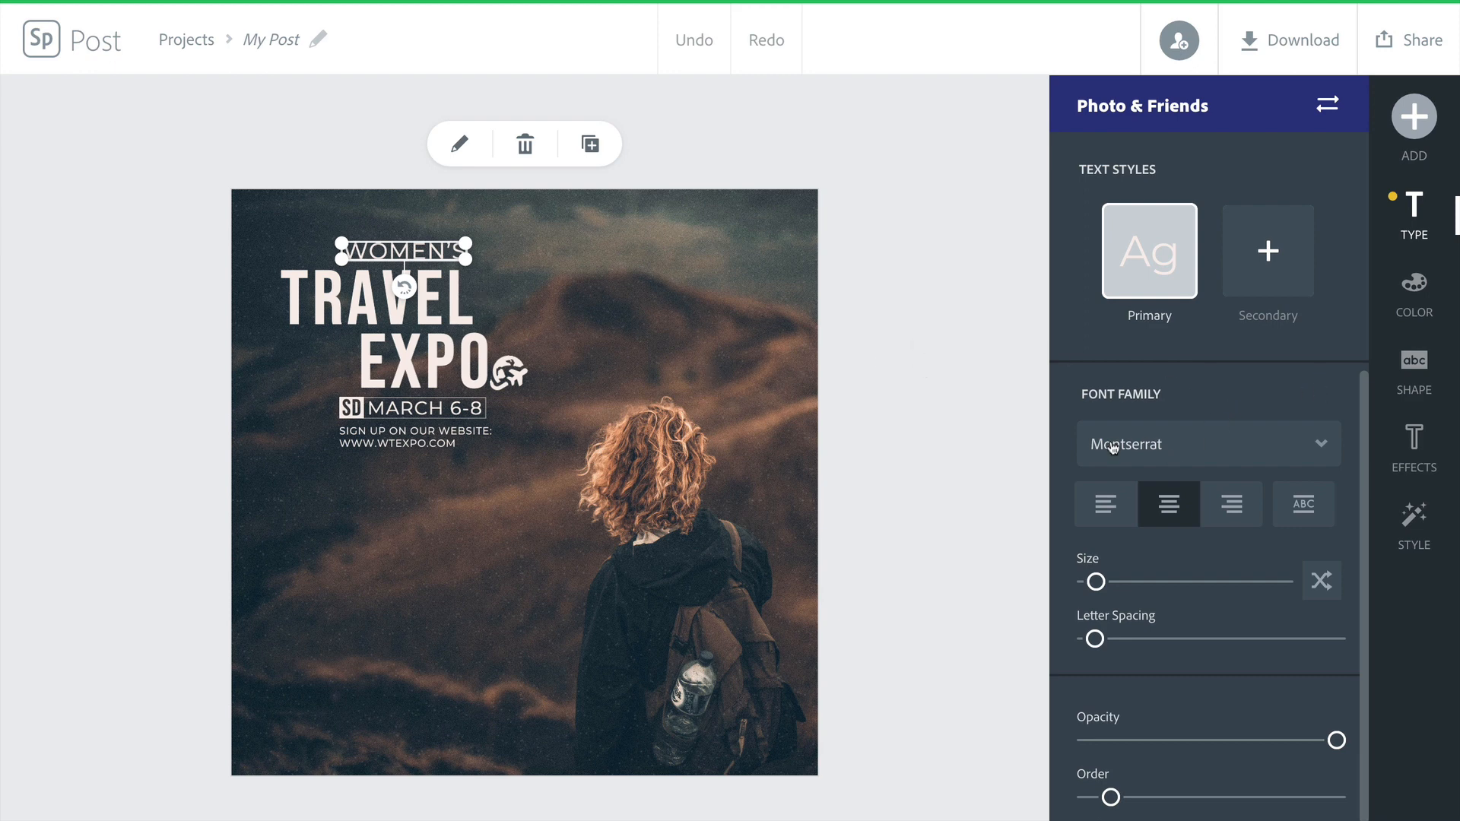
pyautogui.click(325, 288)
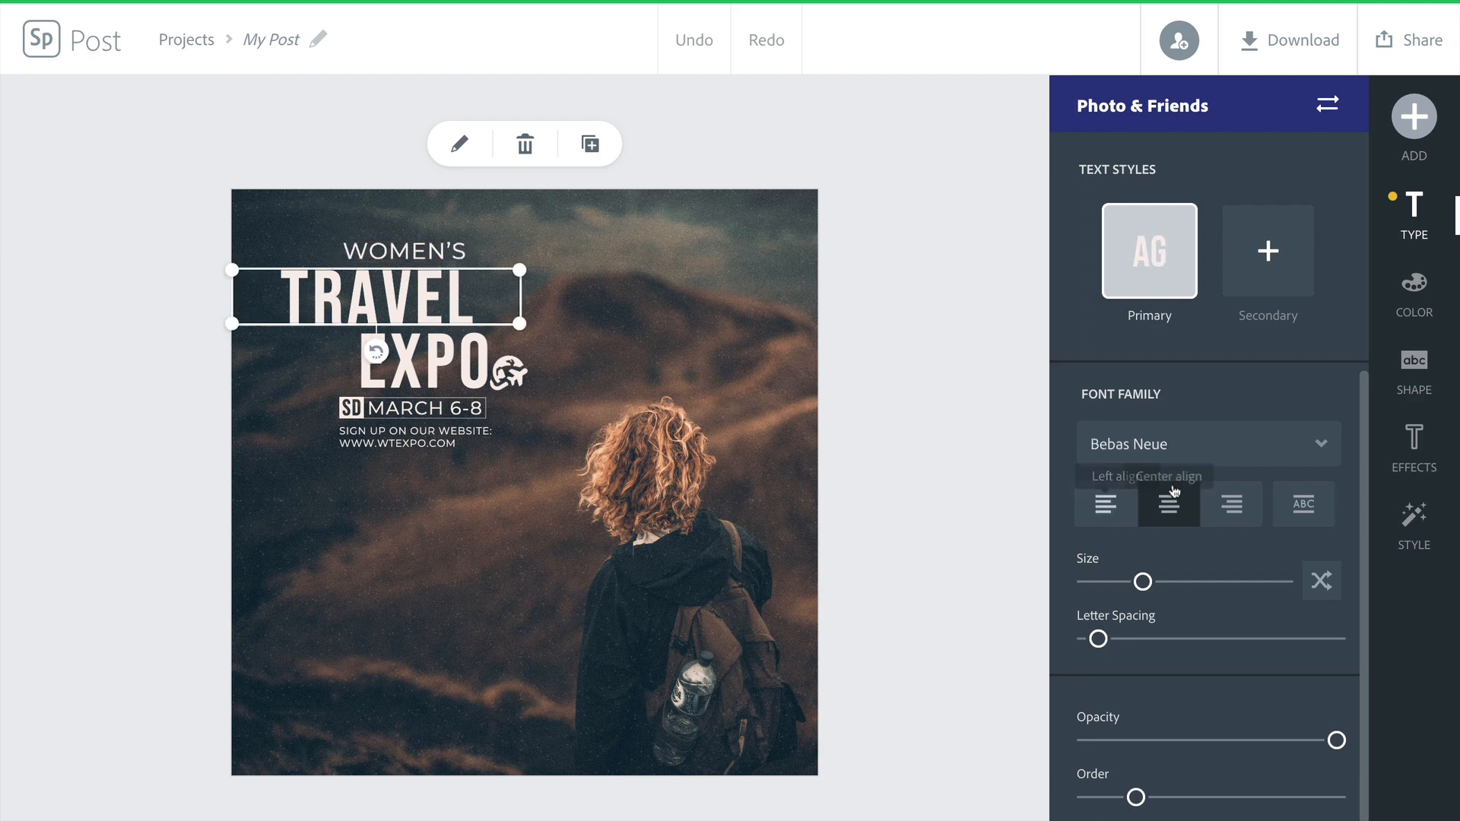
pyautogui.click(1160, 451)
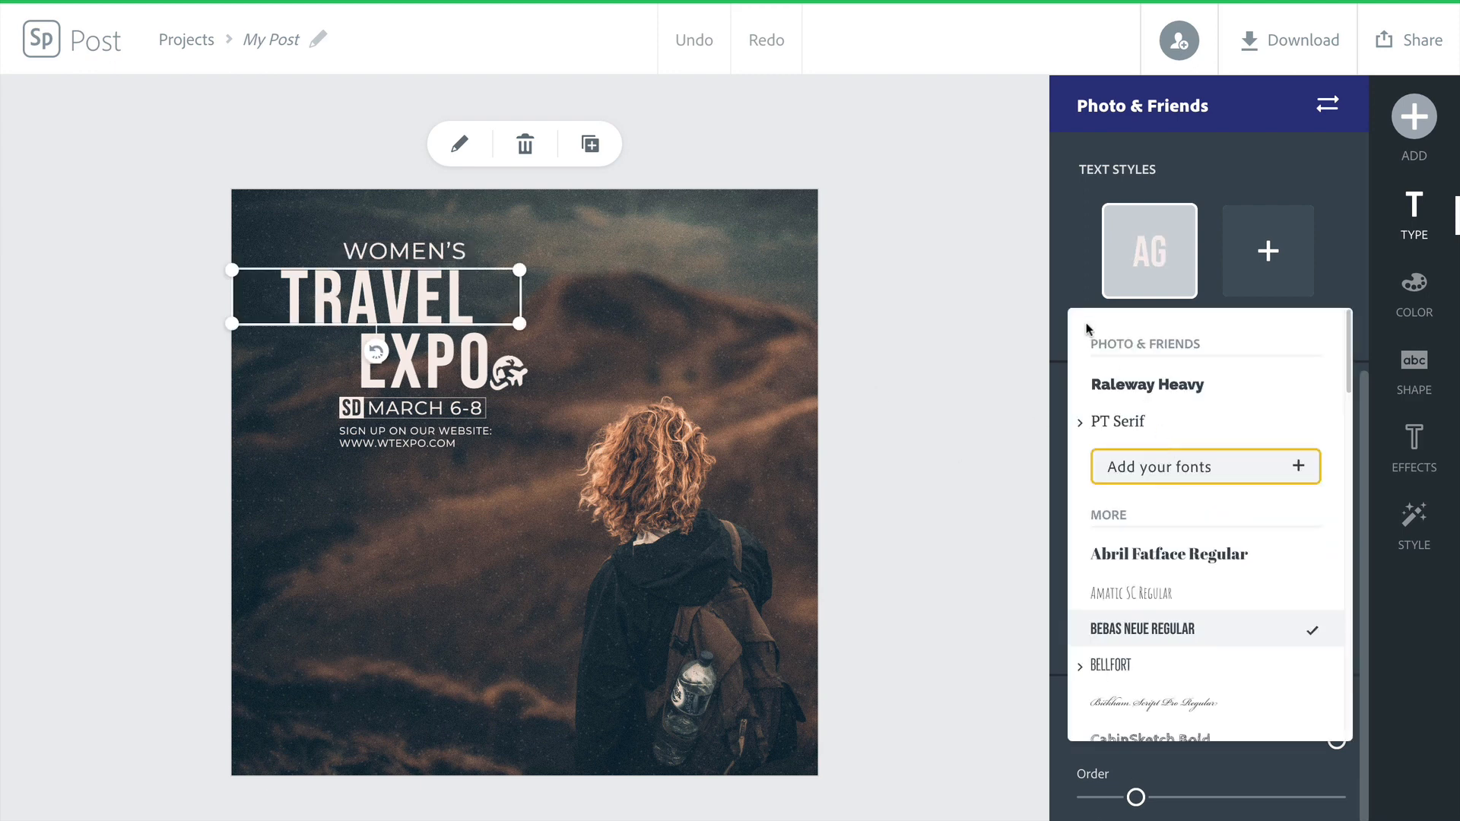
pyautogui.click(1066, 266)
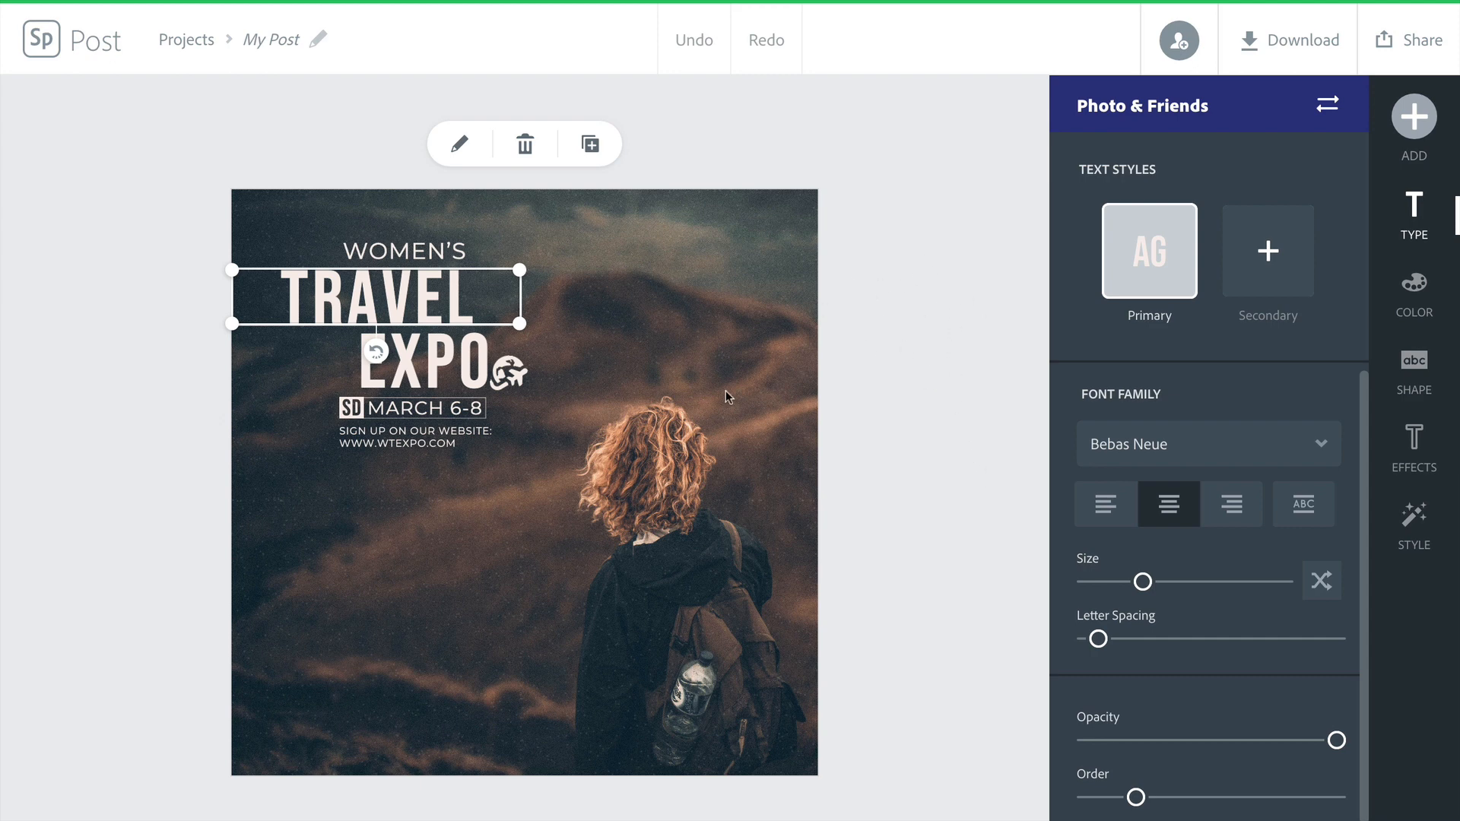
# Replace the TRAVEL headline text with Photo.
pyautogui.doubleClick(401, 303)
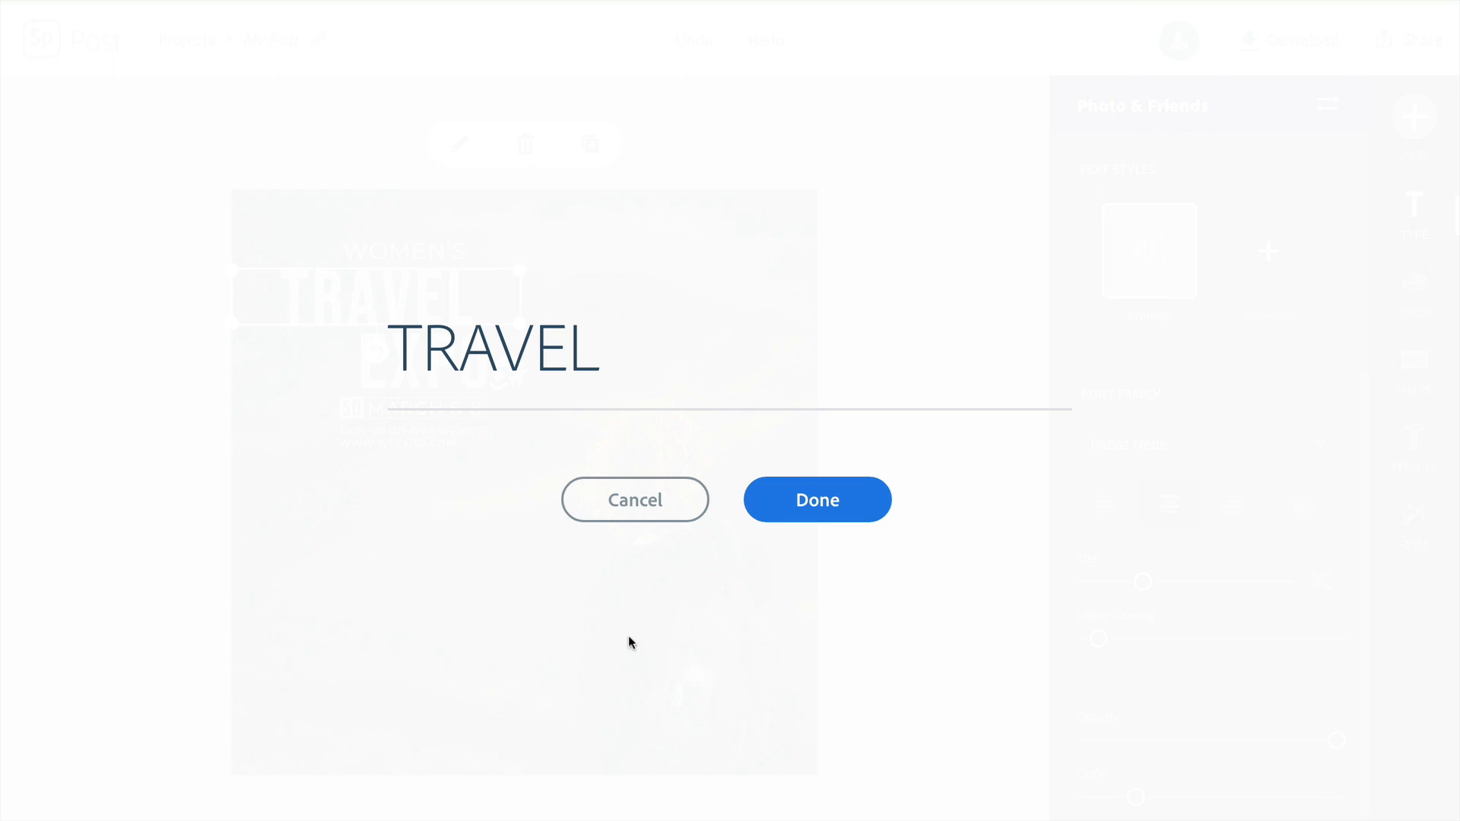
pyautogui.hotkey('ctrl', 'a')
pyautogui.write('P')
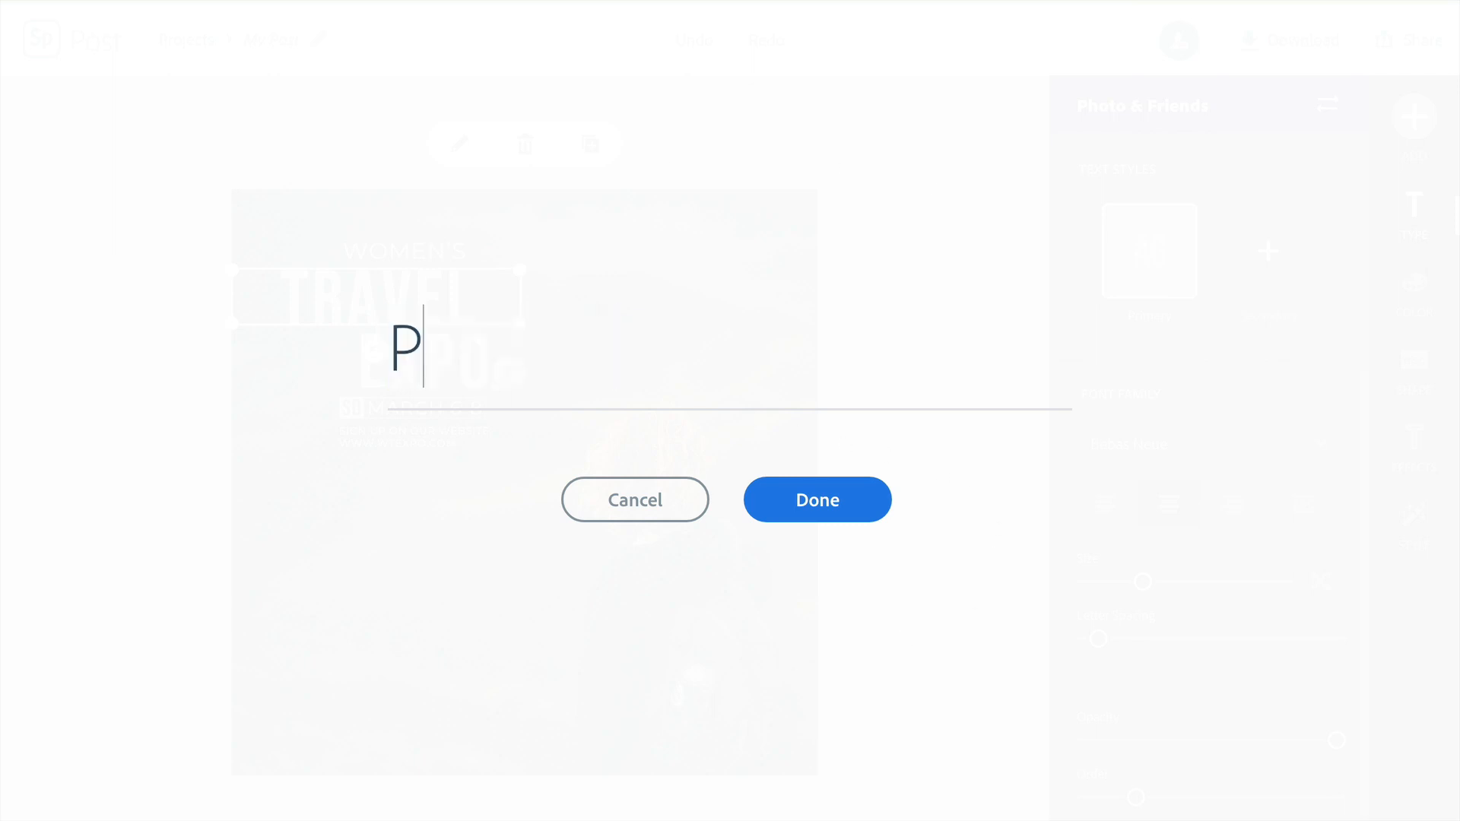
pyautogui.write('hoto')
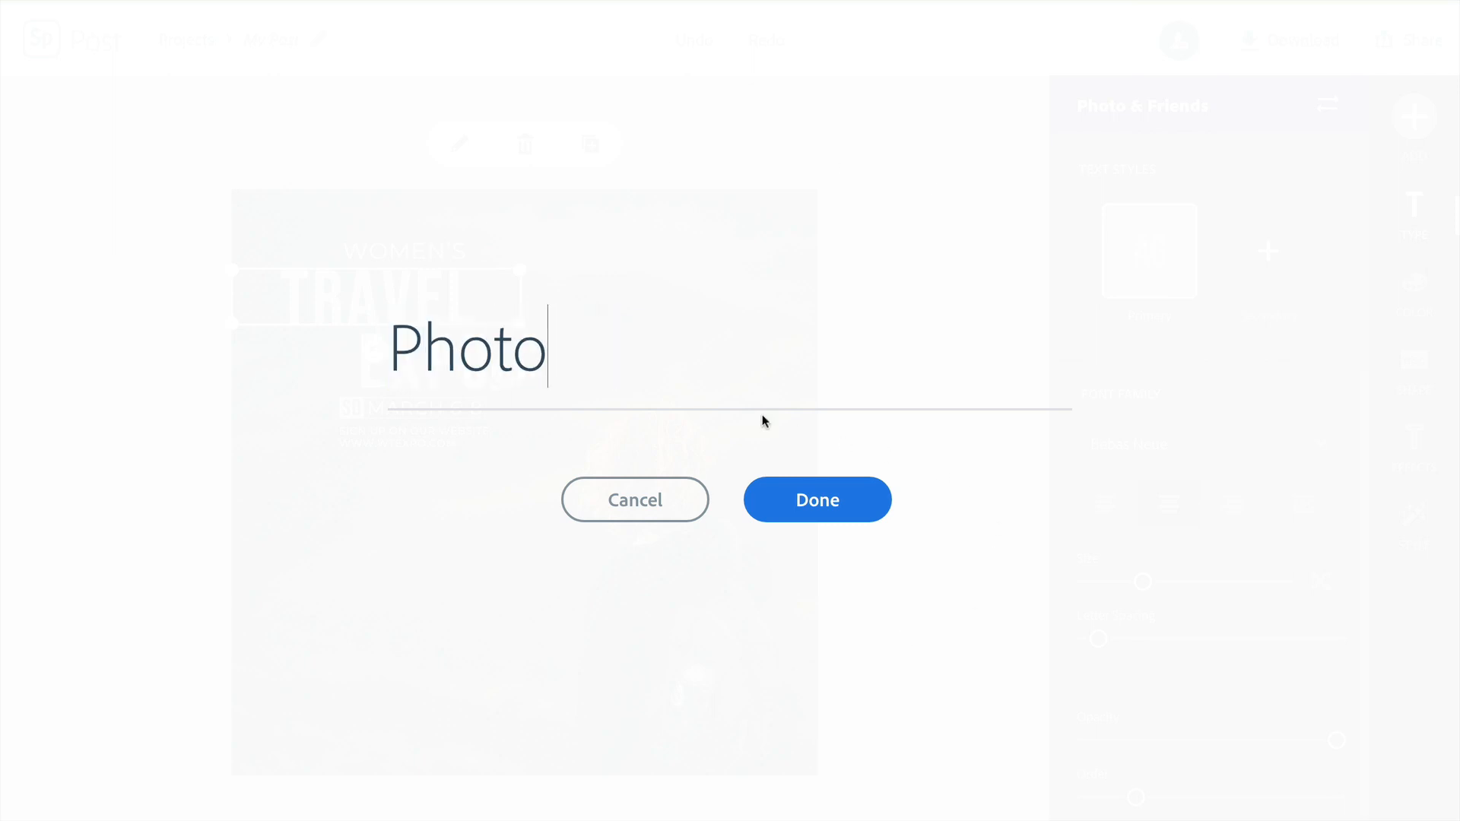
pyautogui.click(793, 498)
# Replace the EXPO headline text with contest and try Capitalize & Fit on it.
pyautogui.click(459, 358)
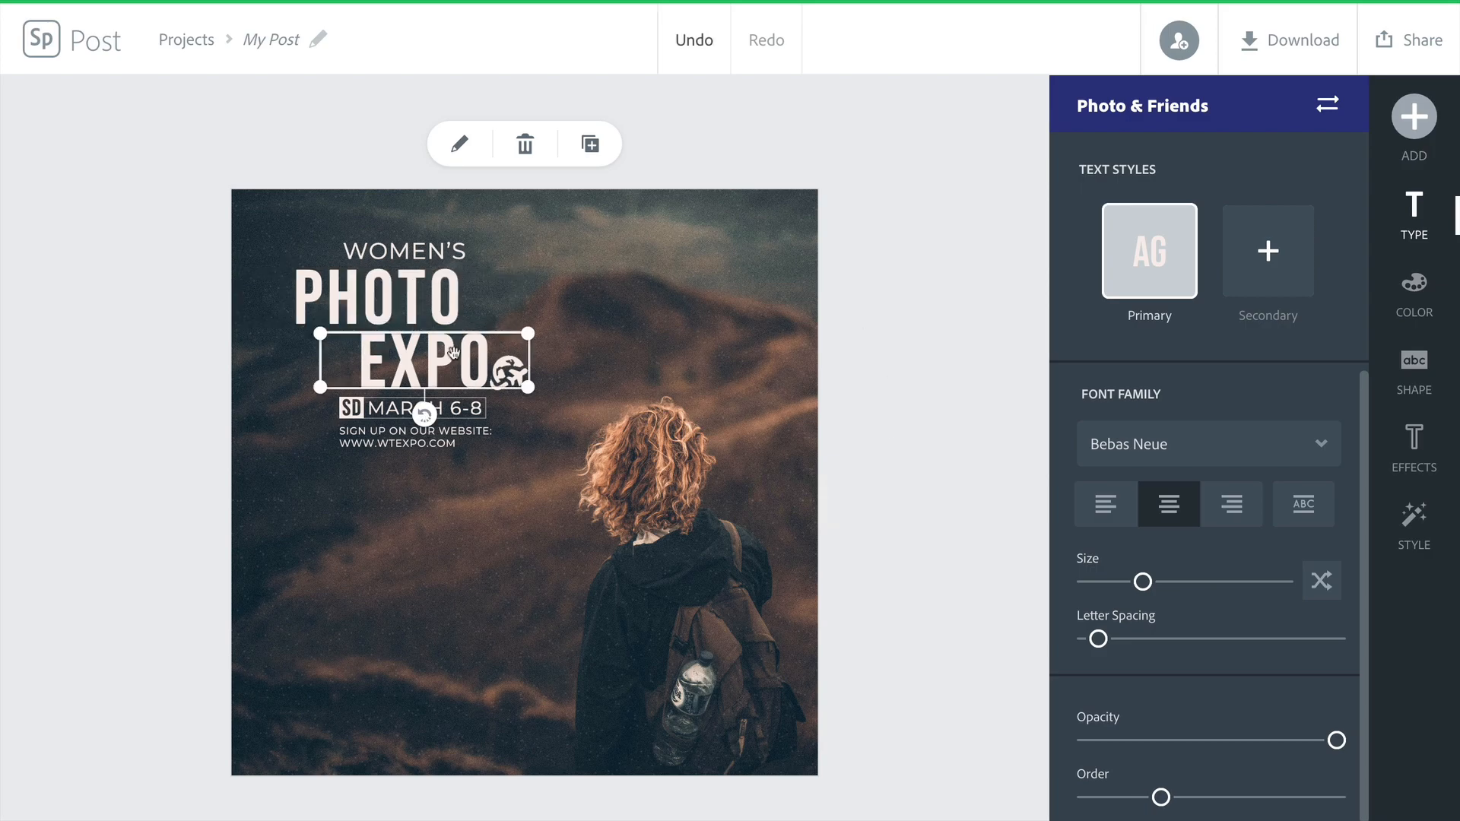
pyautogui.click(459, 358)
pyautogui.hotkey('ctrl', 'a')
pyautogui.write('contest')
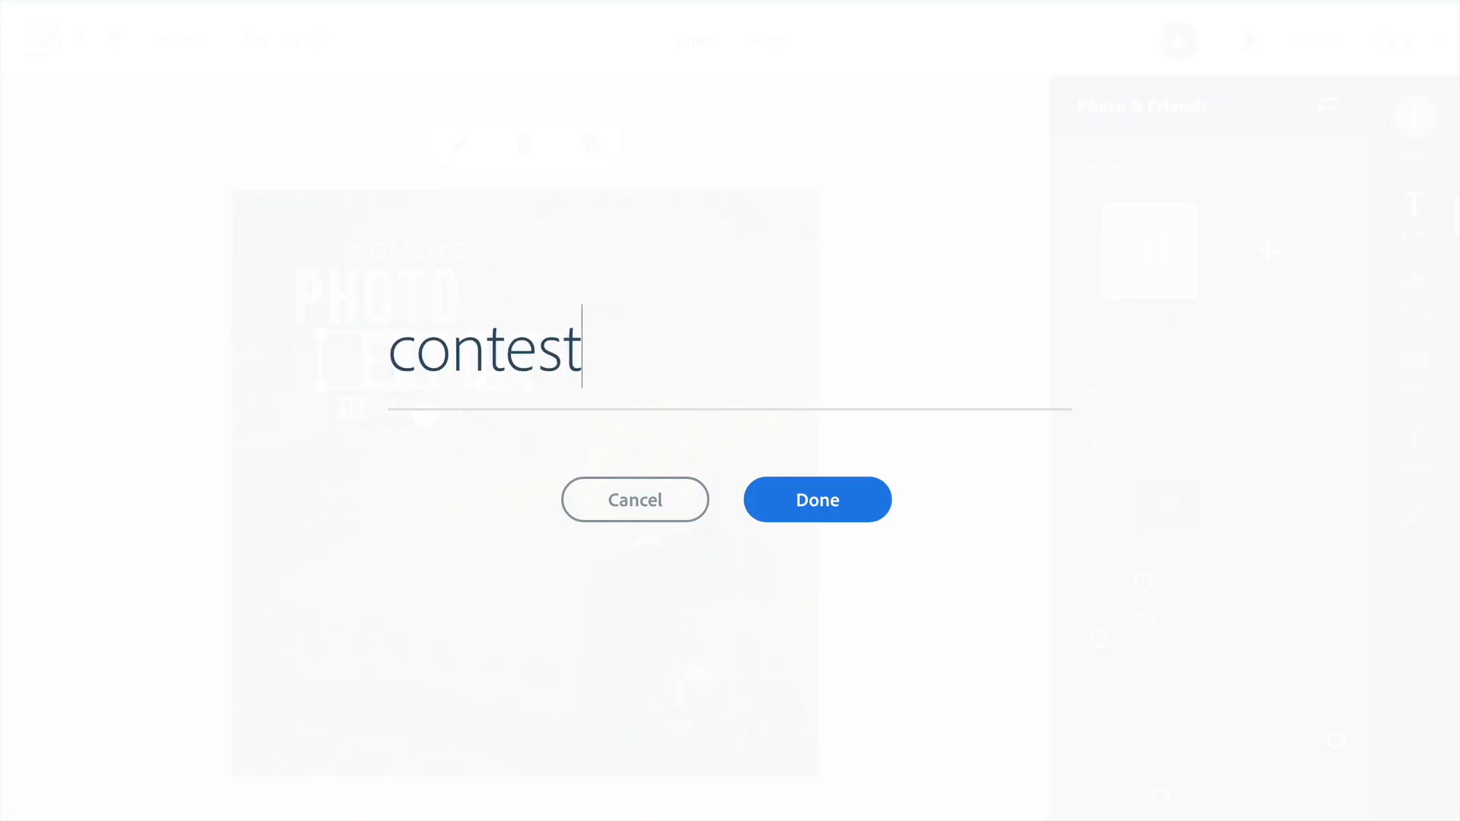
pyautogui.click(867, 501)
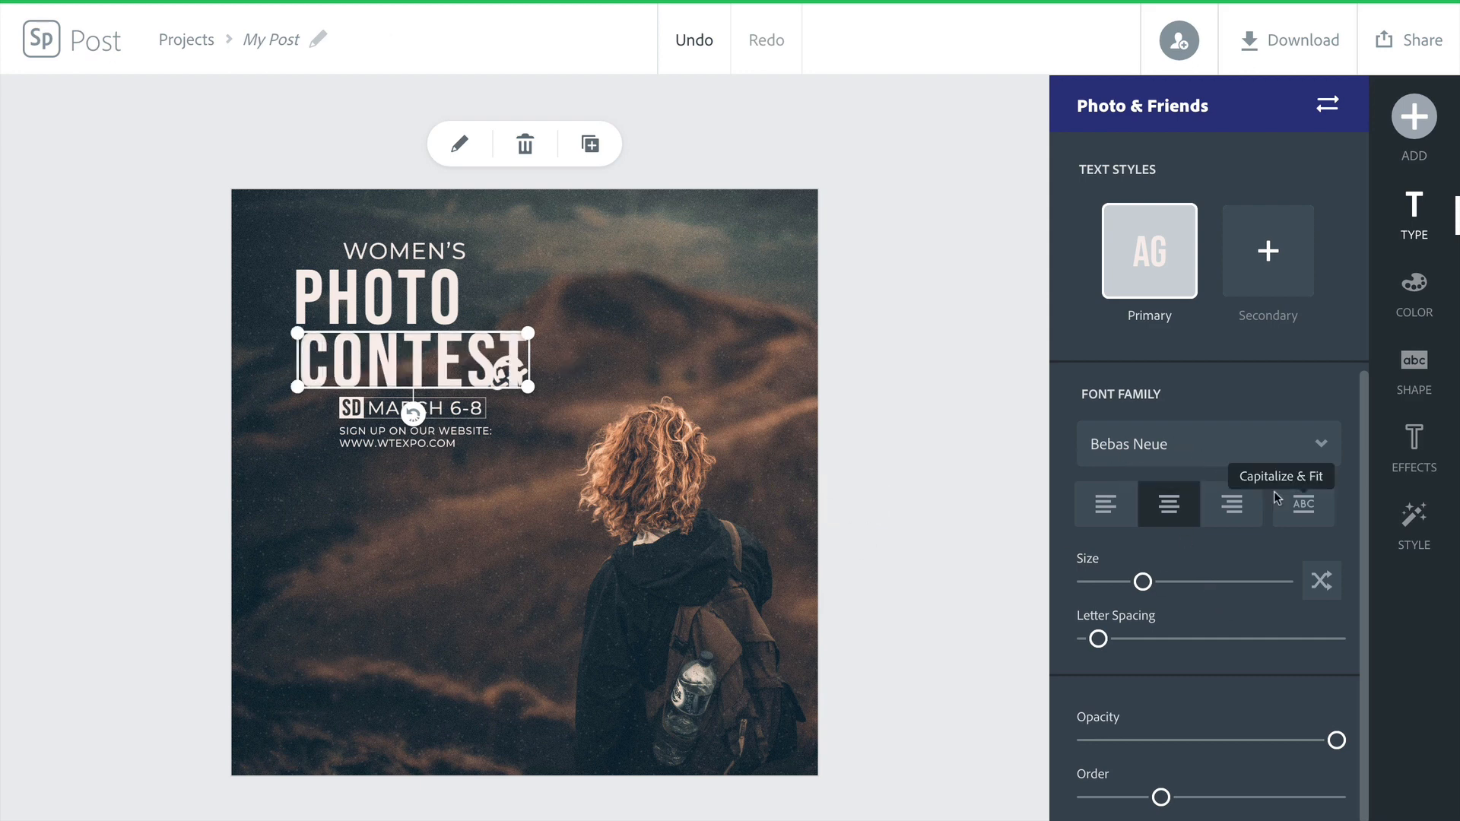
pyautogui.click(1300, 508)
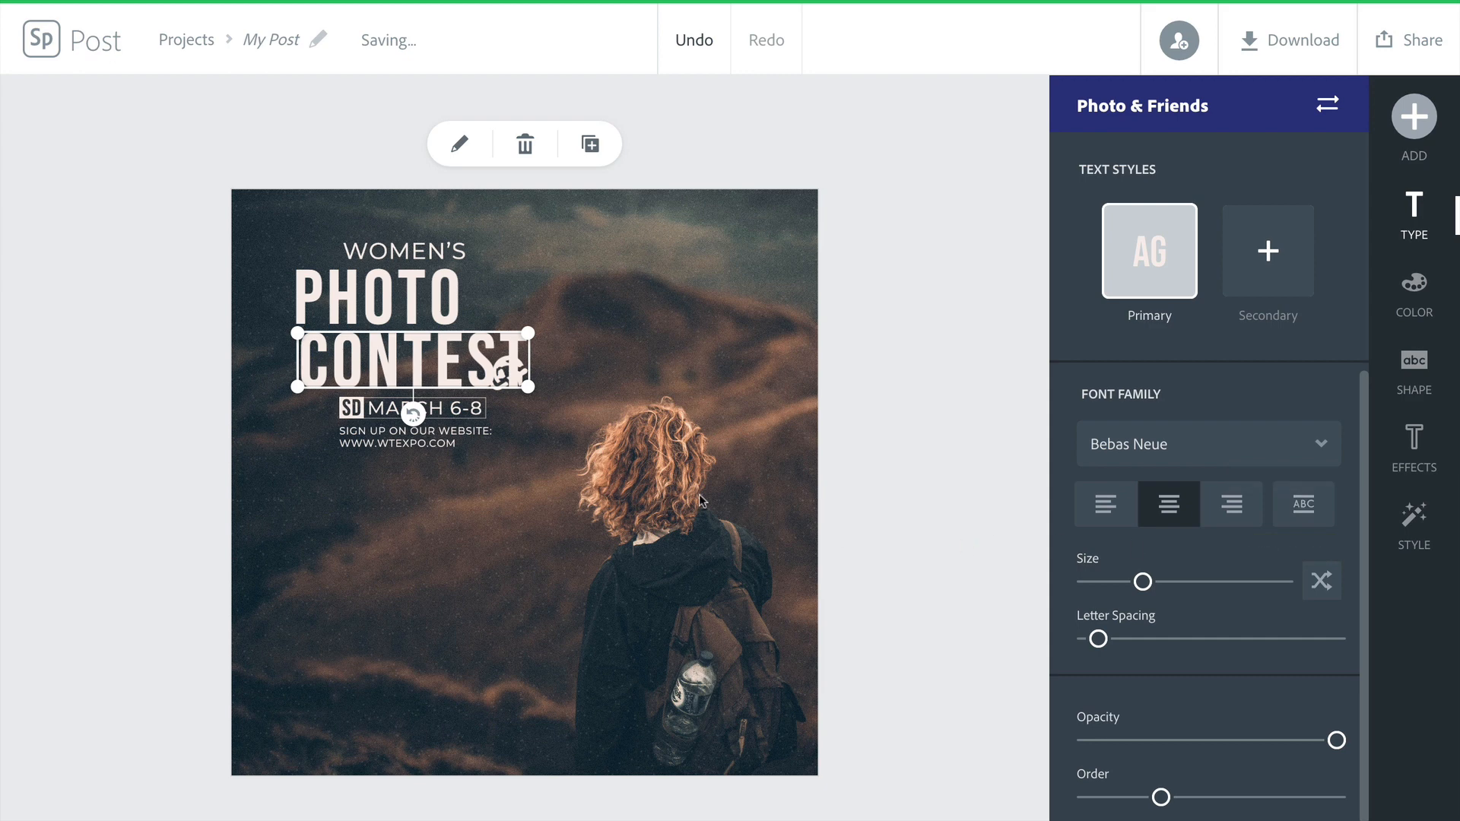
# Move the CONTEST text off the globe icon, and enlarge that icon and place it lower on the design.
pyautogui.moveTo(423, 364); pyautogui.dragTo(679, 354)
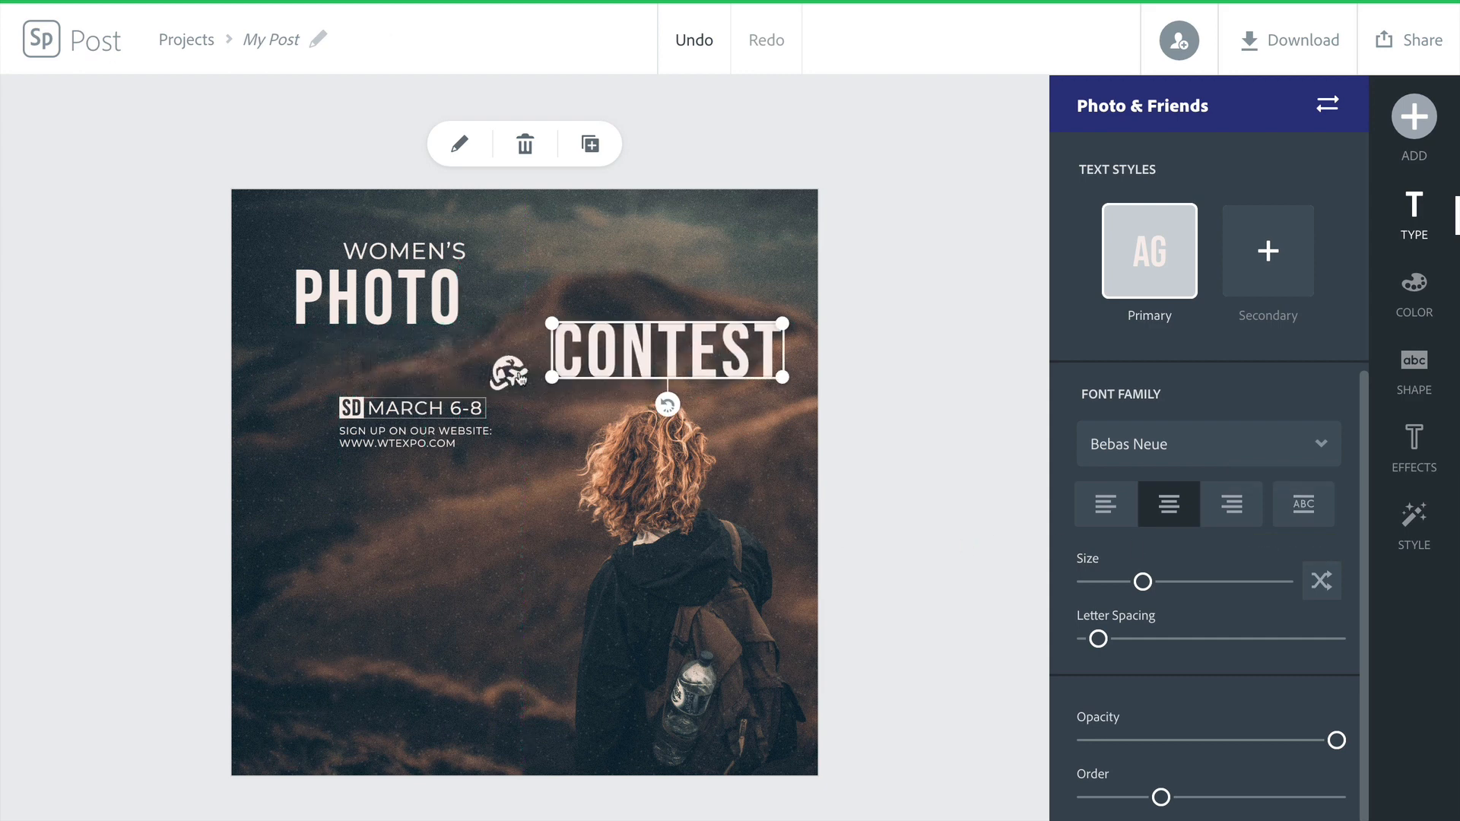
pyautogui.click(511, 375)
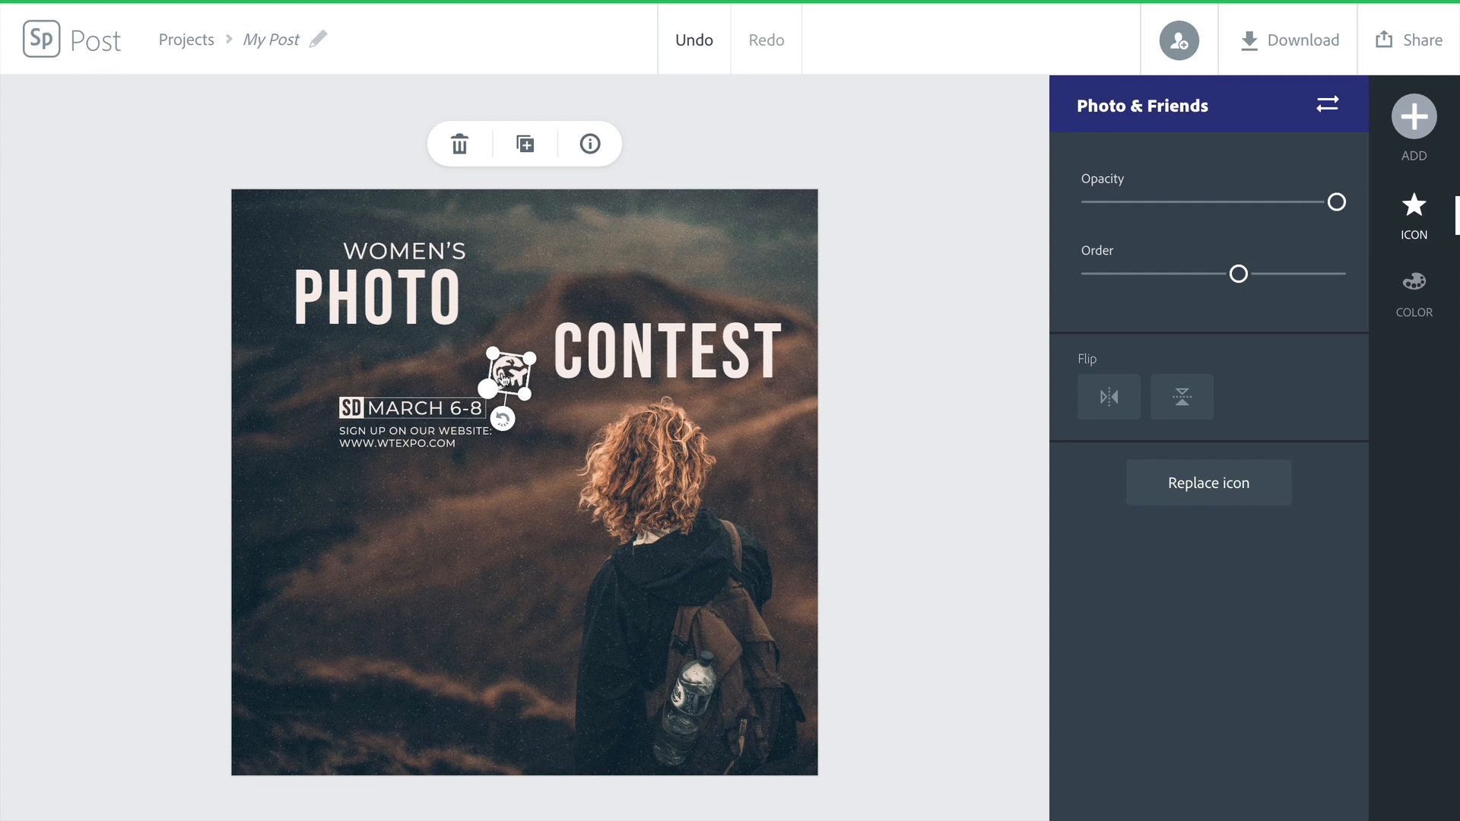
pyautogui.moveTo(503, 418); pyautogui.dragTo(618, 521)
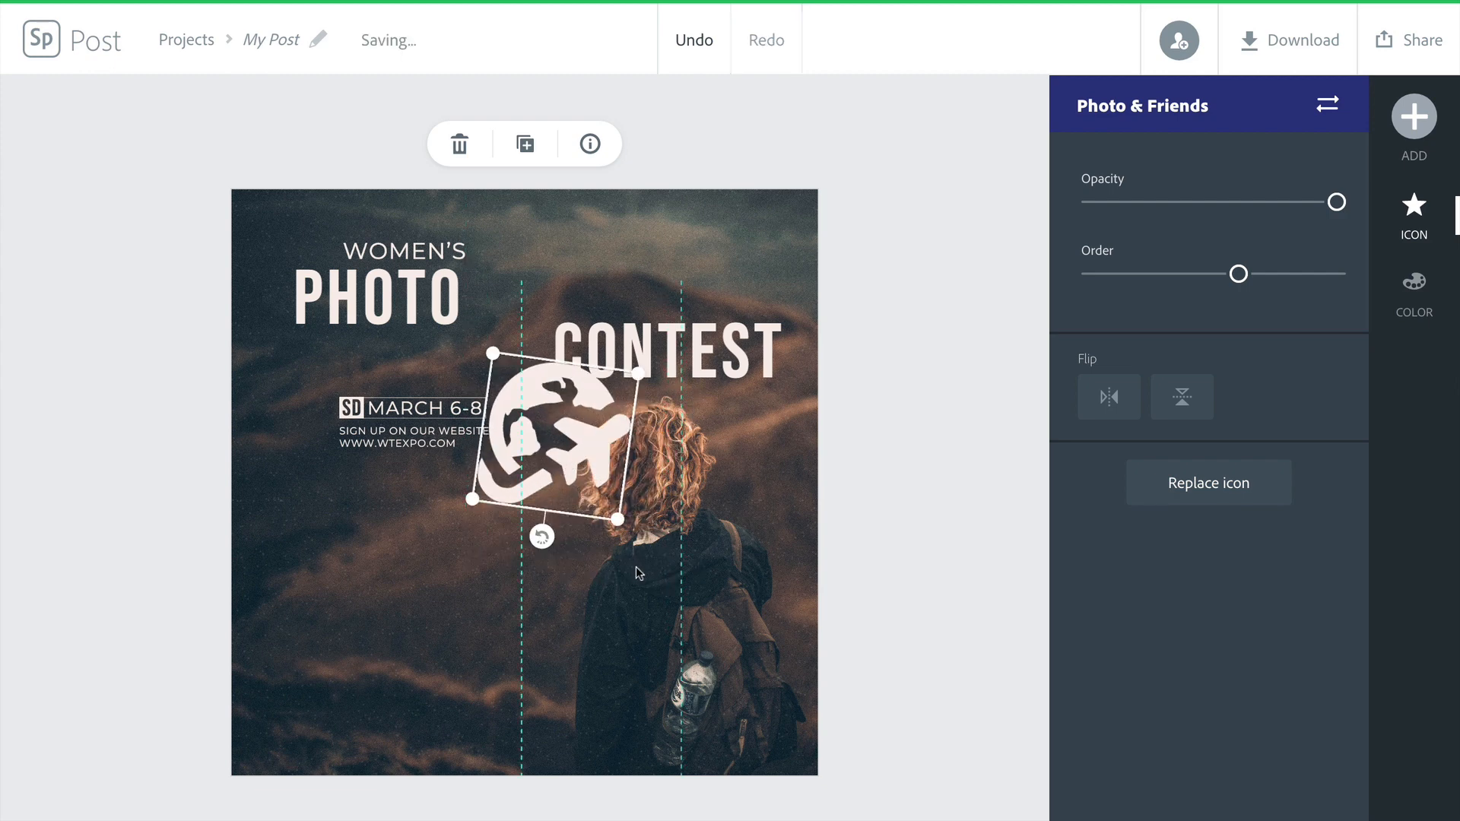
pyautogui.moveTo(574, 460); pyautogui.dragTo(599, 535)
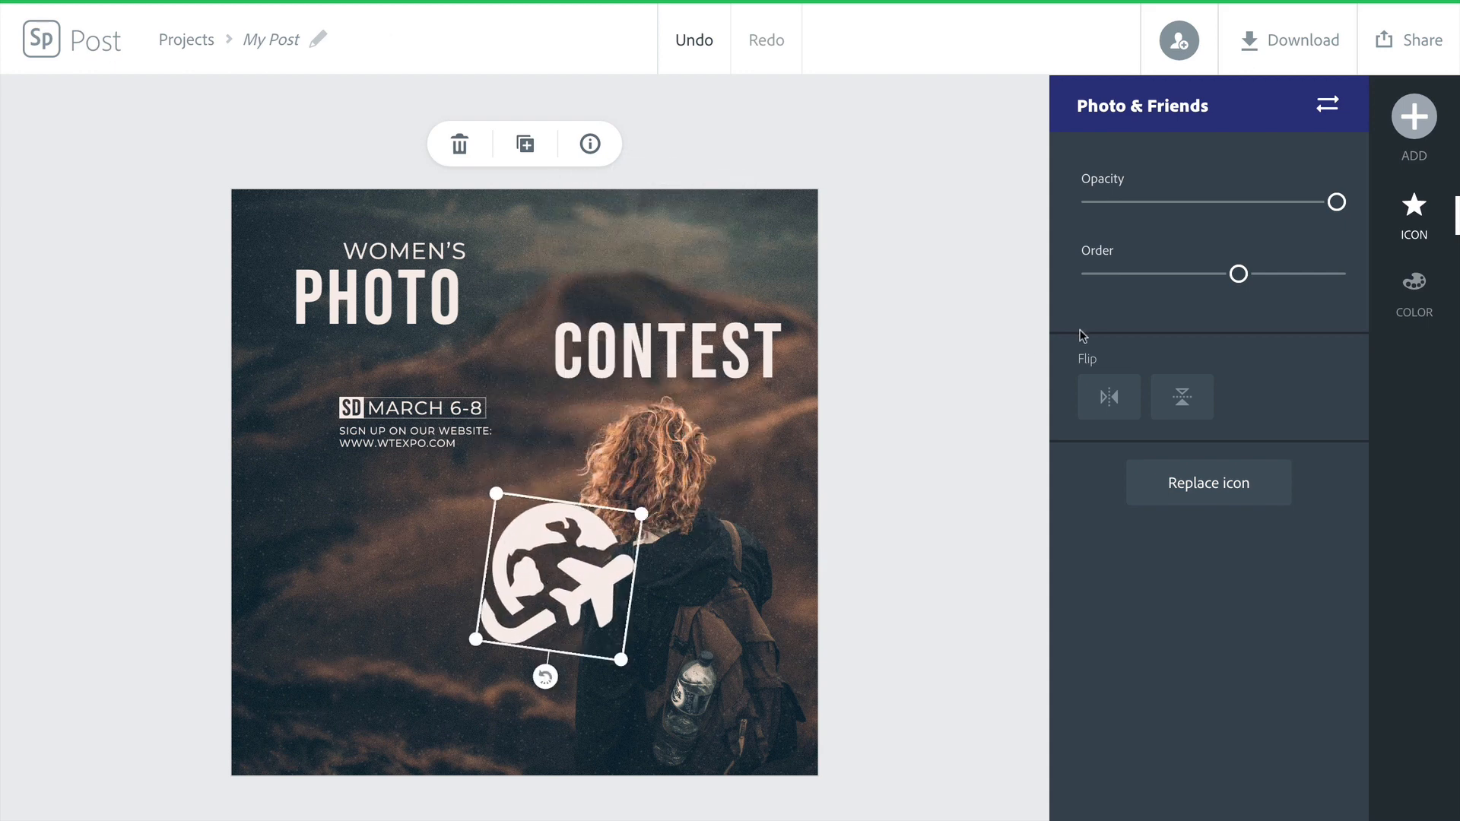
# Start replacing the globe icon and search the icon library for Travel.
pyautogui.click(1234, 492)
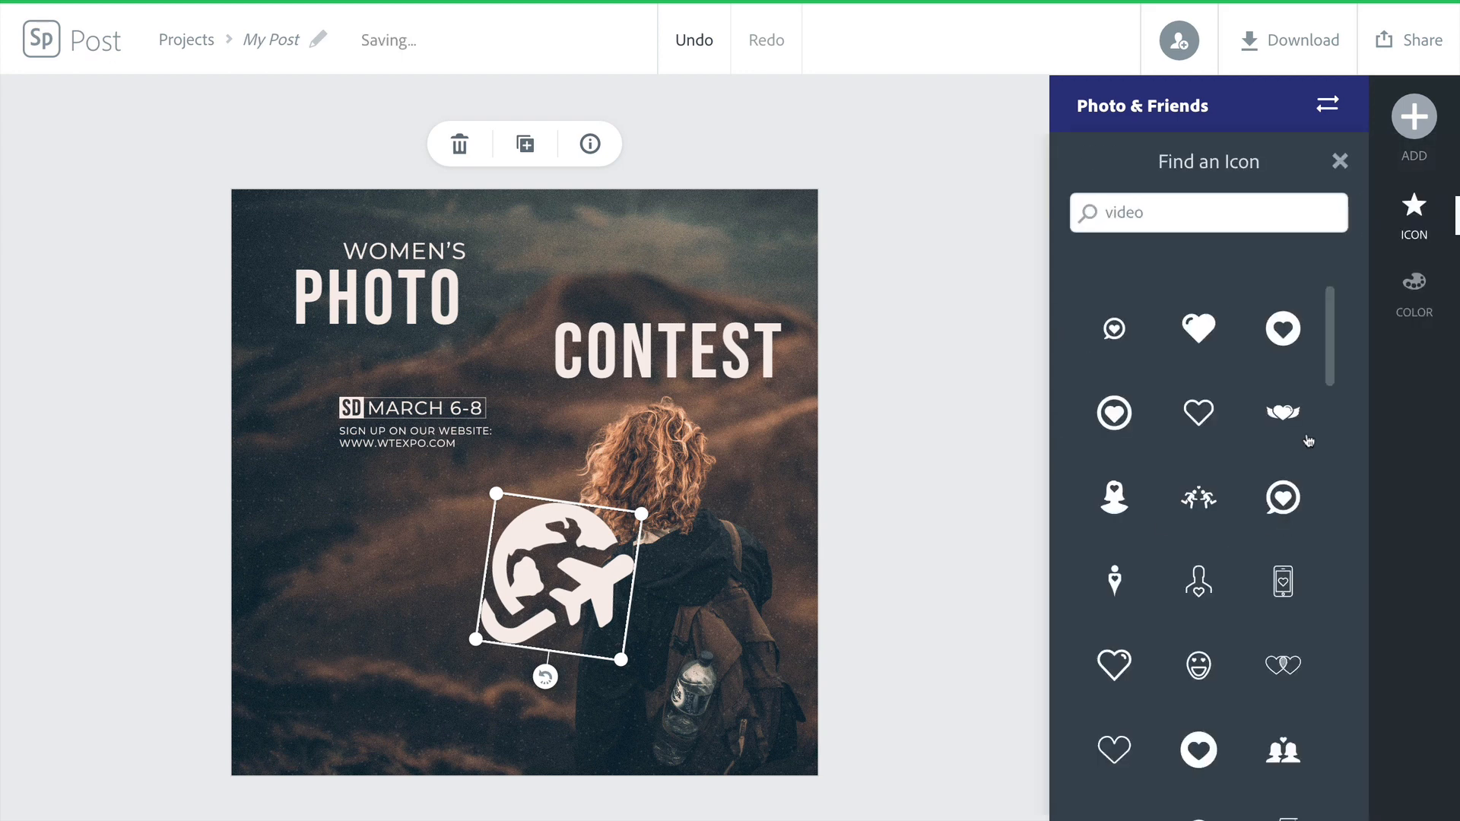
pyautogui.write('Travel')
pyautogui.press('Return')
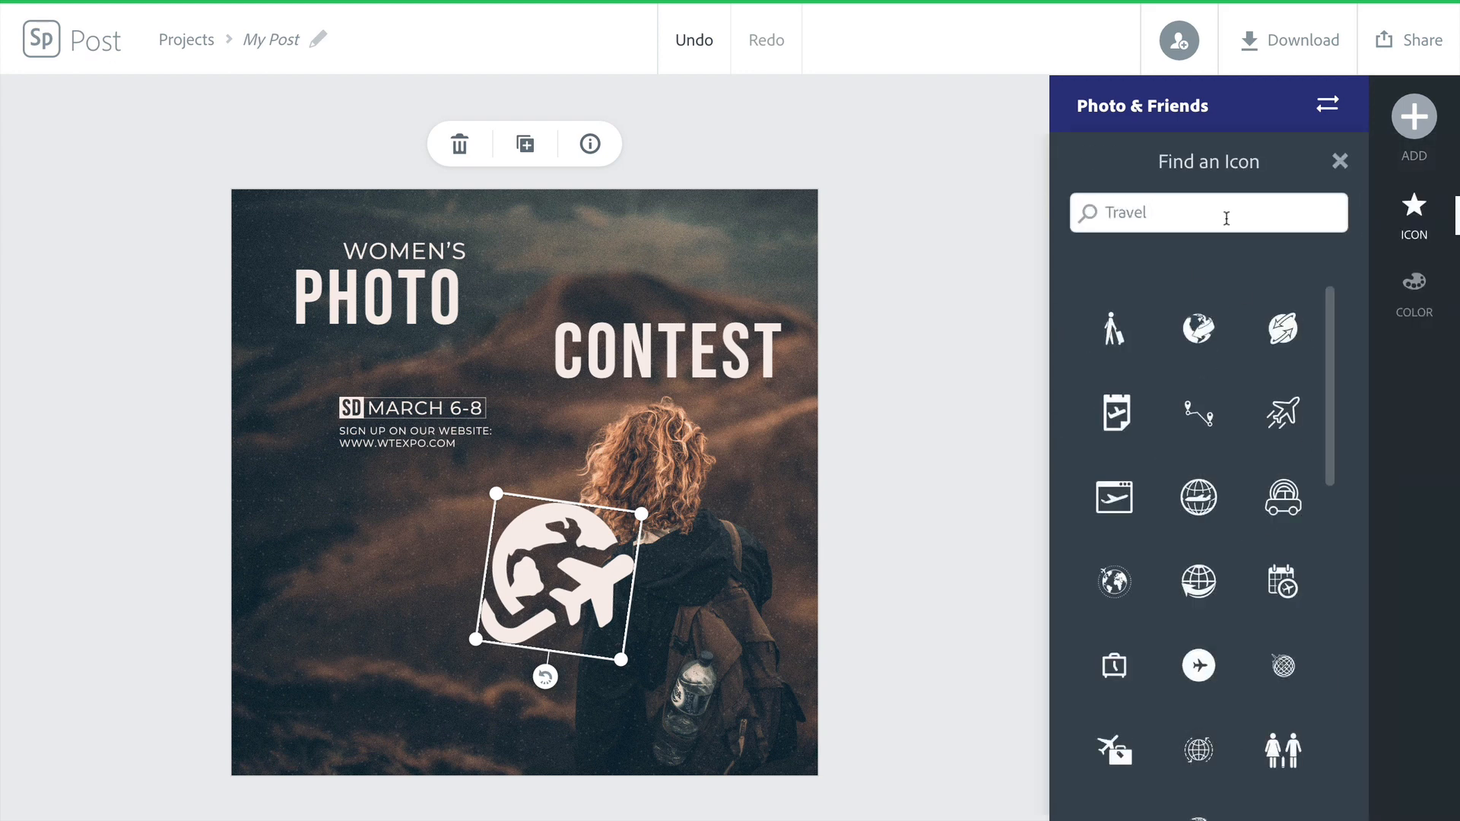
# Search for camera, replace the globe icon with the folder-shaped camera, and shrink it just below the website text.
pyautogui.hotkey('ctrl', 'a')
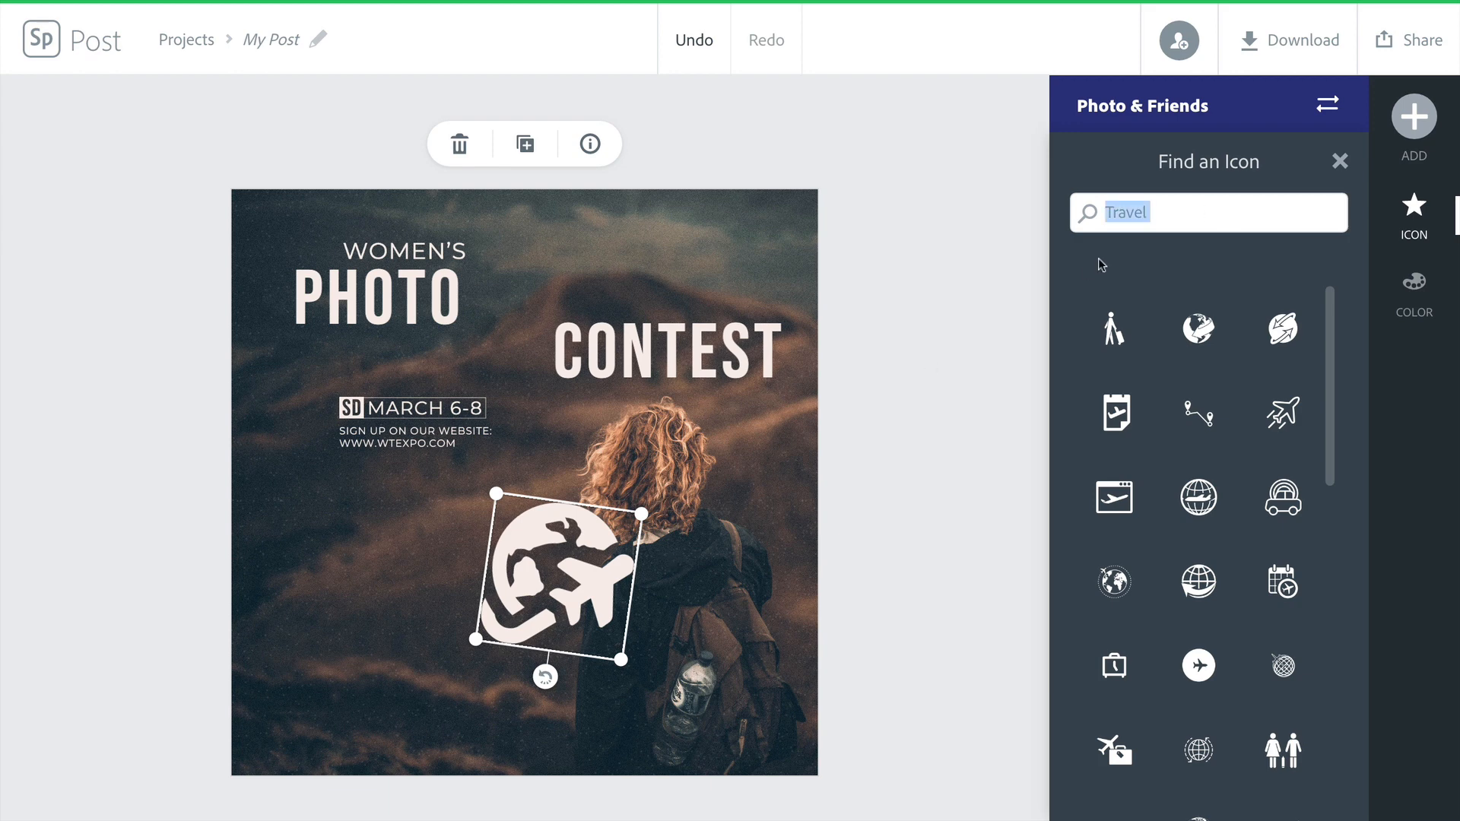
pyautogui.write('camera')
pyautogui.press('Return')
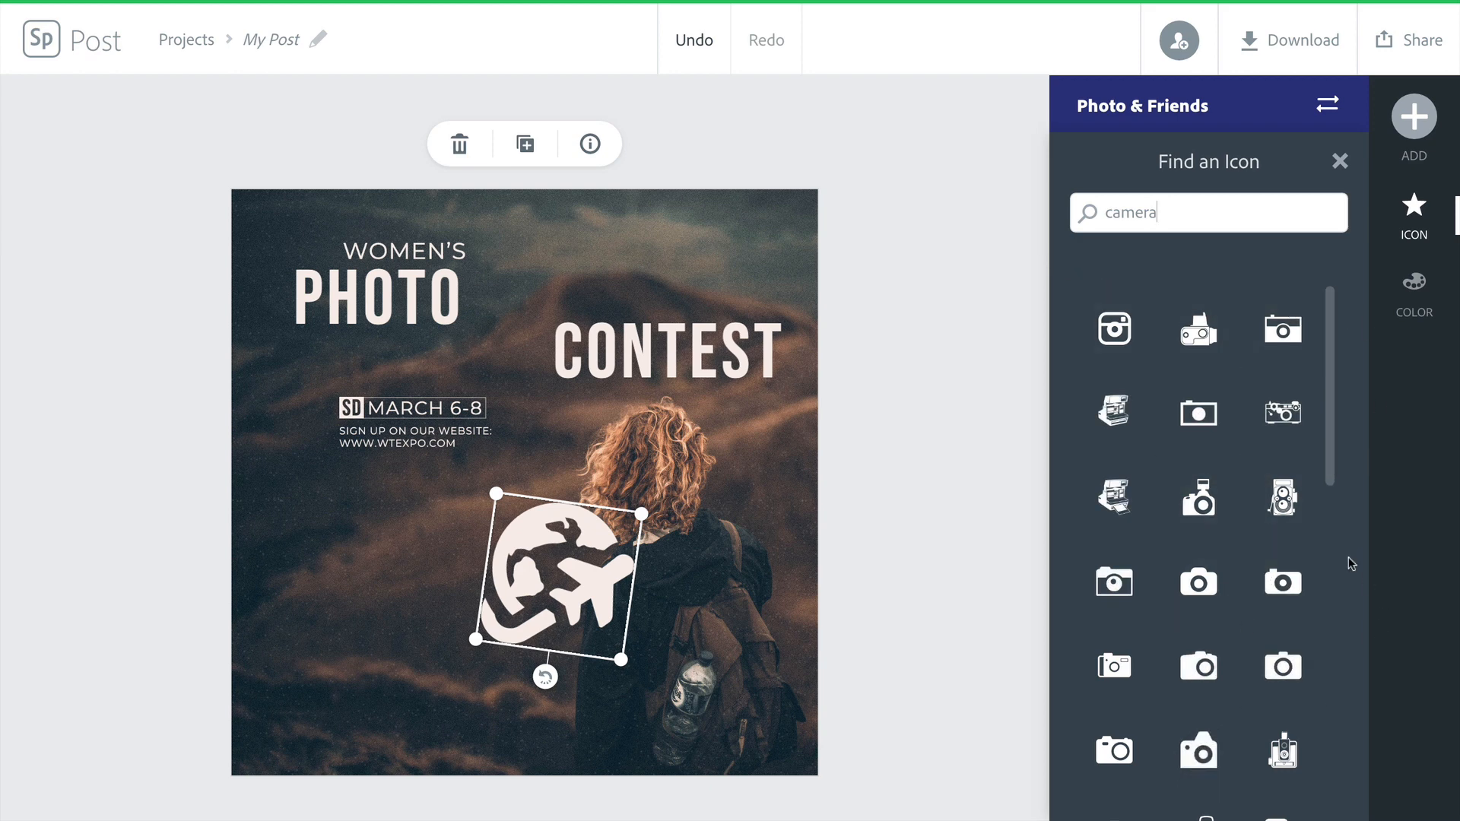
pyautogui.scroll(-1, 1215, 608)
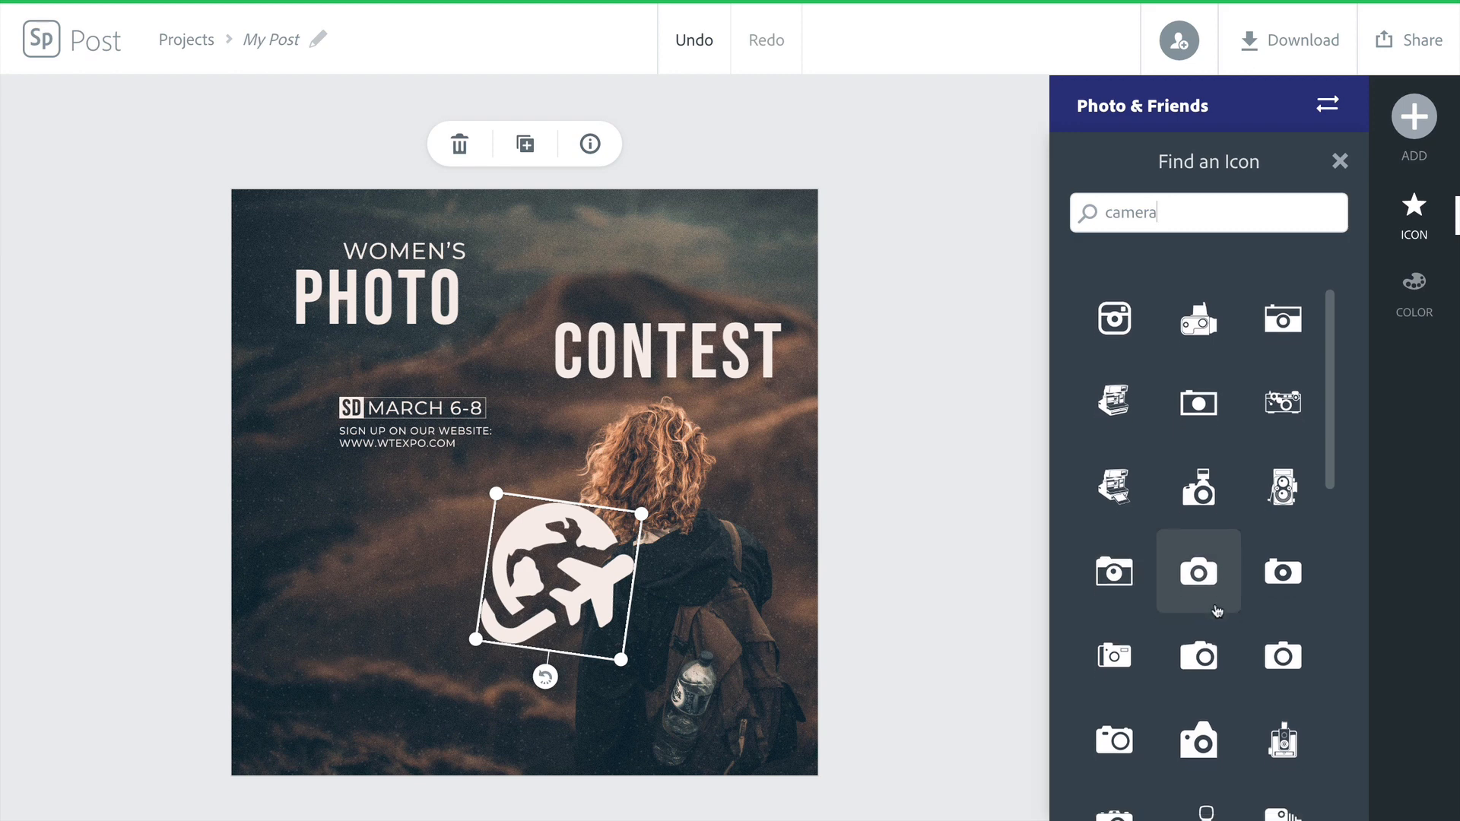
pyautogui.scroll(-1, 1217, 611)
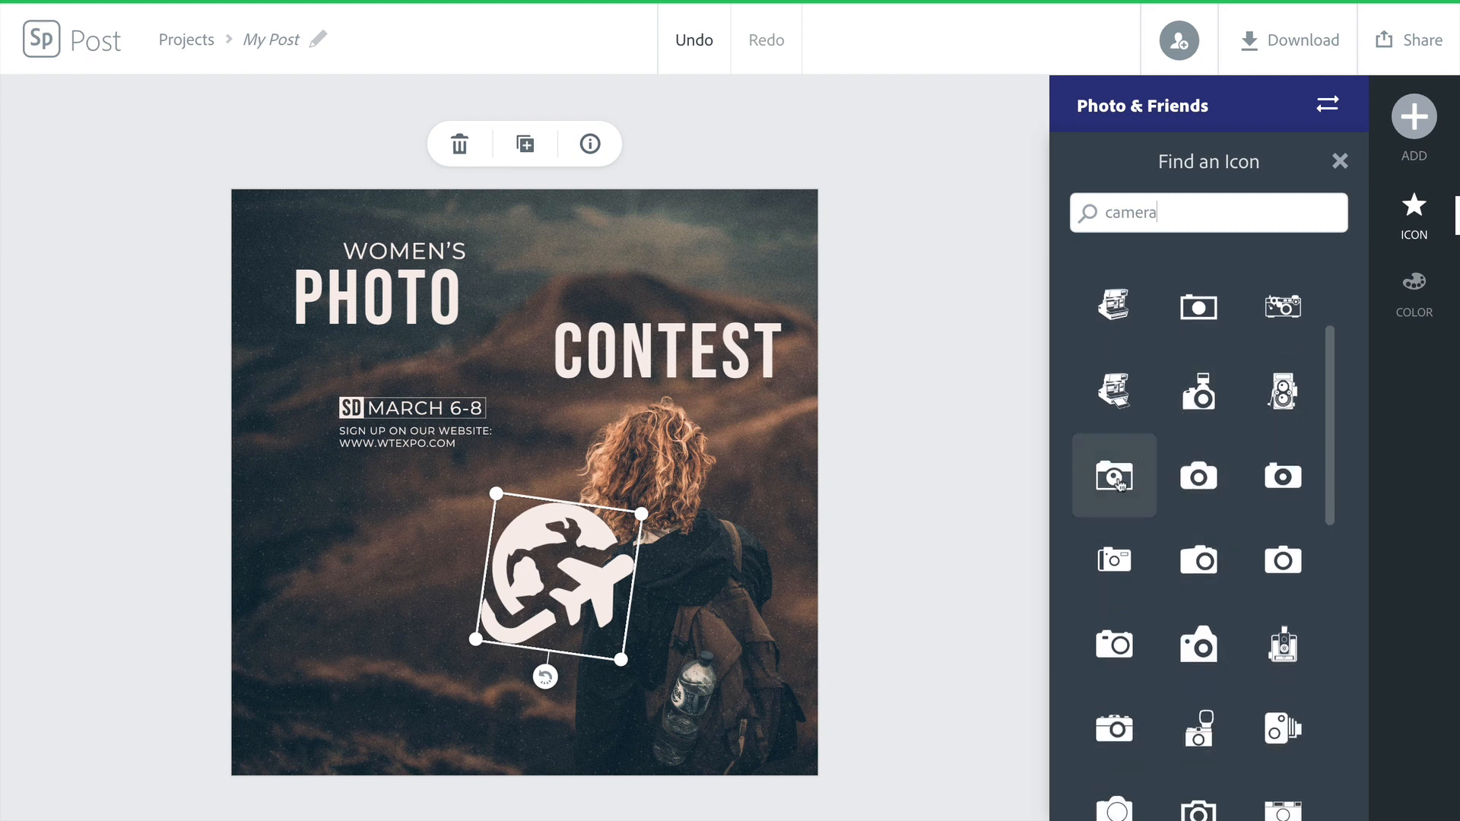
pyautogui.scroll(-1, 1122, 482)
pyautogui.click(1129, 454)
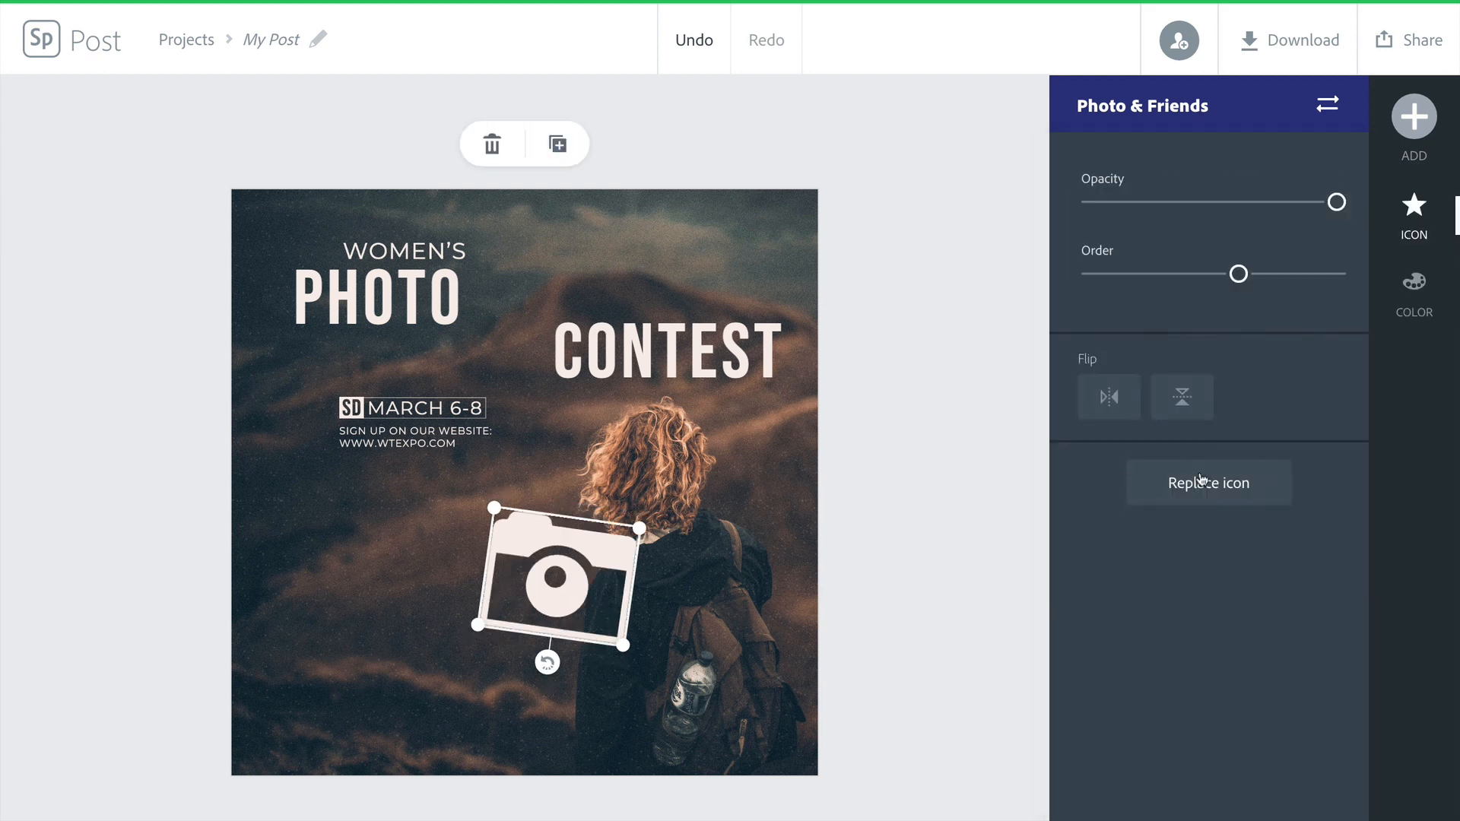
pyautogui.moveTo(640, 528); pyautogui.dragTo(534, 592)
pyautogui.moveTo(540, 465); pyautogui.dragTo(544, 472)
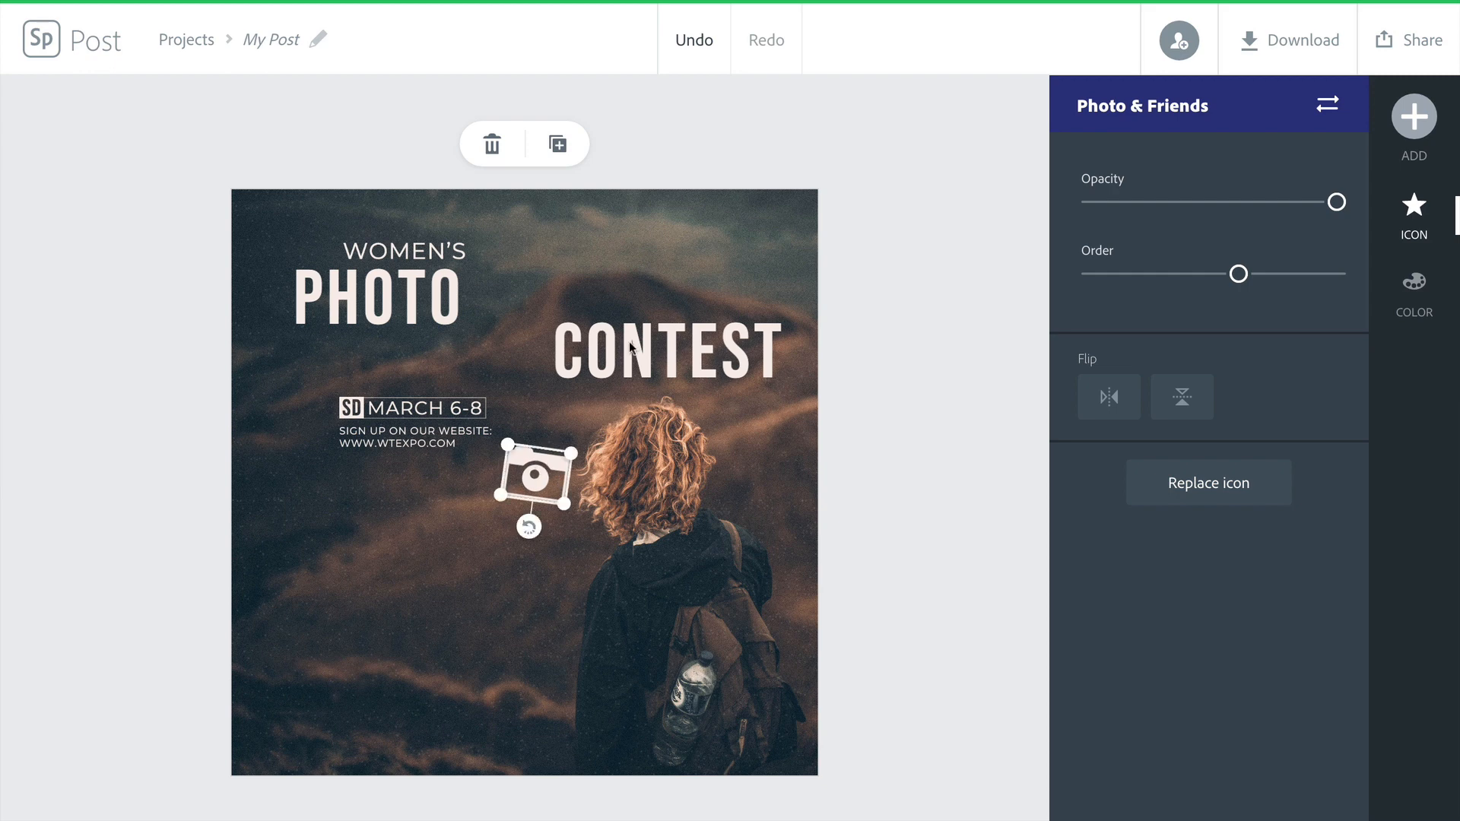
# Move the CONTEST text close beneath PHOTO, indented slightly to the right, and place the camera icon beside PHOTO.
pyautogui.moveTo(628, 341); pyautogui.dragTo(403, 343)
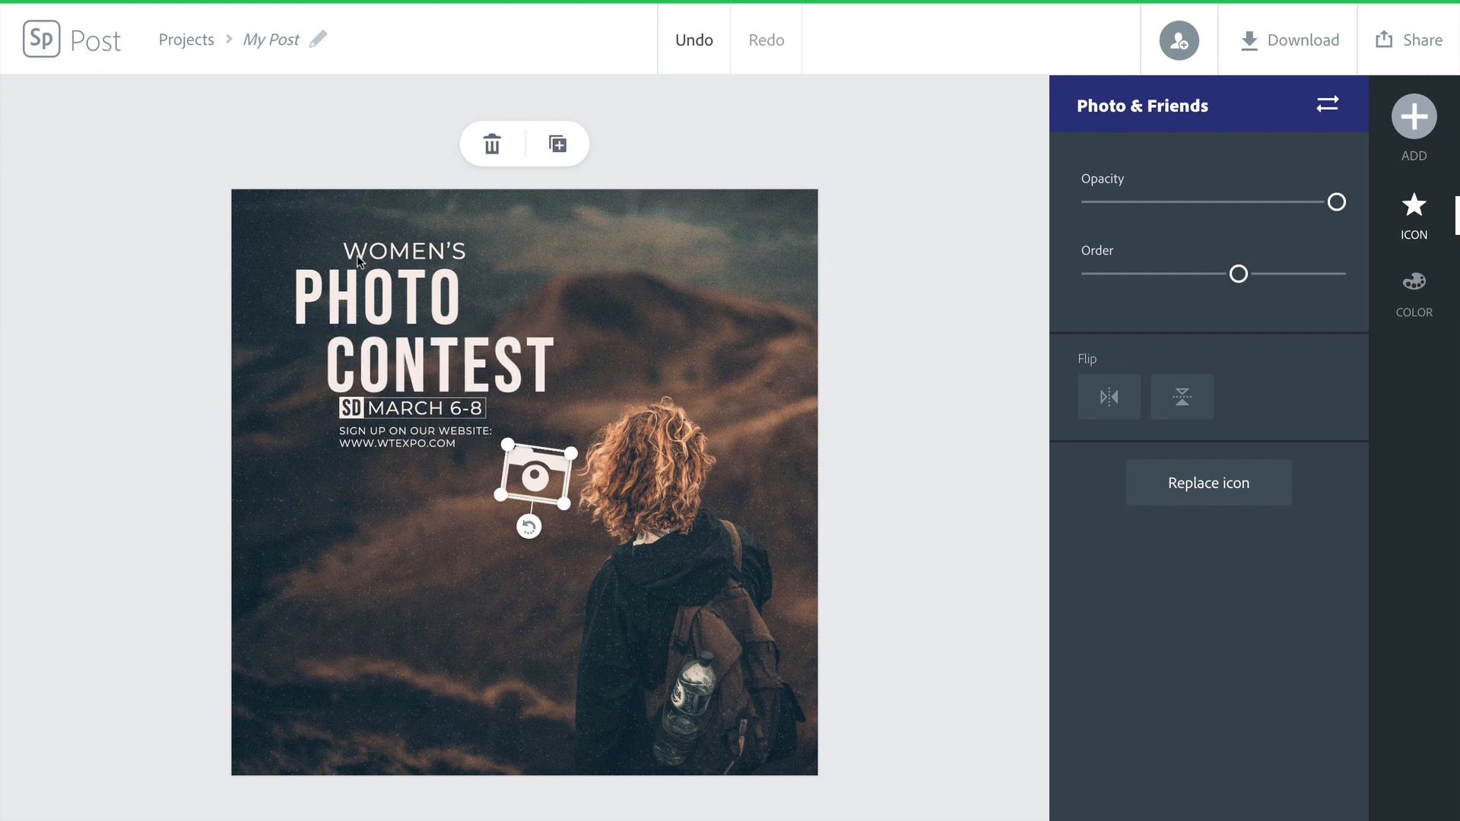
pyautogui.click(430, 356)
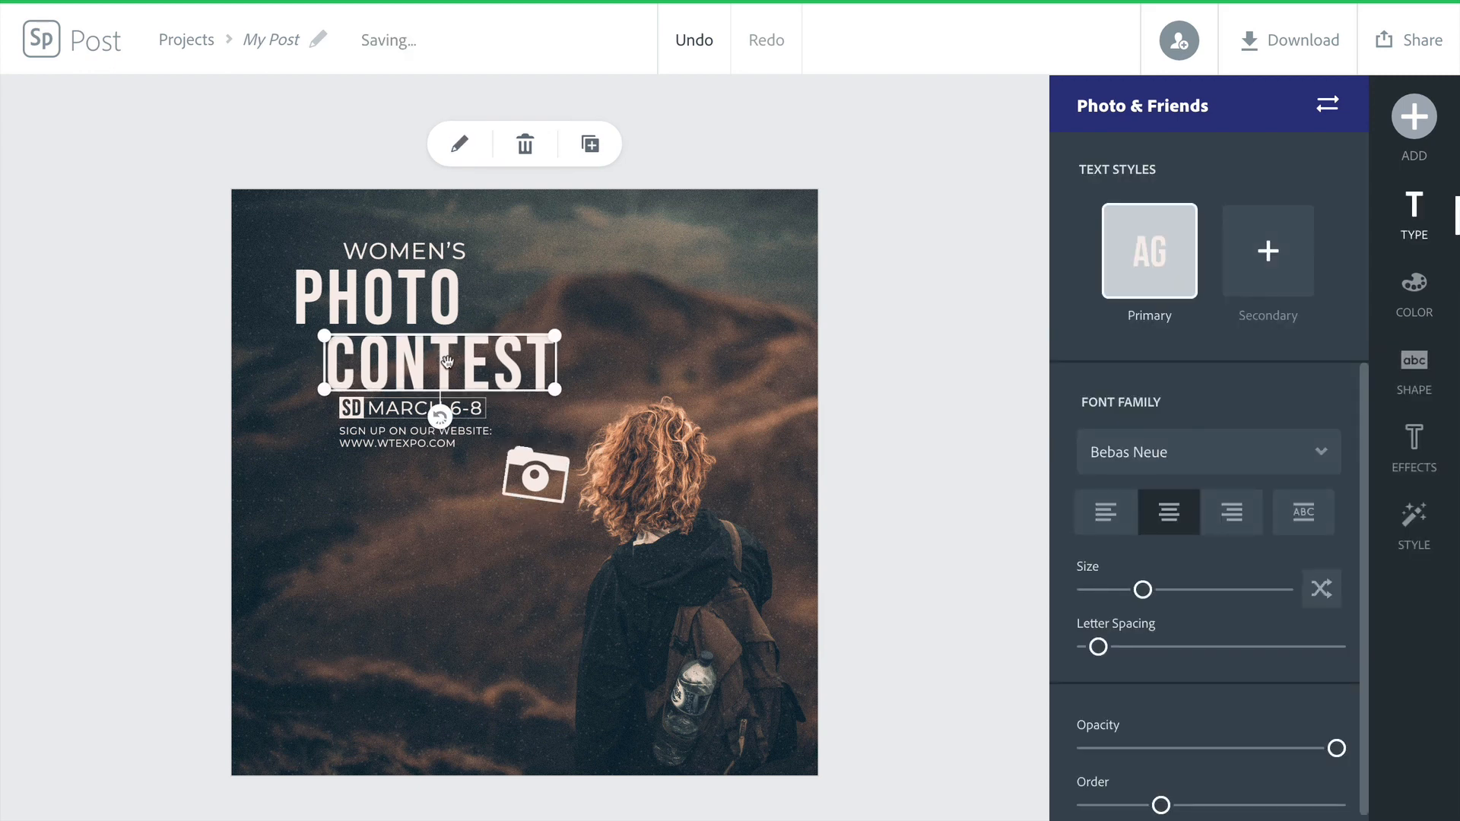
pyautogui.moveTo(447, 362); pyautogui.dragTo(448, 361)
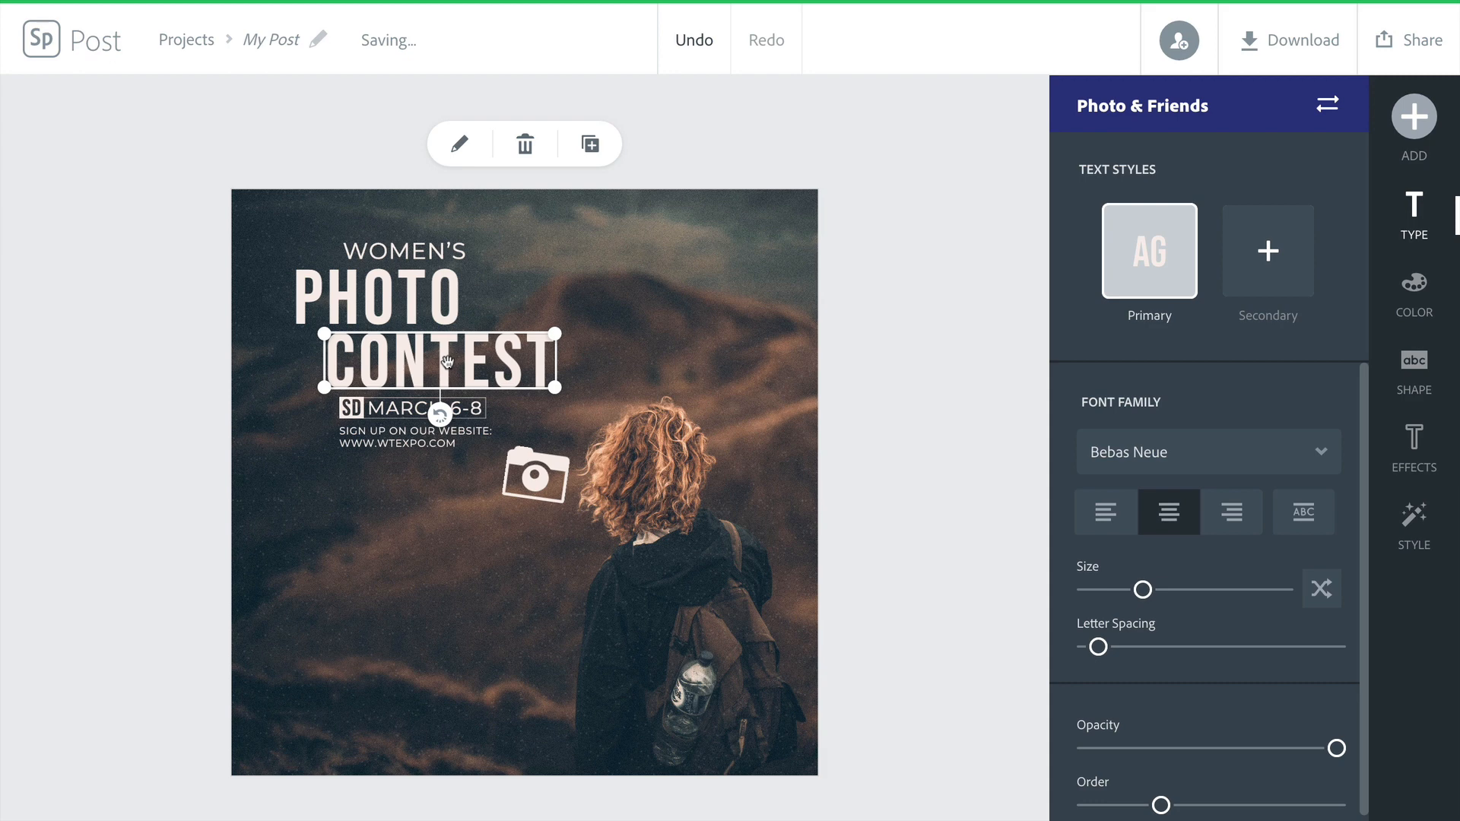
pyautogui.press('Down')
pyautogui.press('Up')
pyautogui.press('Up')
pyautogui.press('Right')
pyautogui.press('Down')
pyautogui.press('Up')
pyautogui.press('Left')
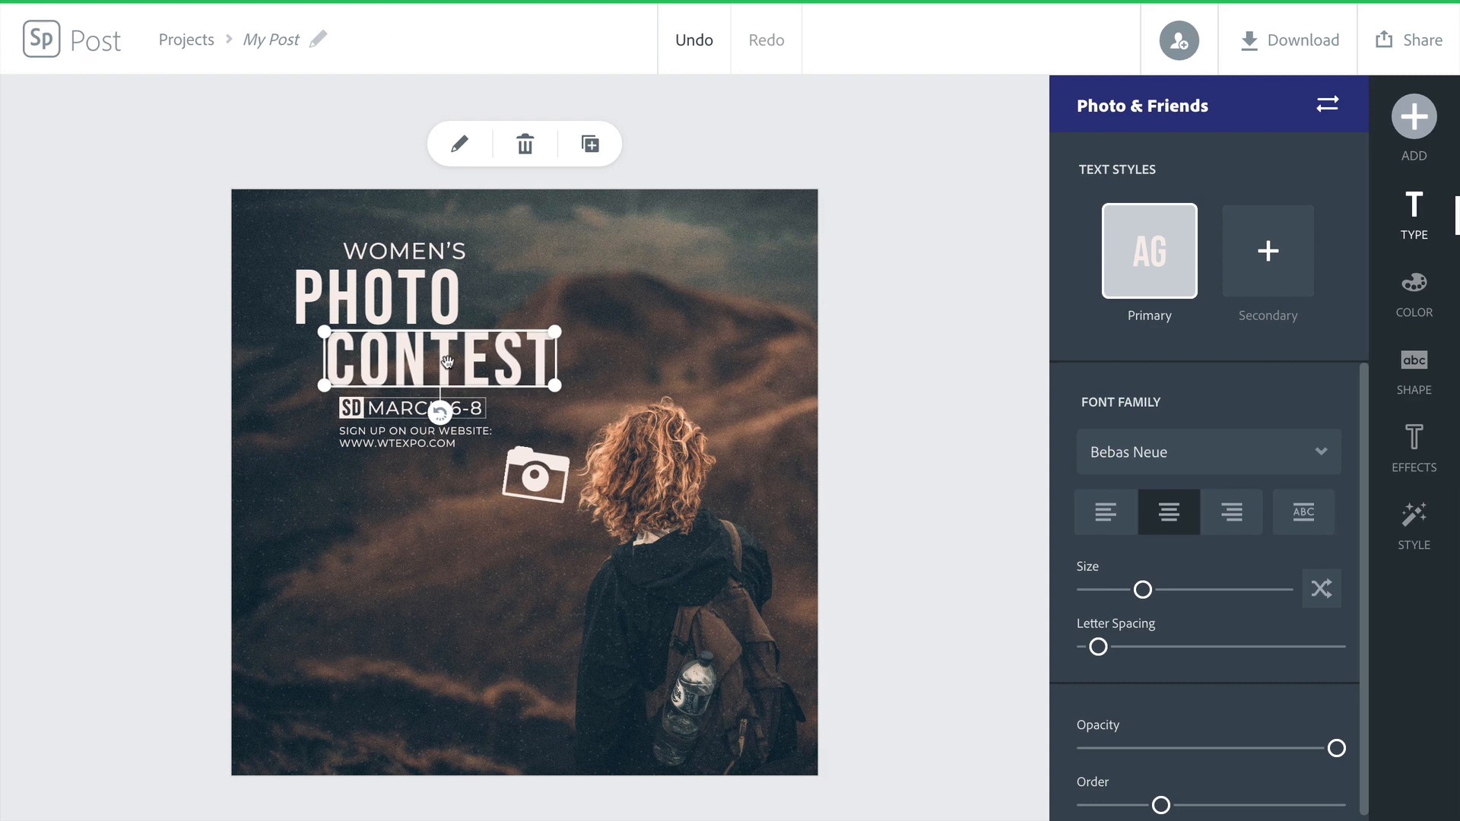
pyautogui.press('Up')
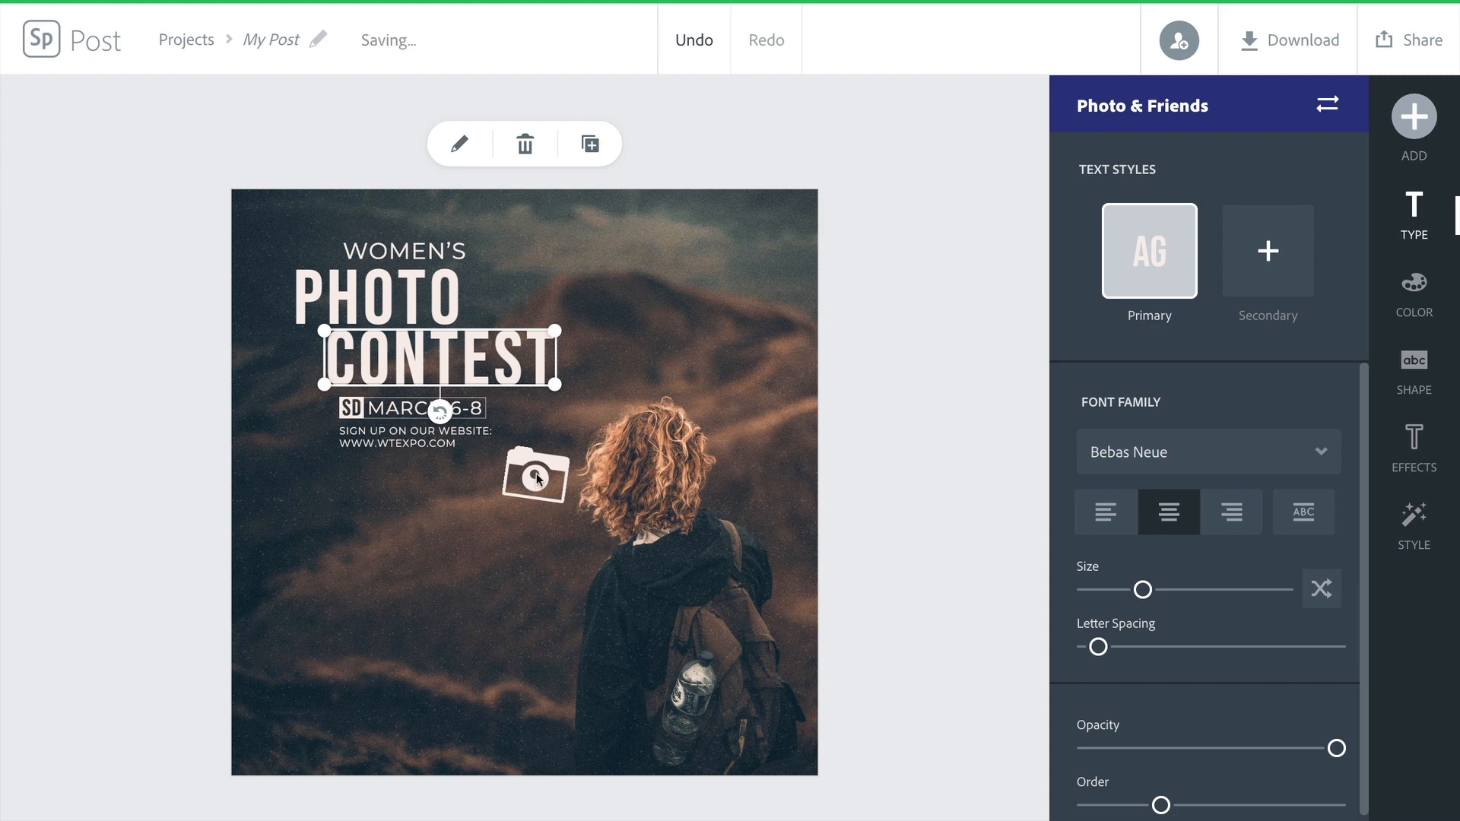
pyautogui.moveTo(537, 478); pyautogui.dragTo(507, 300)
# Replace the WOMEN'S text above PHOTO with "landscape".
pyautogui.doubleClick(405, 255)
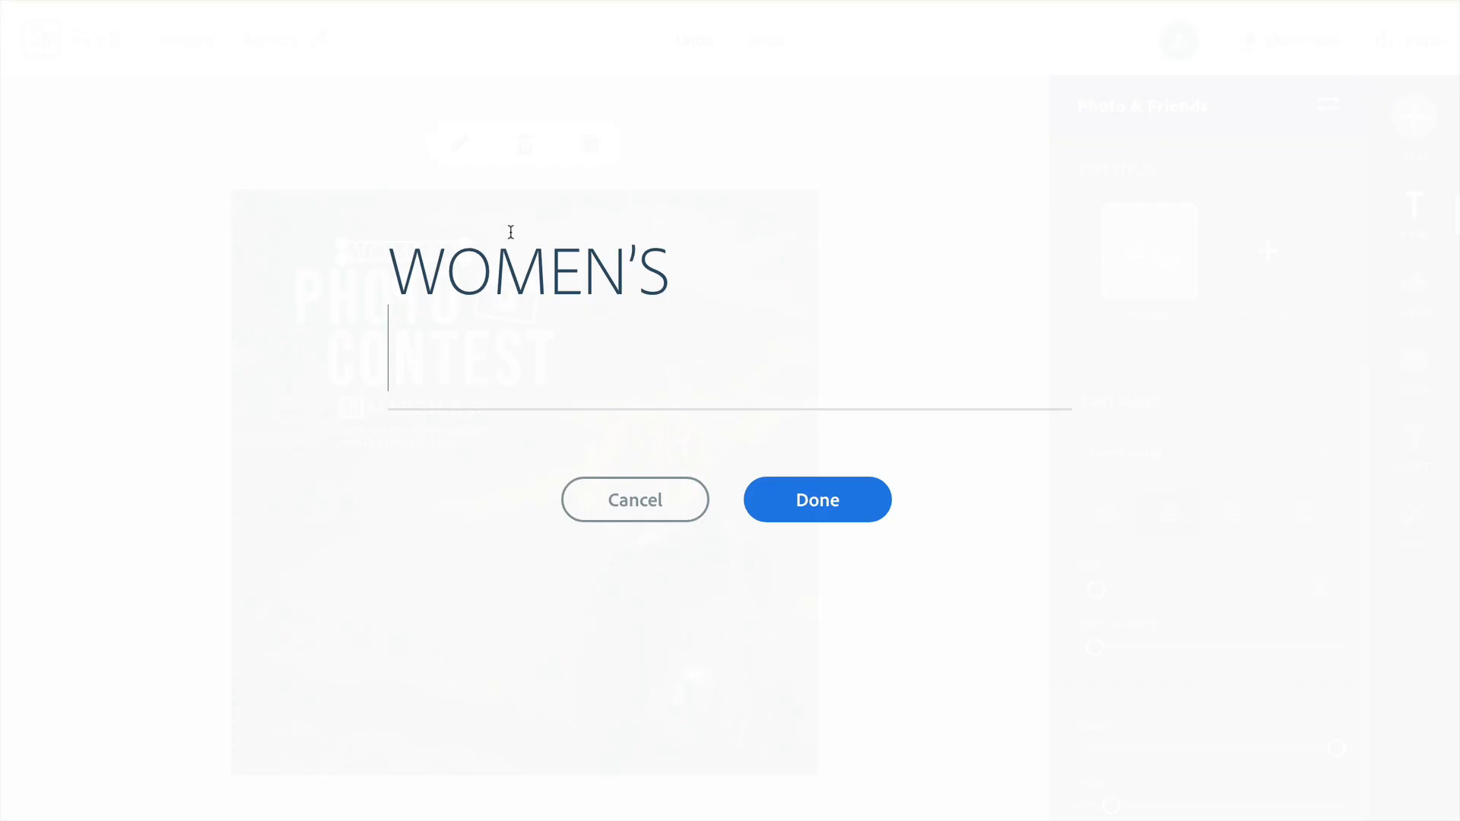
pyautogui.hotkey('ctrl', 'a')
pyautogui.write('lansd')
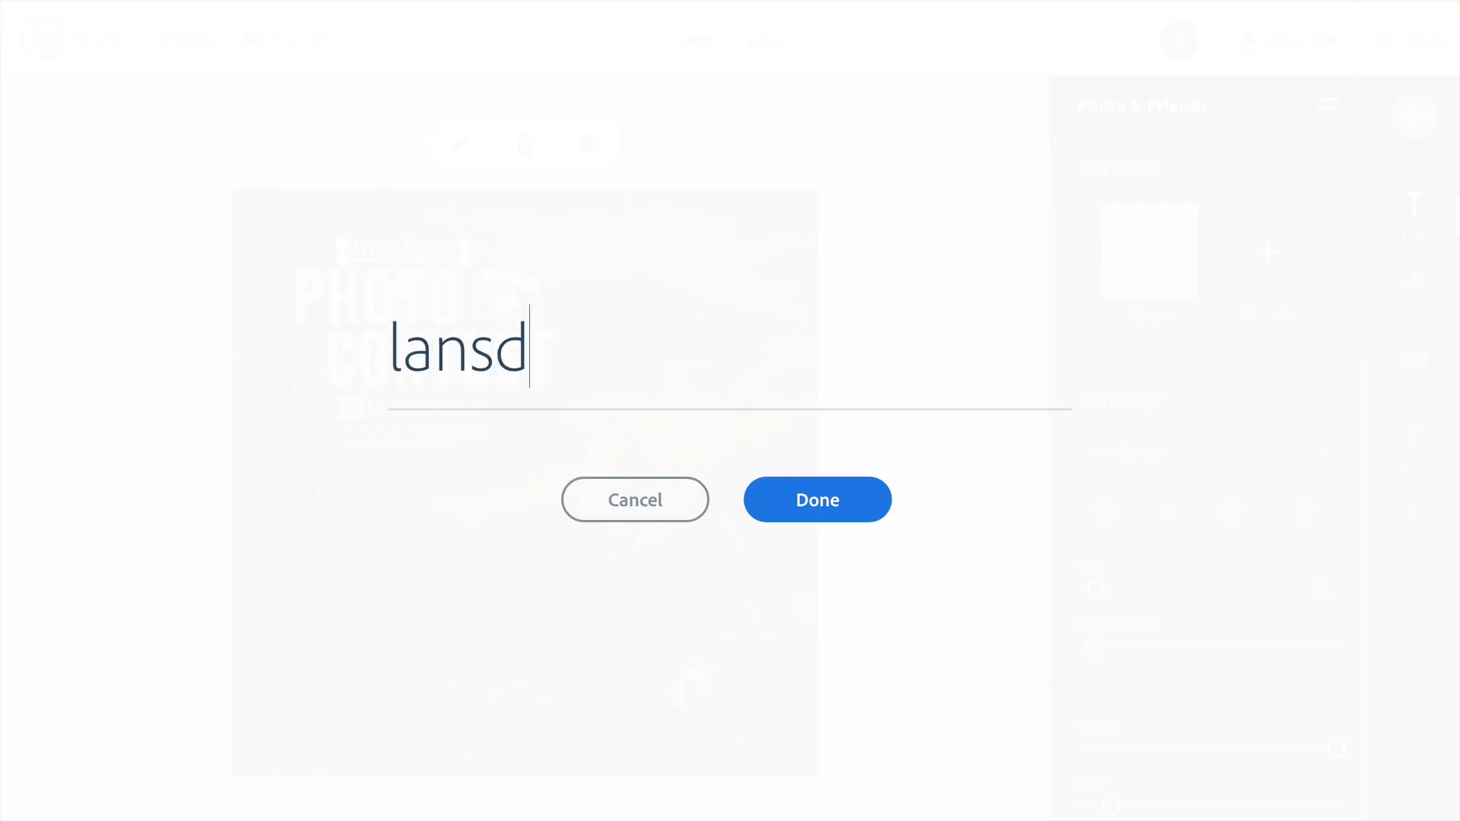
pyautogui.press('BackSpace')
pyautogui.press('BackSpace')
pyautogui.write('dscape')
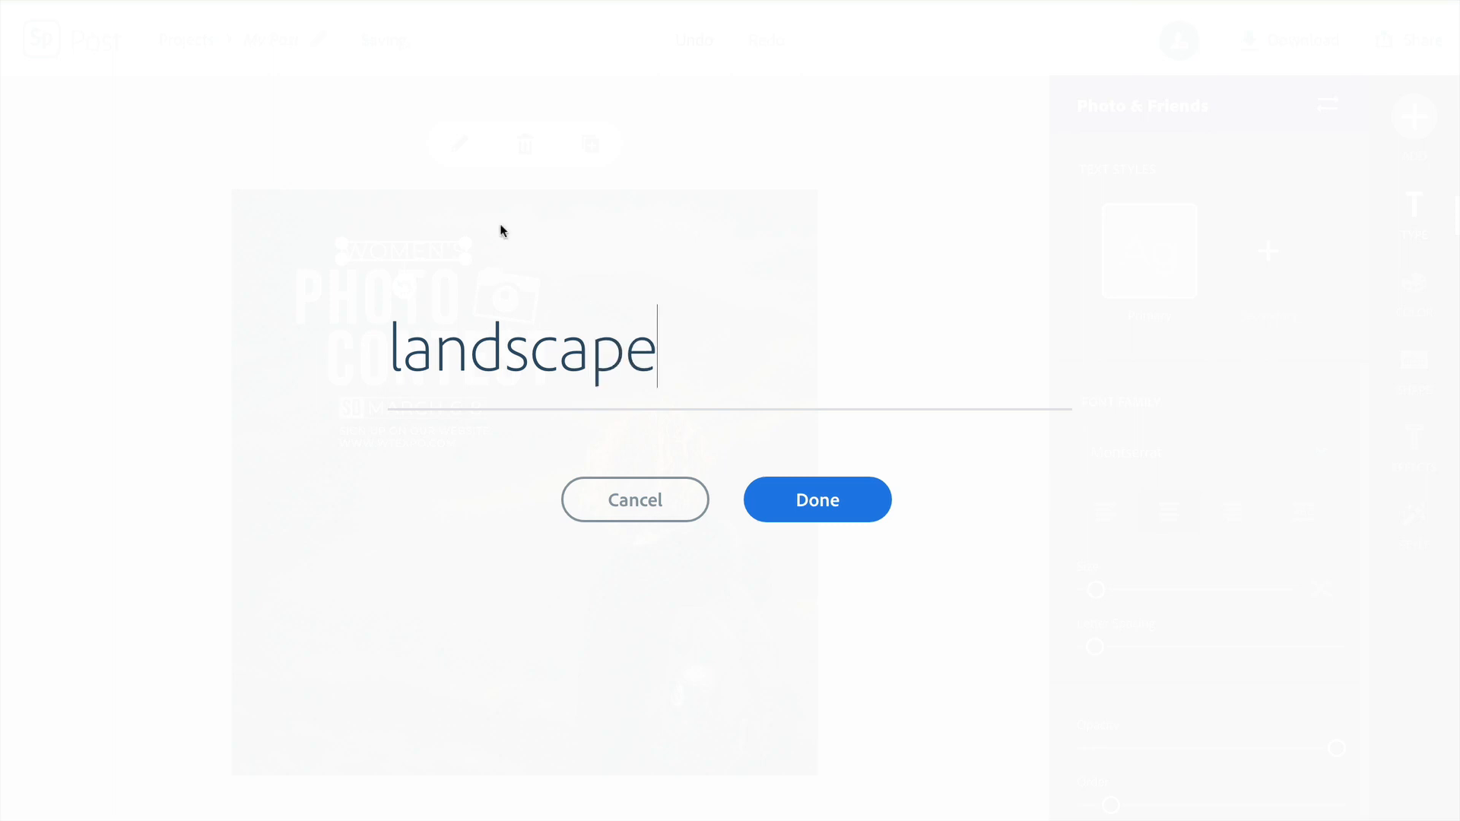
pyautogui.click(794, 496)
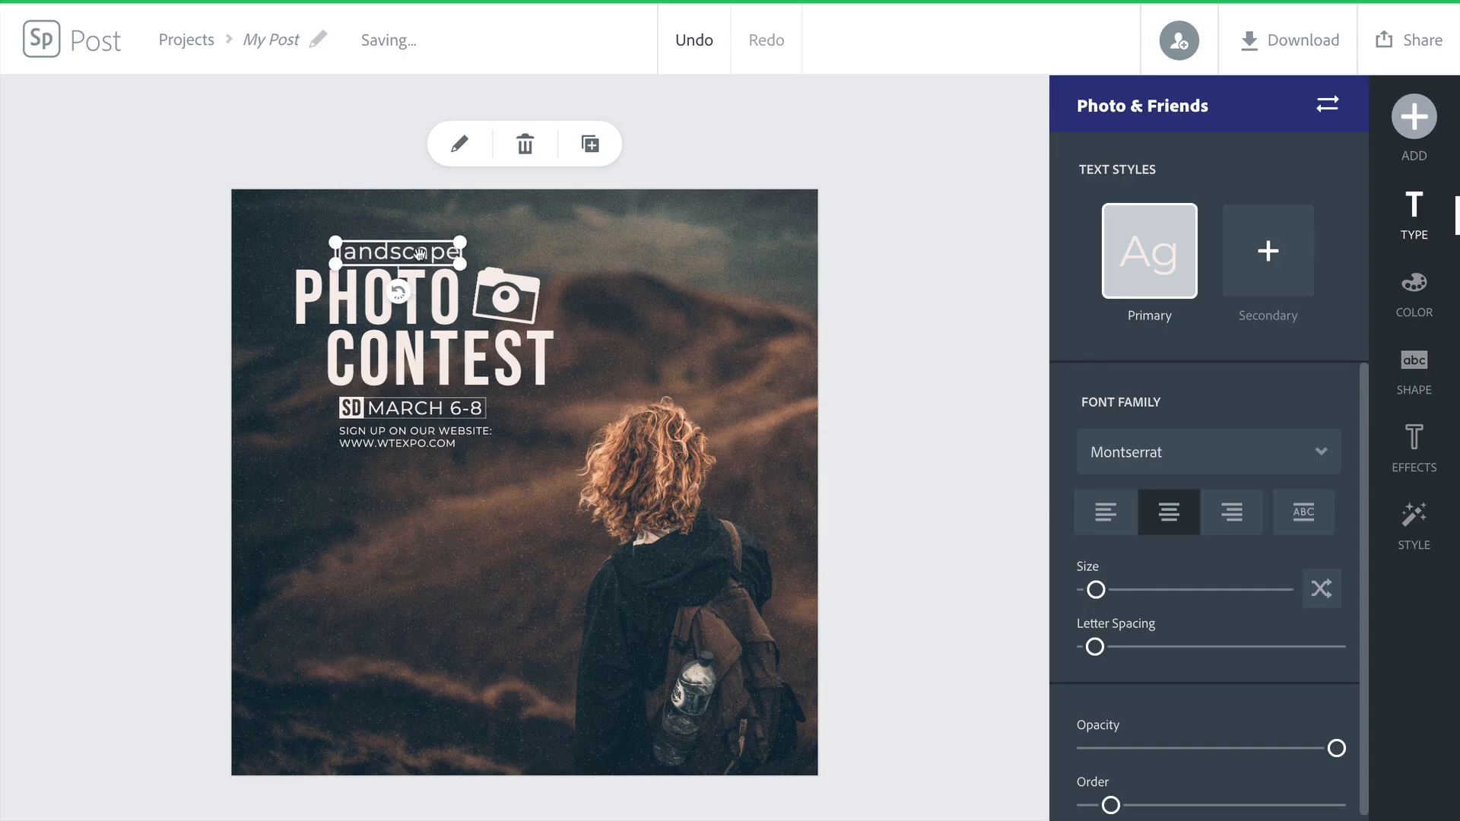
# Switch the landscape text to the uppercase ABC alignment and enlarge it above PHOTO, flush with that word's left edge.
pyautogui.moveTo(408, 259); pyautogui.dragTo(393, 258)
pyautogui.click(1315, 524)
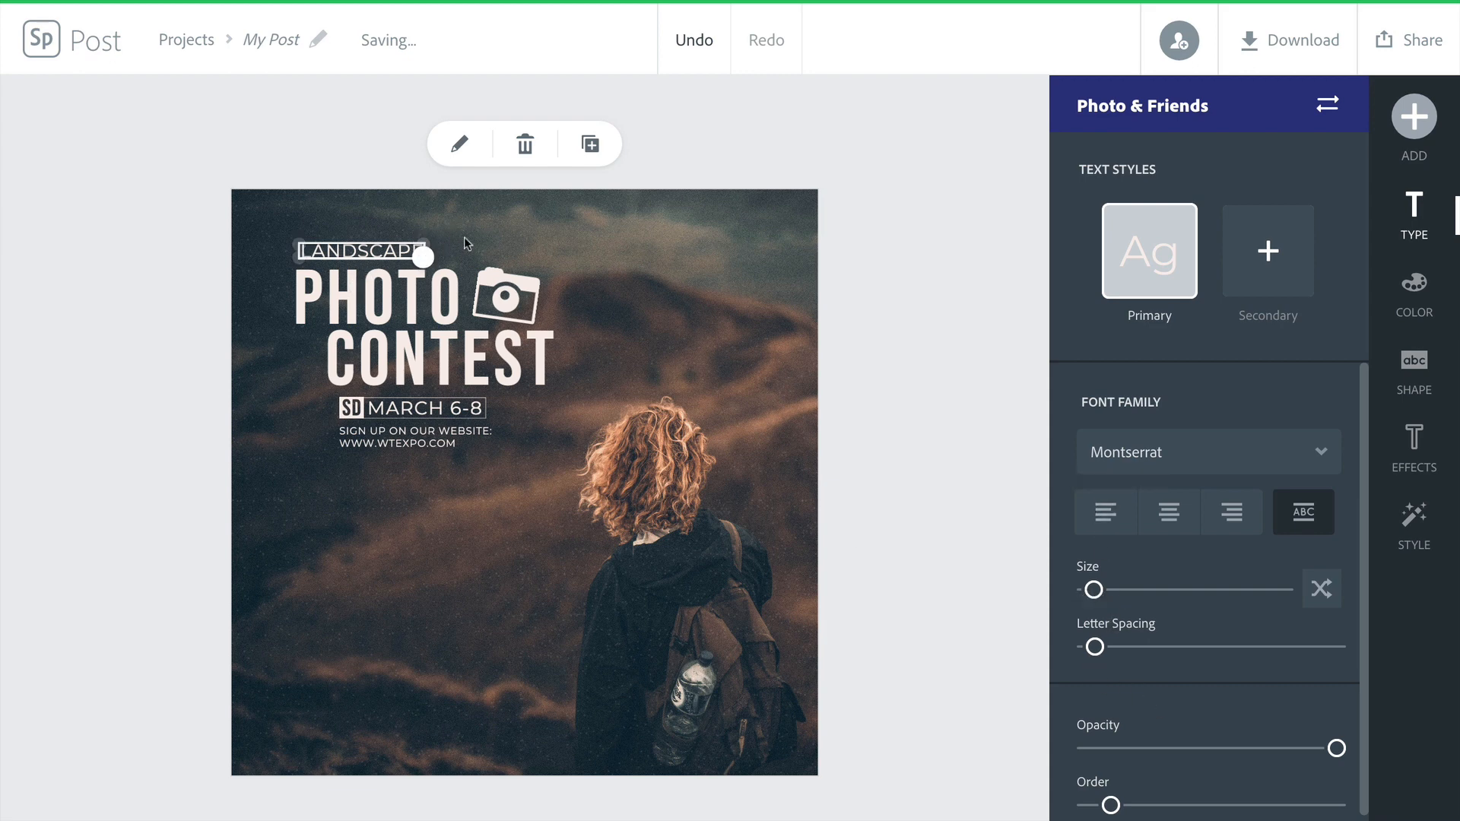
pyautogui.moveTo(424, 257)
pyautogui.mouseDown()
pyautogui.moveTo(486, 264)
pyautogui.moveTo(432, 256)
pyautogui.mouseUp()
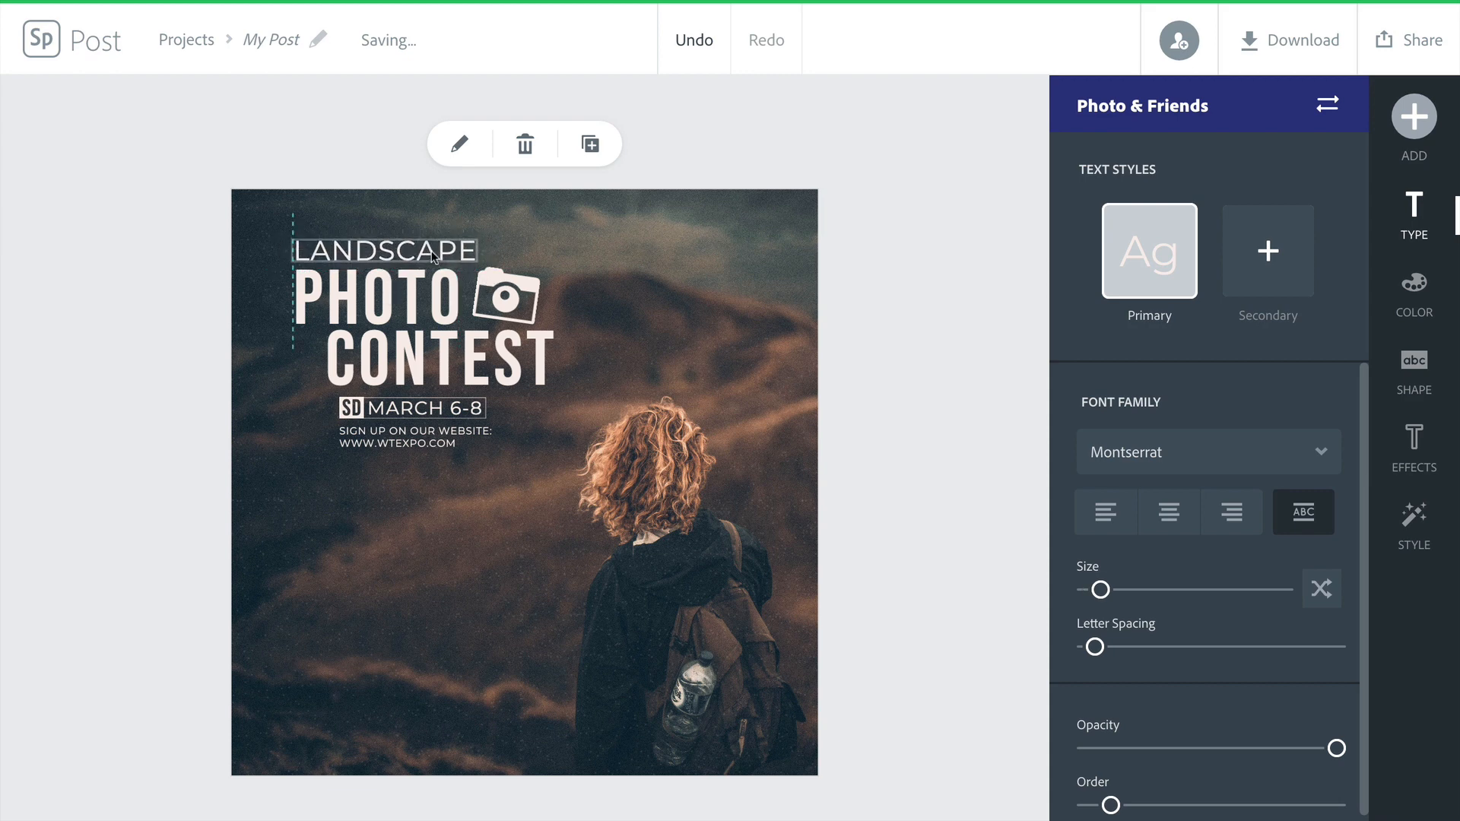
# Replace the MARCH 6-8 date text with "February 1-29".
pyautogui.doubleClick(423, 418)
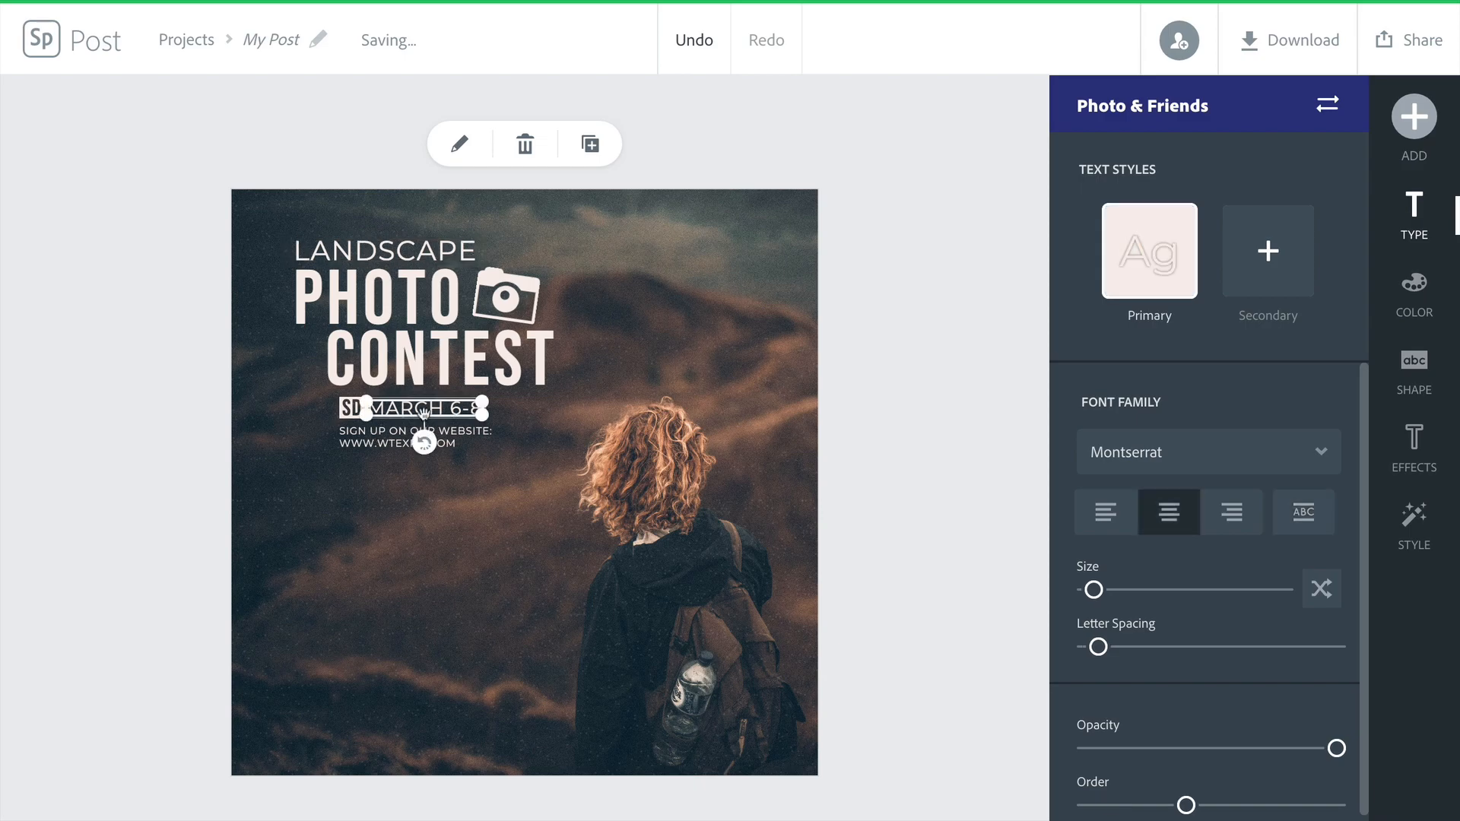
pyautogui.write('Fe')
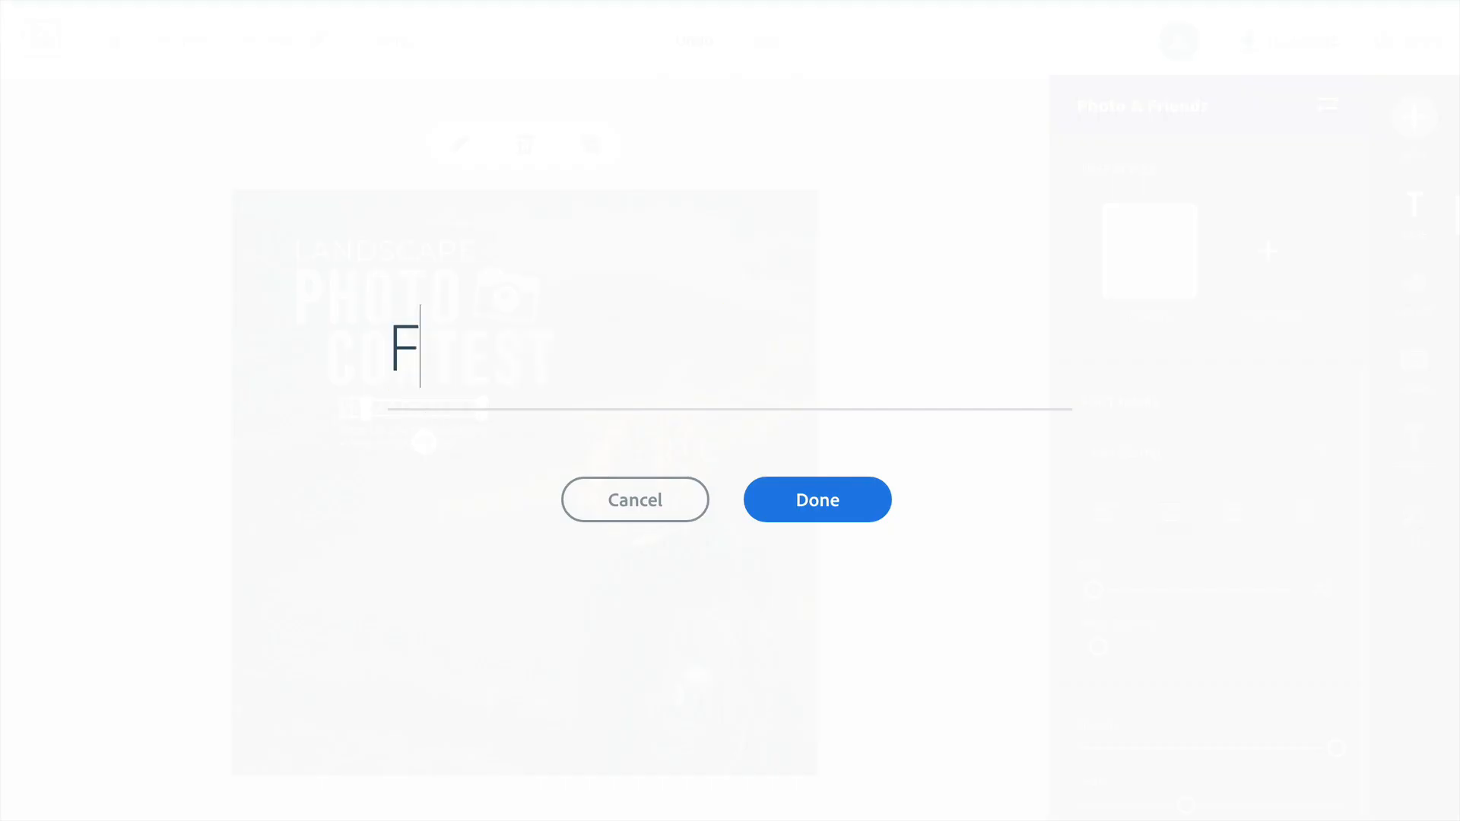
pyautogui.press('BackSpace')
pyautogui.press('BackSpace')
pyautogui.write('February 1-')
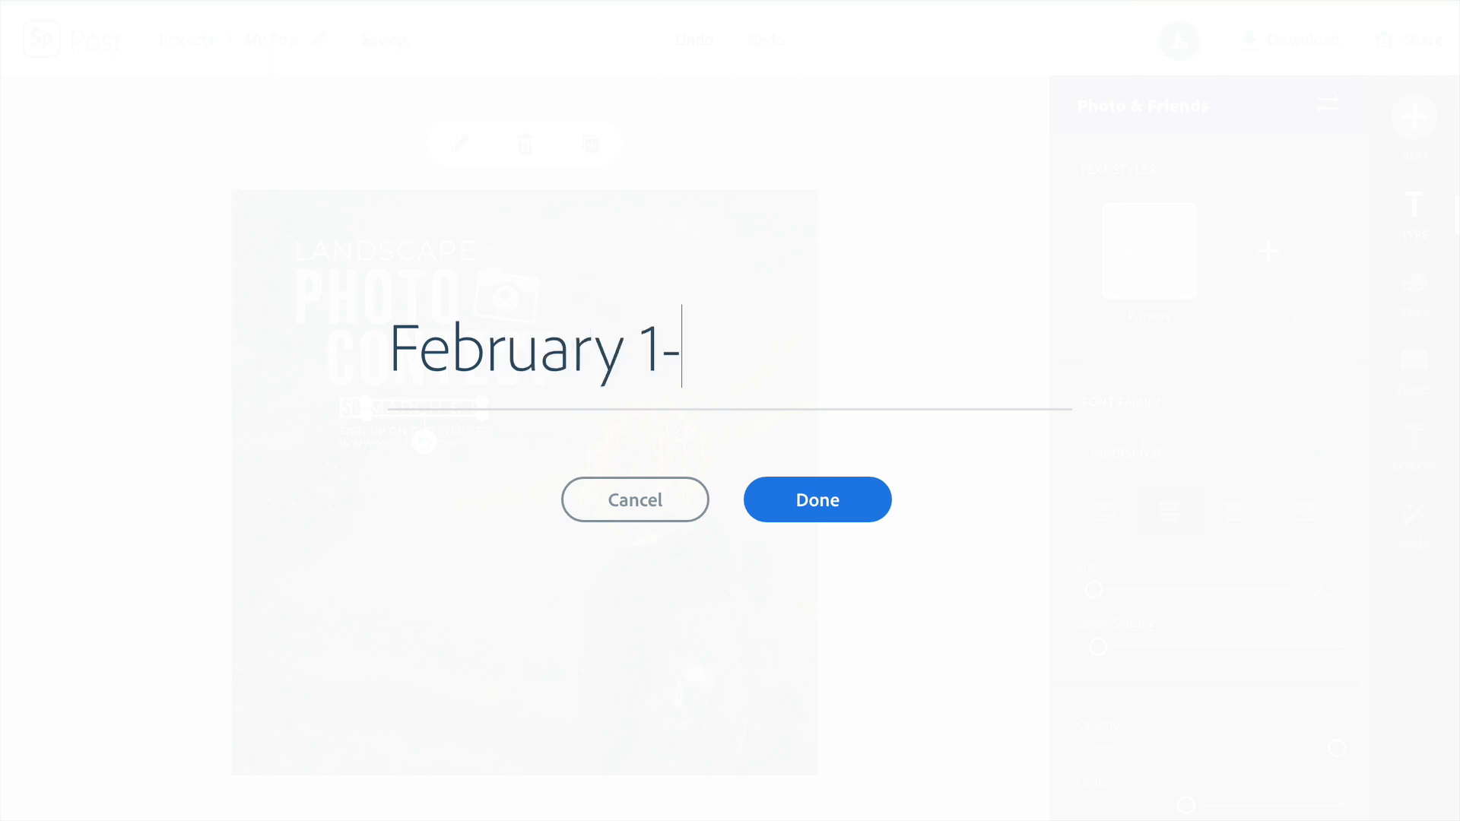
pyautogui.write('29')
pyautogui.click(844, 498)
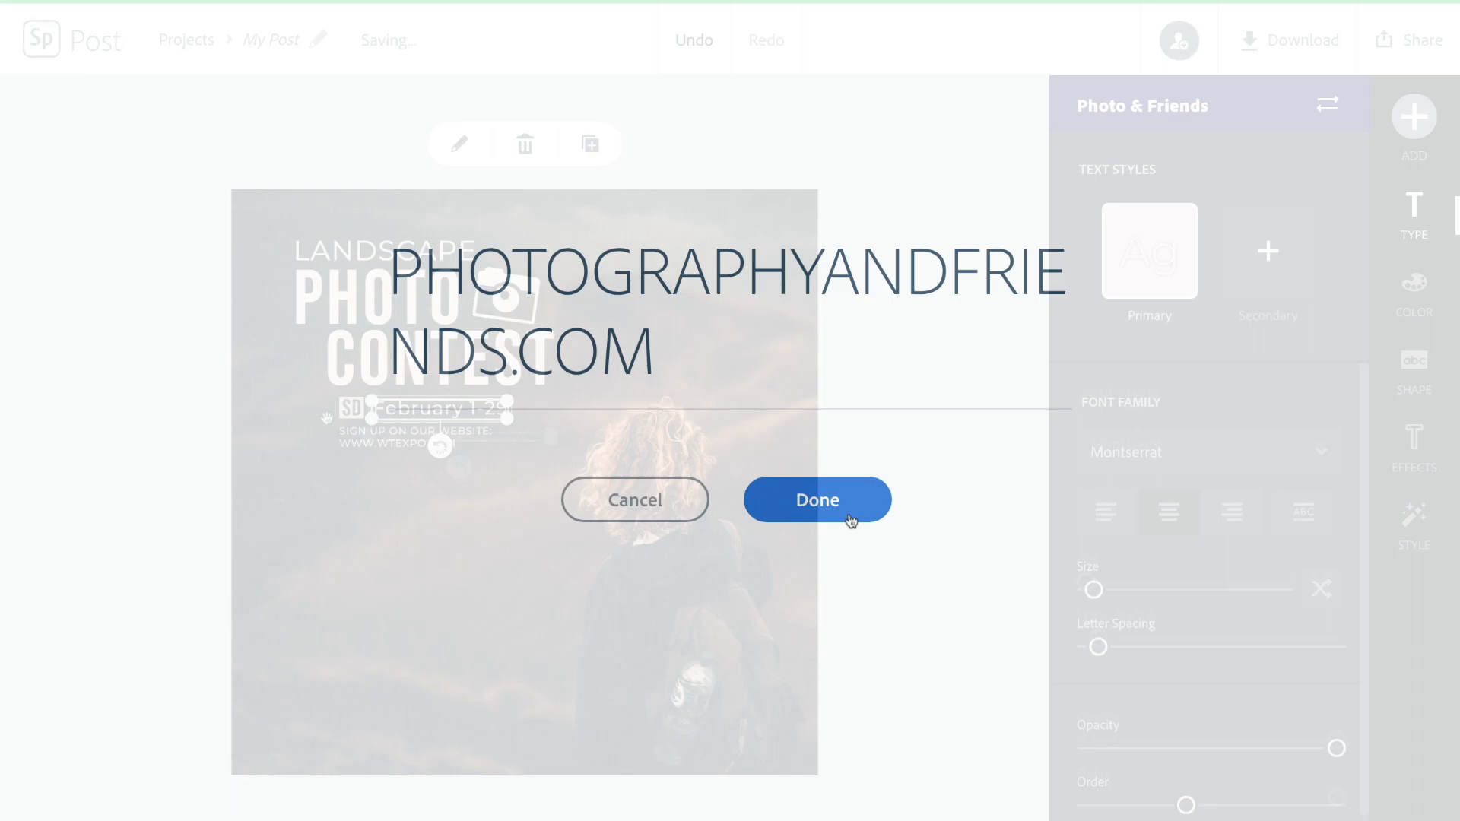
# Apply PHOTOGRAPHYANDFRIENDS.COM as the website text and nudge it up slightly beneath the date.
pyautogui.click(839, 499)
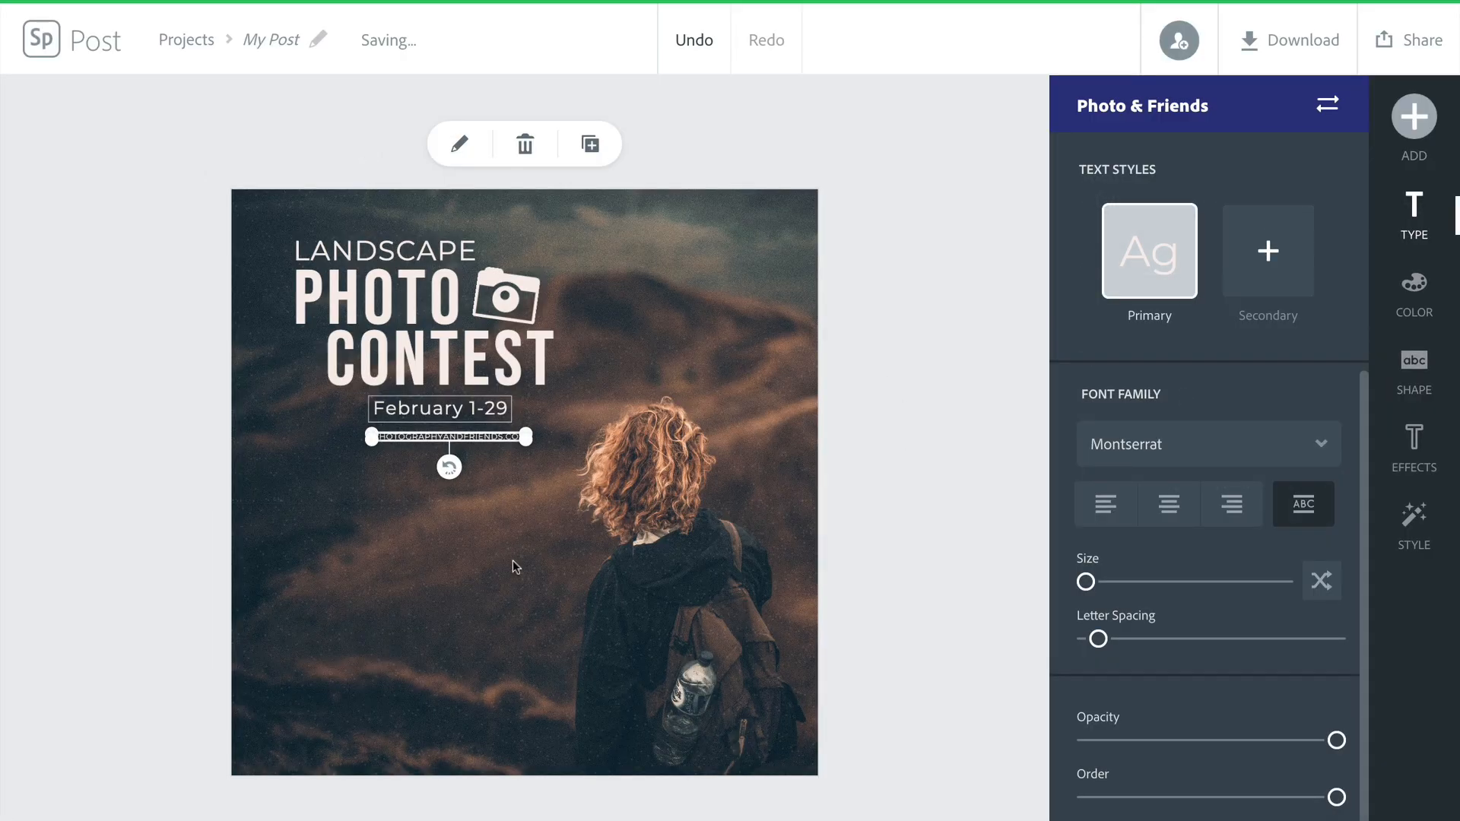
pyautogui.click(513, 563)
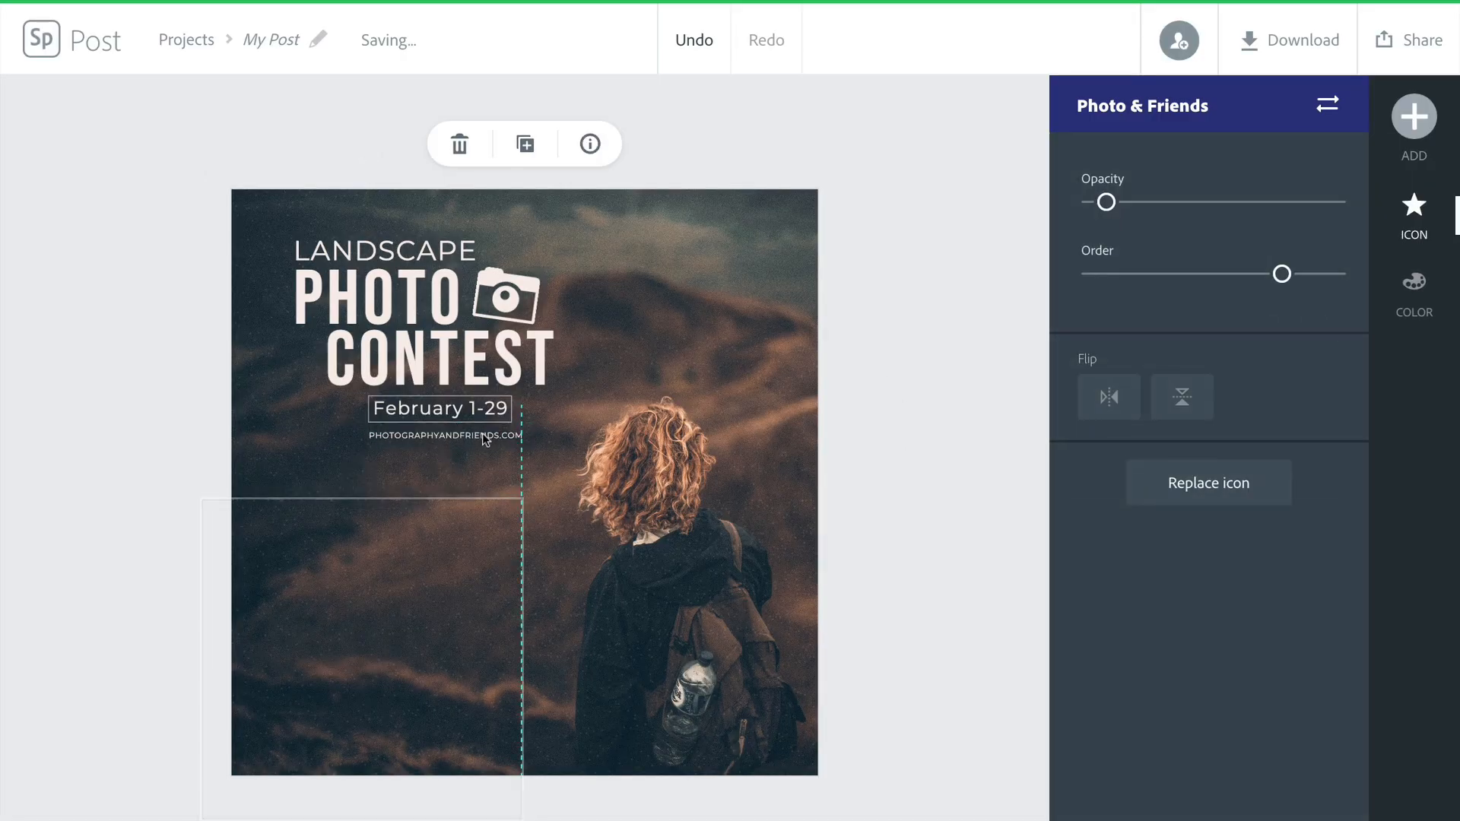
pyautogui.click(510, 440)
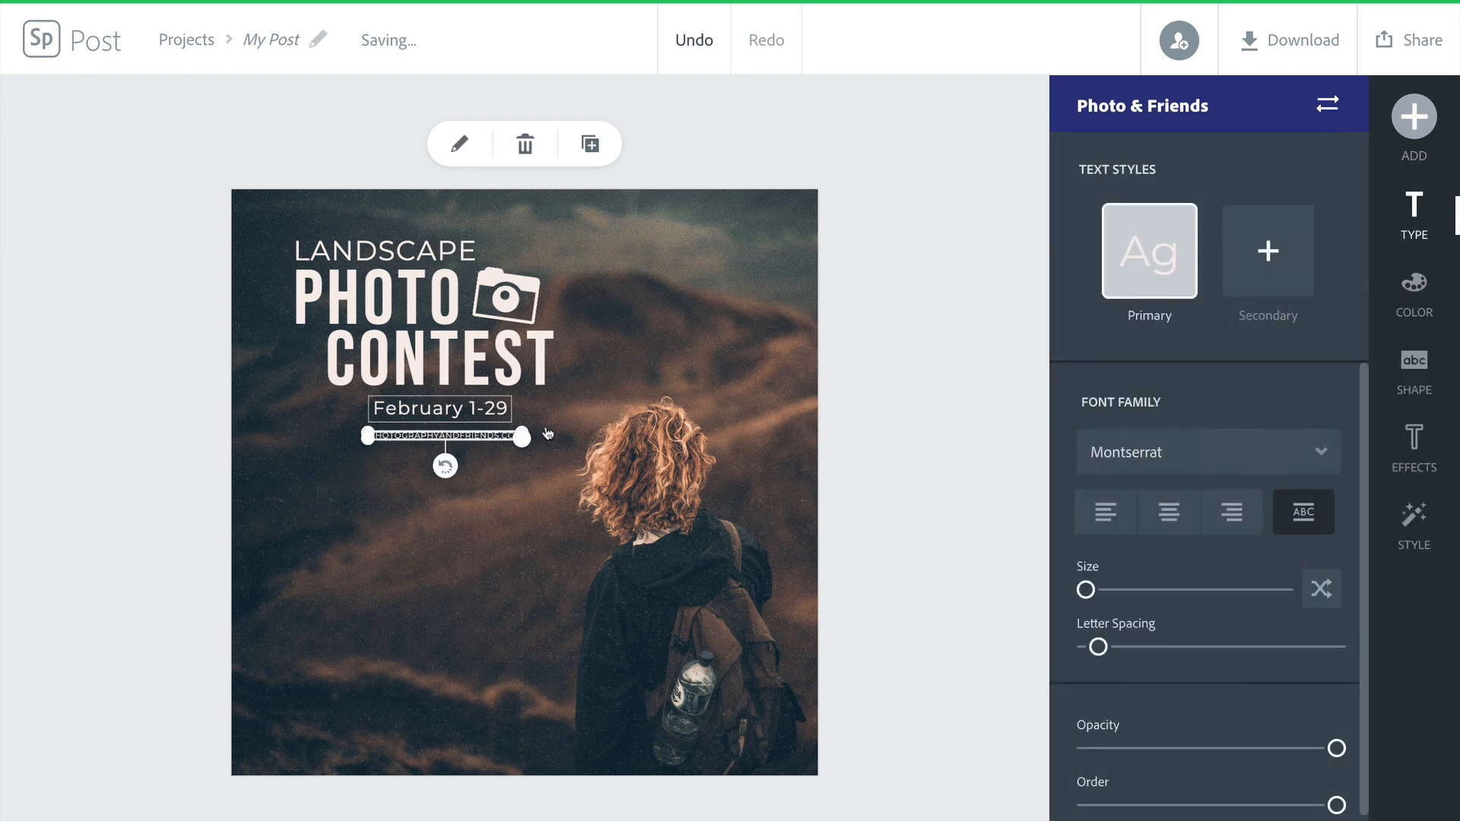
pyautogui.press('Up')
pyautogui.click(655, 428)
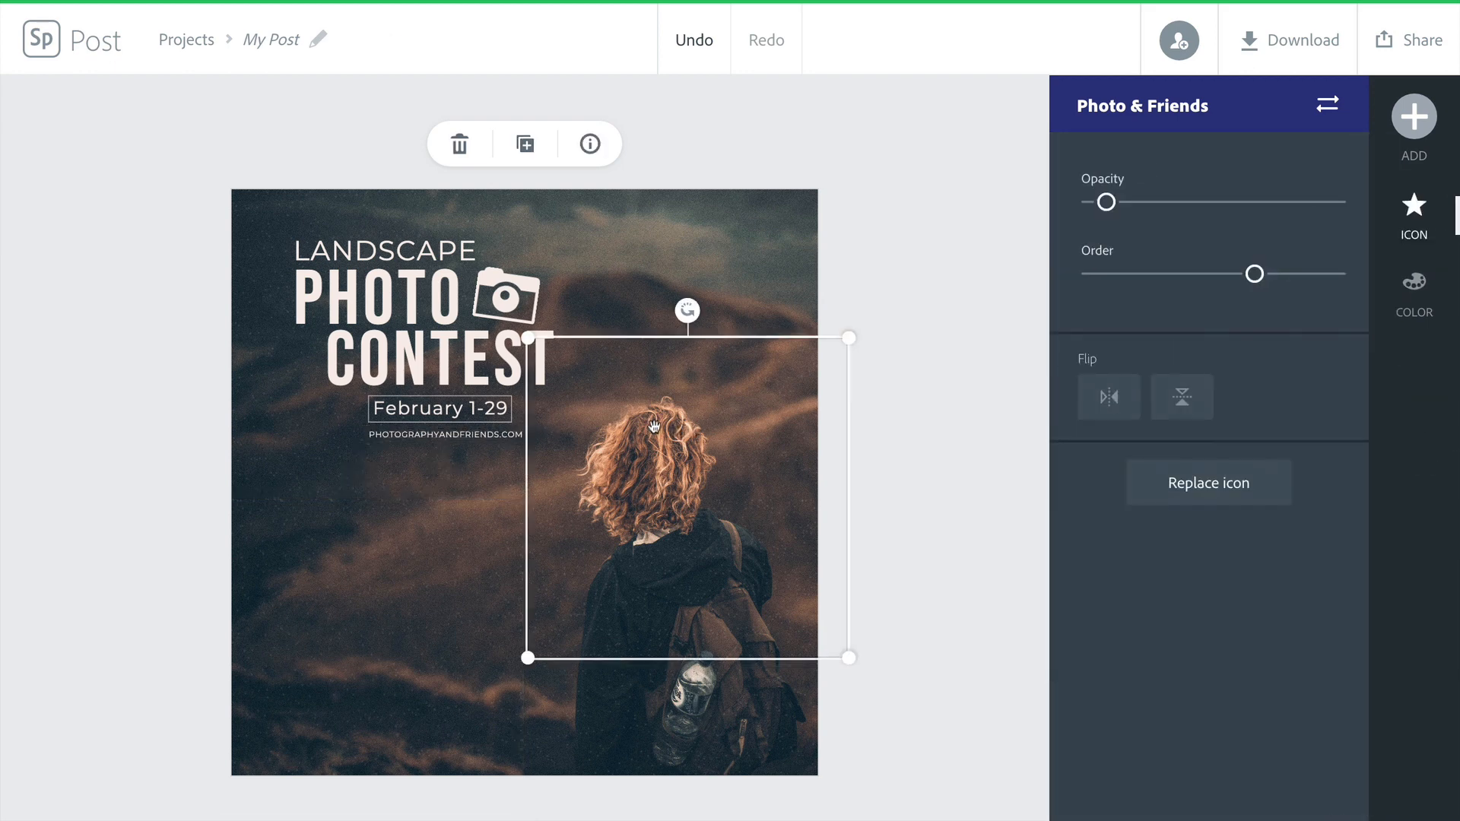
pyautogui.click(358, 531)
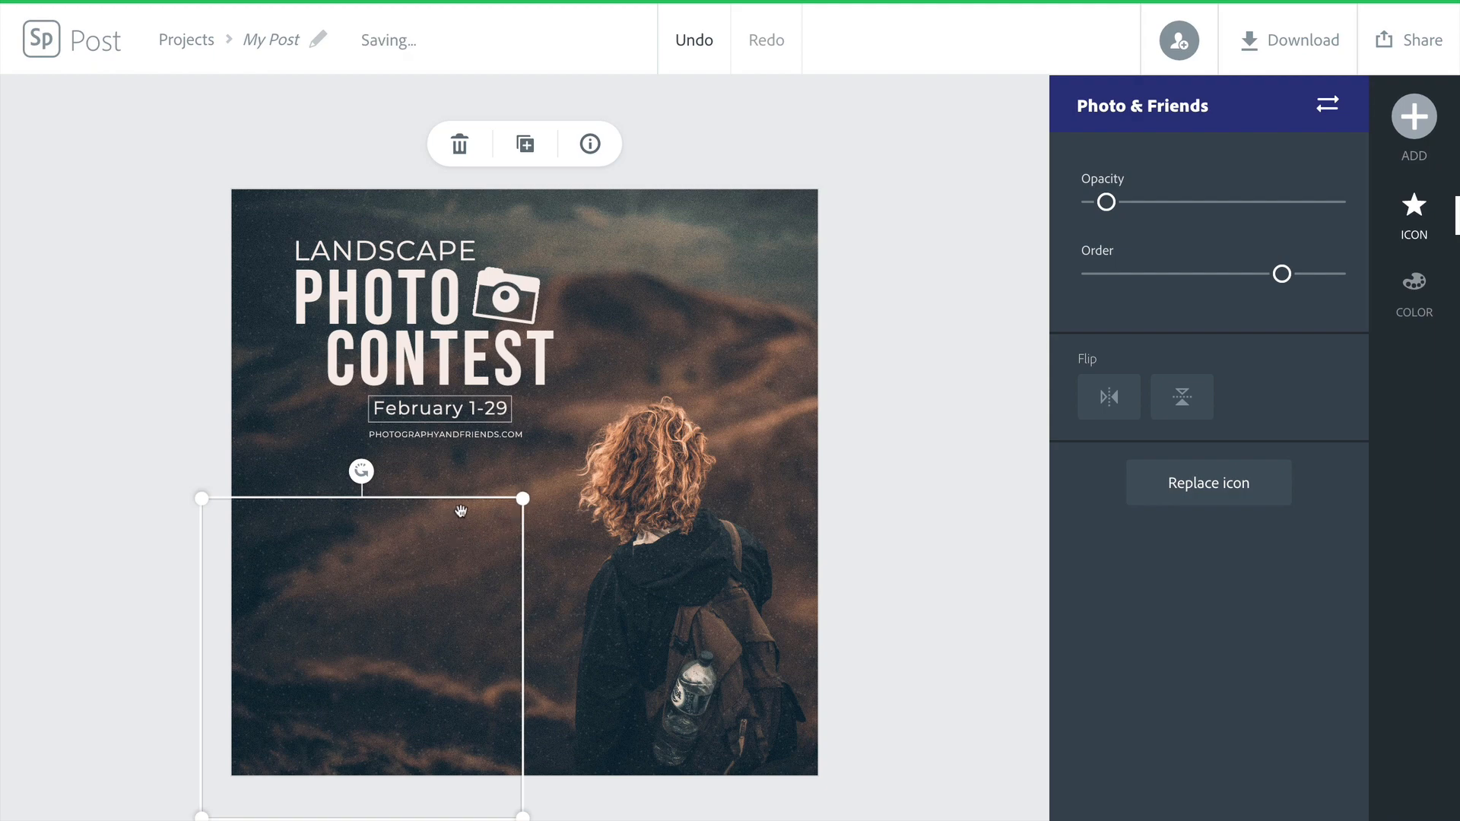
pyautogui.click(381, 476)
pyautogui.click(691, 441)
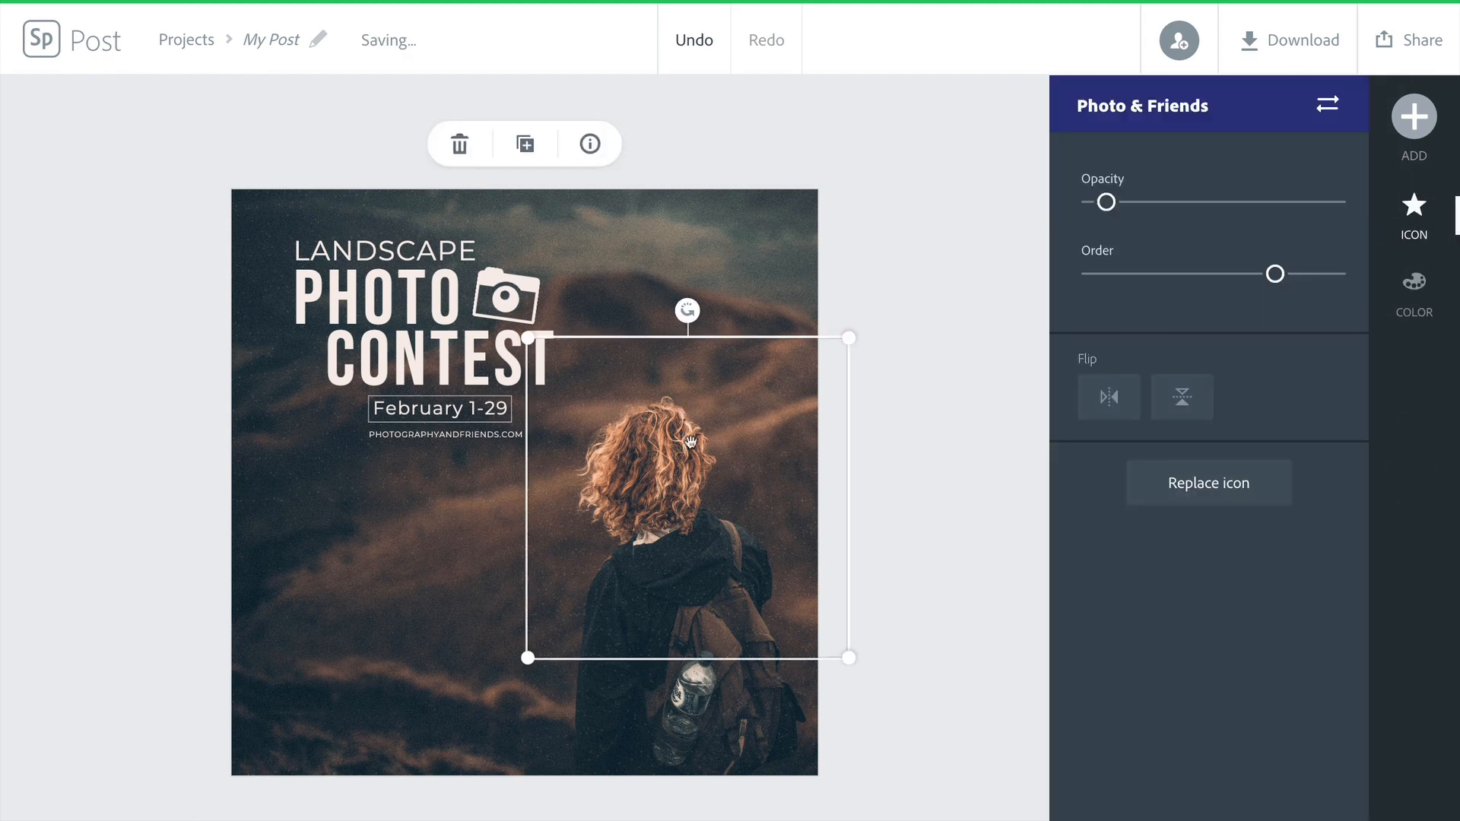
pyautogui.click(526, 207)
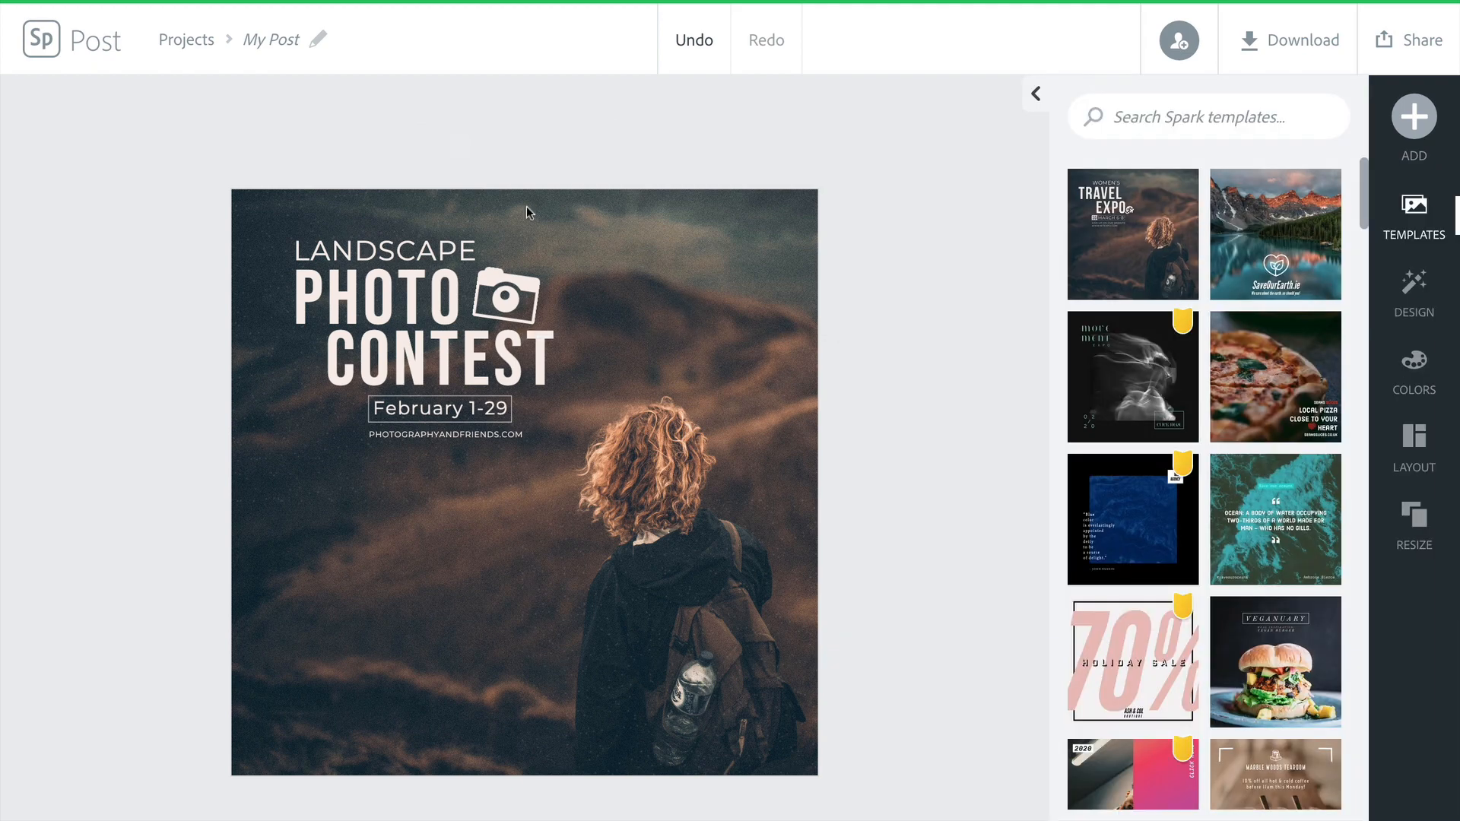
pyautogui.click(685, 389)
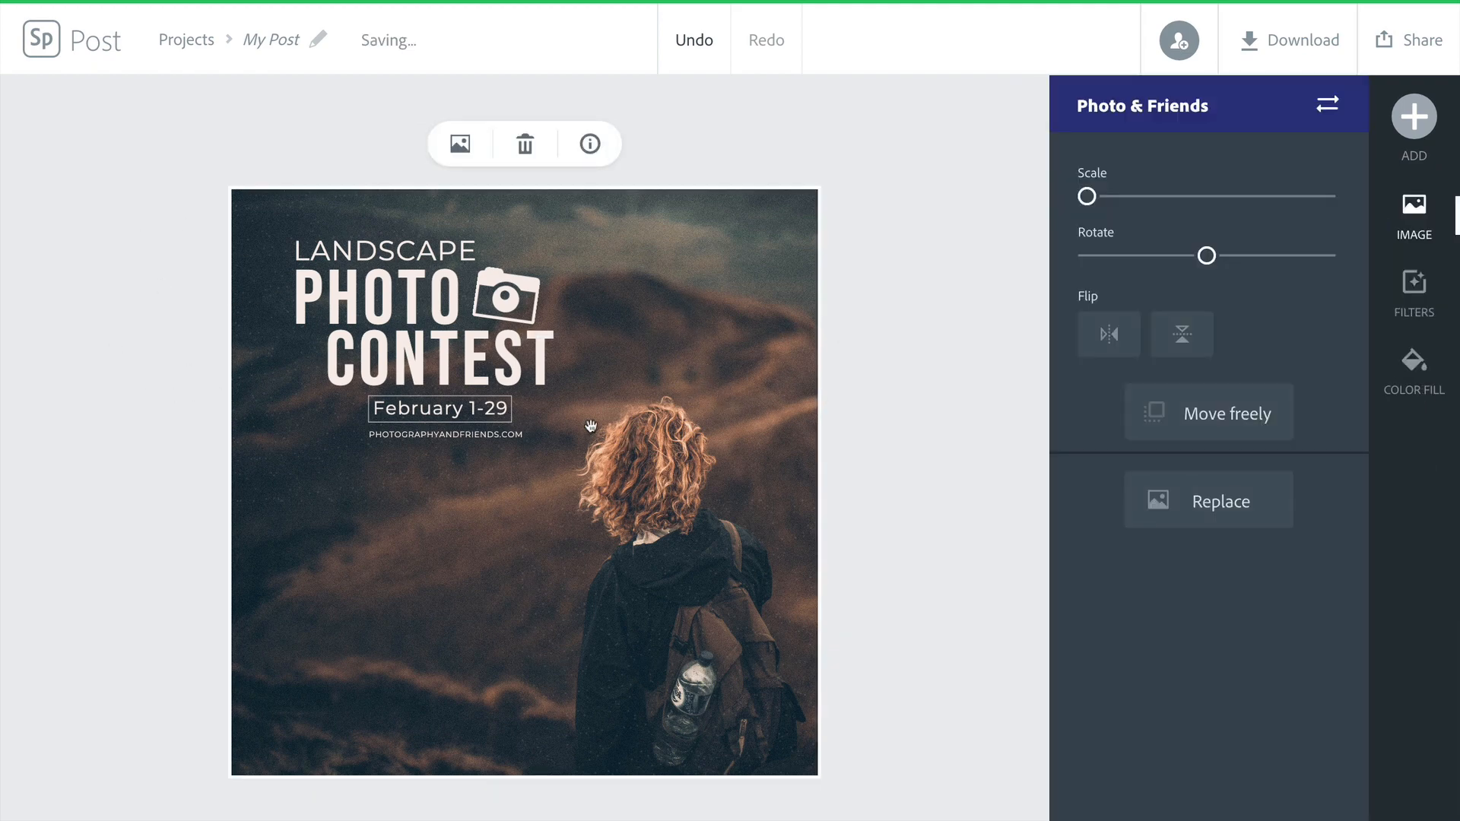
pyautogui.click(649, 295)
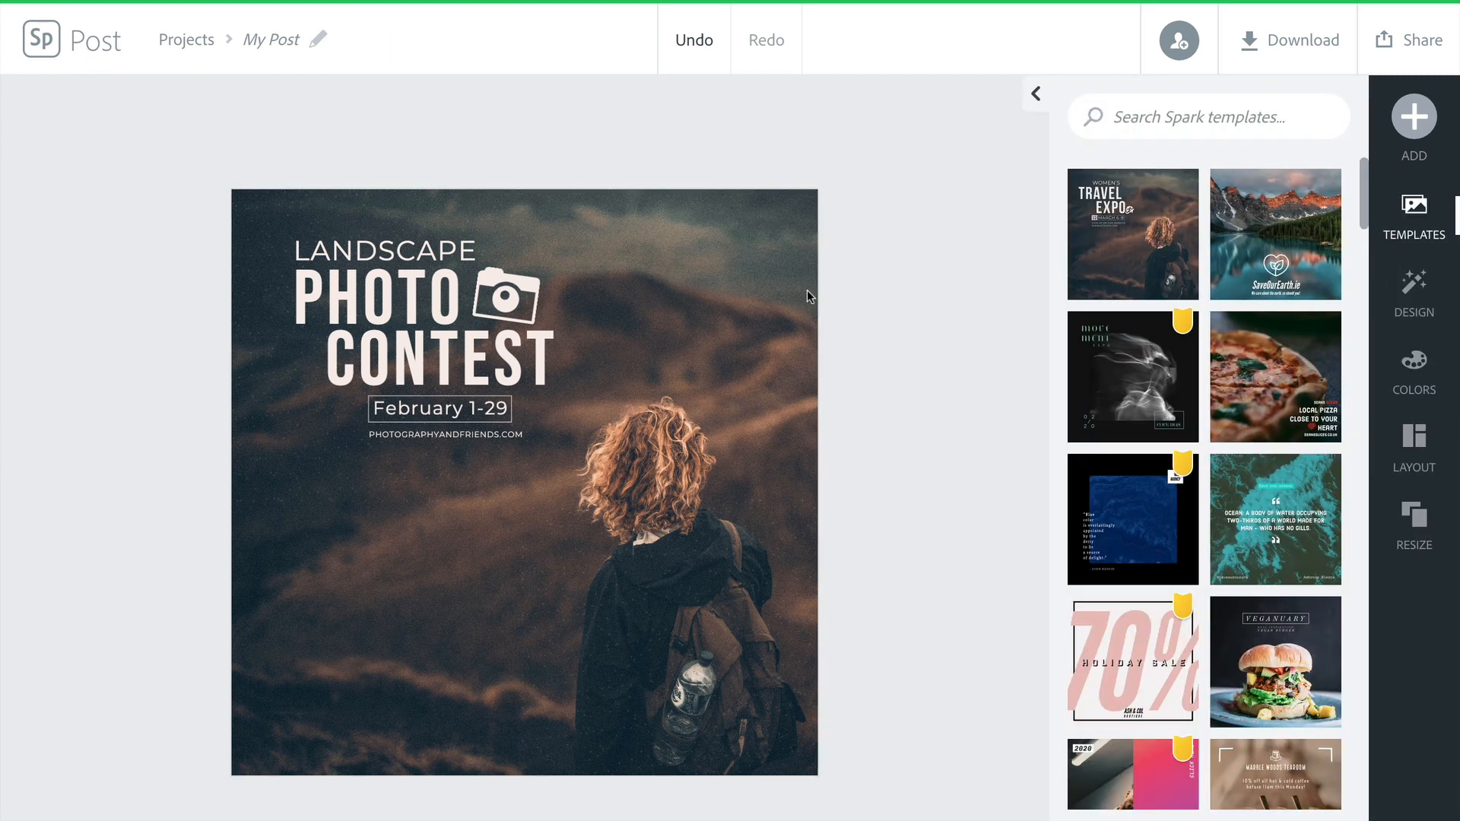
# Start replacing the background image and search the free photos for photography.
pyautogui.click(692, 268)
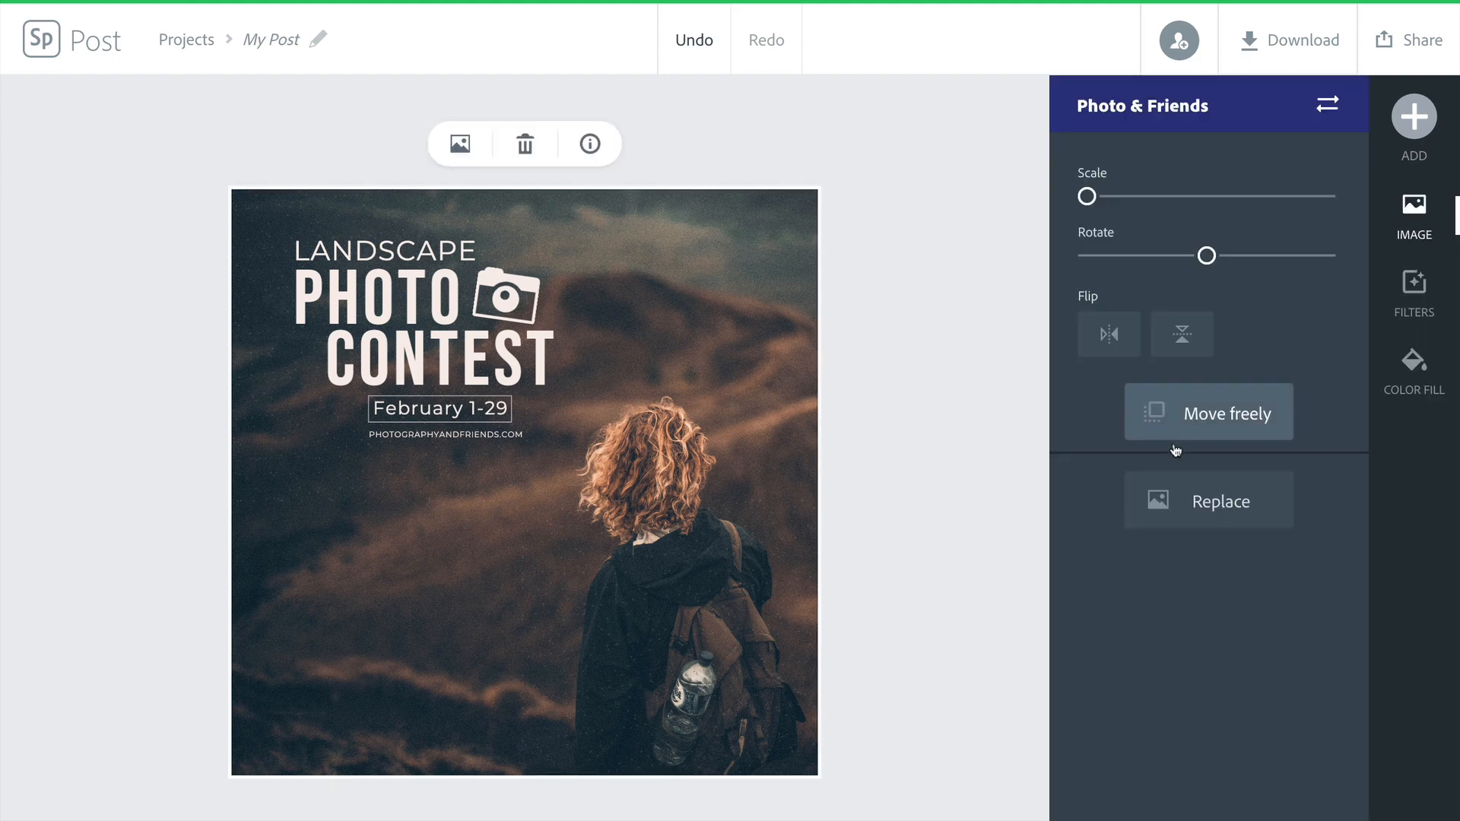
pyautogui.click(1196, 499)
pyautogui.write('Travel')
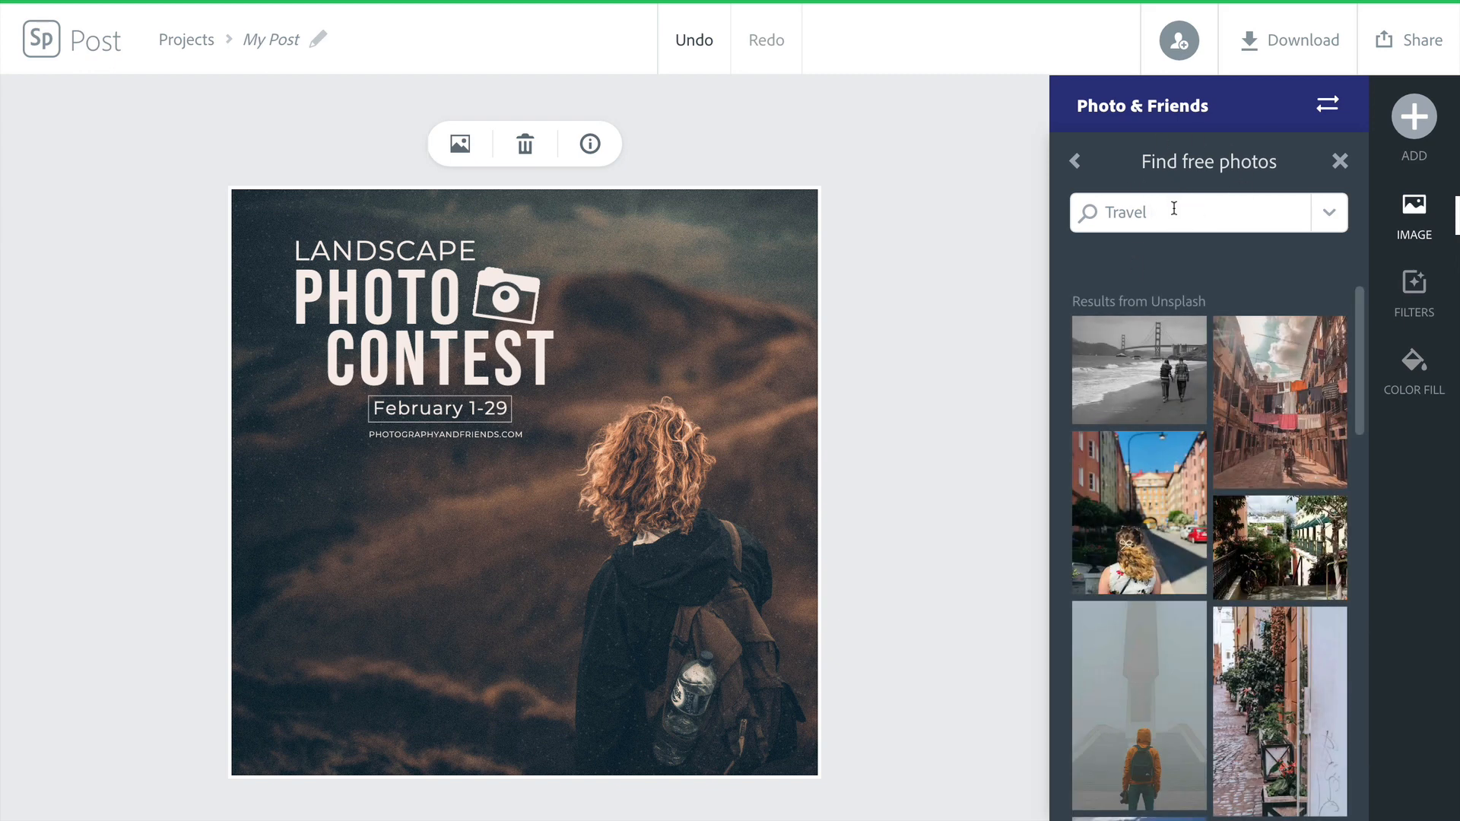
pyautogui.doubleClick(1174, 209)
pyautogui.write('photography')
pyautogui.press('Return')
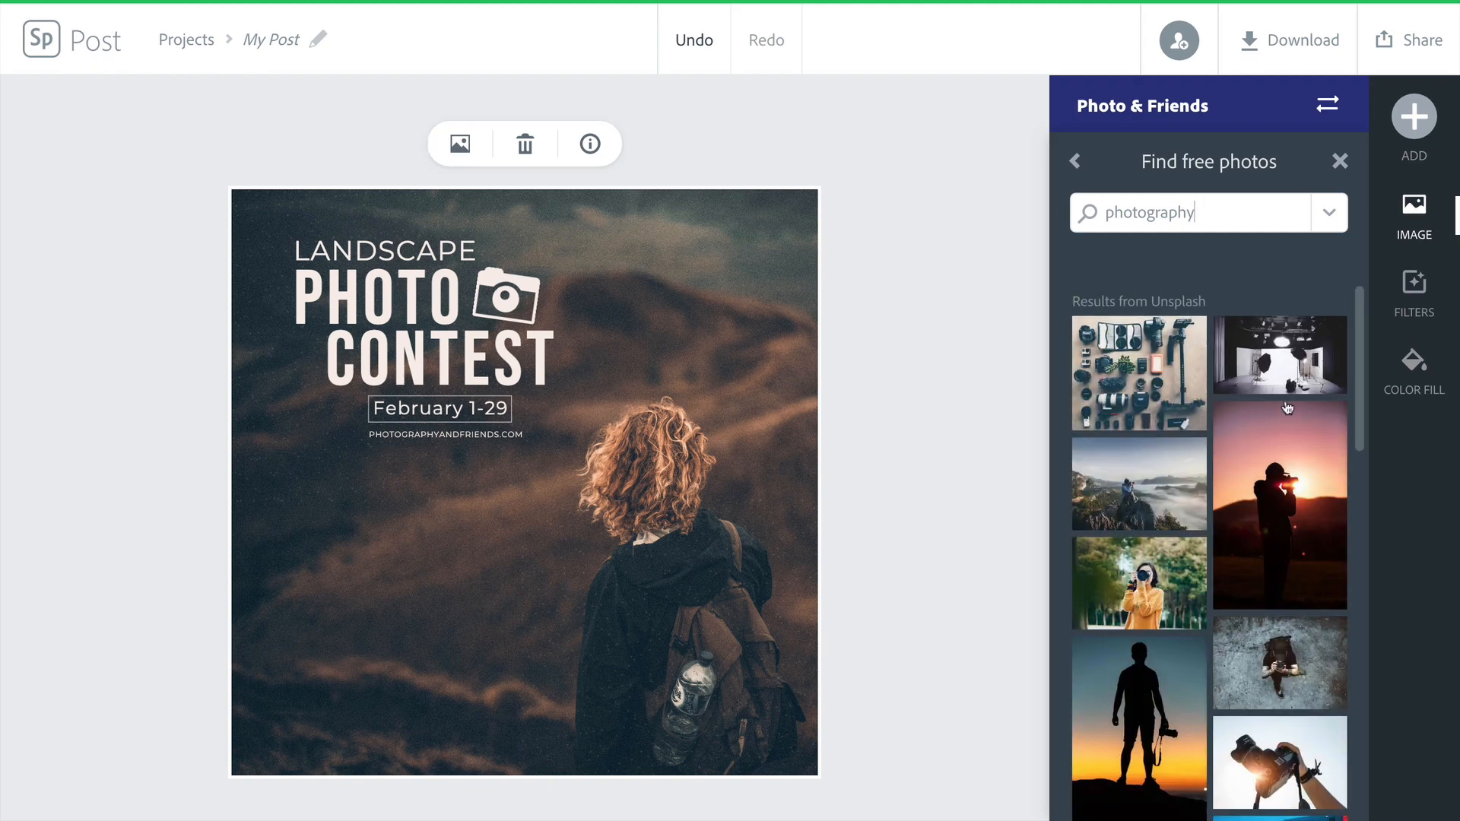
# Browse the photography results and replace the background with the photo of a silhouetted person standing on a beach at sunset.
pyautogui.scroll(-2, 1288, 409)
pyautogui.scroll(-5, 1291, 393)
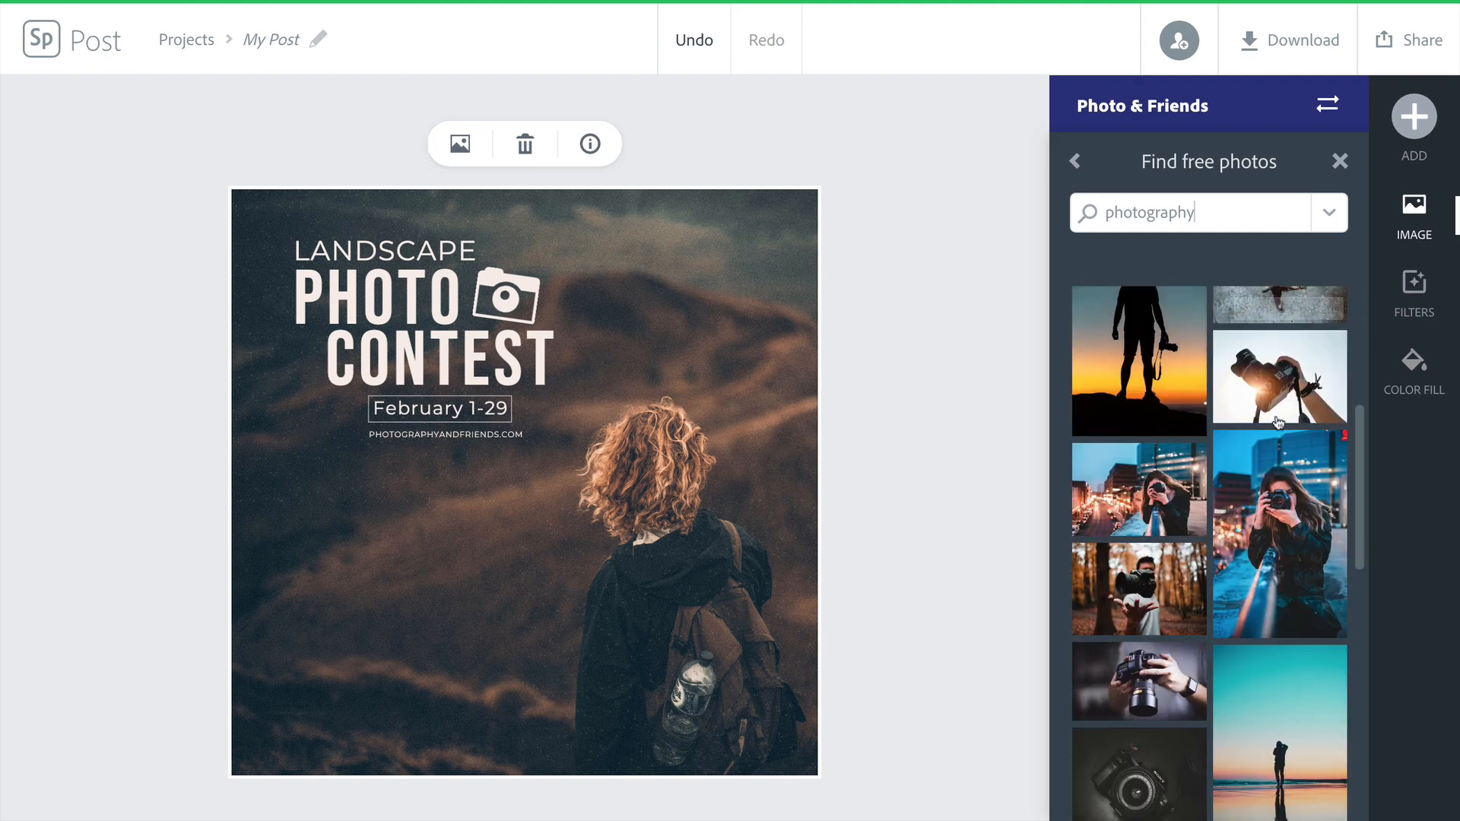
pyautogui.scroll(-5, 1280, 437)
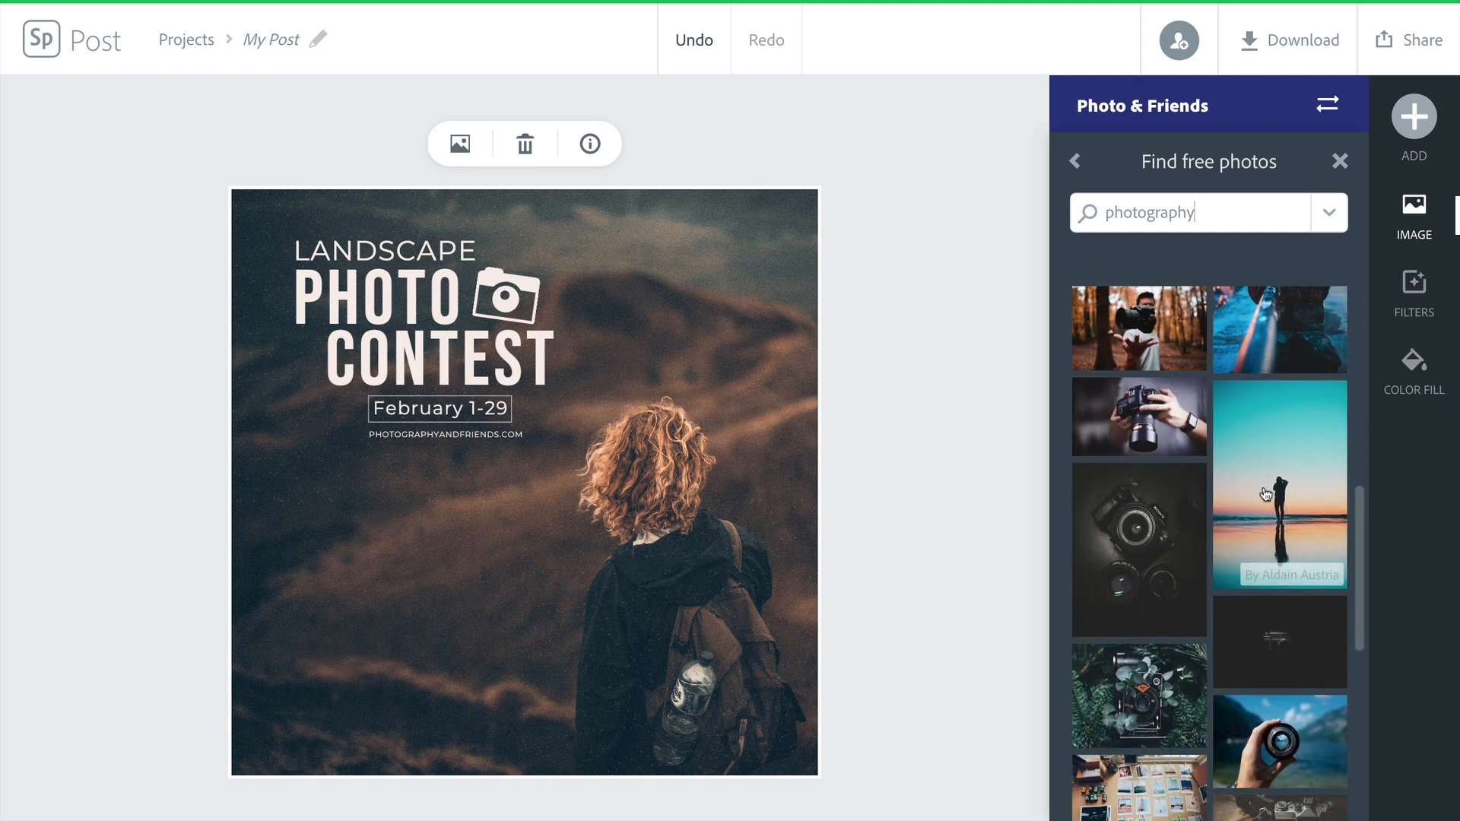
pyautogui.scroll(-6, 1265, 494)
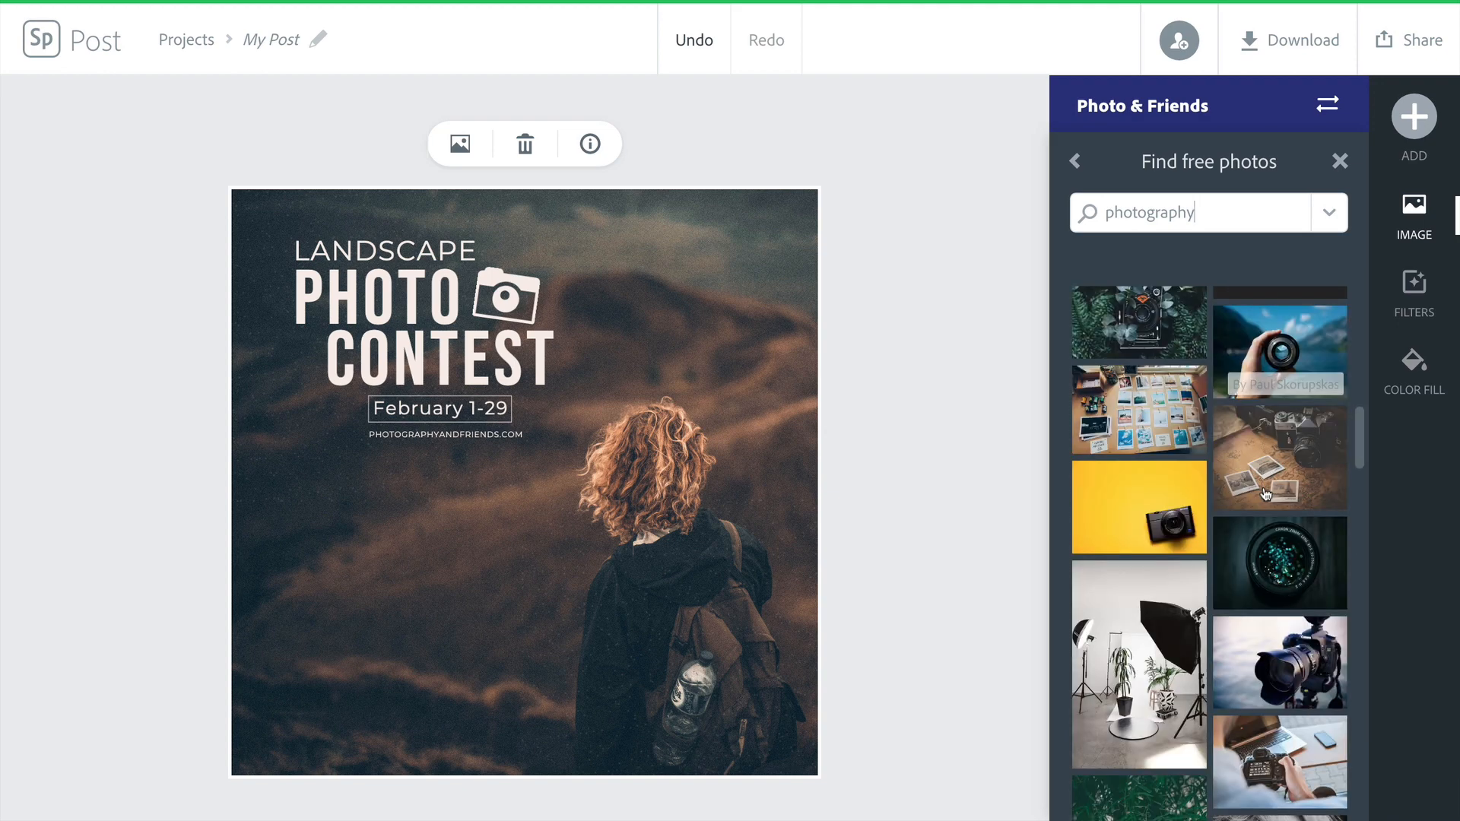
pyautogui.scroll(-6, 1266, 495)
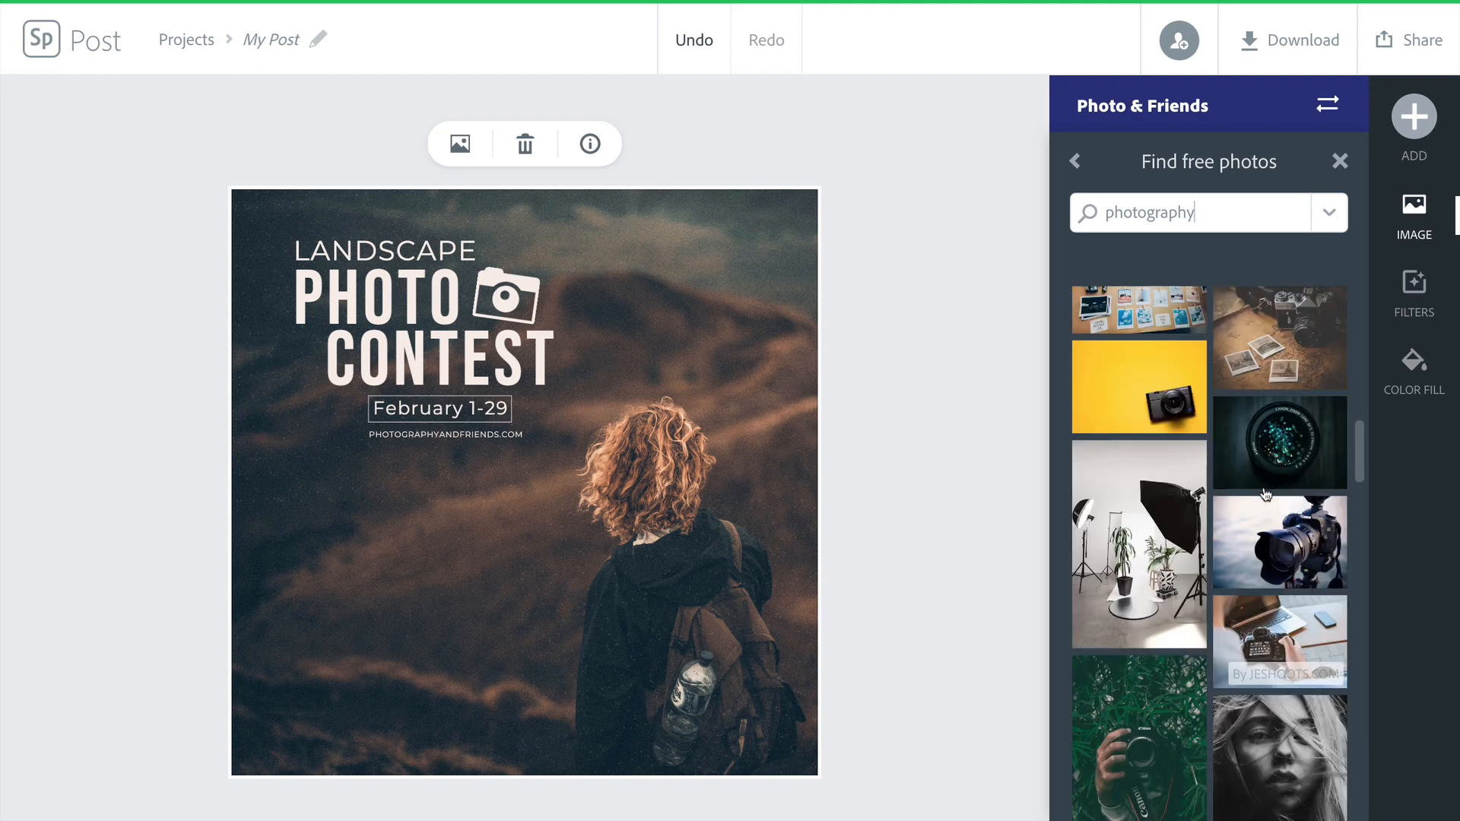
pyautogui.scroll(-8, 1265, 494)
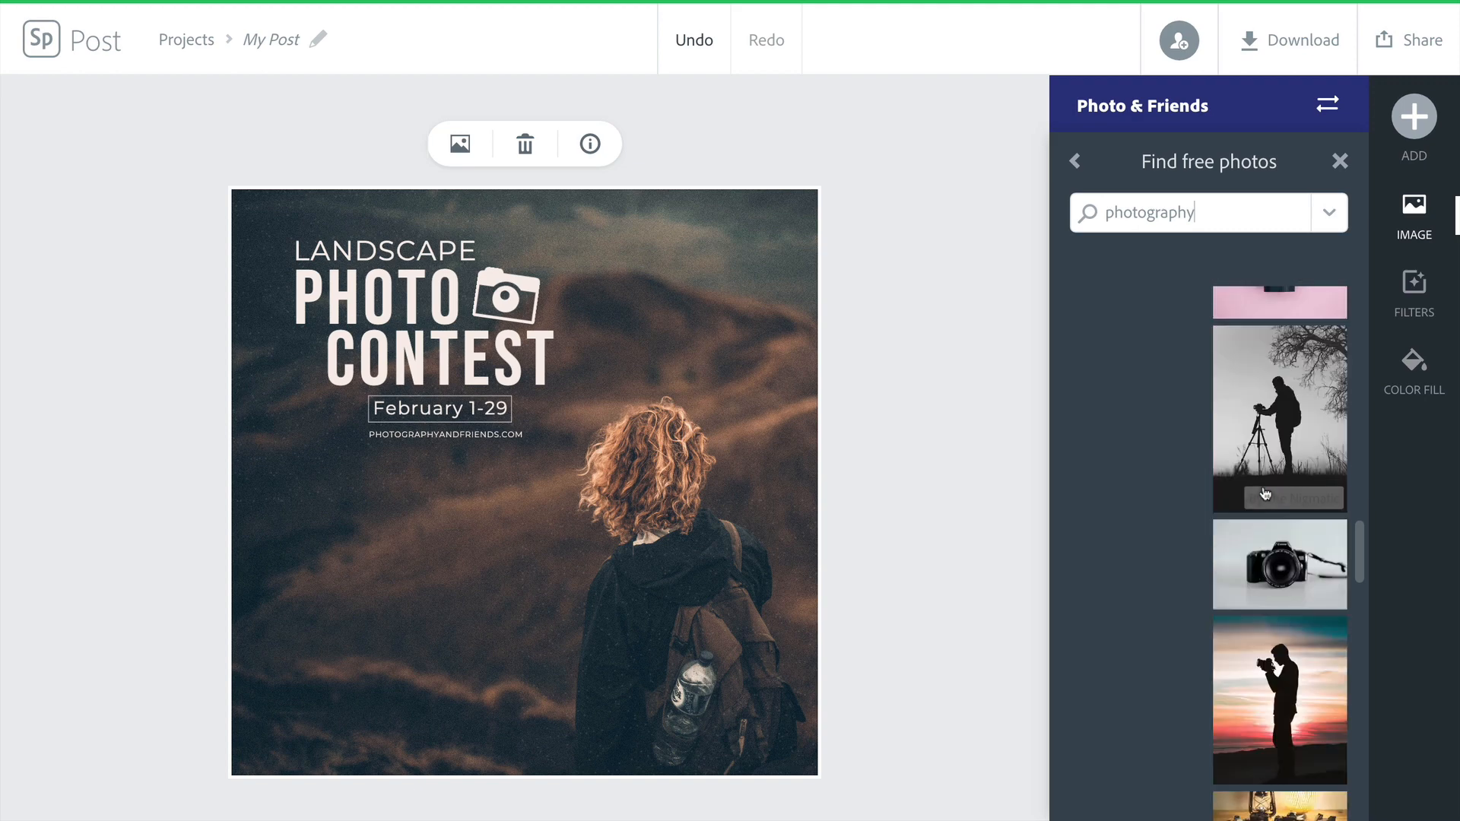
pyautogui.scroll(-5, 1265, 494)
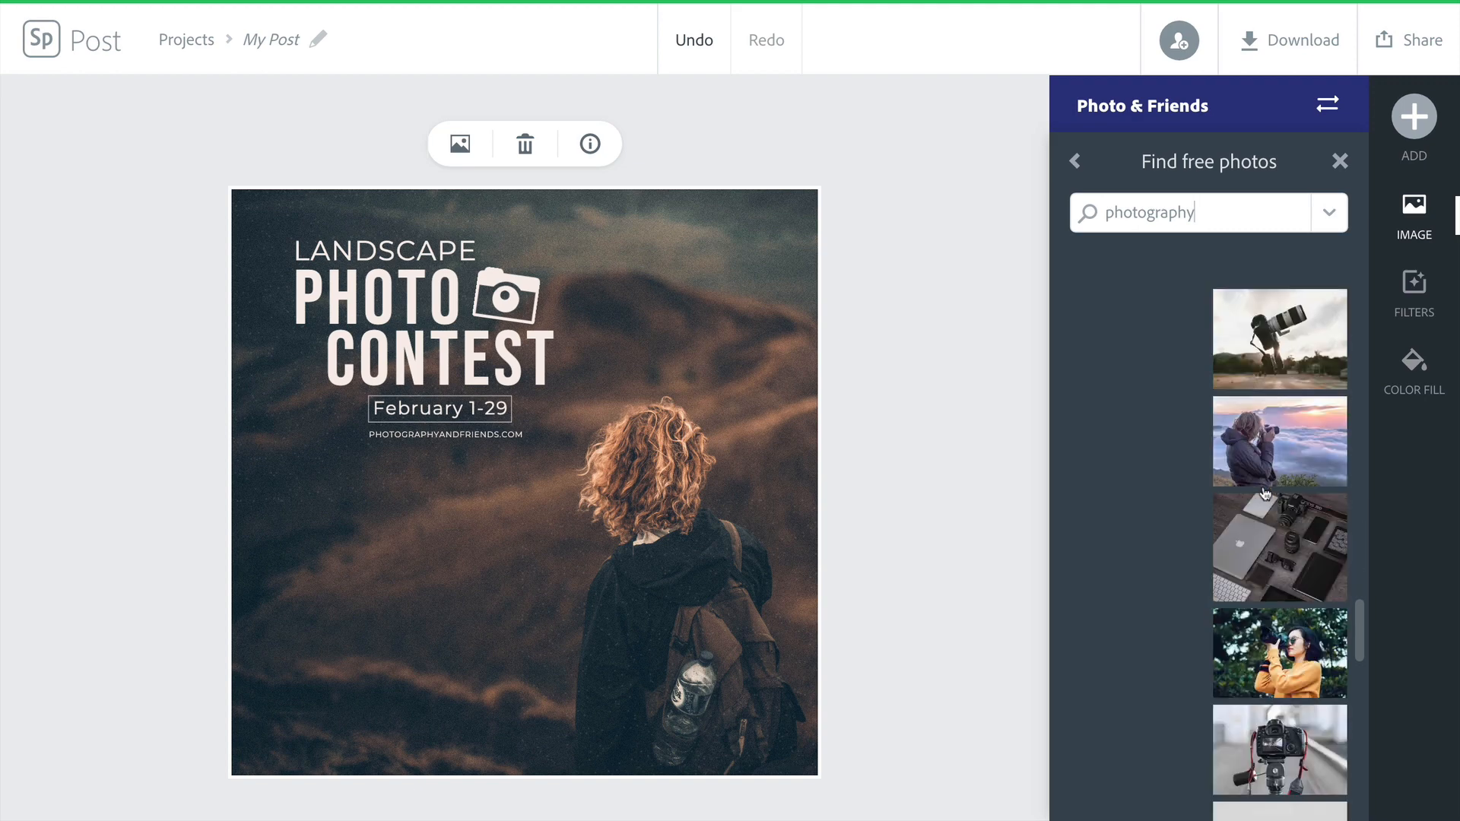
pyautogui.scroll(10, 1263, 488)
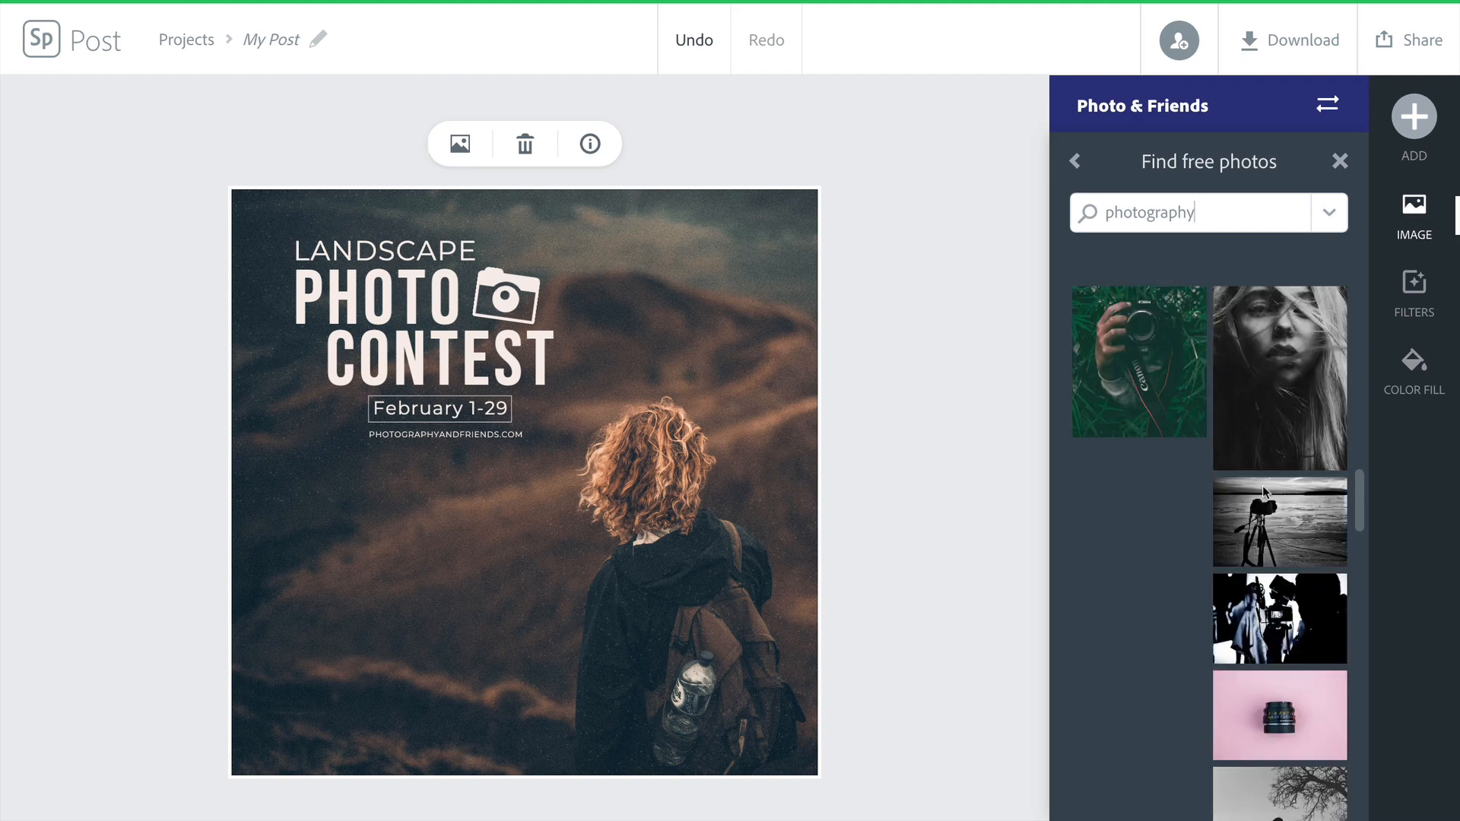
pyautogui.scroll(5, 1265, 495)
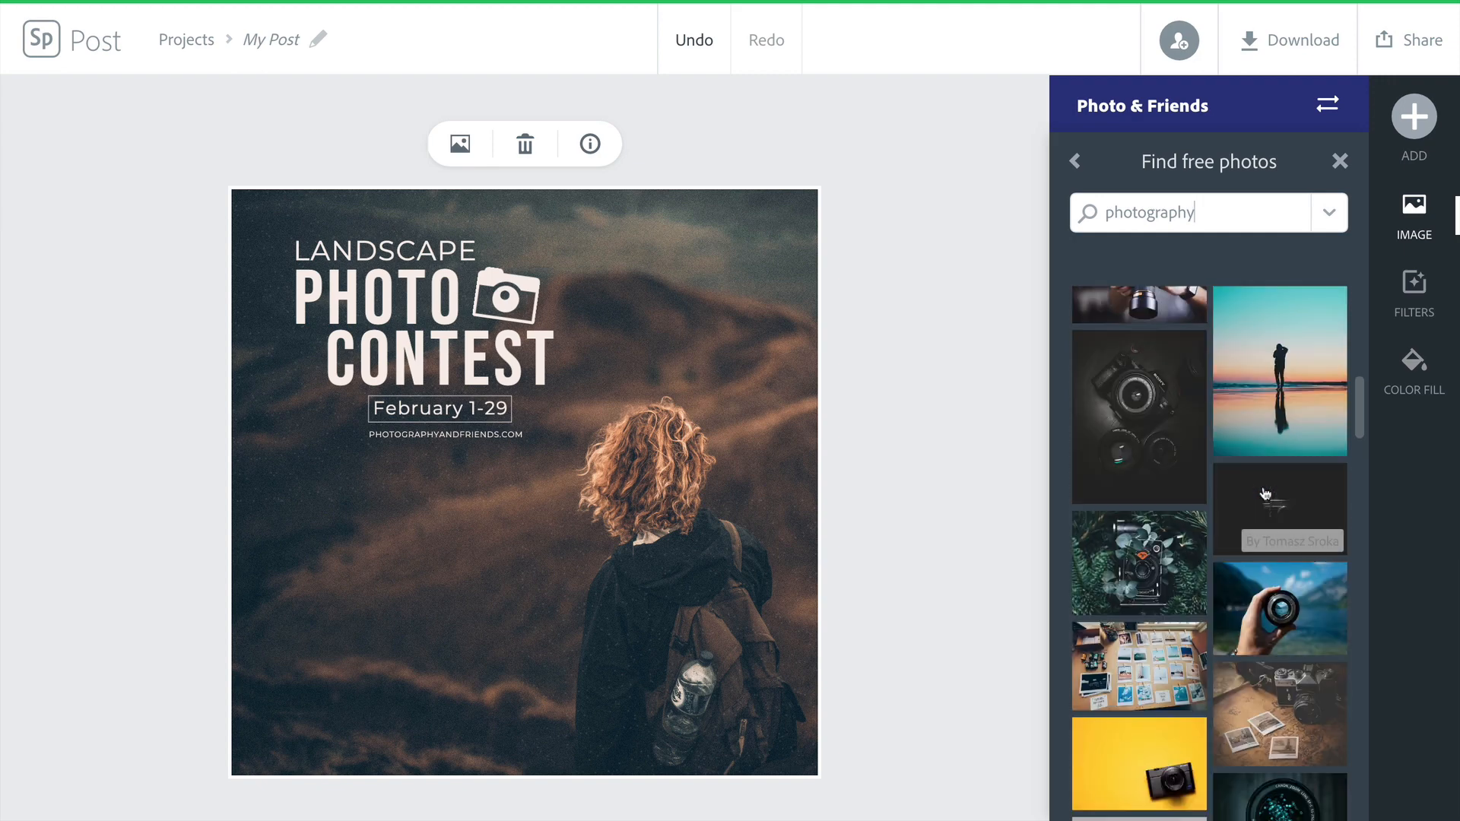
pyautogui.click(1305, 415)
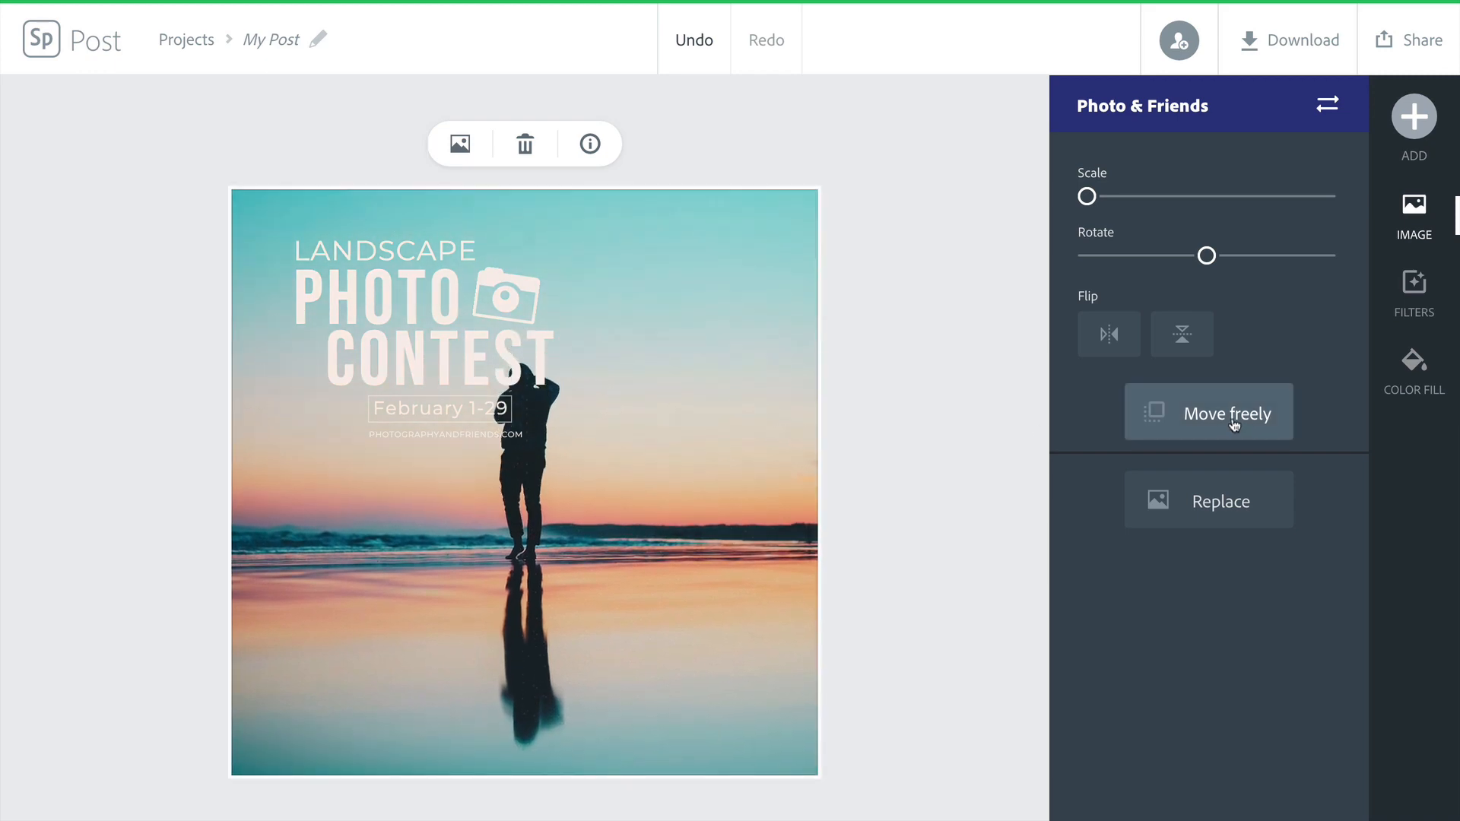
# Try to enlarge the beach photo as a freely moved image with the silhouette beside the text, and pin it back to the background.
pyautogui.click(1232, 421)
pyautogui.moveTo(694, 499); pyautogui.dragTo(742, 502)
pyautogui.moveTo(332, 235); pyautogui.dragTo(89, 103)
pyautogui.moveTo(495, 612); pyautogui.dragTo(598, 622)
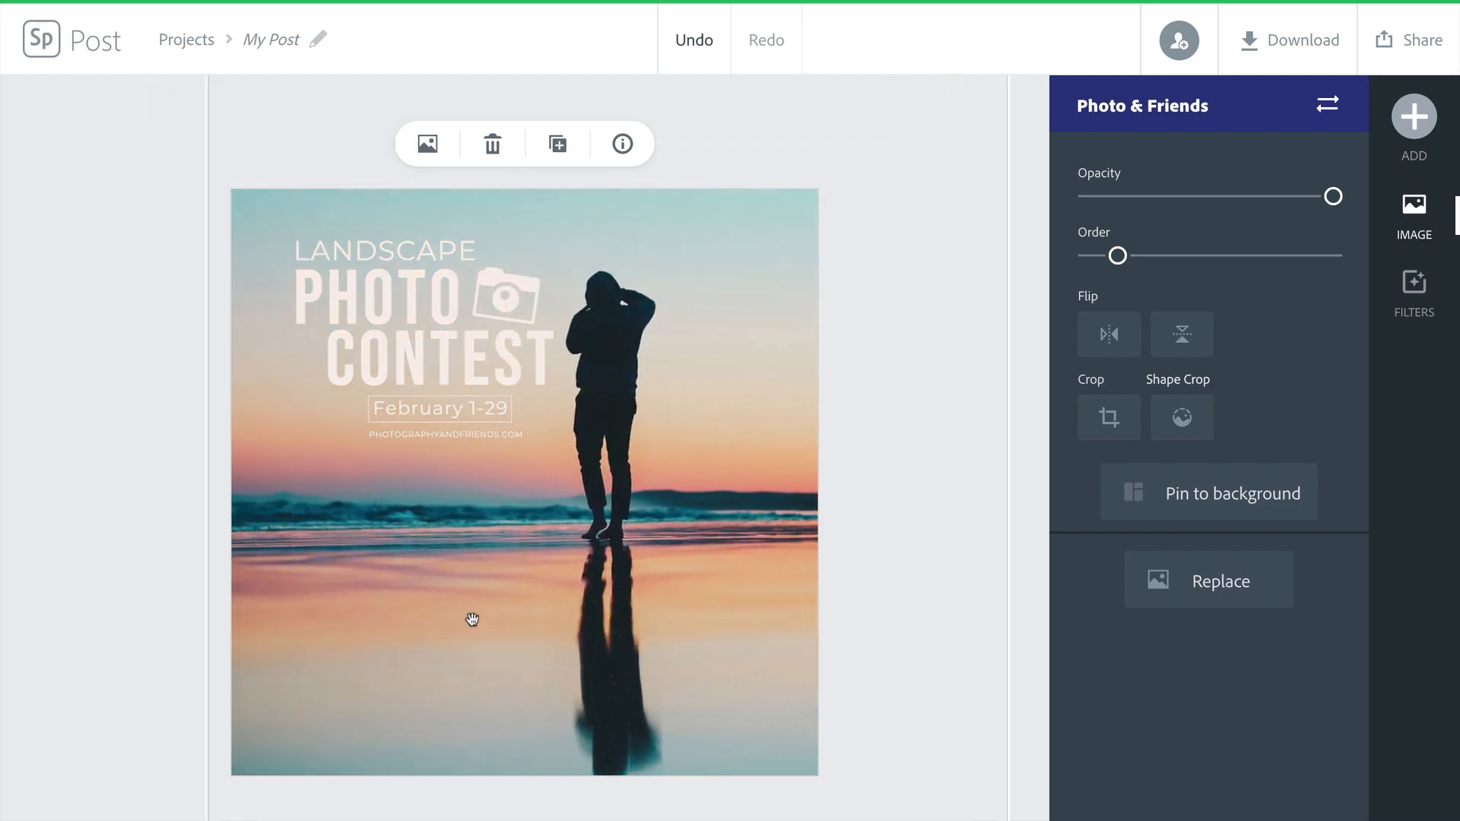
pyautogui.moveTo(472, 618); pyautogui.dragTo(555, 476)
pyautogui.moveTo(292, 714); pyautogui.dragTo(163, 768)
pyautogui.moveTo(673, 473); pyautogui.dragTo(674, 550)
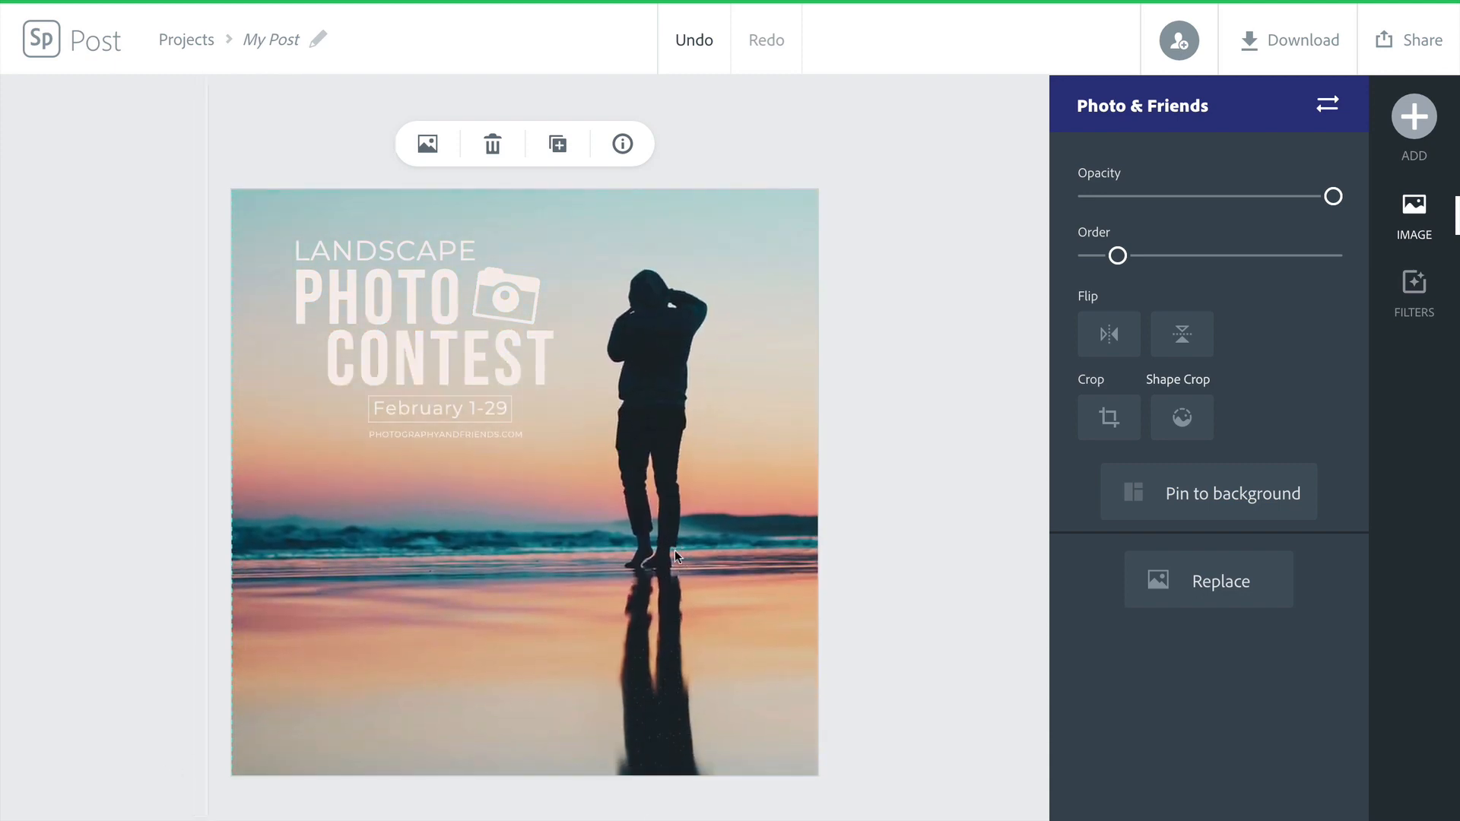
pyautogui.click(1226, 512)
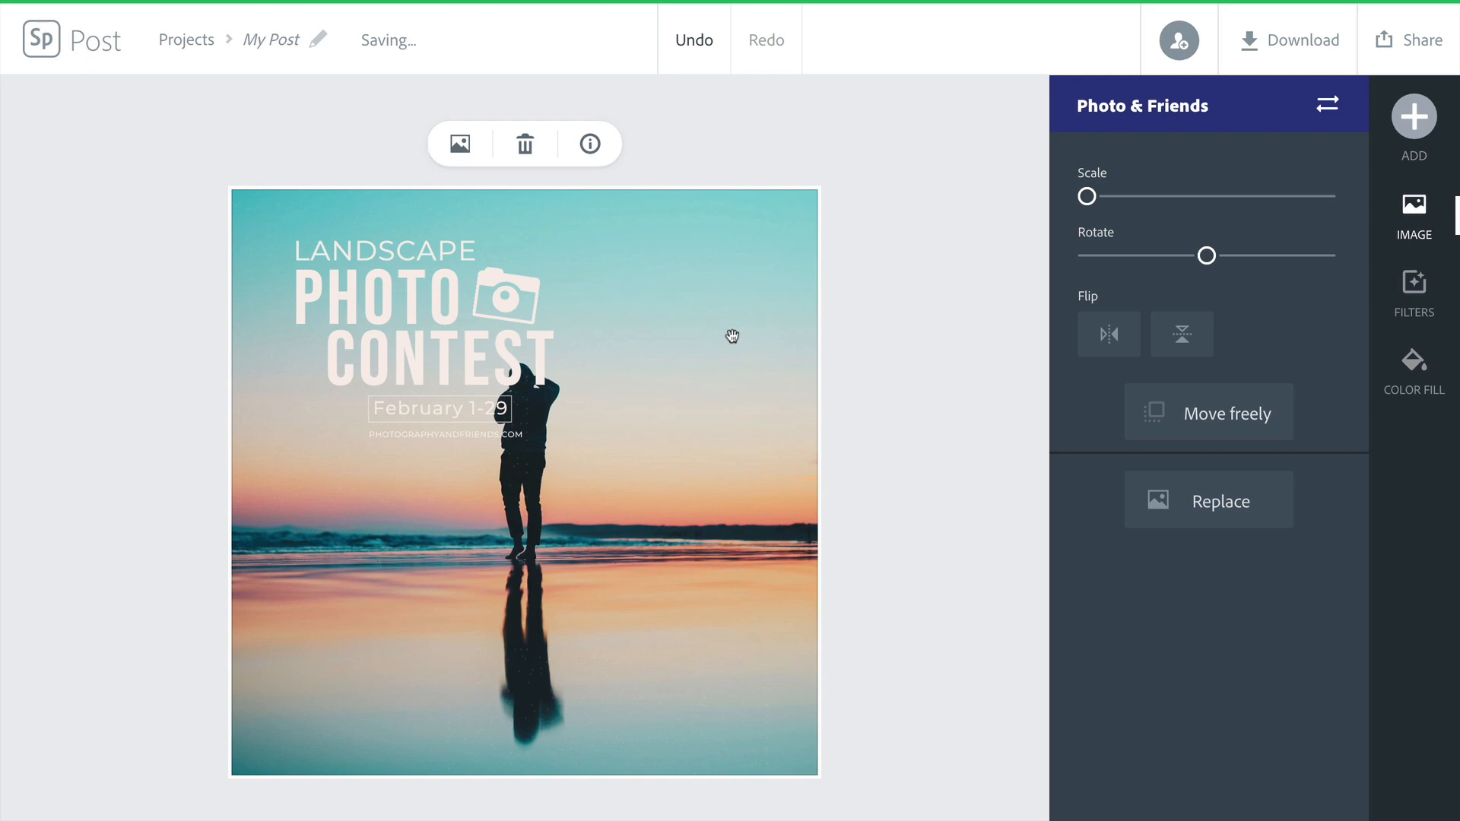
# Scale up the pinned beach photo slightly and shift it so the silhouette stands to the right of the text.
pyautogui.moveTo(1097, 202)
pyautogui.mouseDown()
pyautogui.moveTo(1129, 201)
pyautogui.moveTo(1109, 201)
pyautogui.mouseUp()
pyautogui.moveTo(566, 512); pyautogui.dragTo(671, 514)
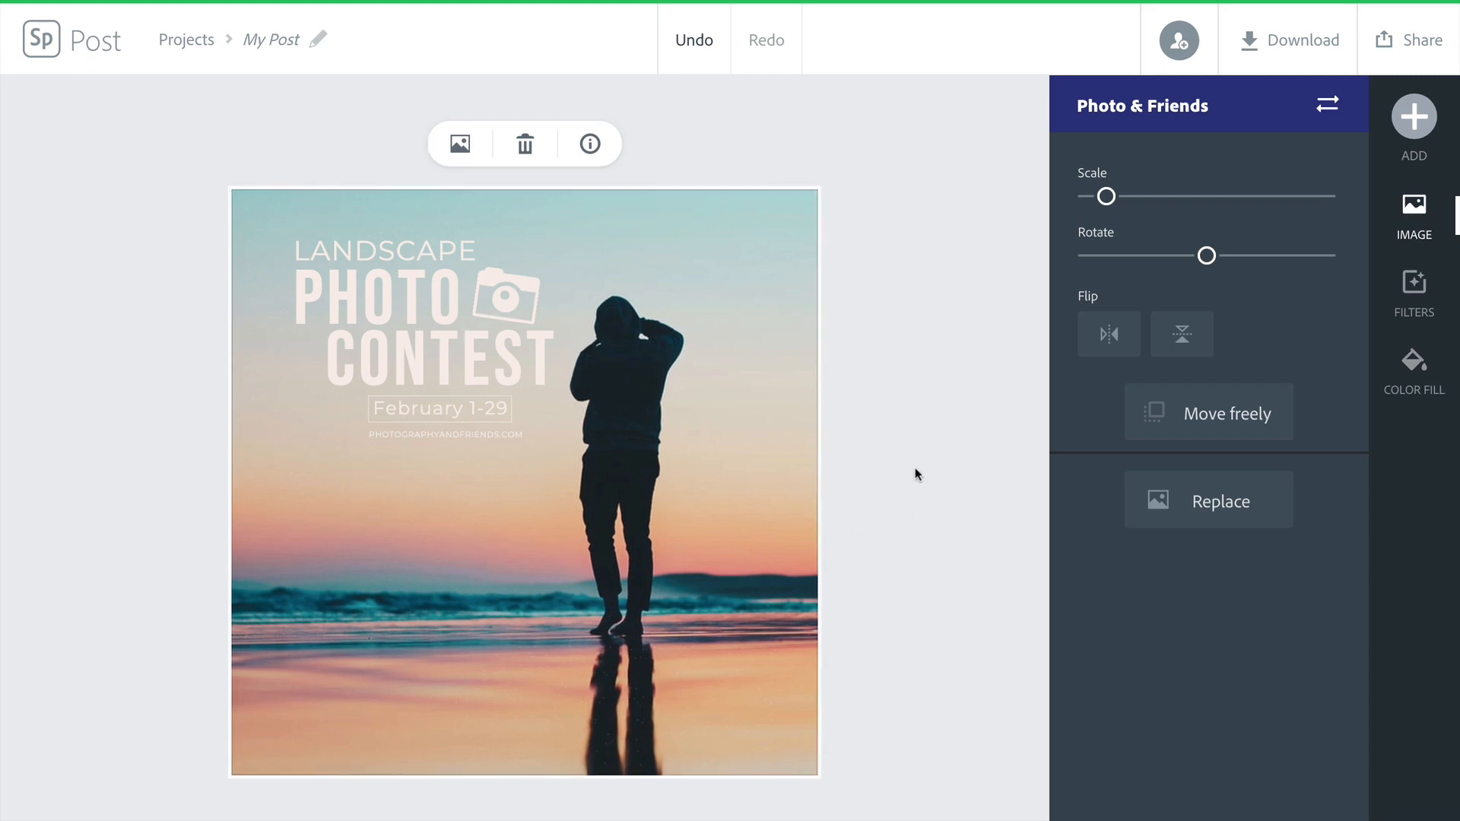
# Shift the beach background photo slightly up and to the right so the silhouette stands further from the title text.
pyautogui.moveTo(724, 463); pyautogui.dragTo(731, 455)
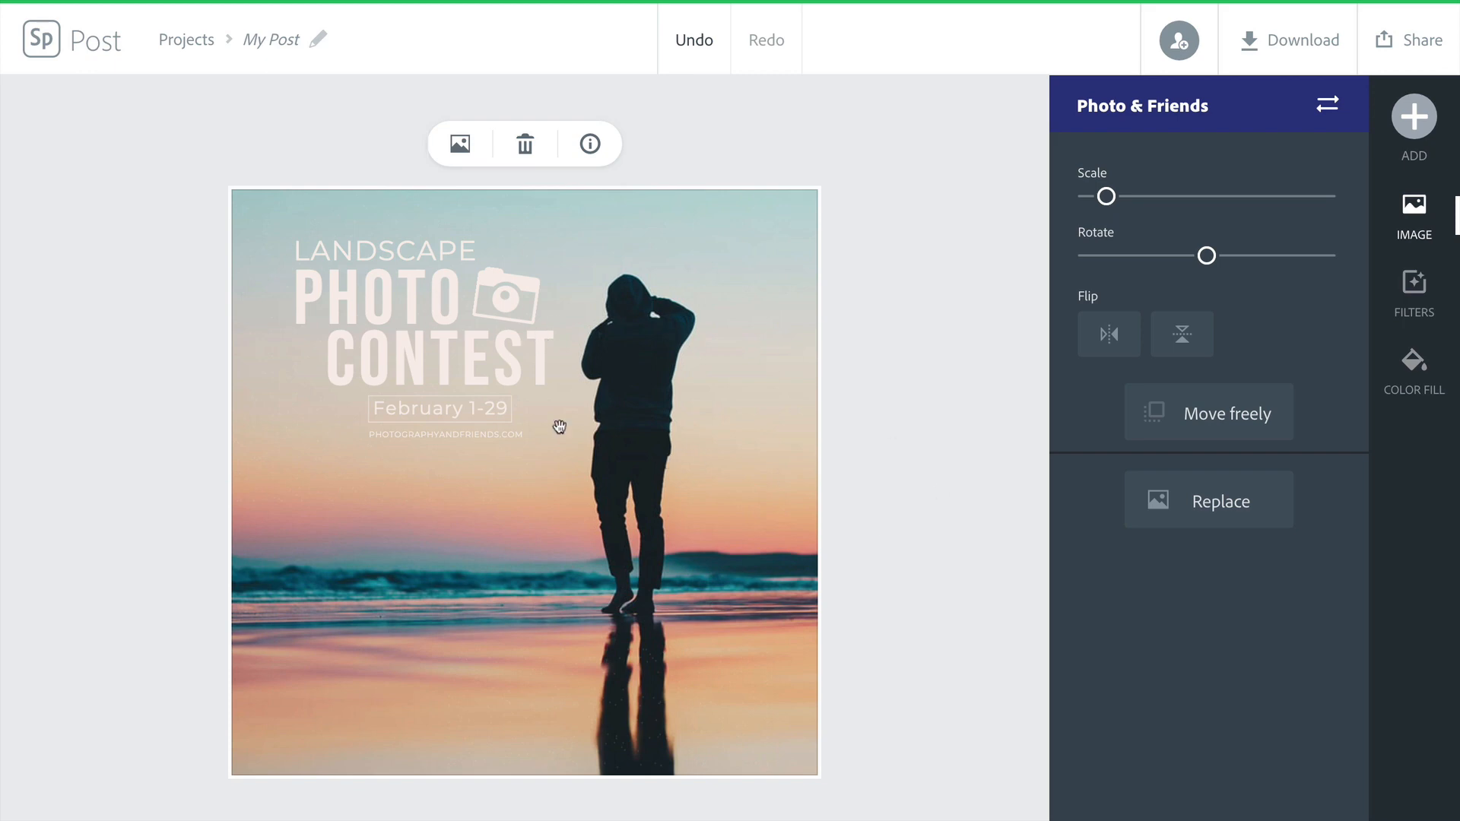
# Compare the editing options for the title text with the scale, filter and color fill options for the background photo.
pyautogui.click(491, 356)
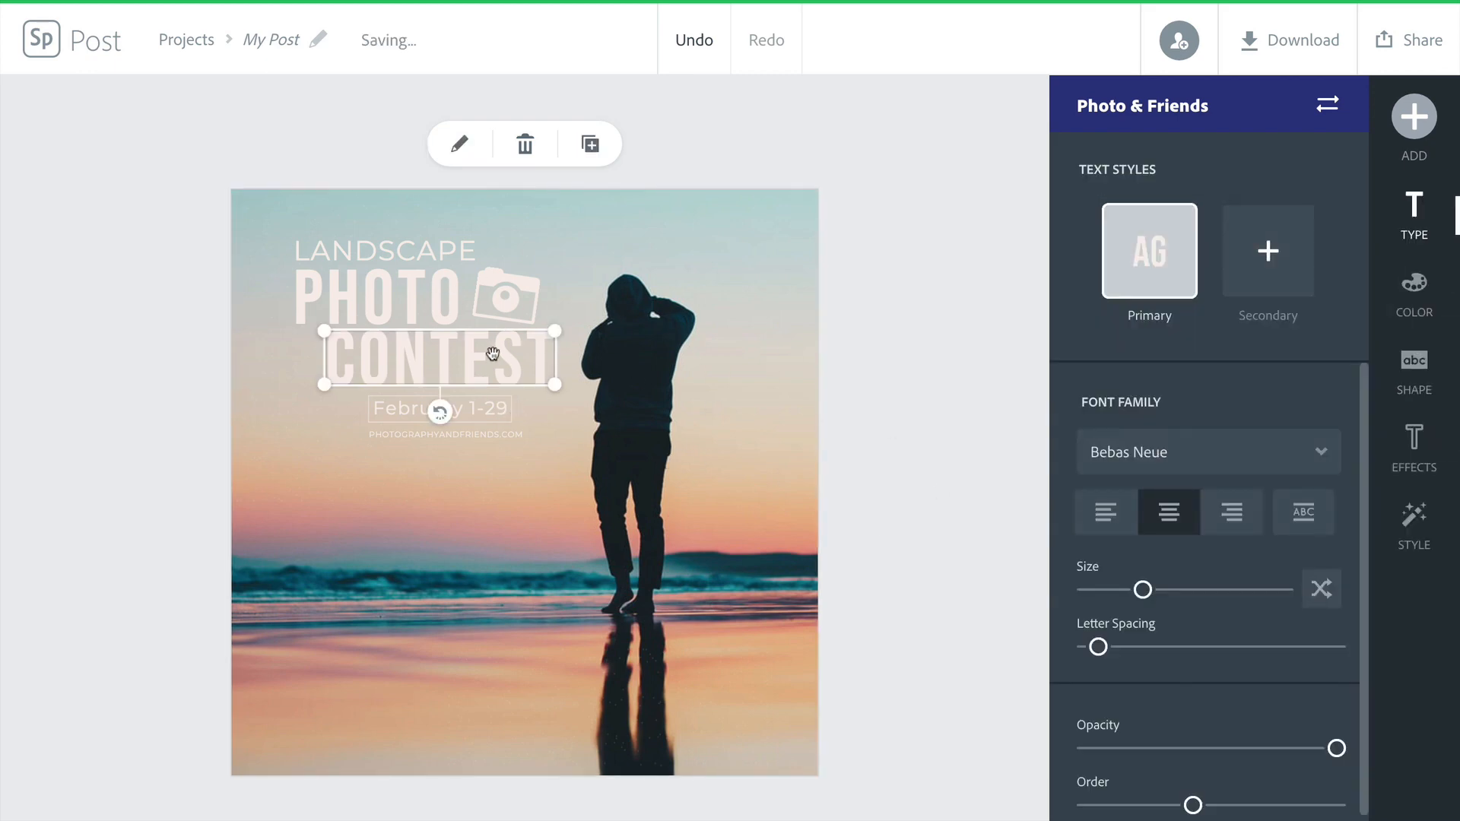
pyautogui.click(380, 306)
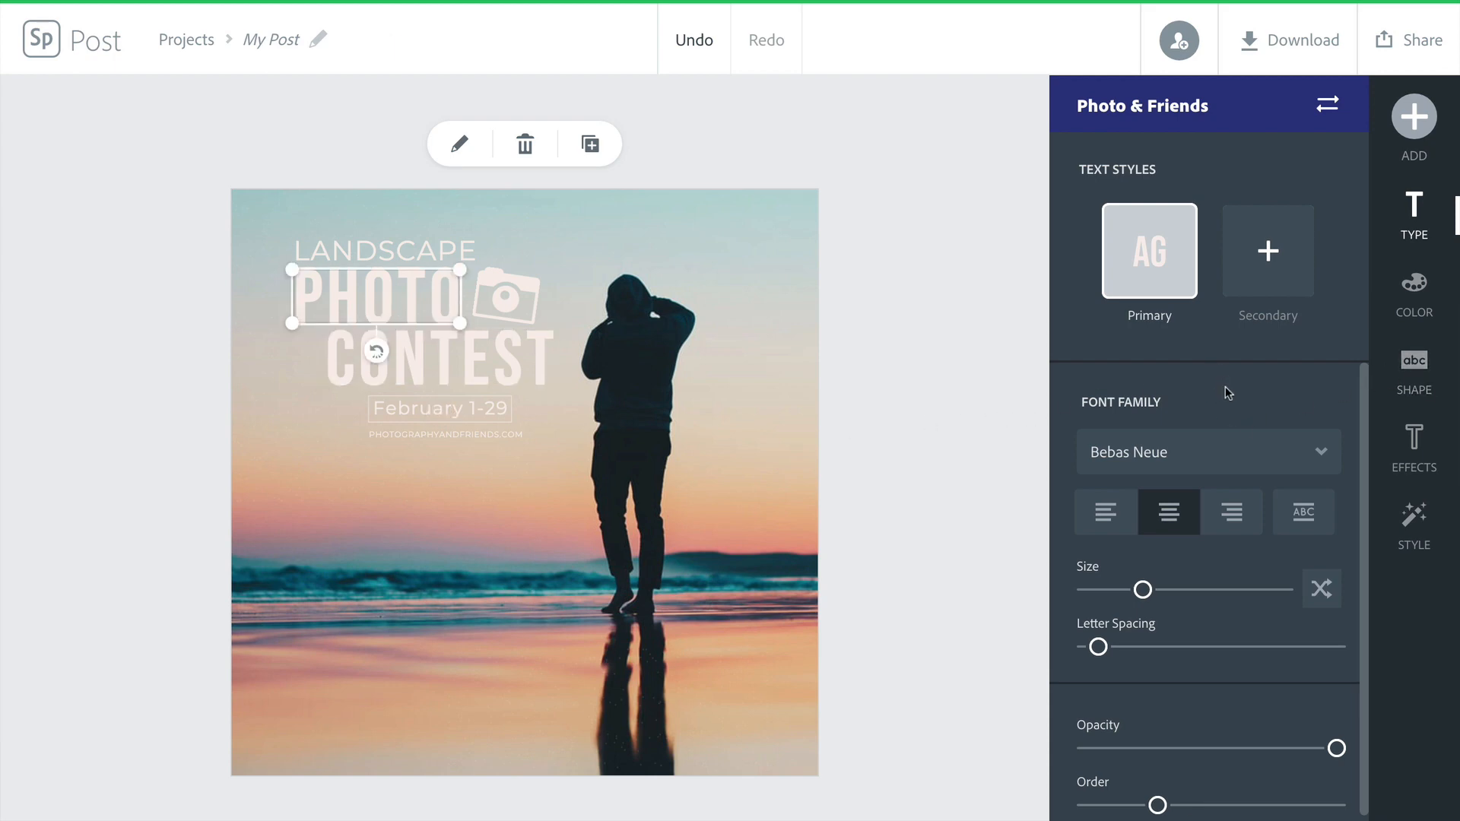
pyautogui.scroll(-1, 1225, 388)
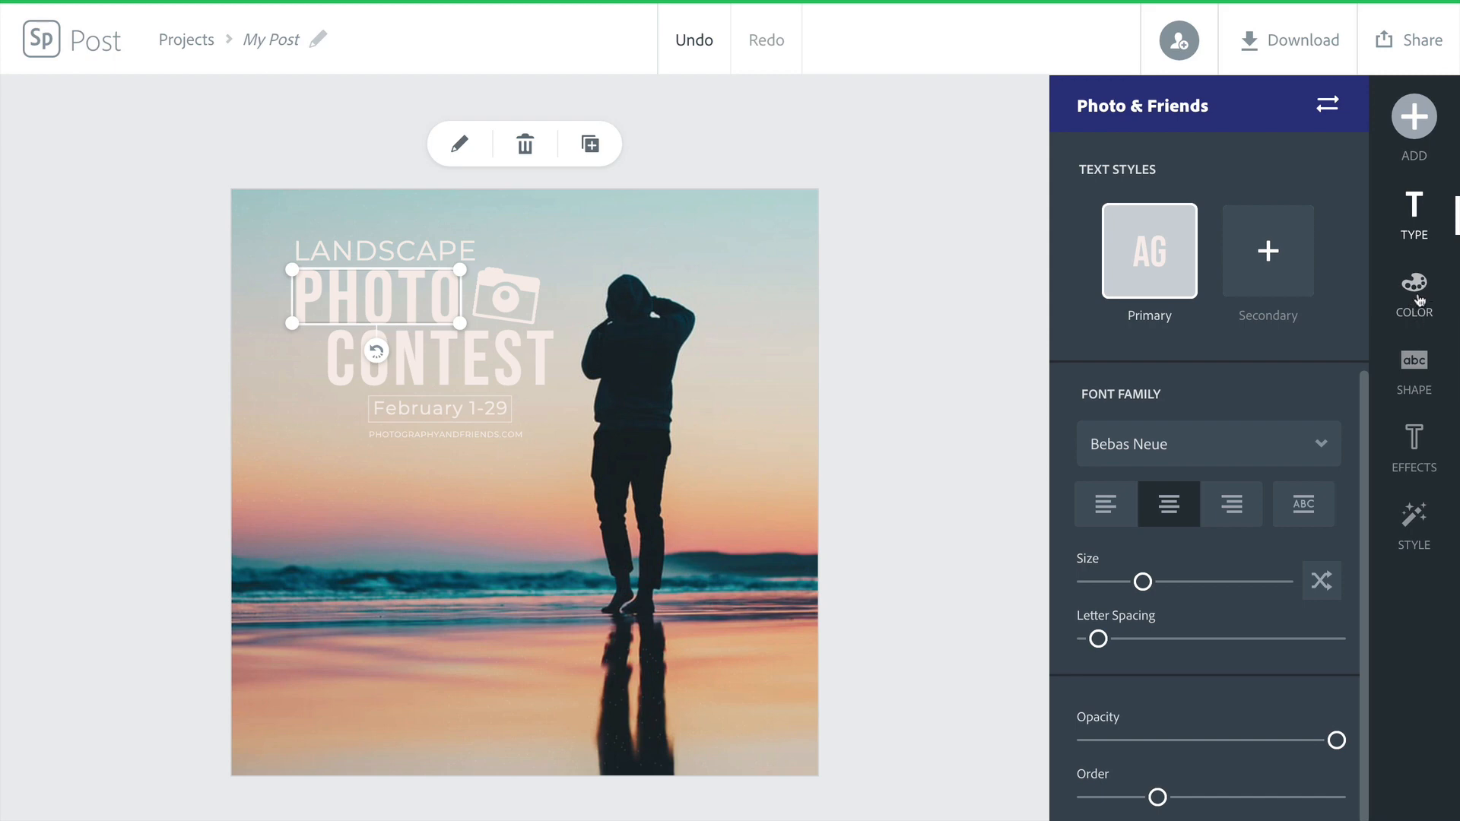
pyautogui.click(651, 347)
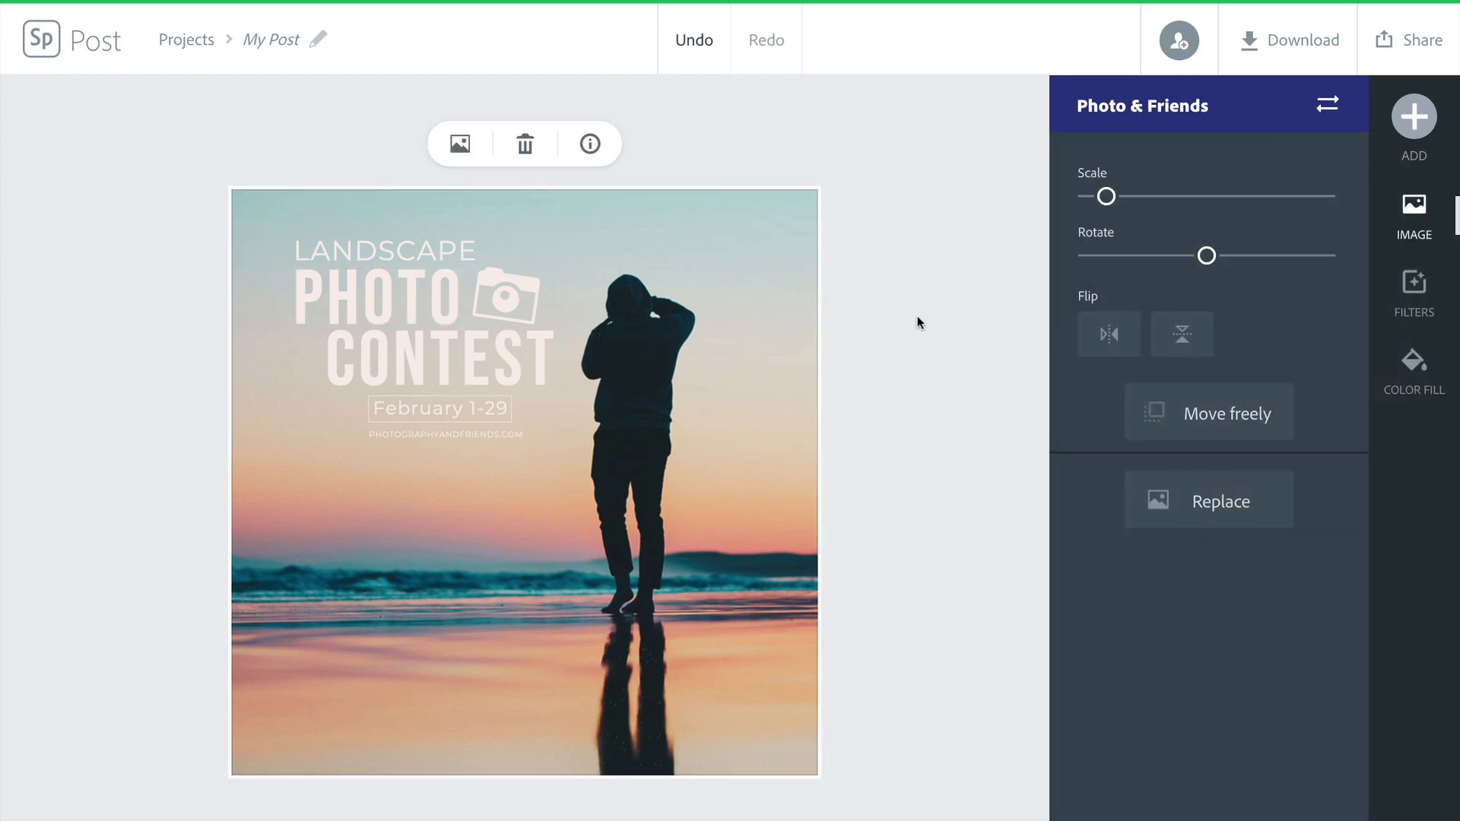
pyautogui.click(1416, 291)
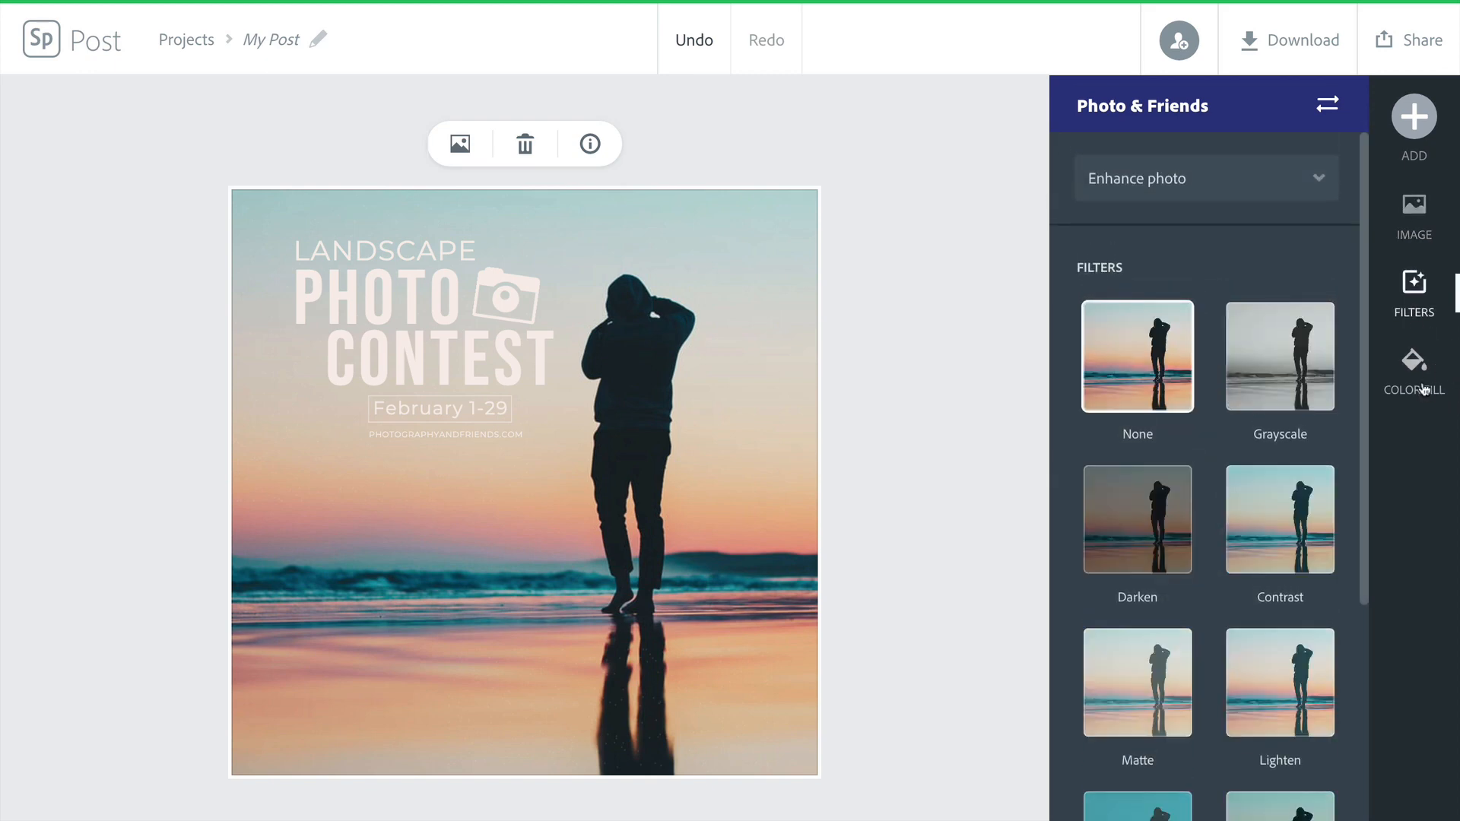
pyautogui.click(1419, 220)
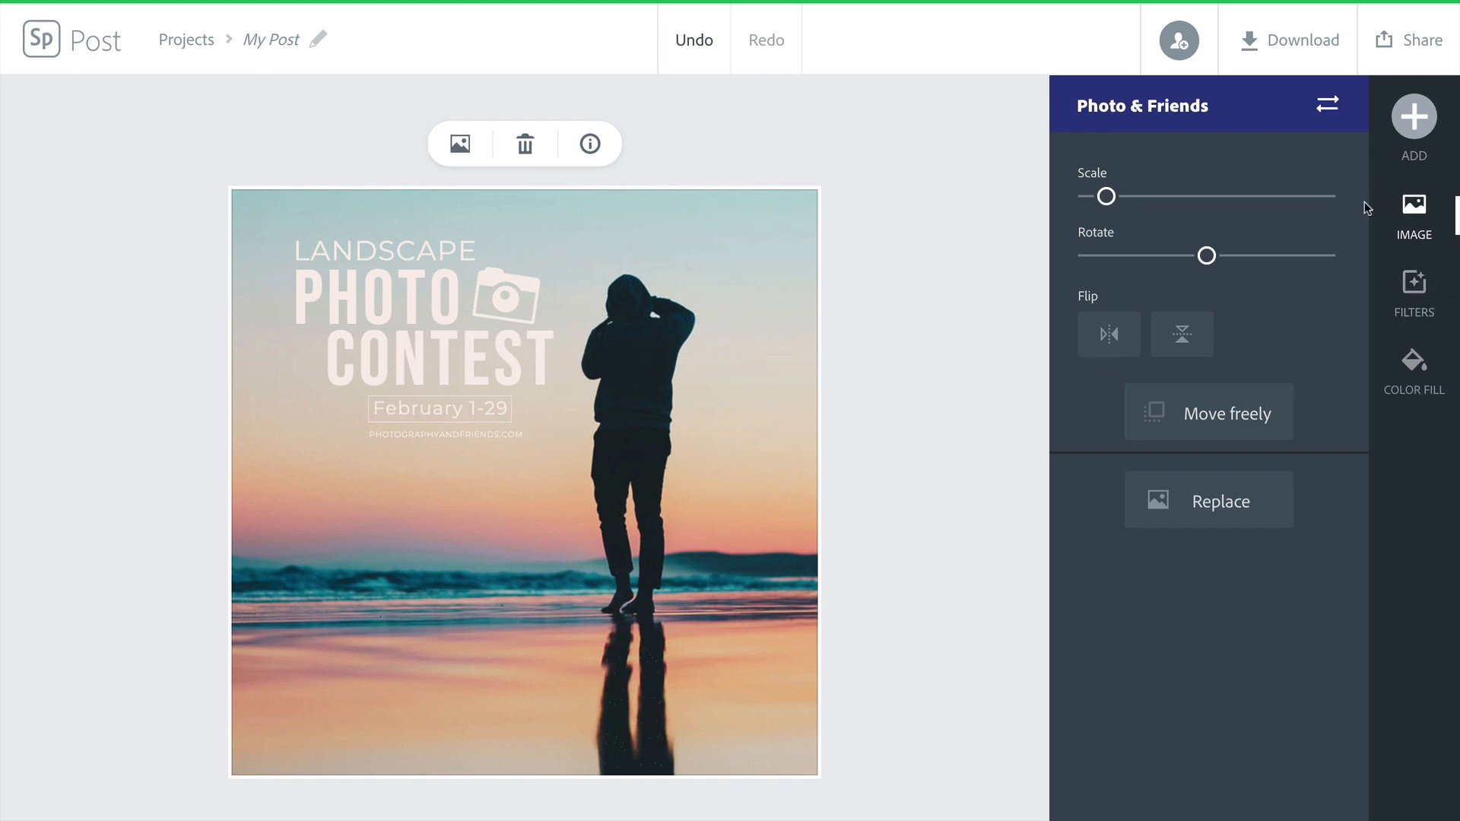
pyautogui.click(1415, 289)
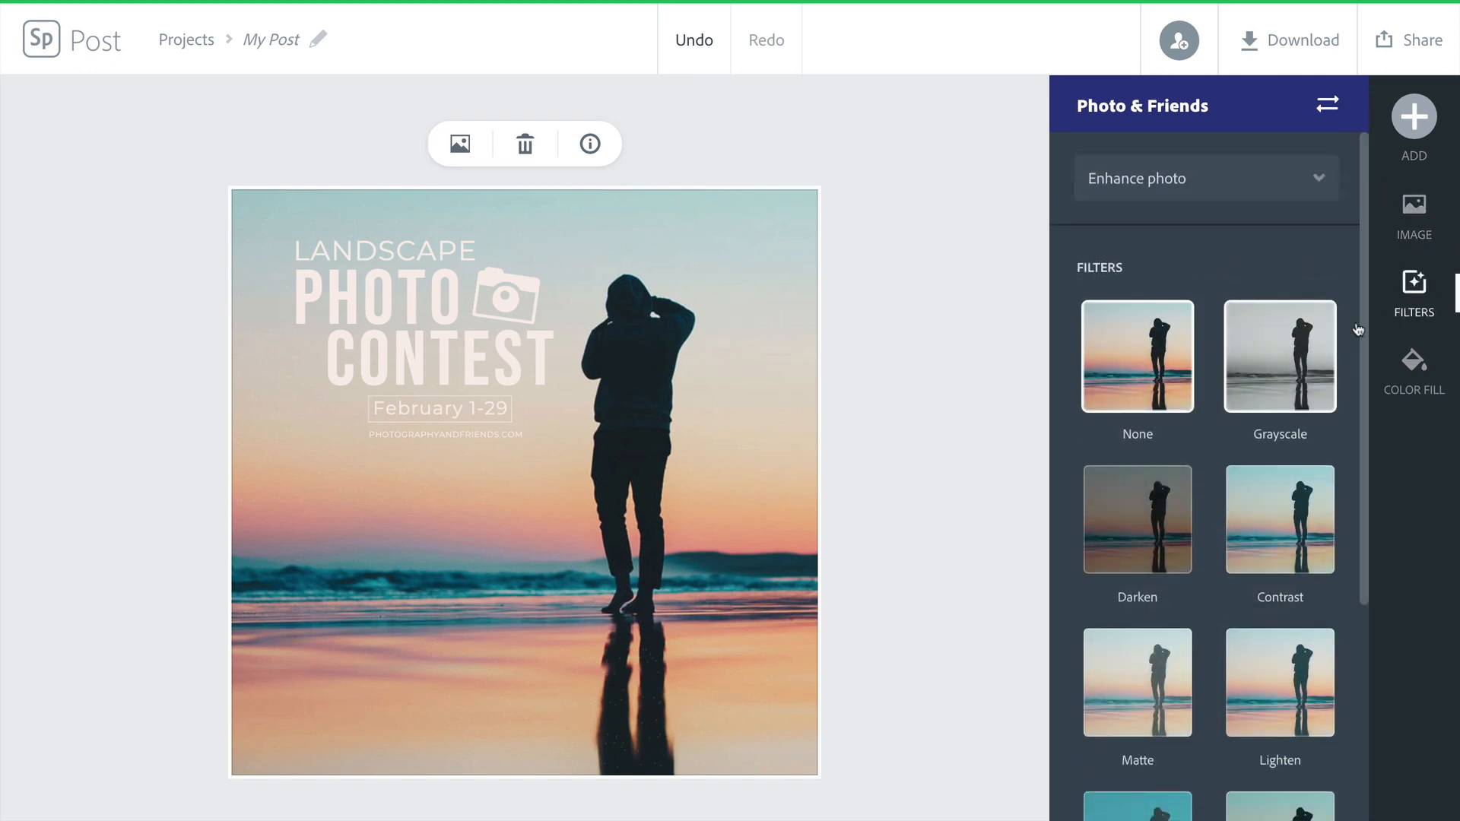
pyautogui.click(1420, 376)
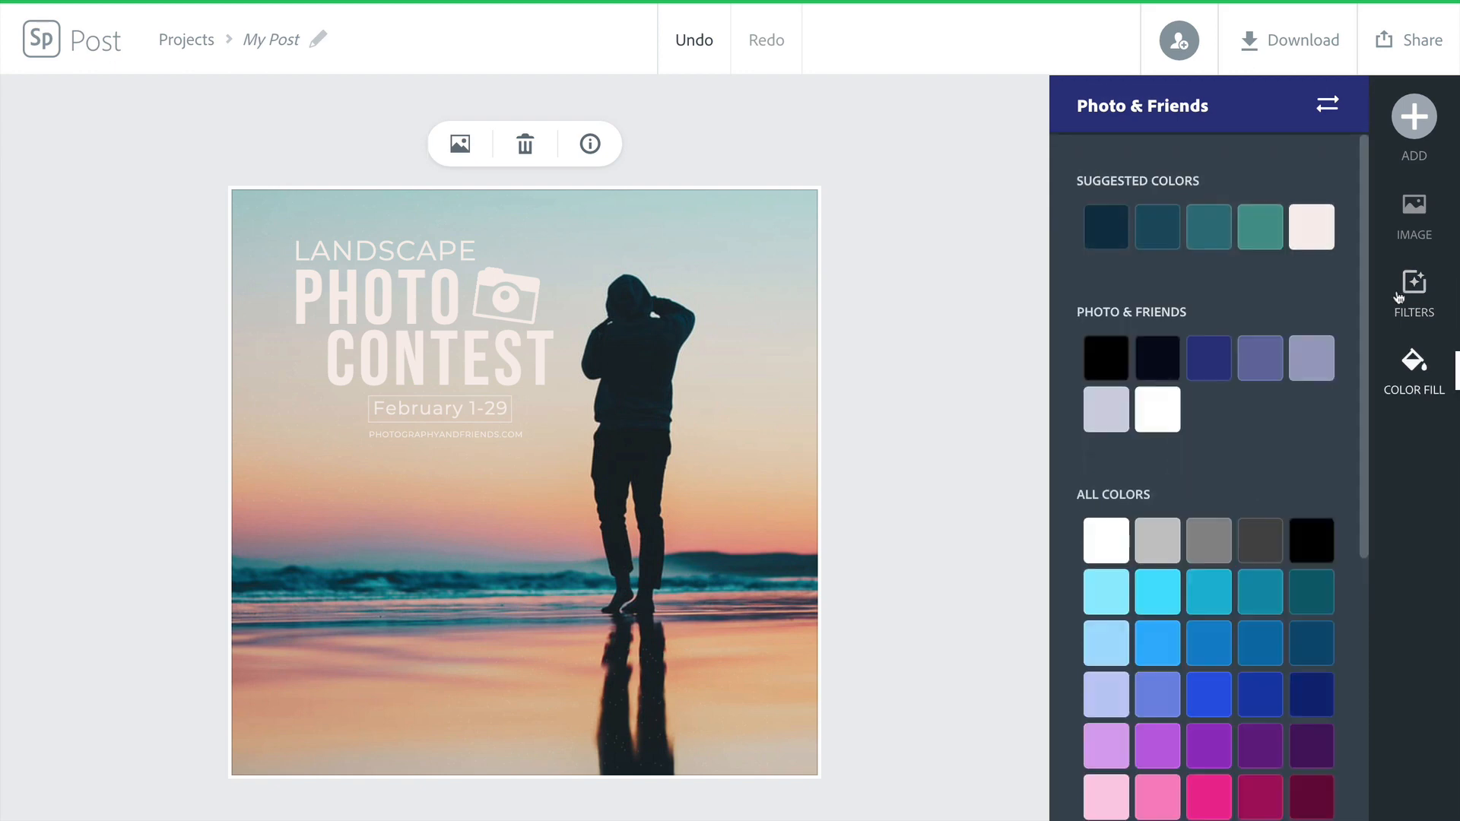
pyautogui.click(1413, 222)
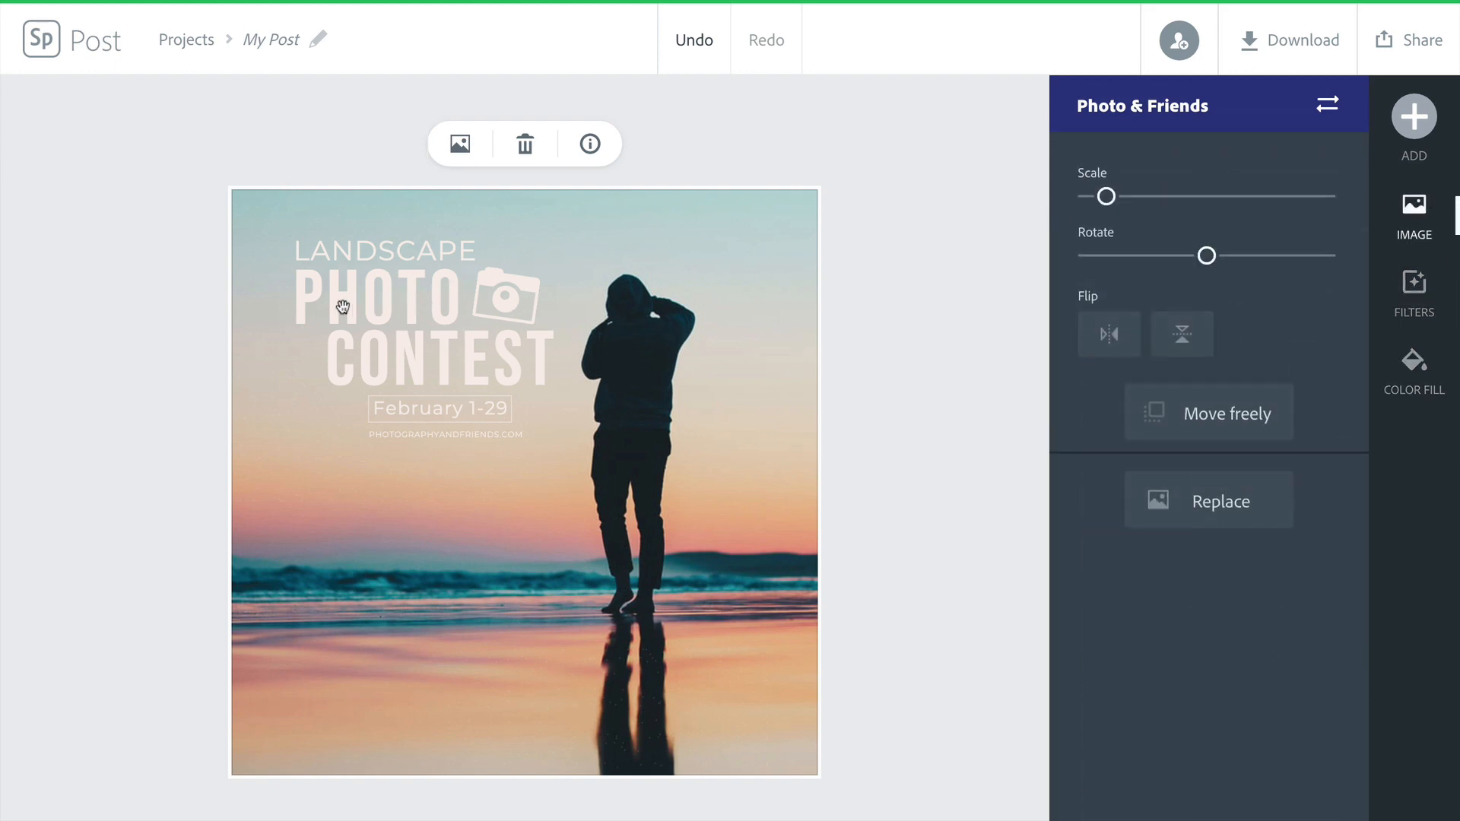
# Examine the color, shape, effects and style options offered for the word PHOTO.
pyautogui.click(375, 298)
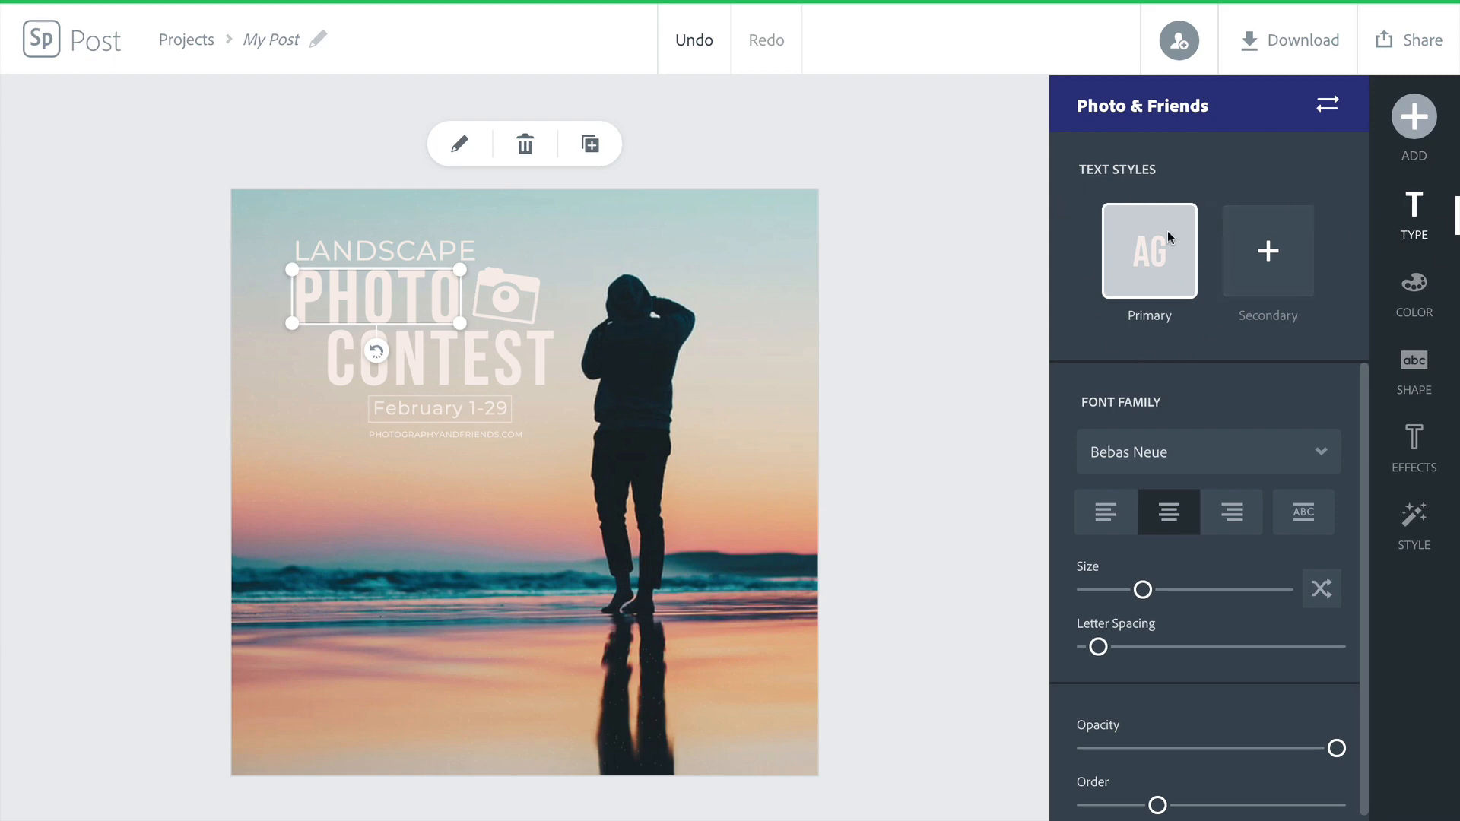
pyautogui.click(1418, 298)
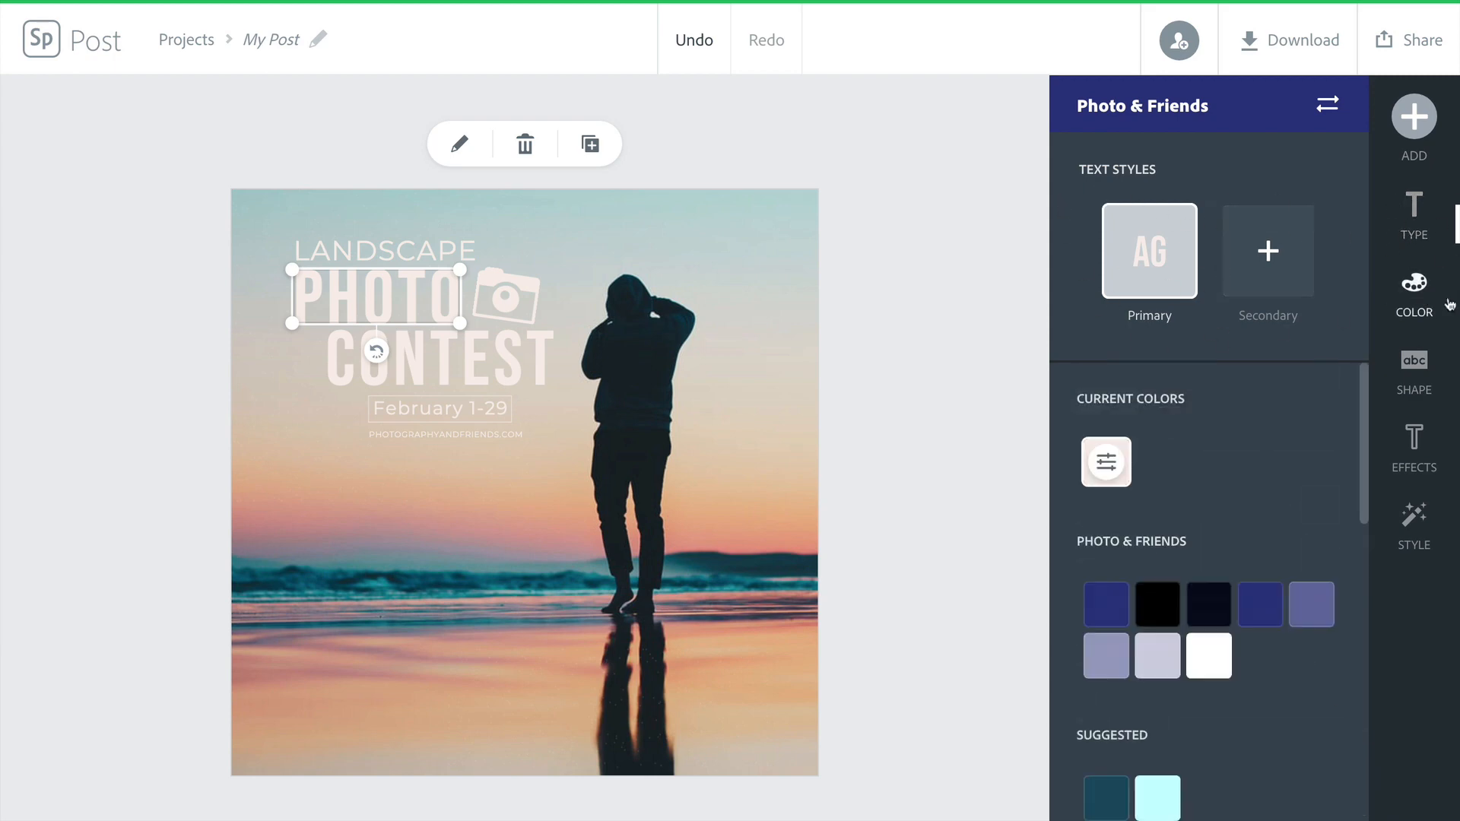
pyautogui.click(1424, 371)
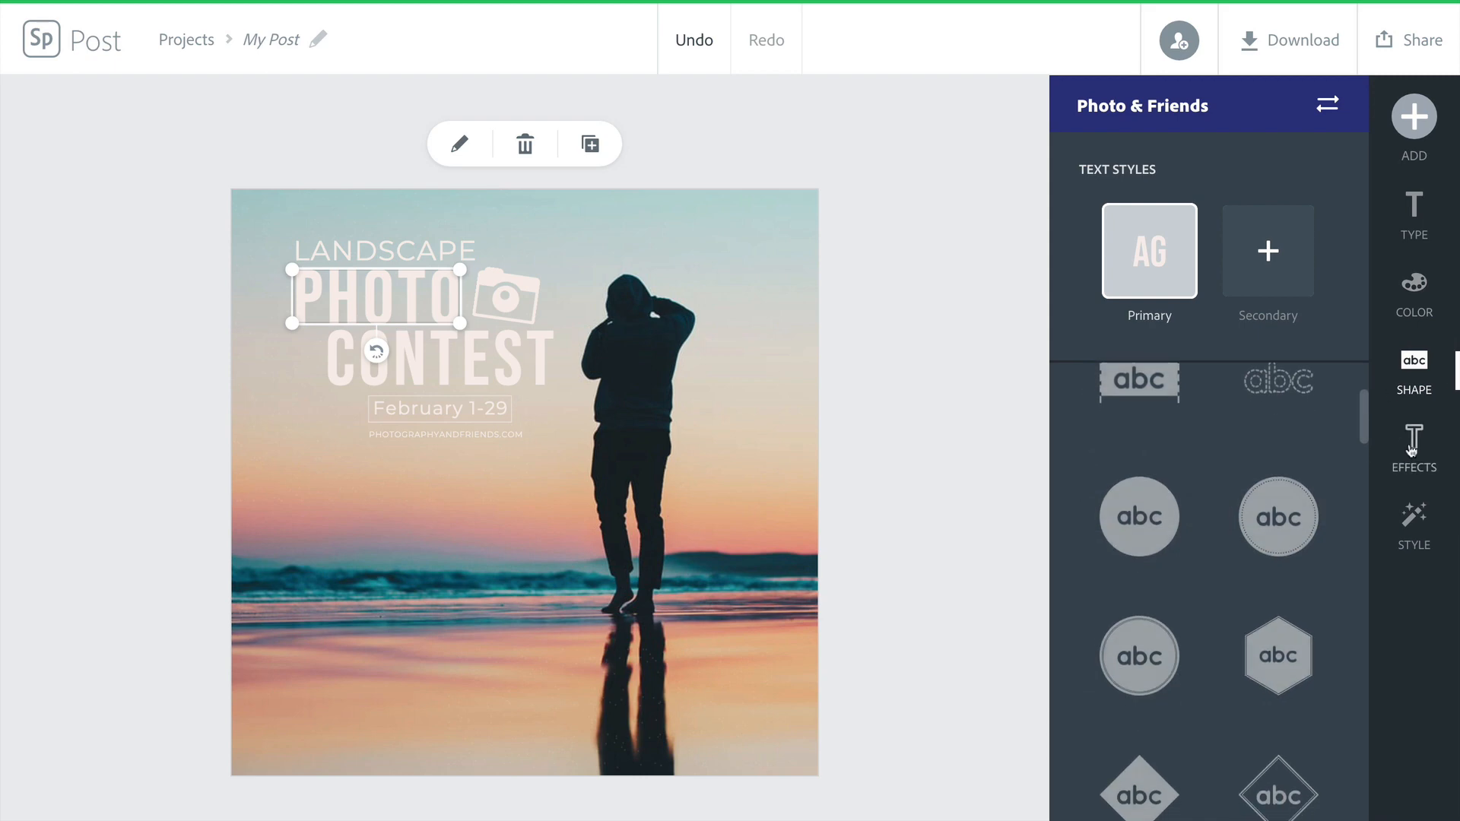
pyautogui.click(1414, 447)
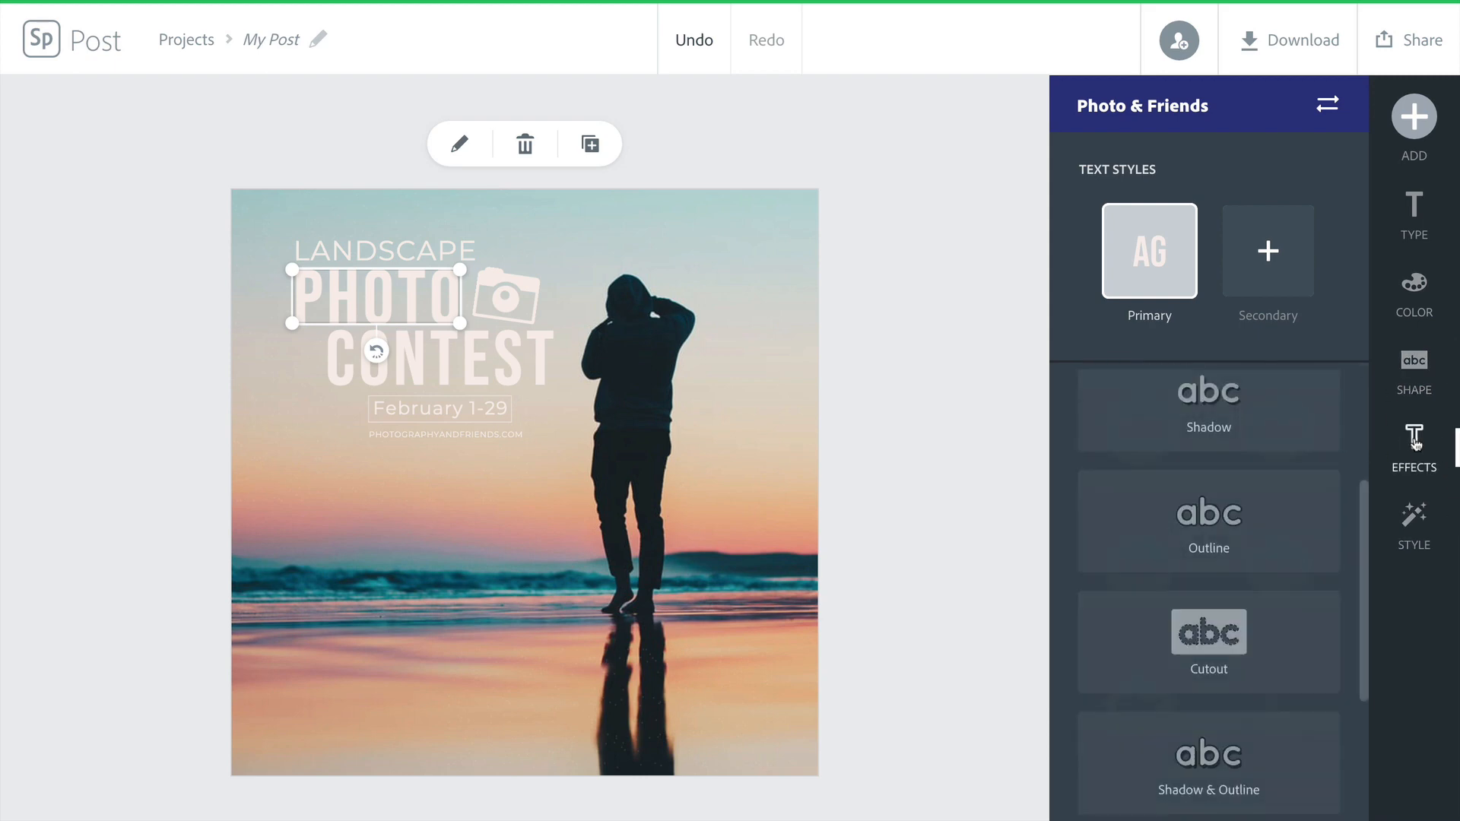
pyautogui.click(1415, 519)
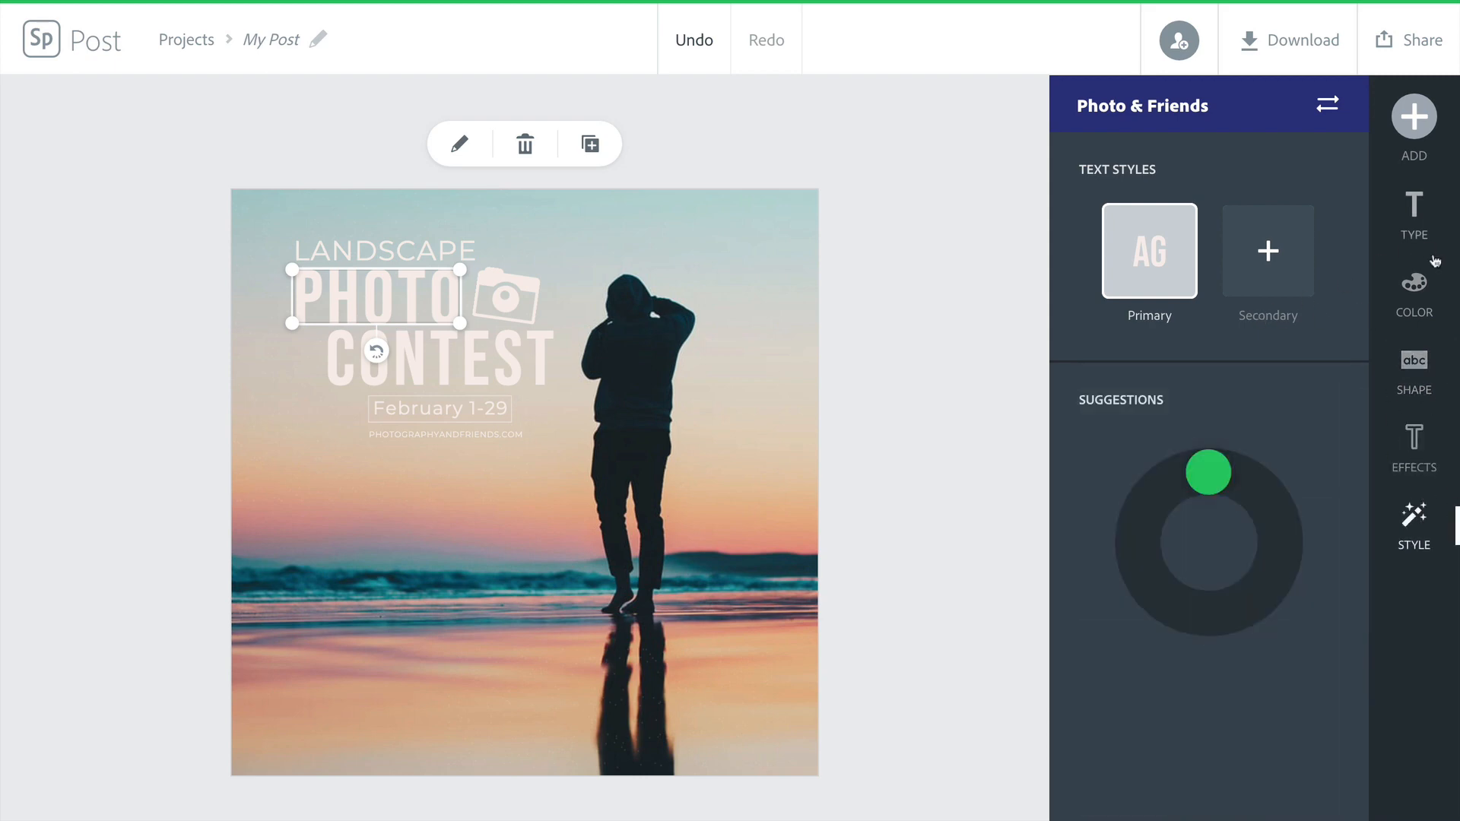
# Recolor the words PHOTO and CONTEST with the dark blue from the Photo & Friends brand colors.
pyautogui.click(1419, 289)
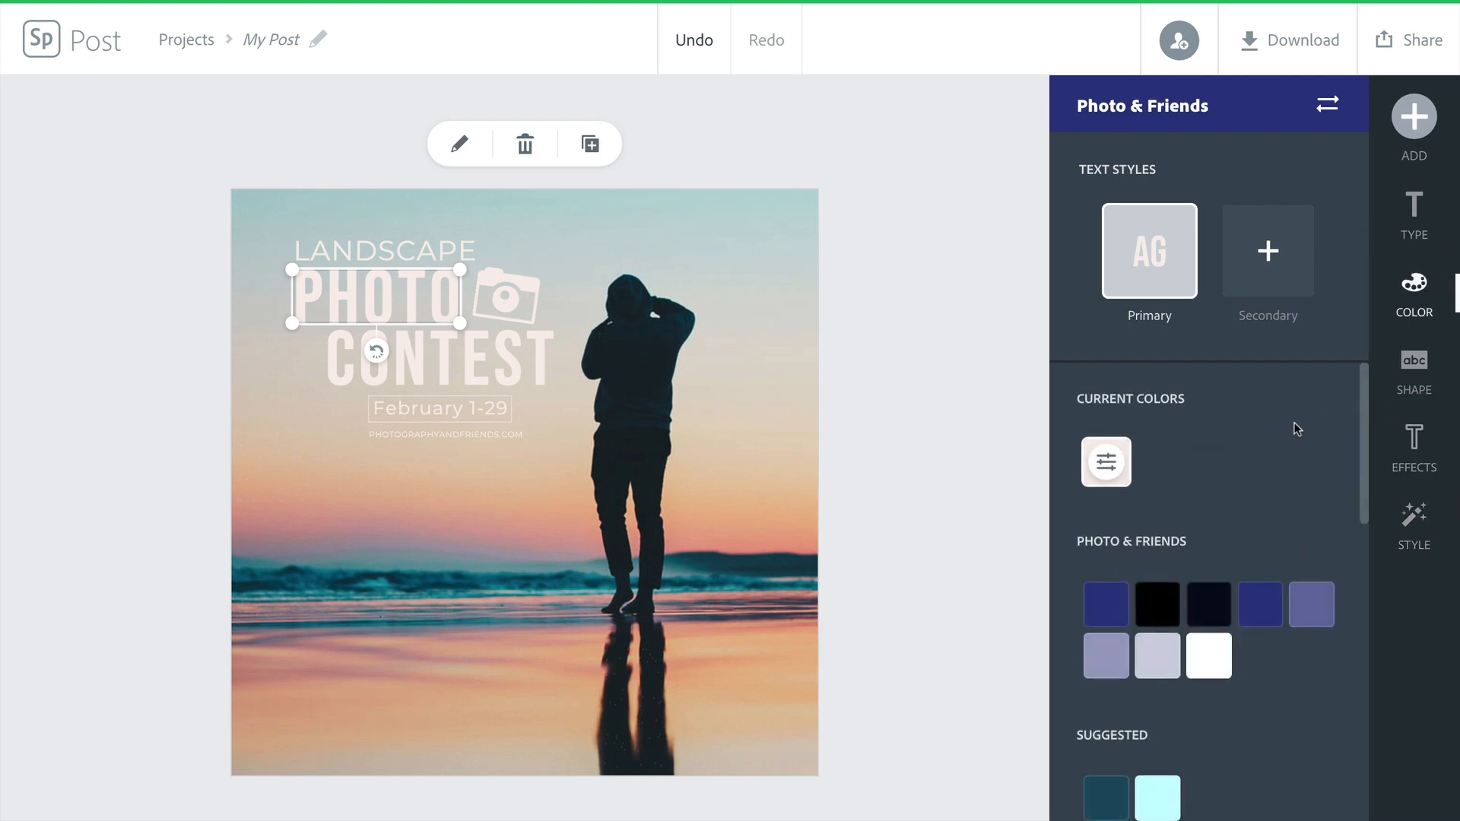
pyautogui.scroll(-1, 1292, 447)
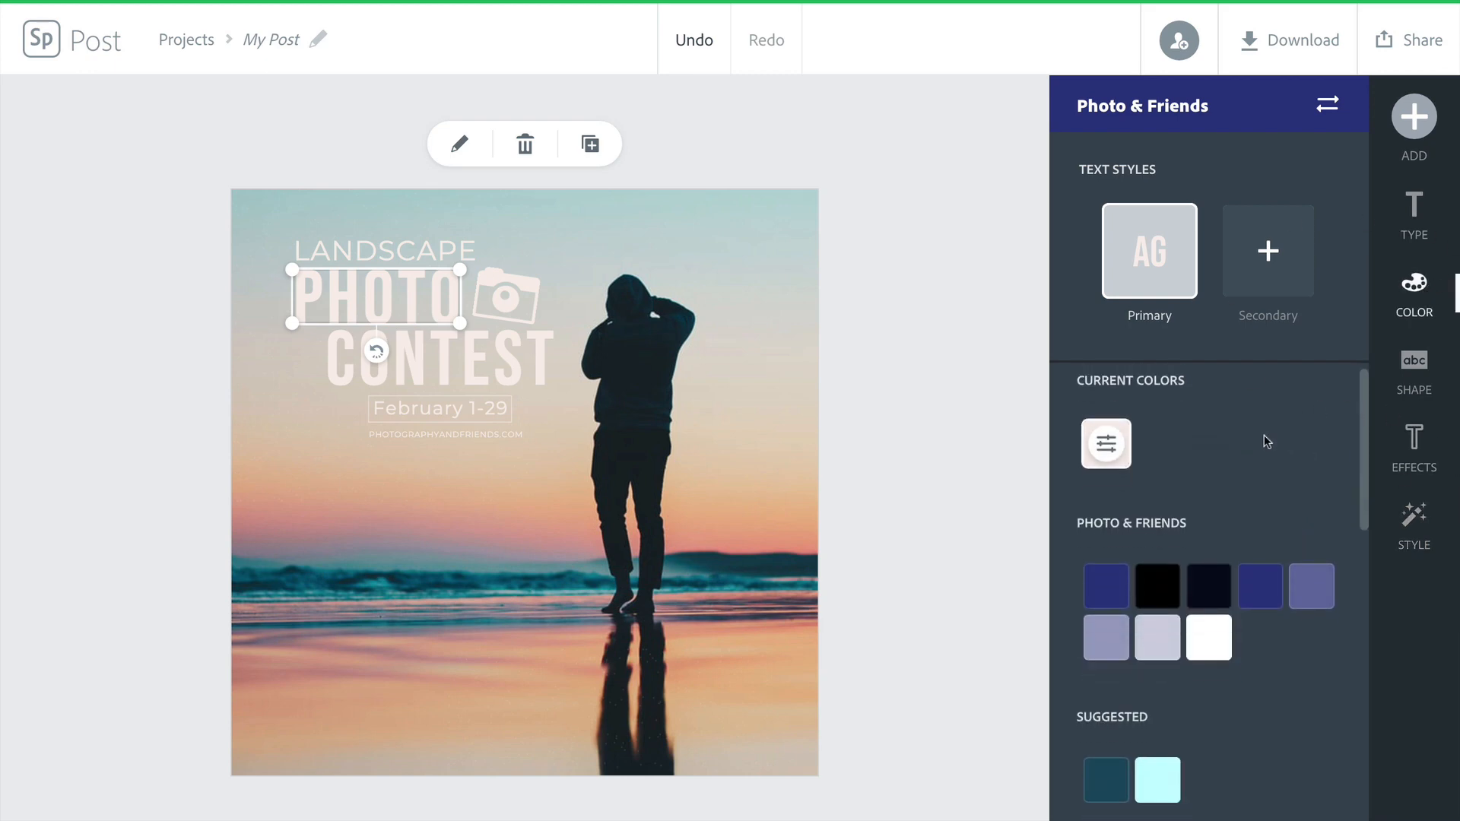
pyautogui.scroll(-3, 1143, 519)
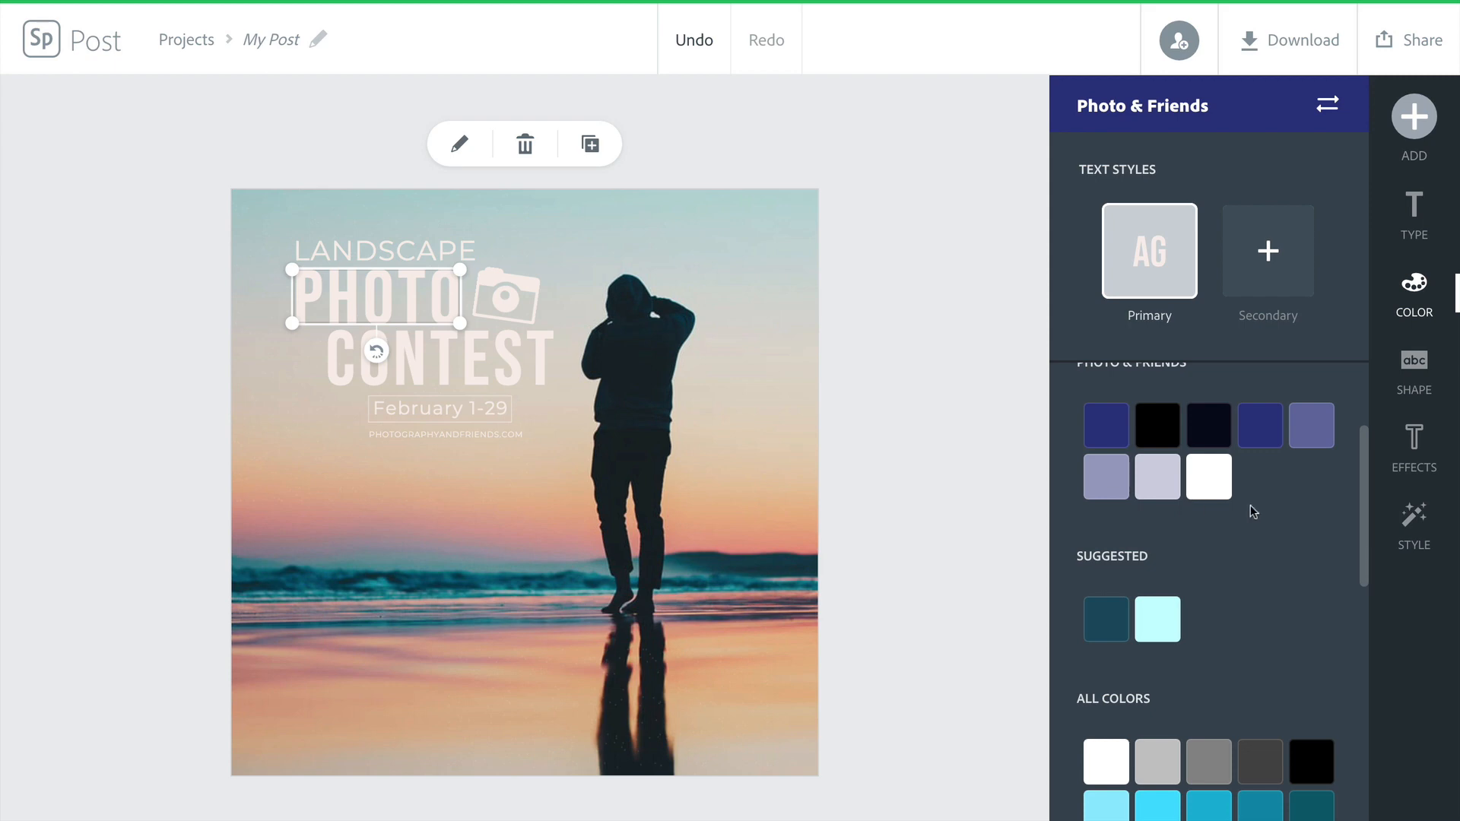
pyautogui.scroll(3, 1253, 511)
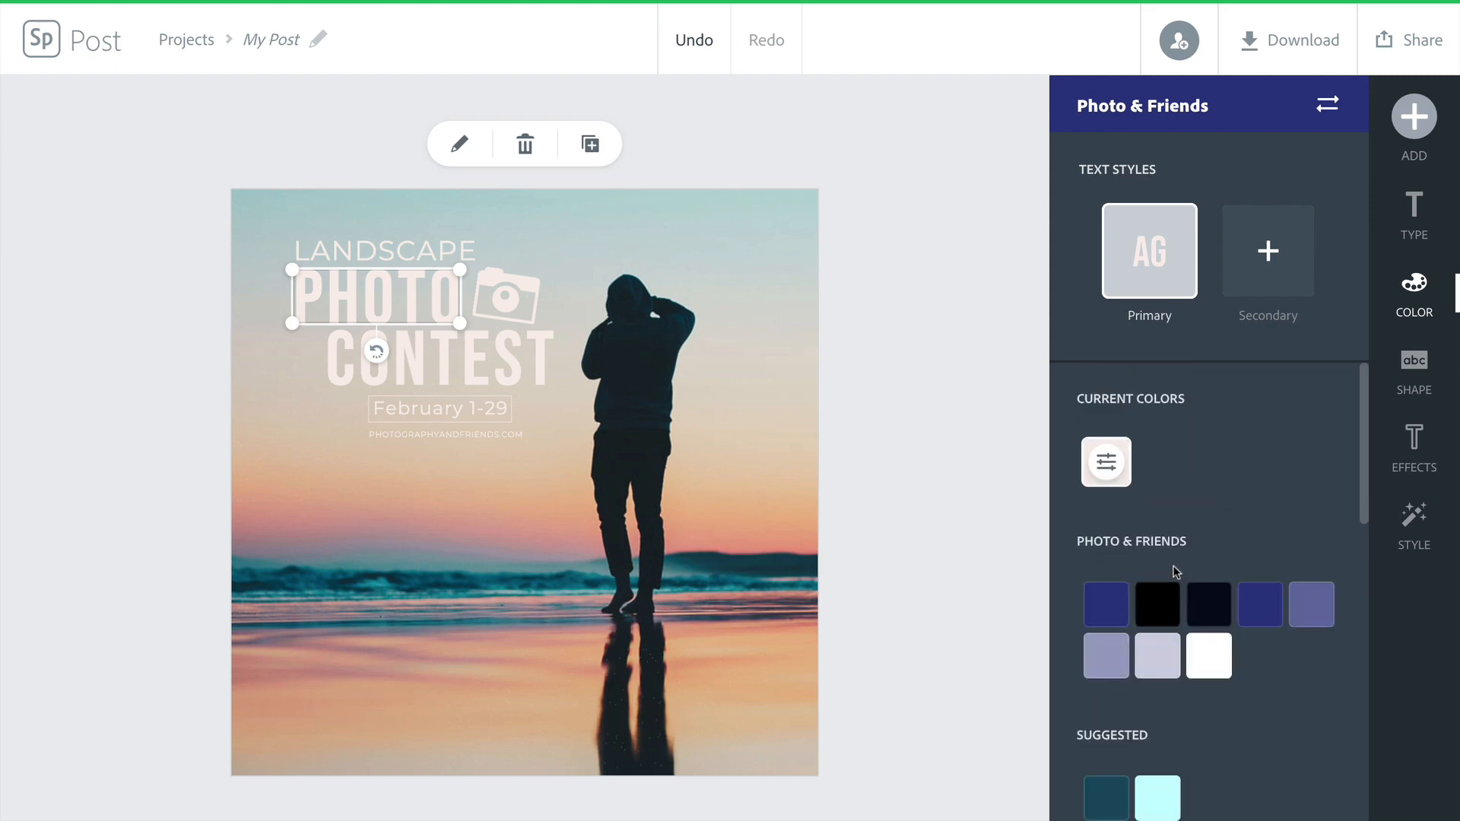
pyautogui.click(1106, 606)
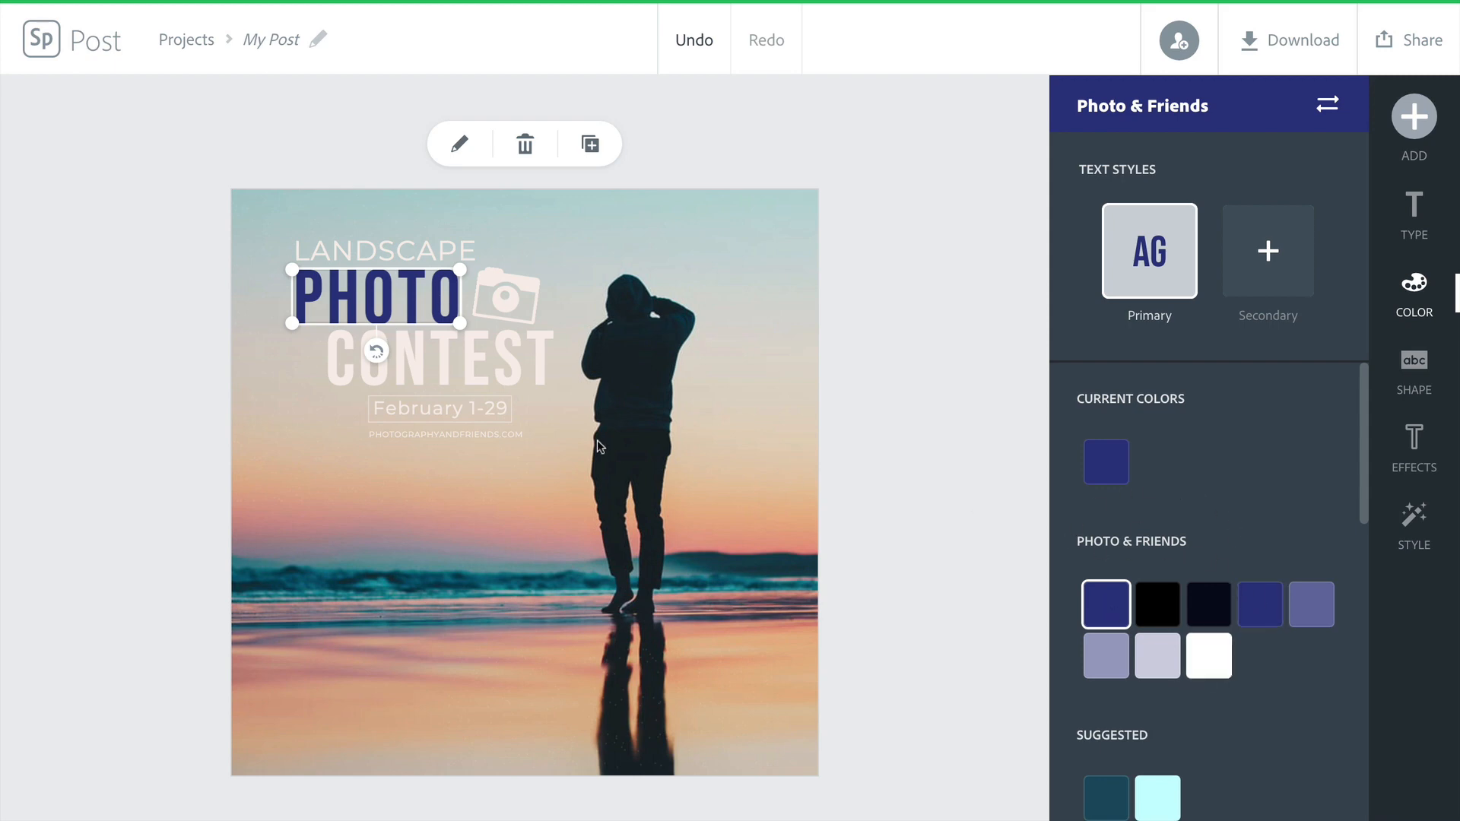
pyautogui.click(516, 368)
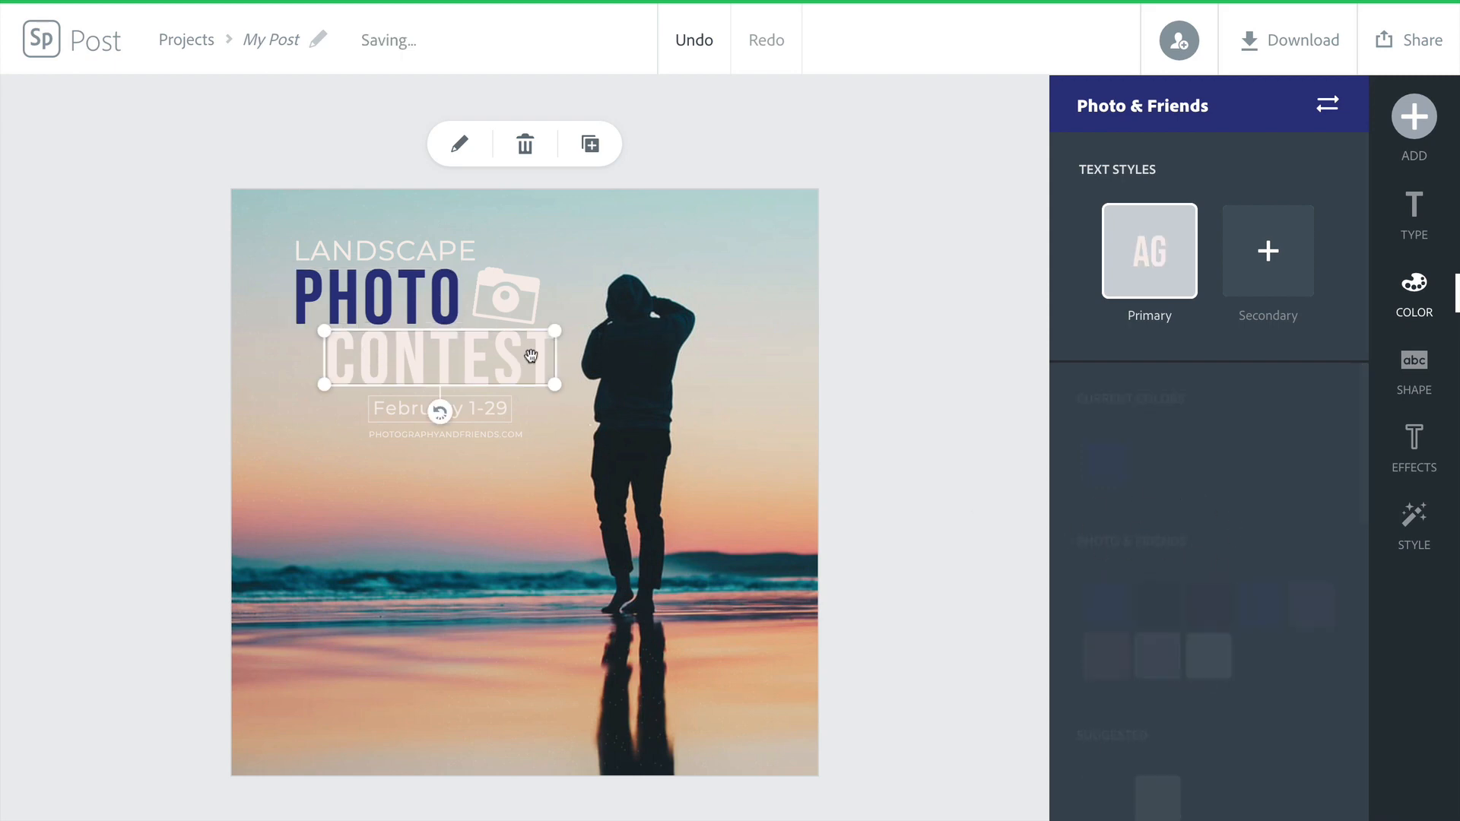
pyautogui.click(1117, 610)
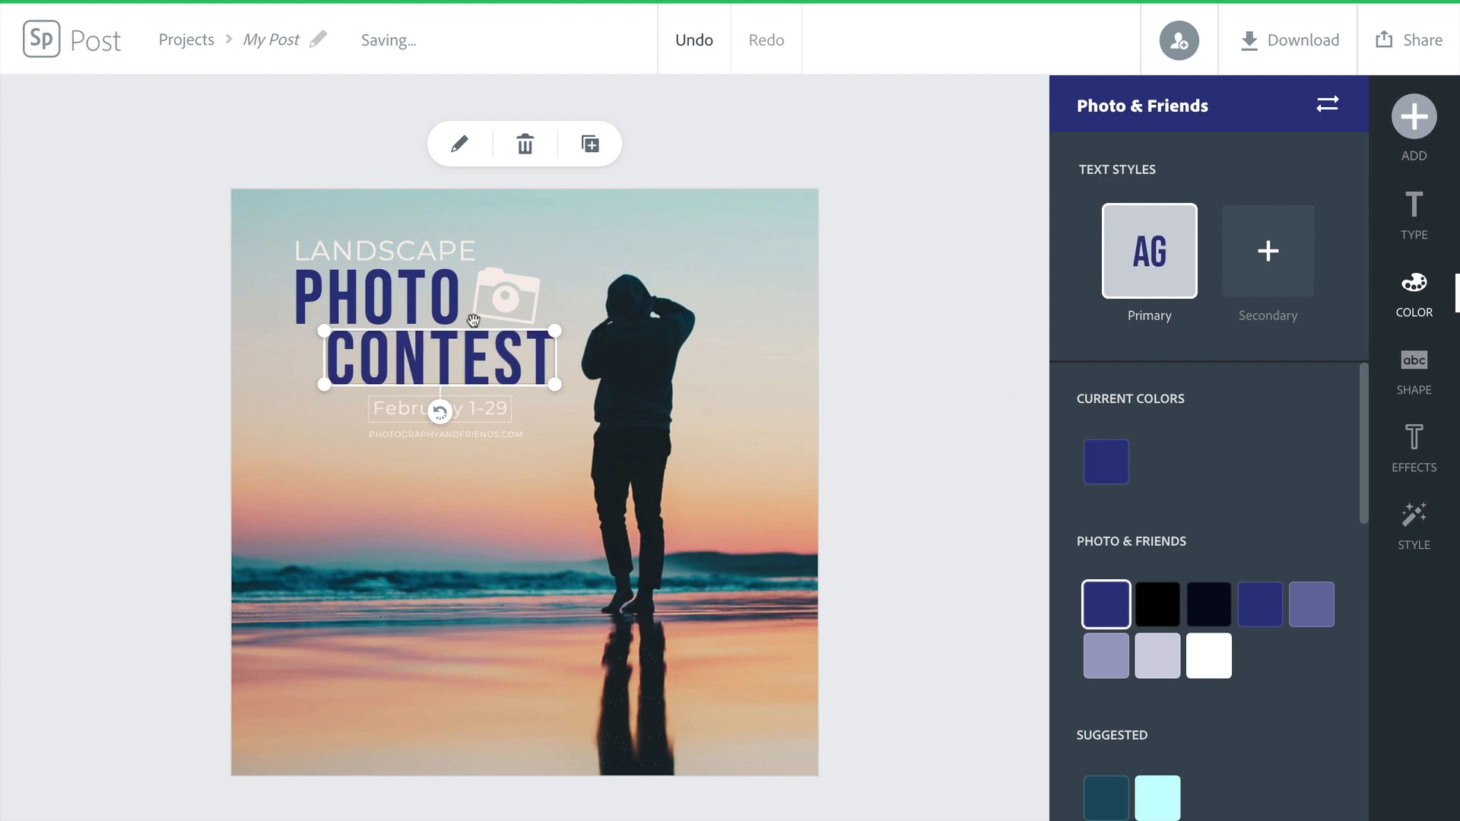
# Try several Photo & Friends brand colors on the word LANDSCAPE and apply the medium purple.
pyautogui.click(406, 251)
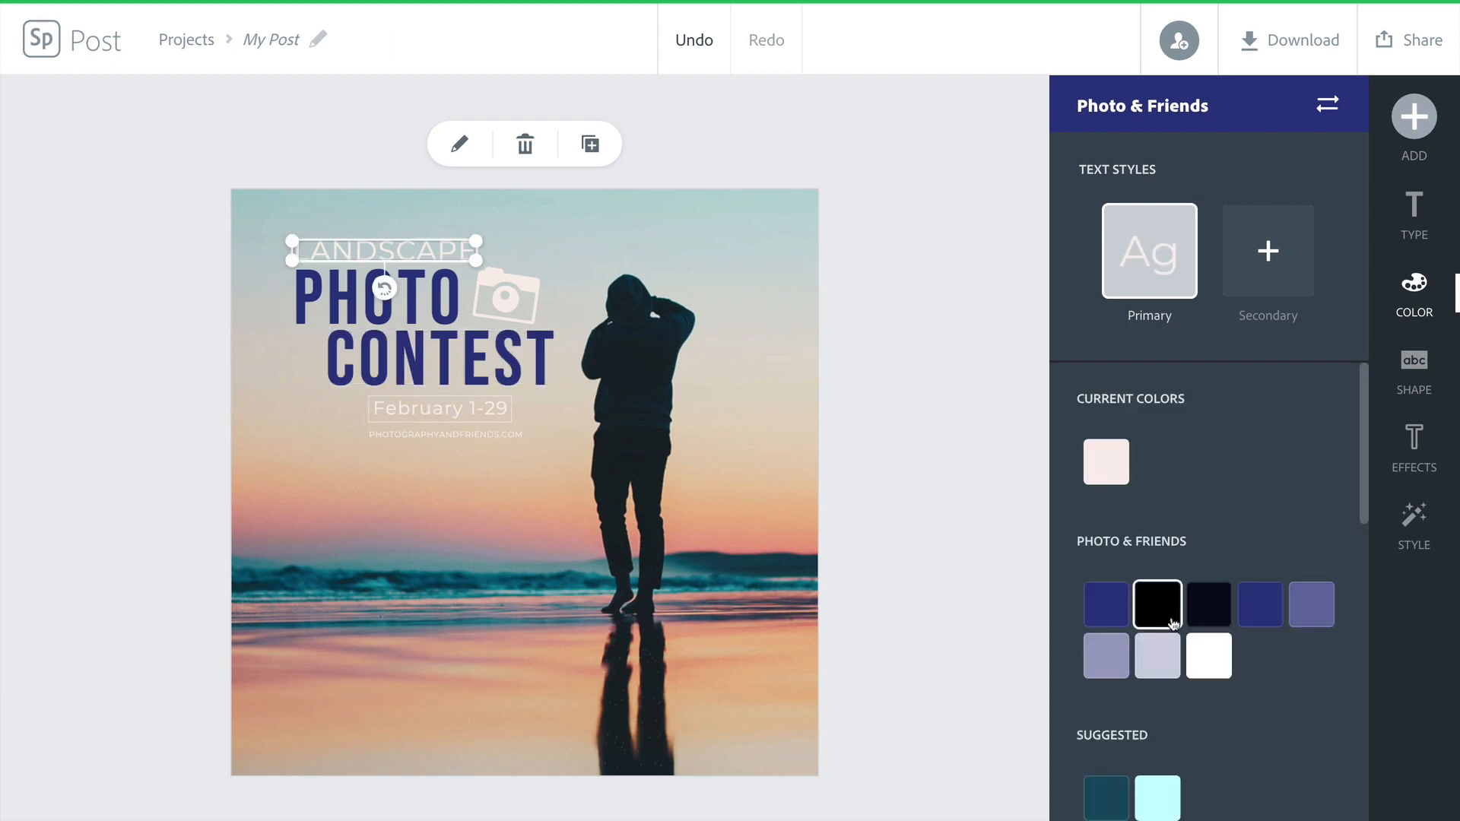
pyautogui.click(1192, 609)
pyautogui.click(1107, 622)
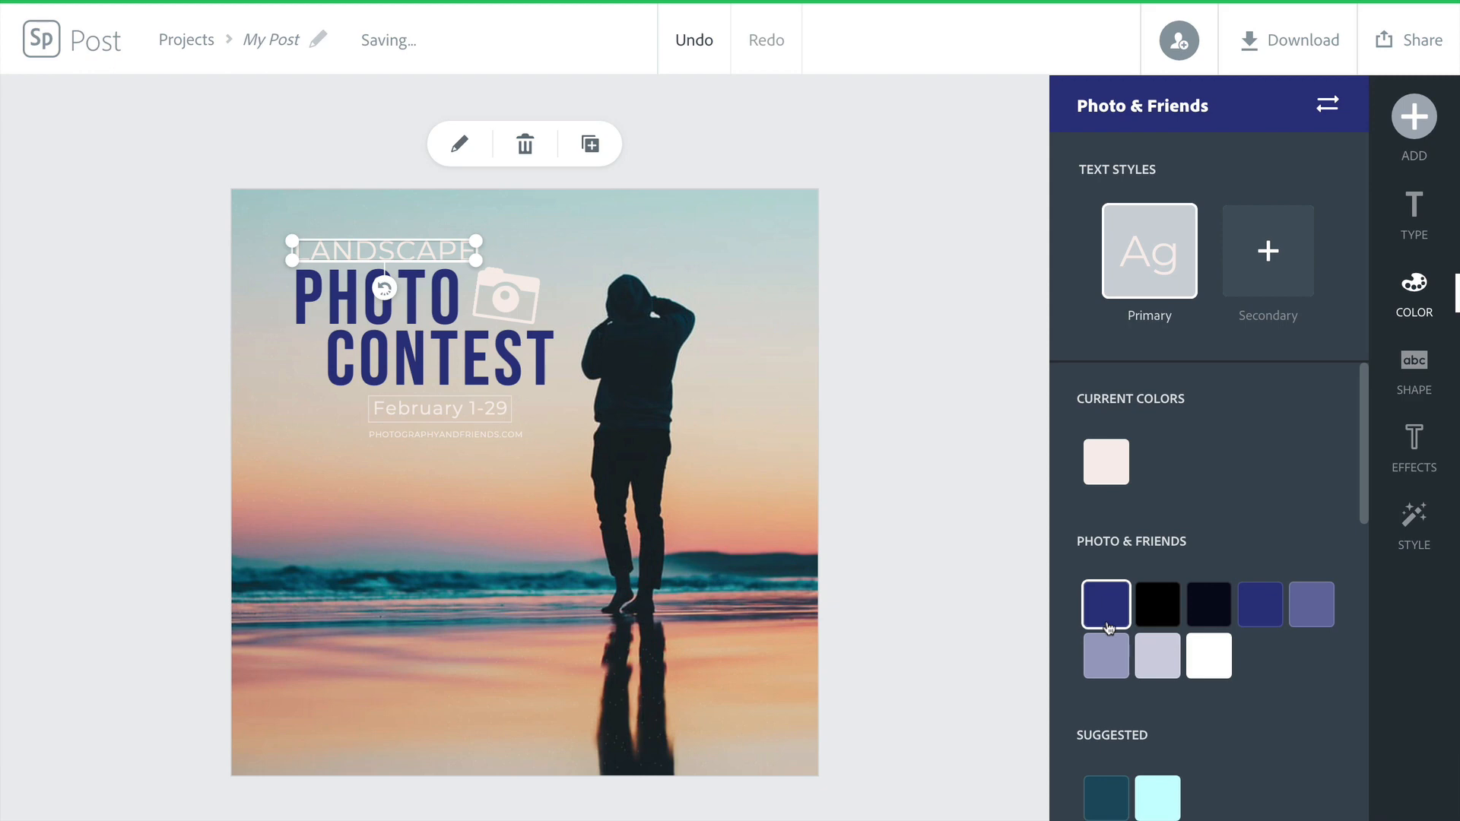
pyautogui.click(1158, 620)
pyautogui.click(1261, 626)
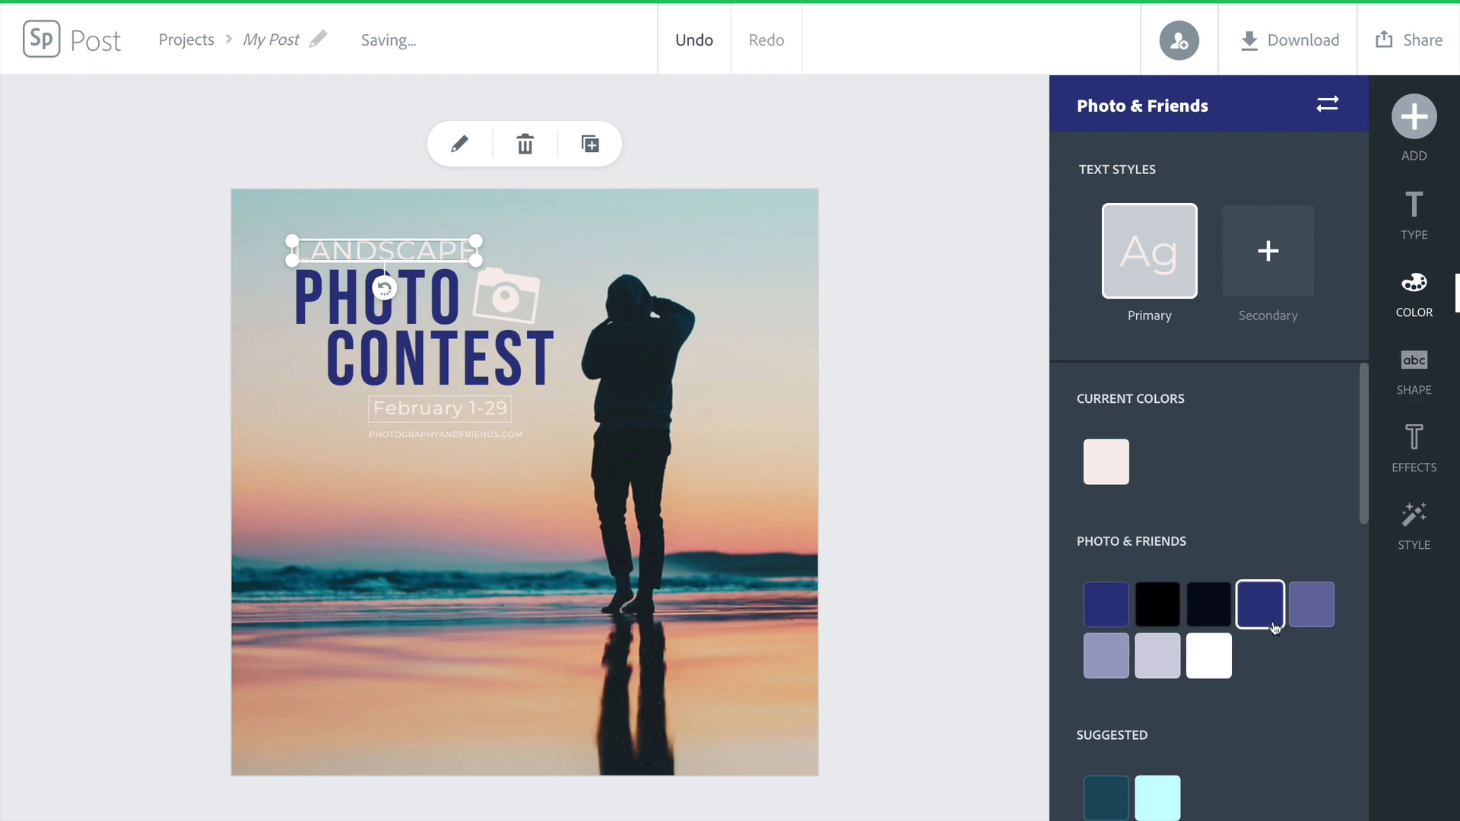
pyautogui.click(1229, 674)
pyautogui.click(1211, 608)
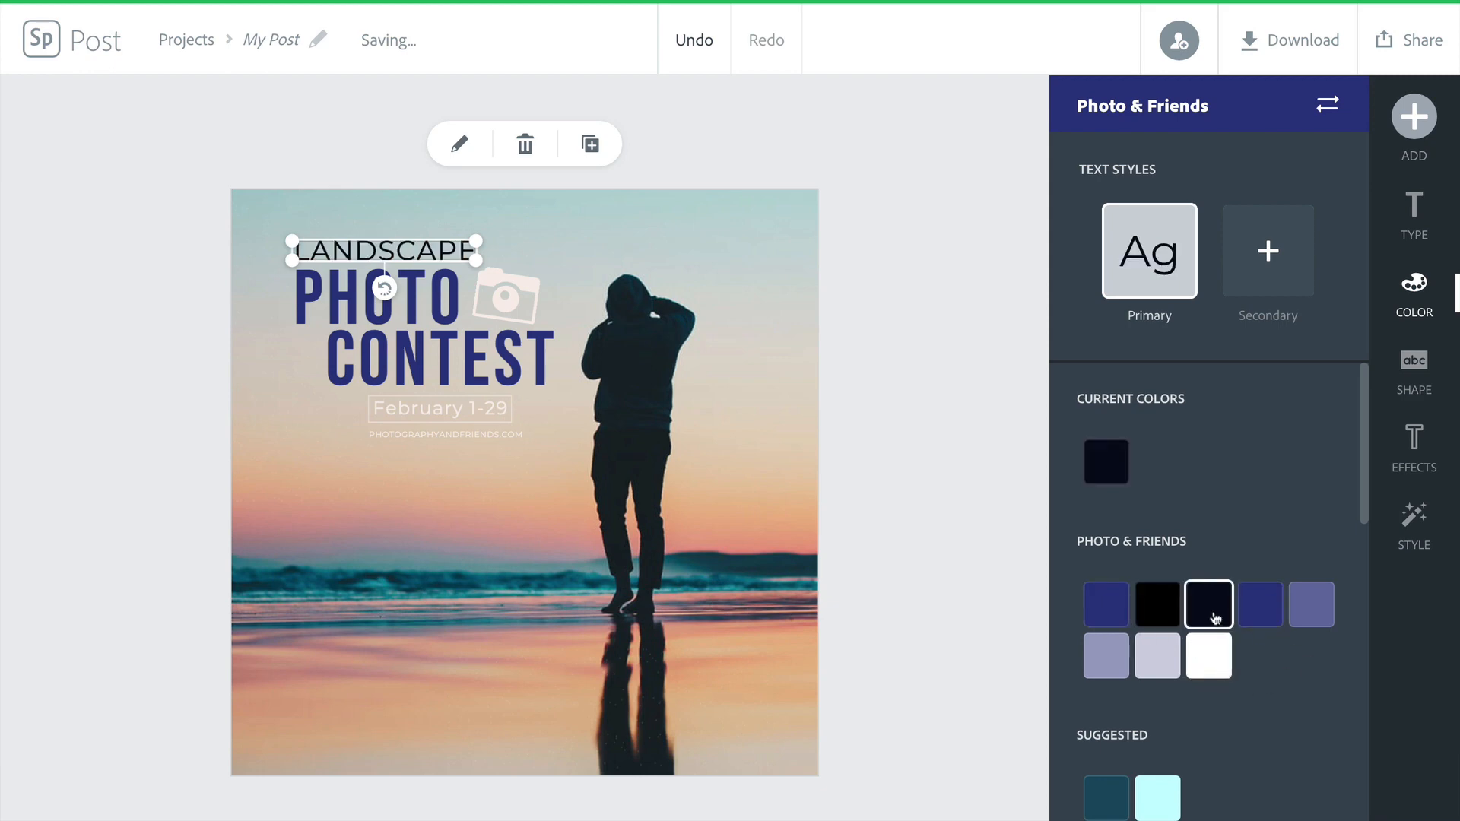
pyautogui.click(1306, 616)
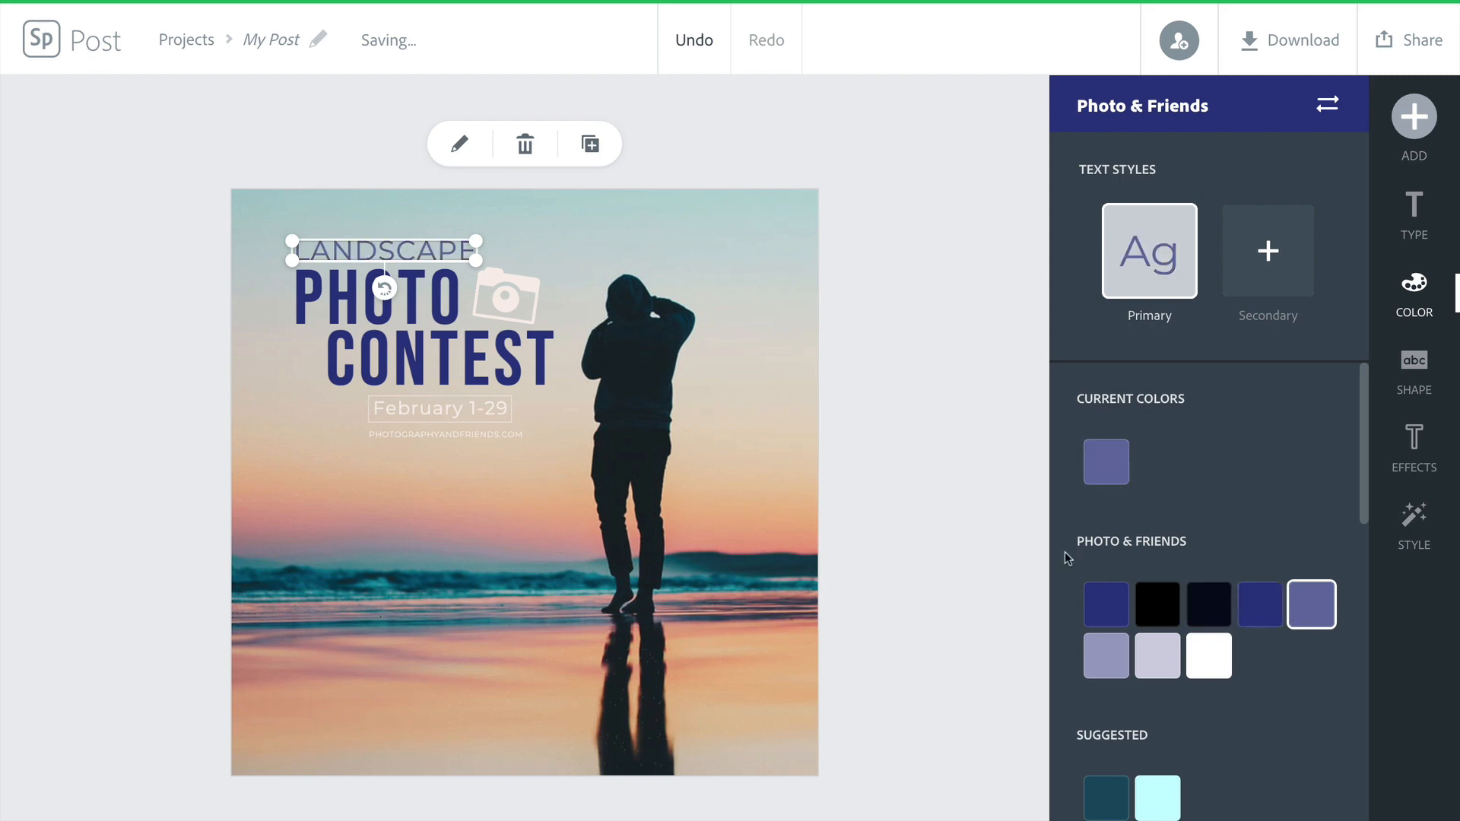
# Try the Photo & Friends brand colors on the camera icon, from white to black and dark blue, and apply the light purple.
pyautogui.click(520, 288)
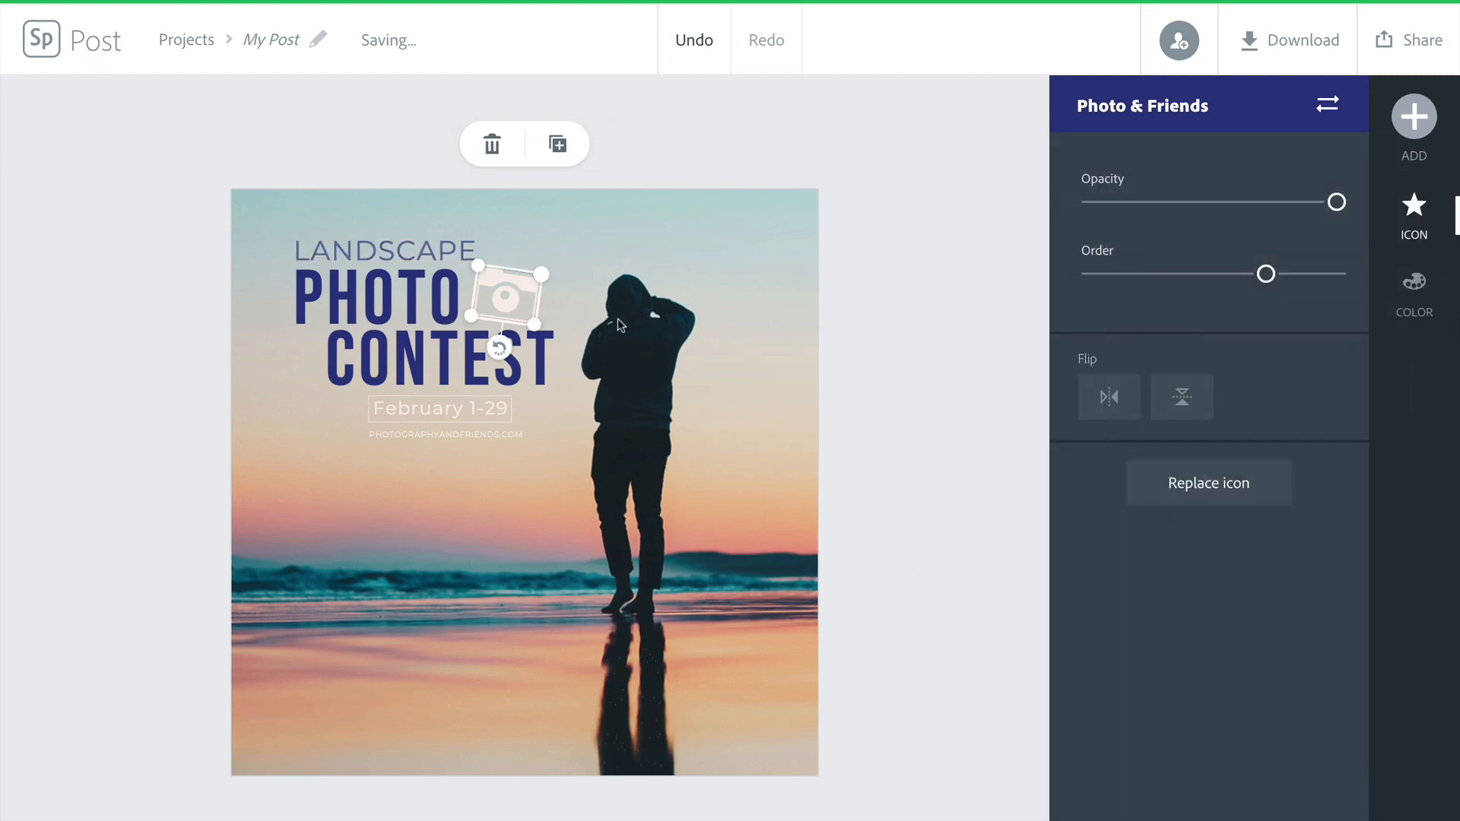
pyautogui.click(1409, 305)
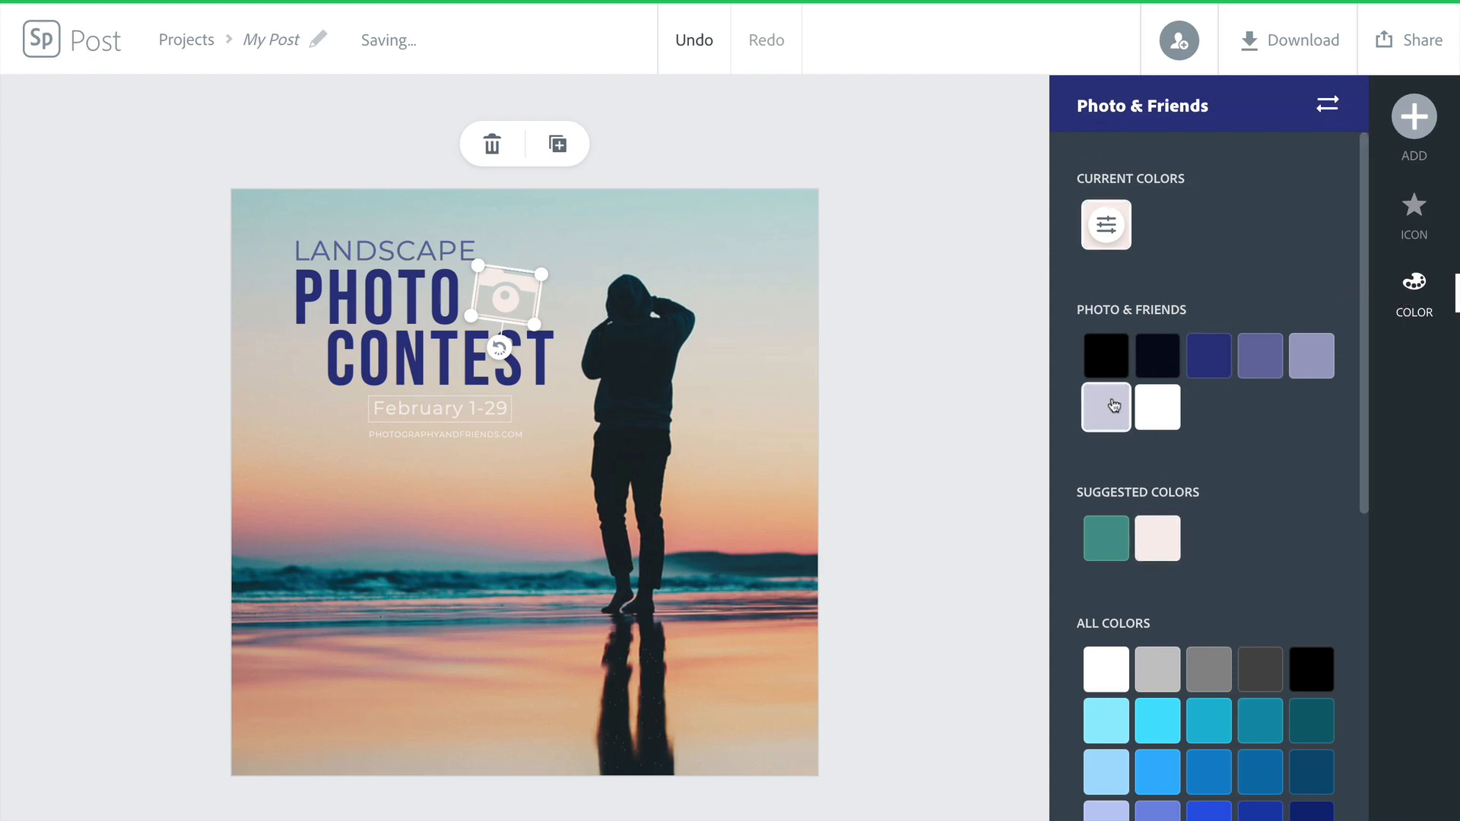
pyautogui.click(1268, 369)
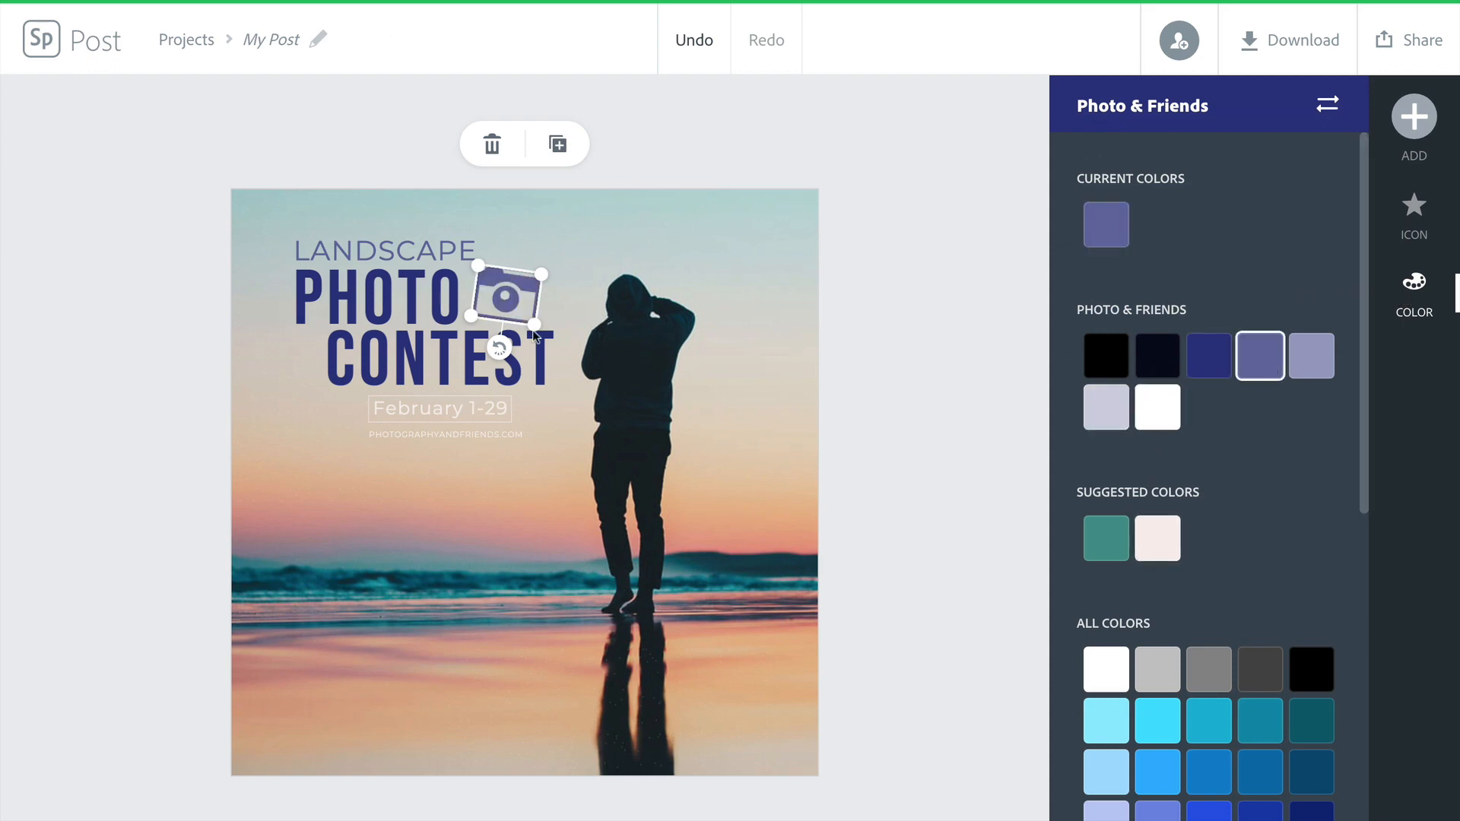
pyautogui.click(1106, 411)
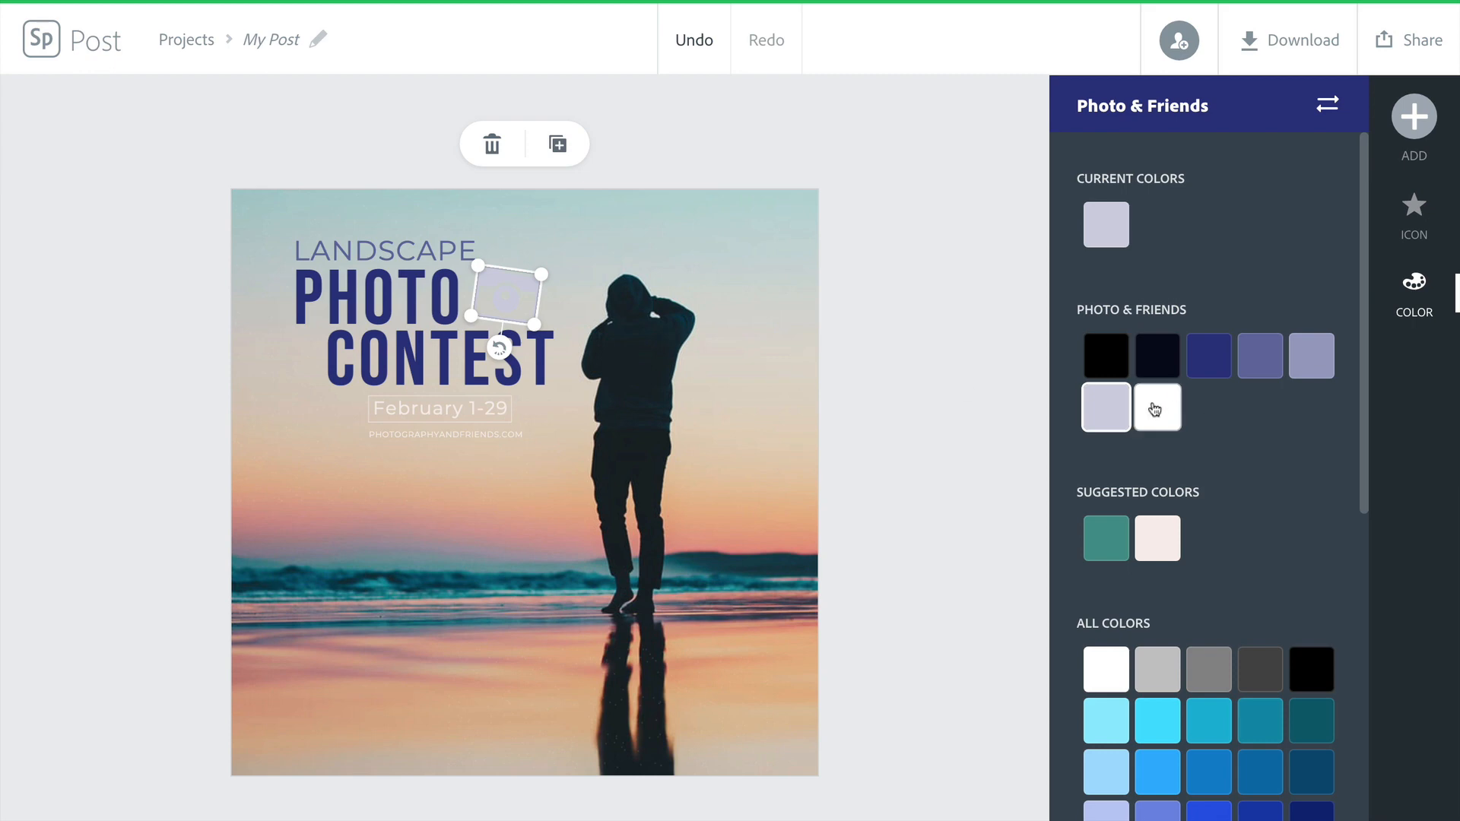
pyautogui.click(1171, 420)
pyautogui.click(1111, 362)
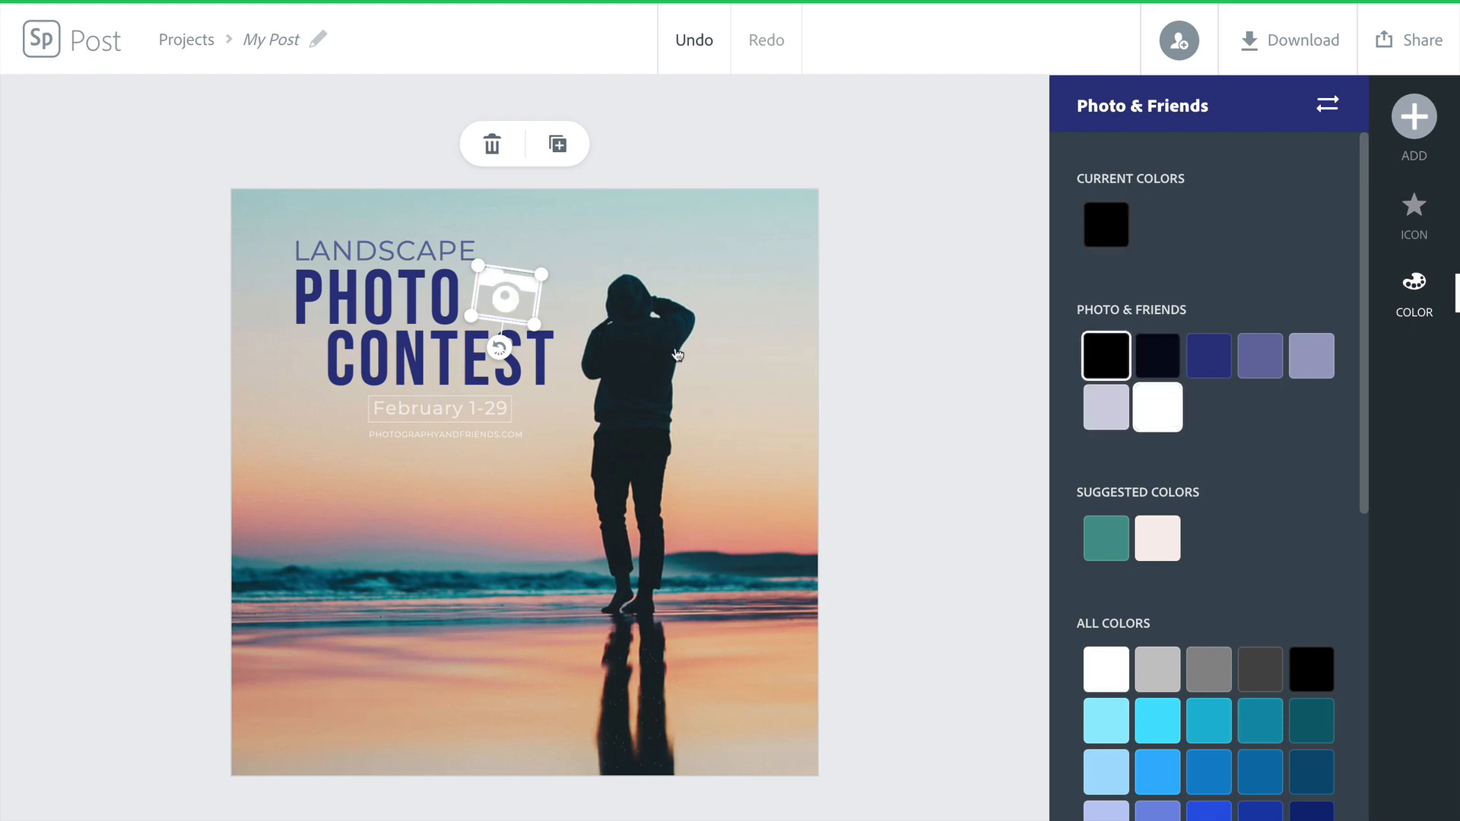
pyautogui.click(1156, 358)
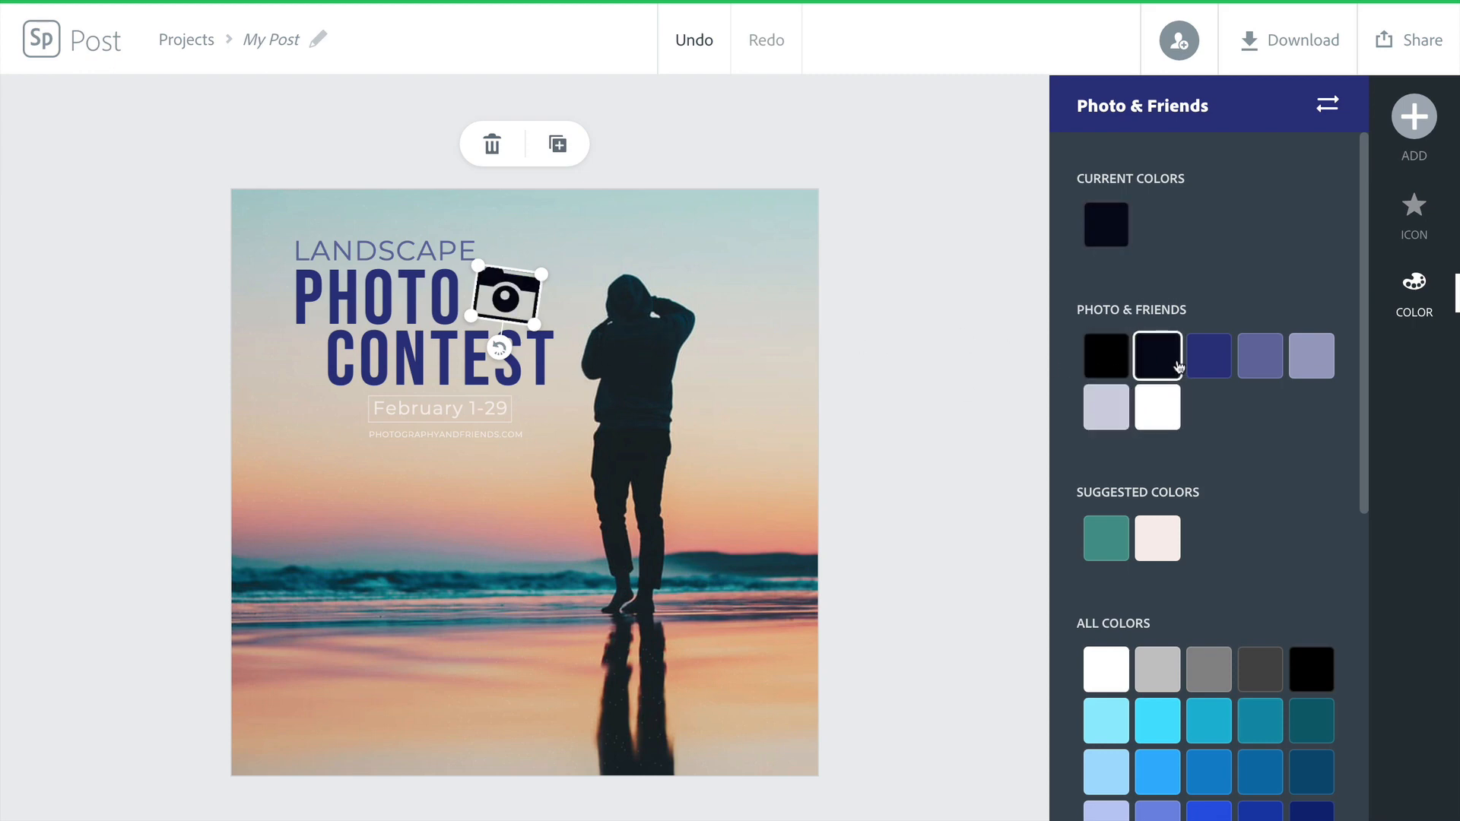
pyautogui.click(1220, 366)
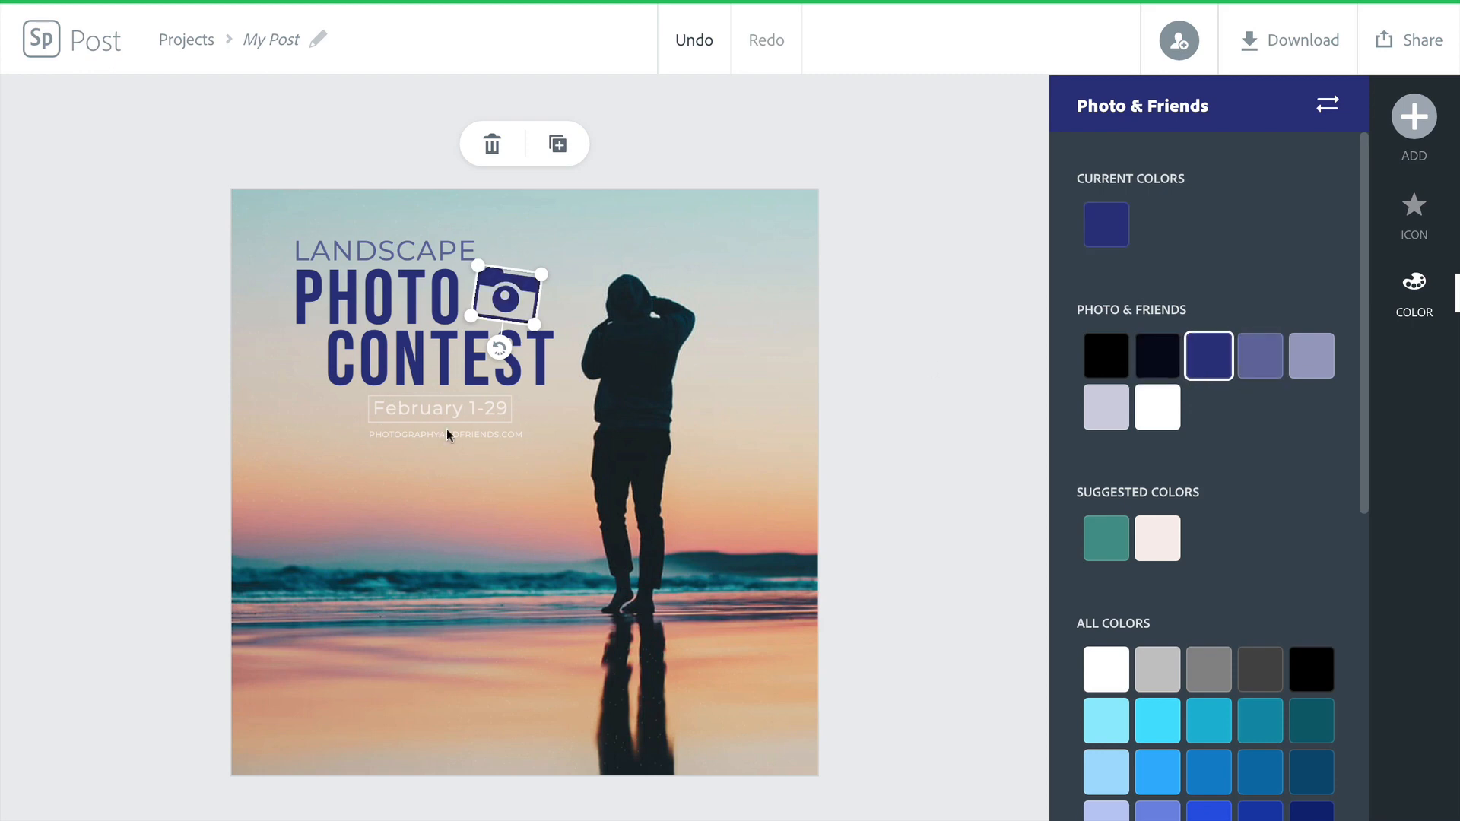
pyautogui.click(1303, 371)
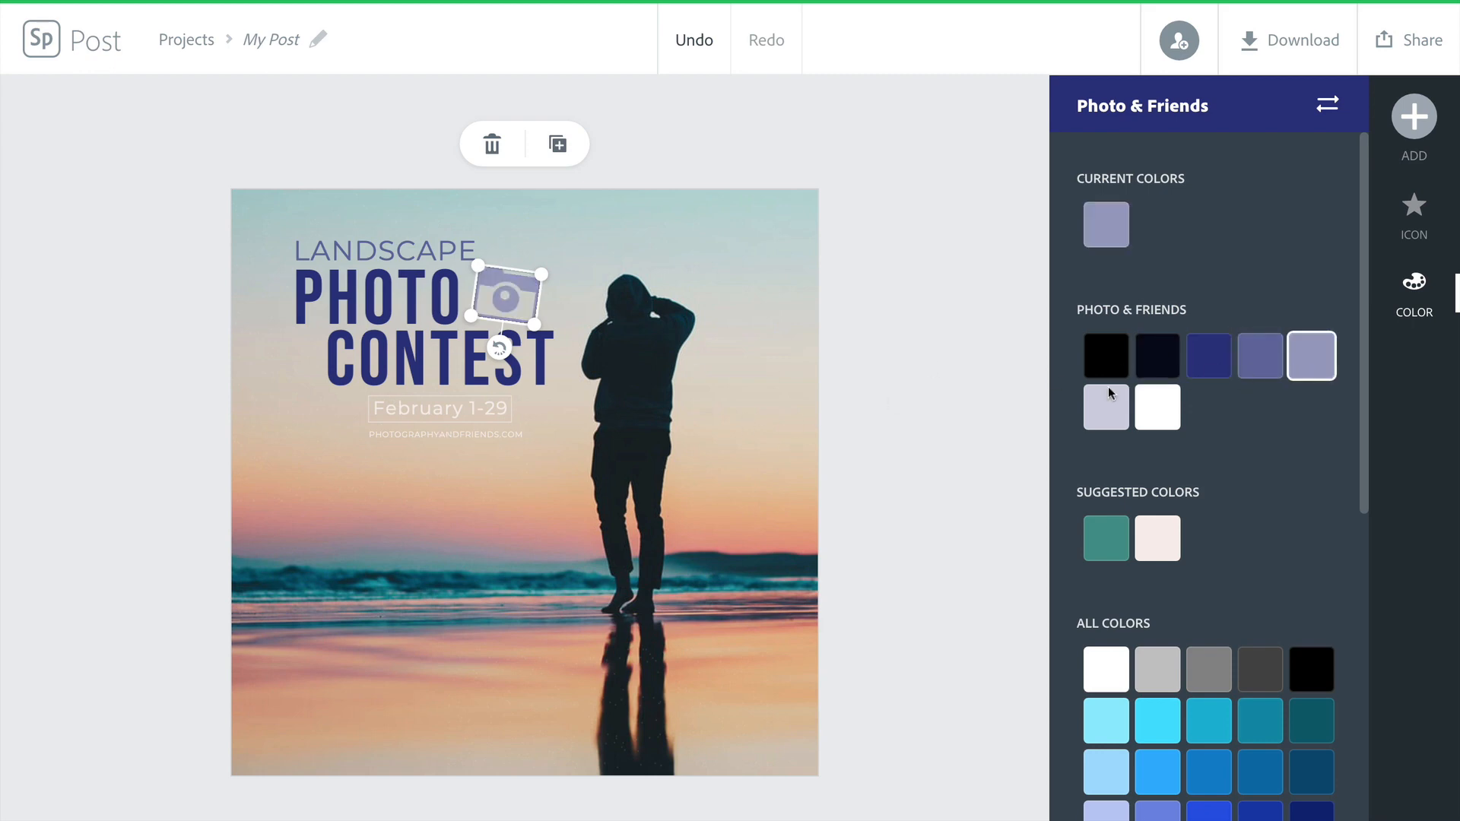
# Add the solid square backing shape behind the February 1-29 date text.
pyautogui.click(460, 405)
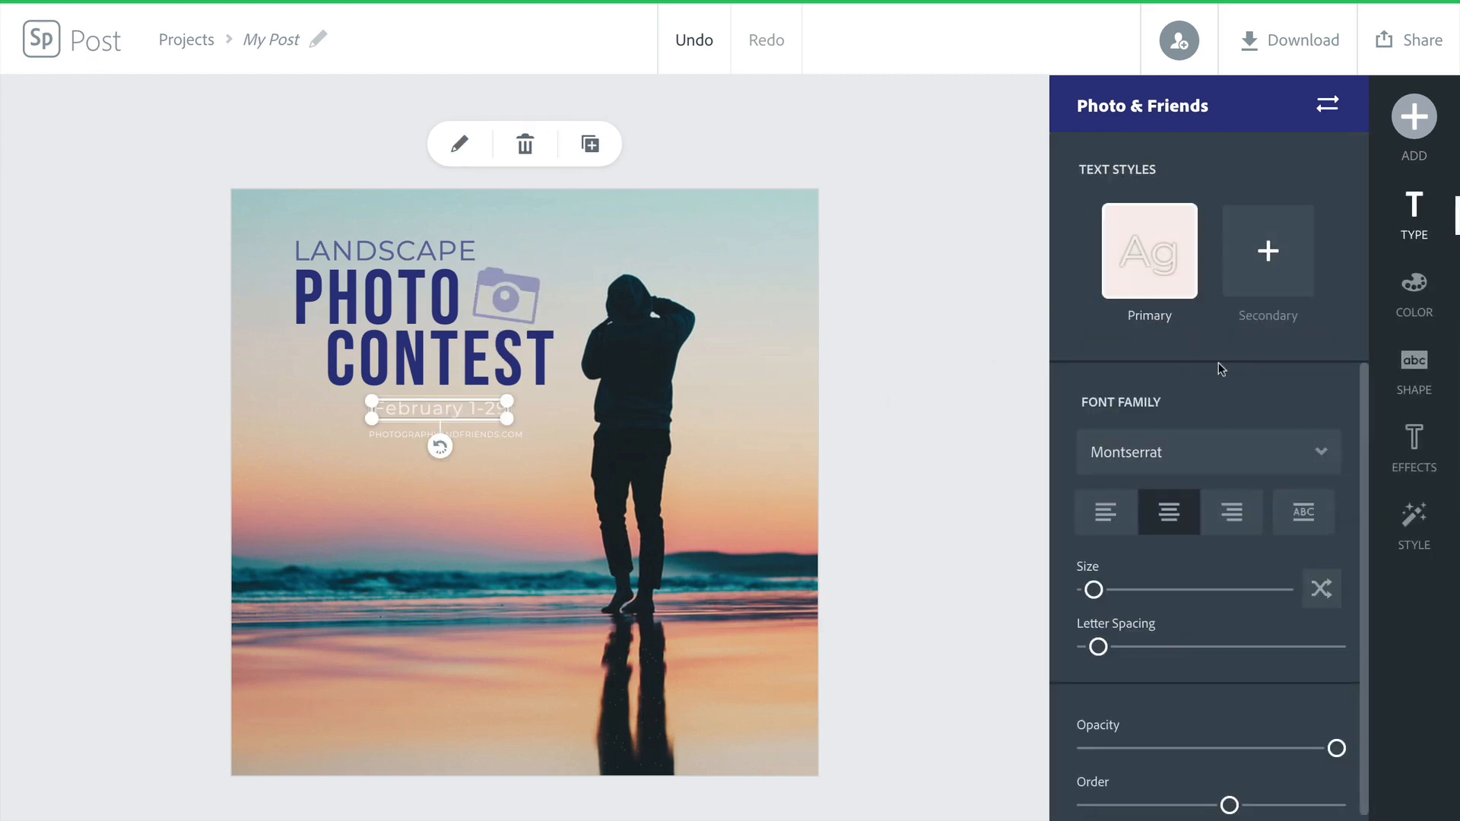
pyautogui.click(1415, 293)
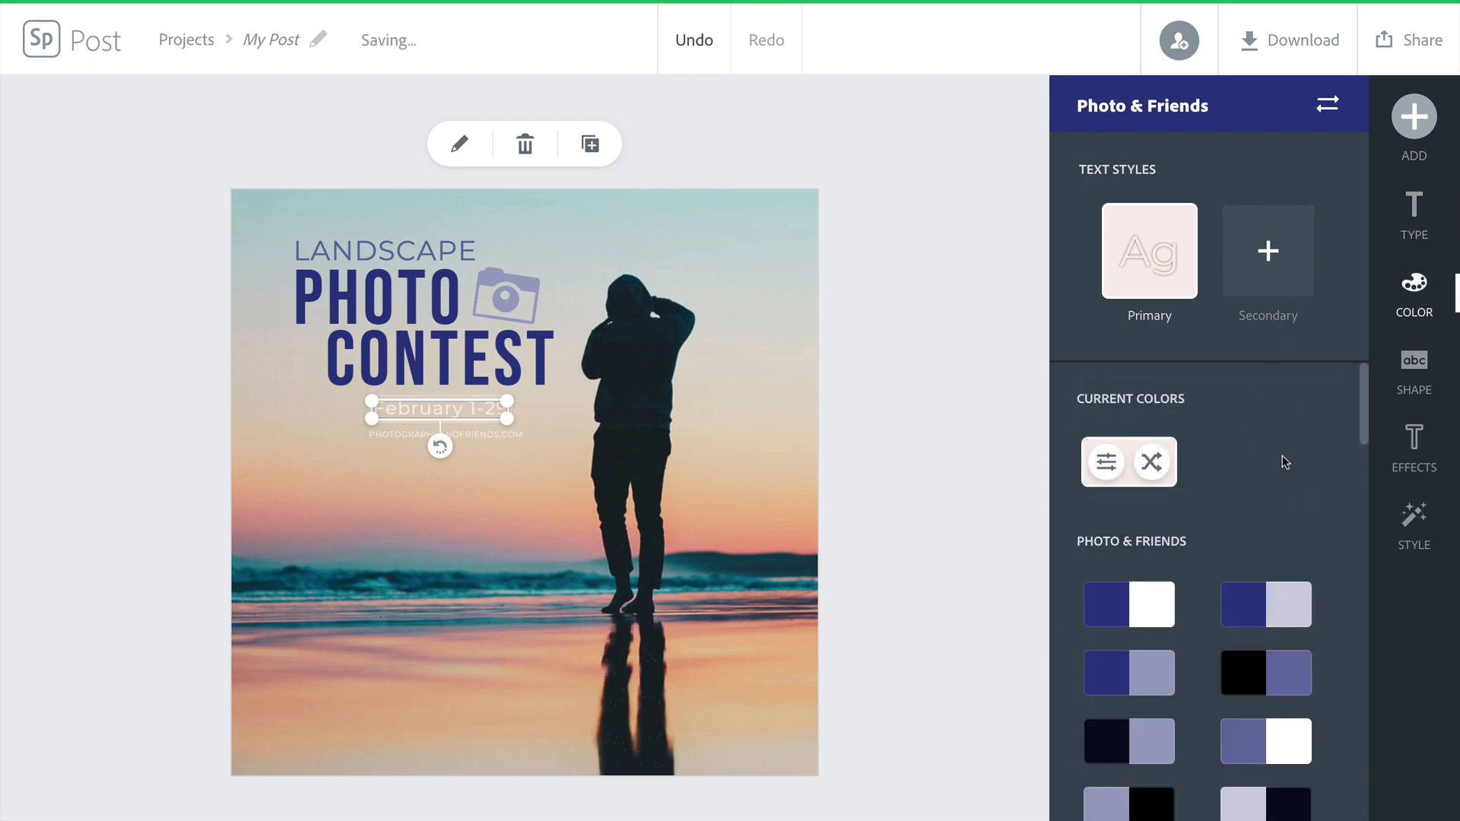
pyautogui.scroll(-1, 1282, 455)
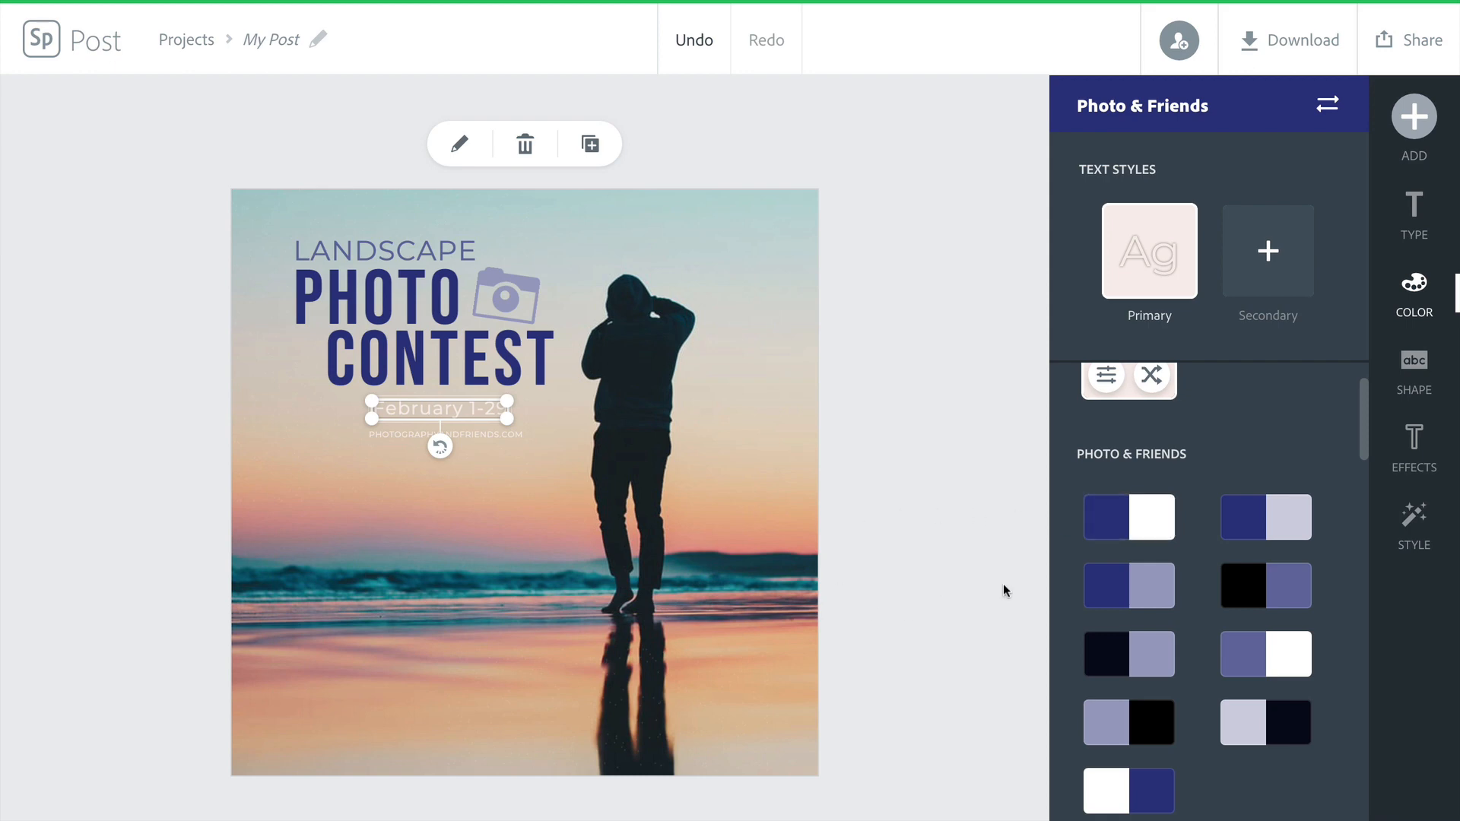
pyautogui.click(1415, 371)
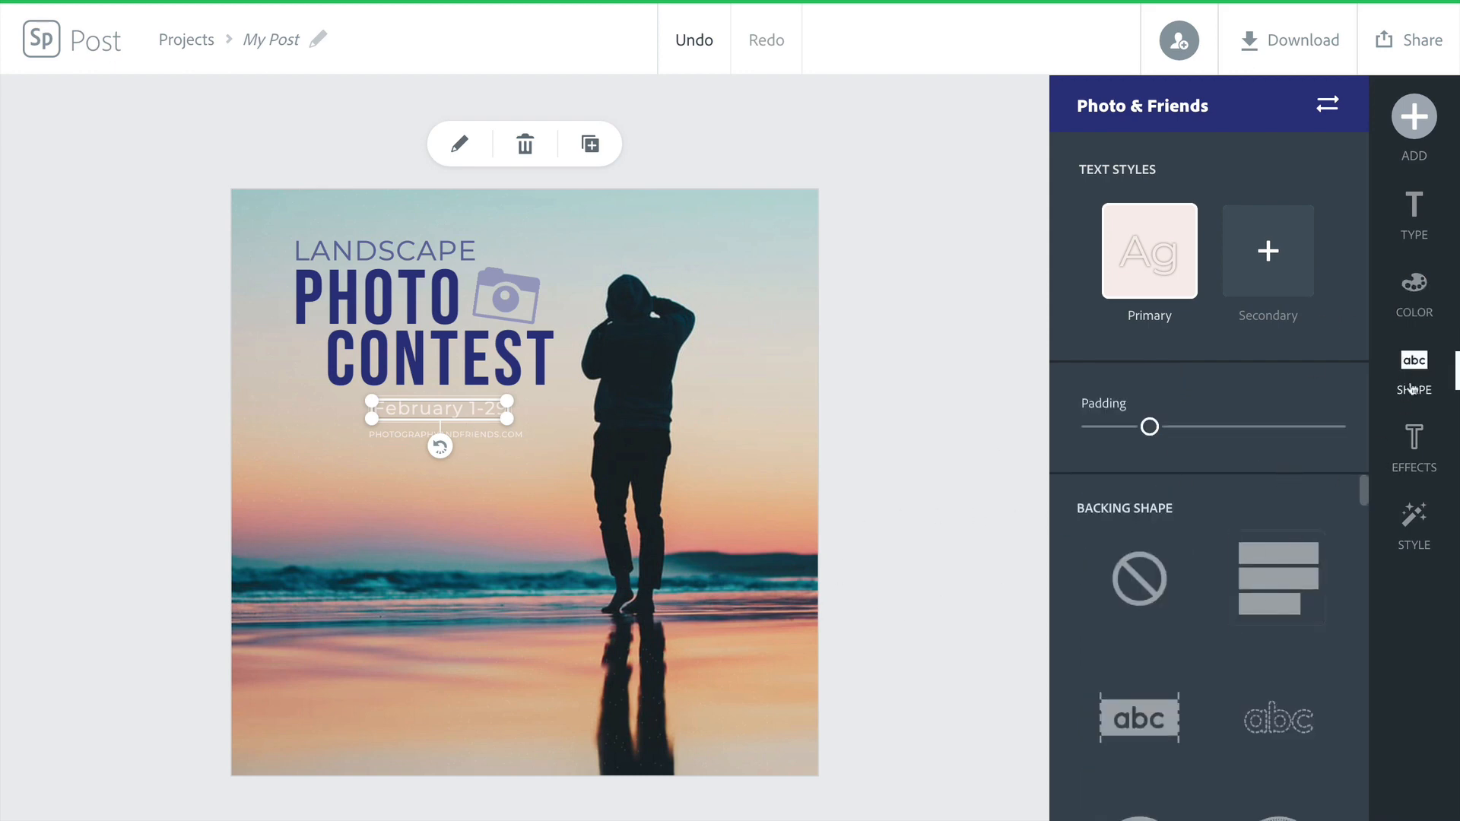
pyautogui.scroll(-6, 1217, 646)
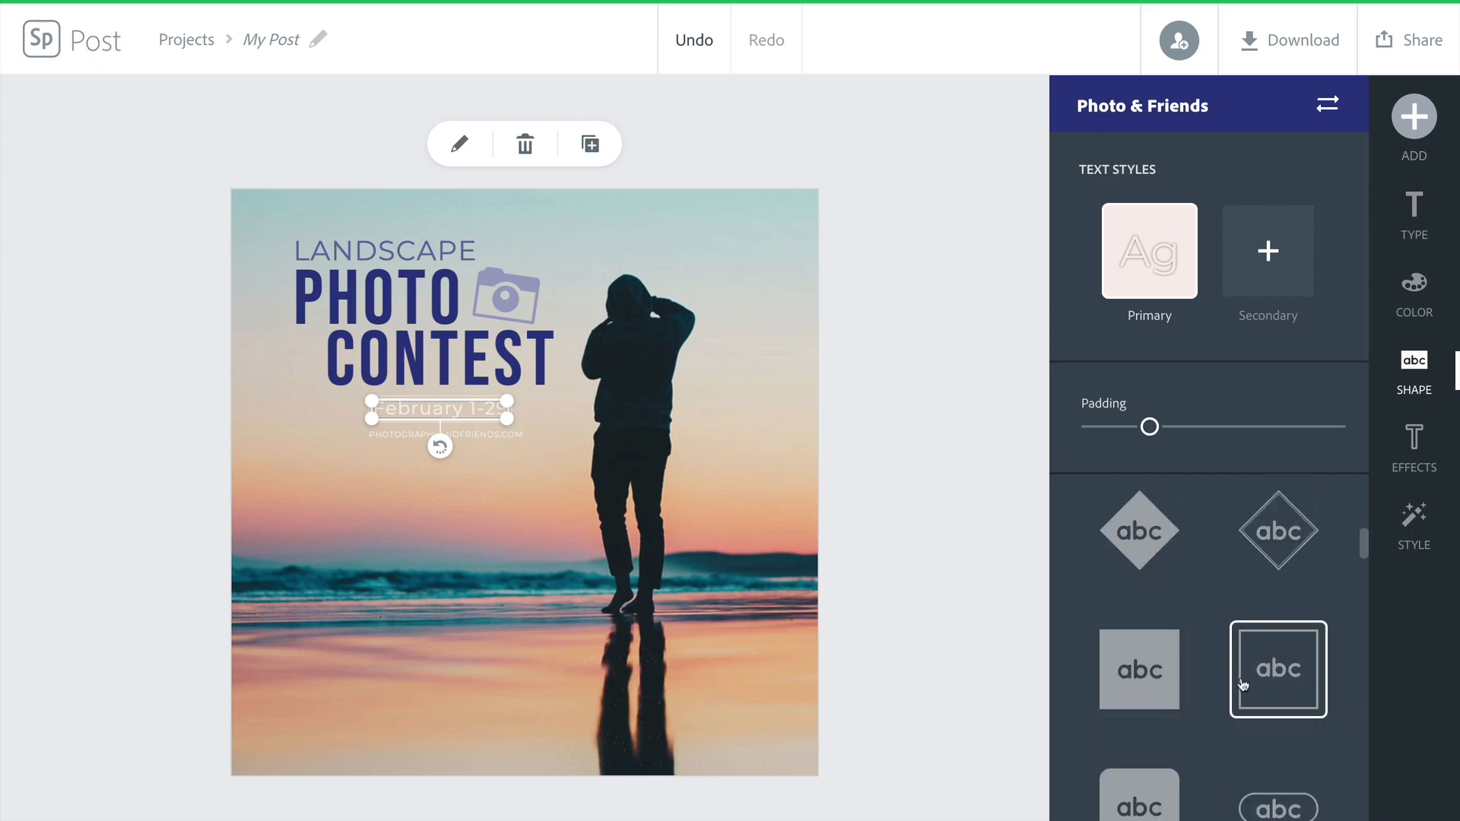
pyautogui.click(1137, 684)
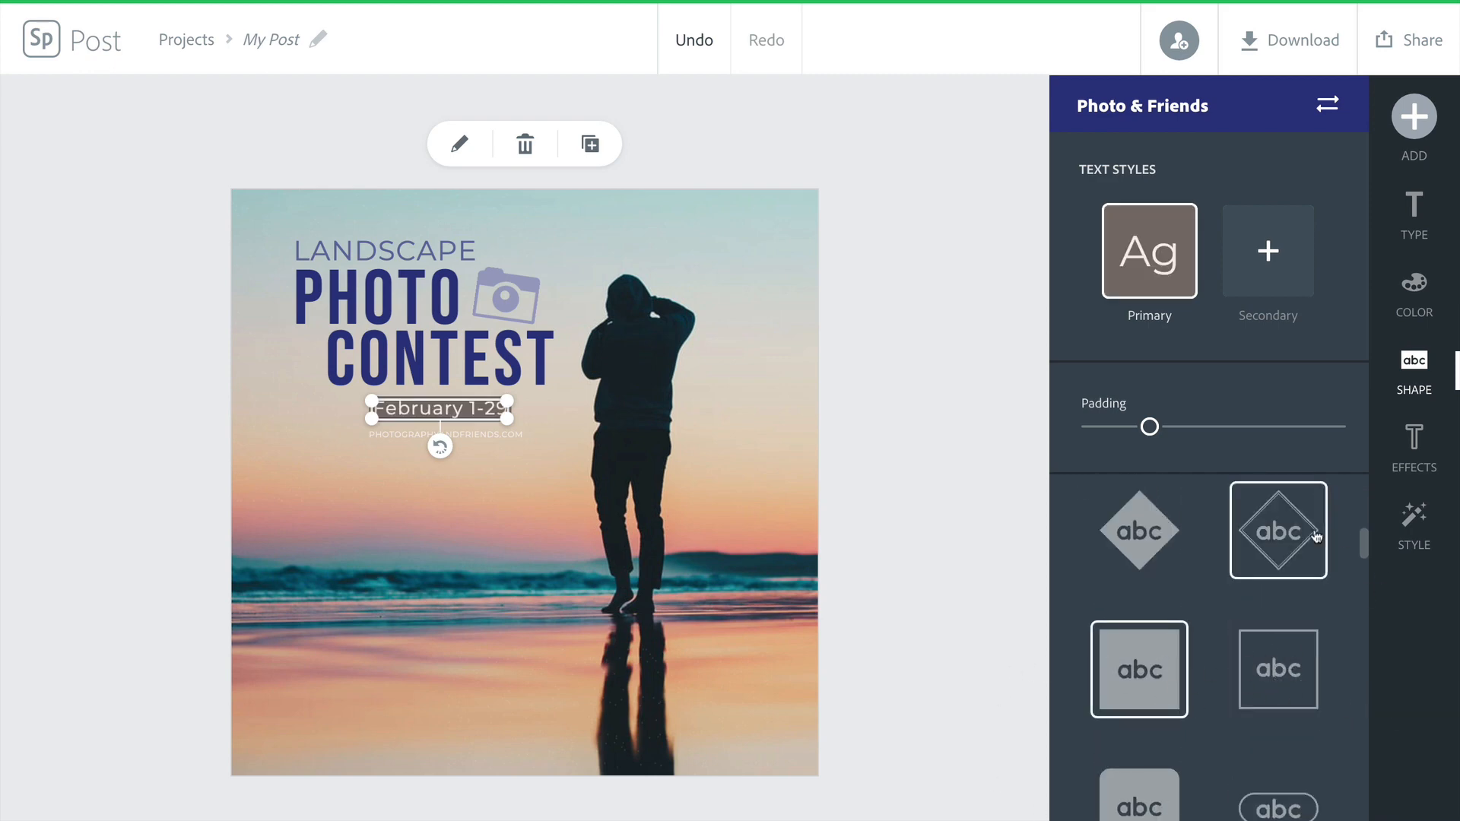
pyautogui.scroll(6, 1273, 595)
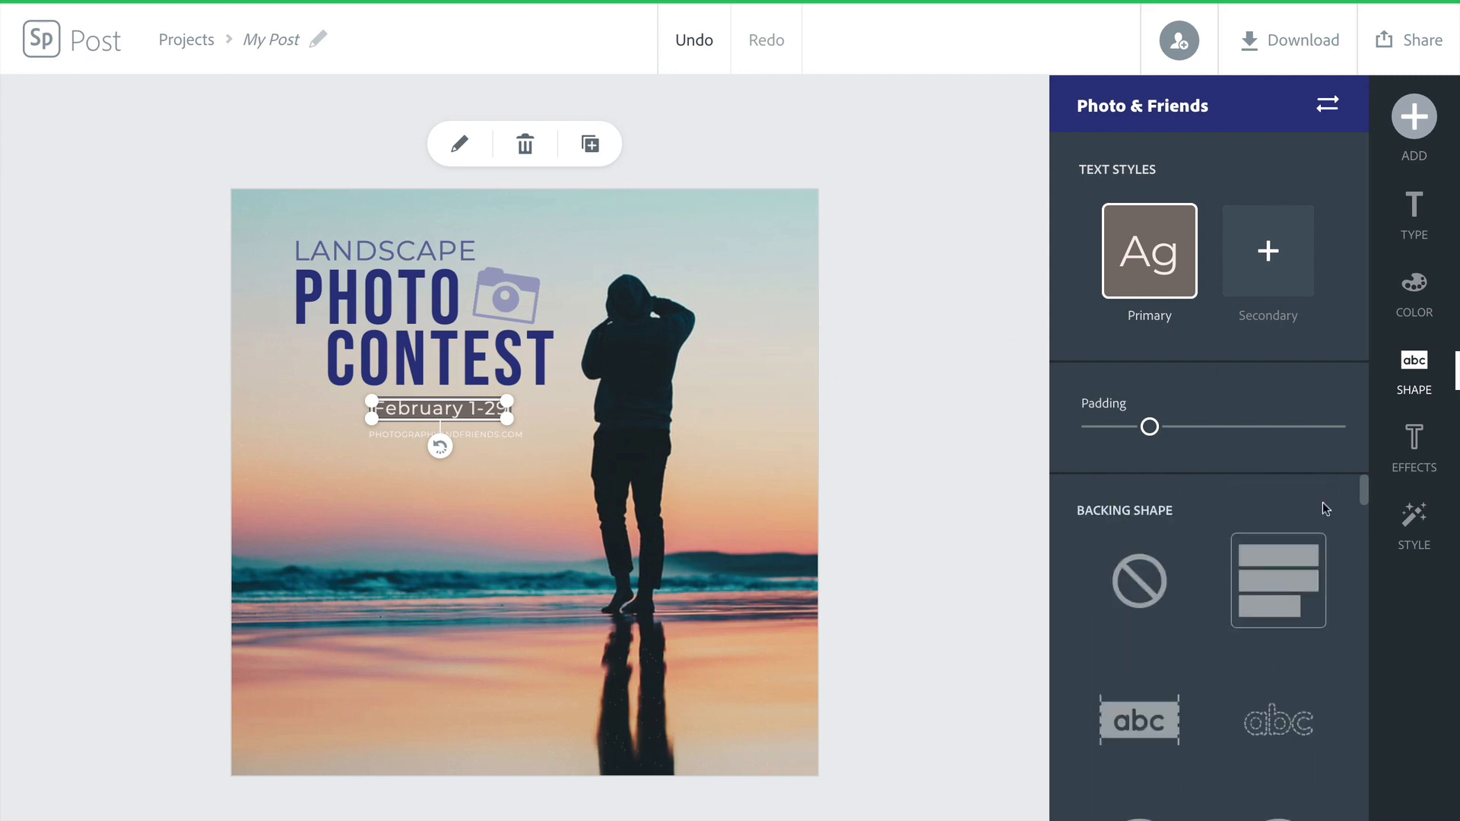
# Apply the dark blue and white Photo & Friends color pair to the date, shuffled to white text on a dark blue backing.
pyautogui.click(1415, 292)
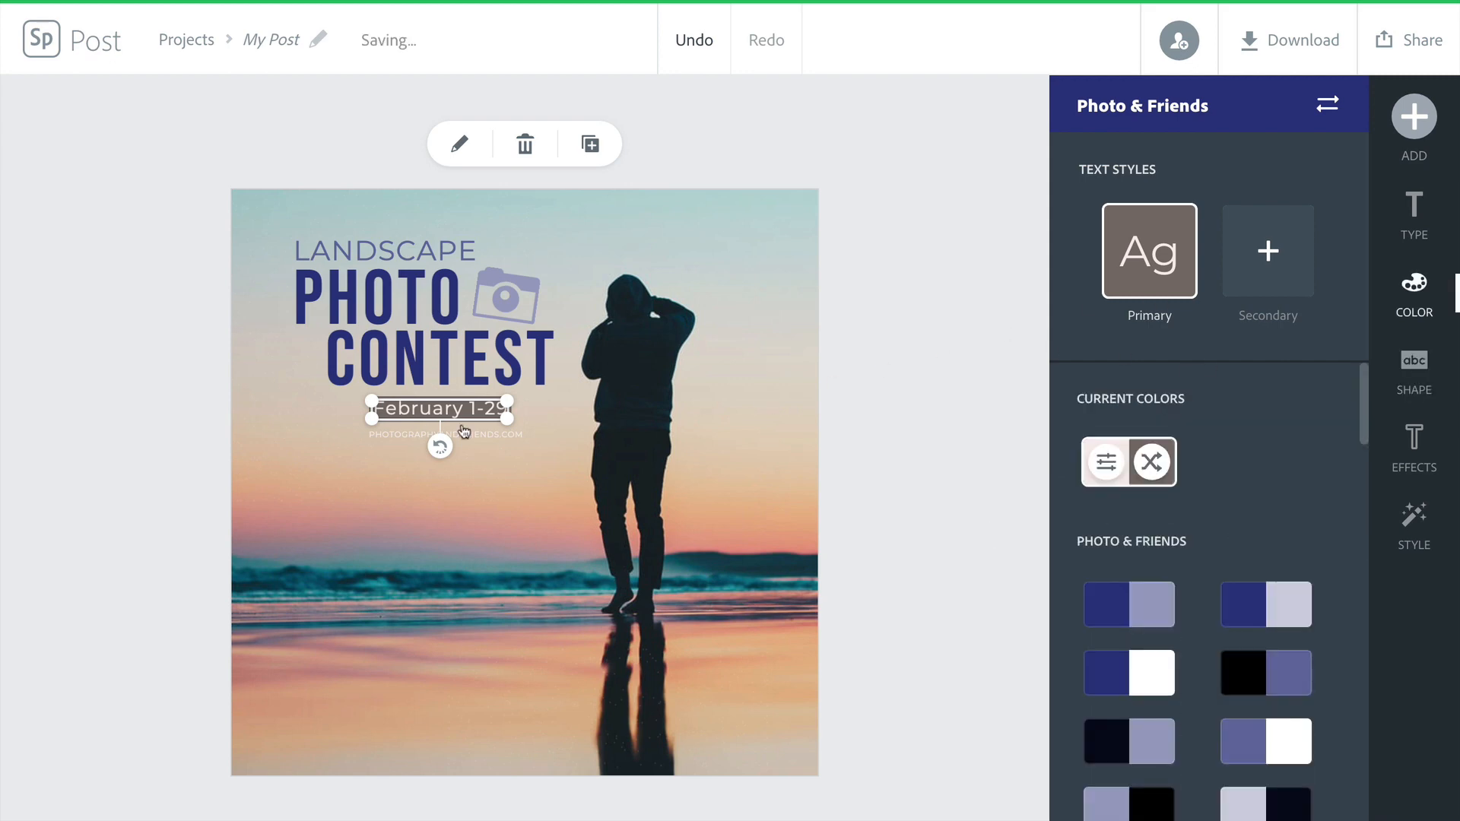
pyautogui.click(614, 414)
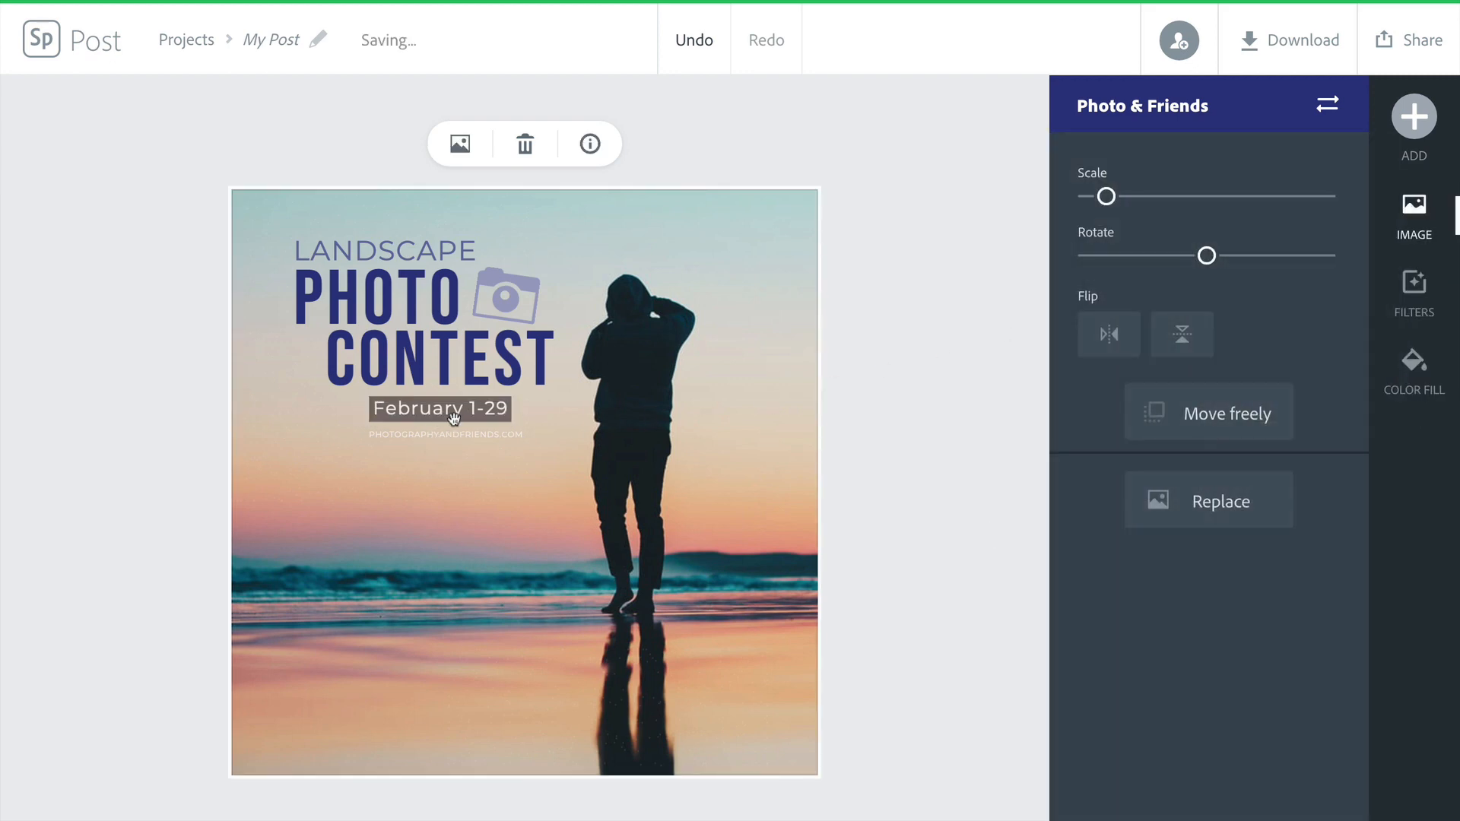
pyautogui.click(448, 420)
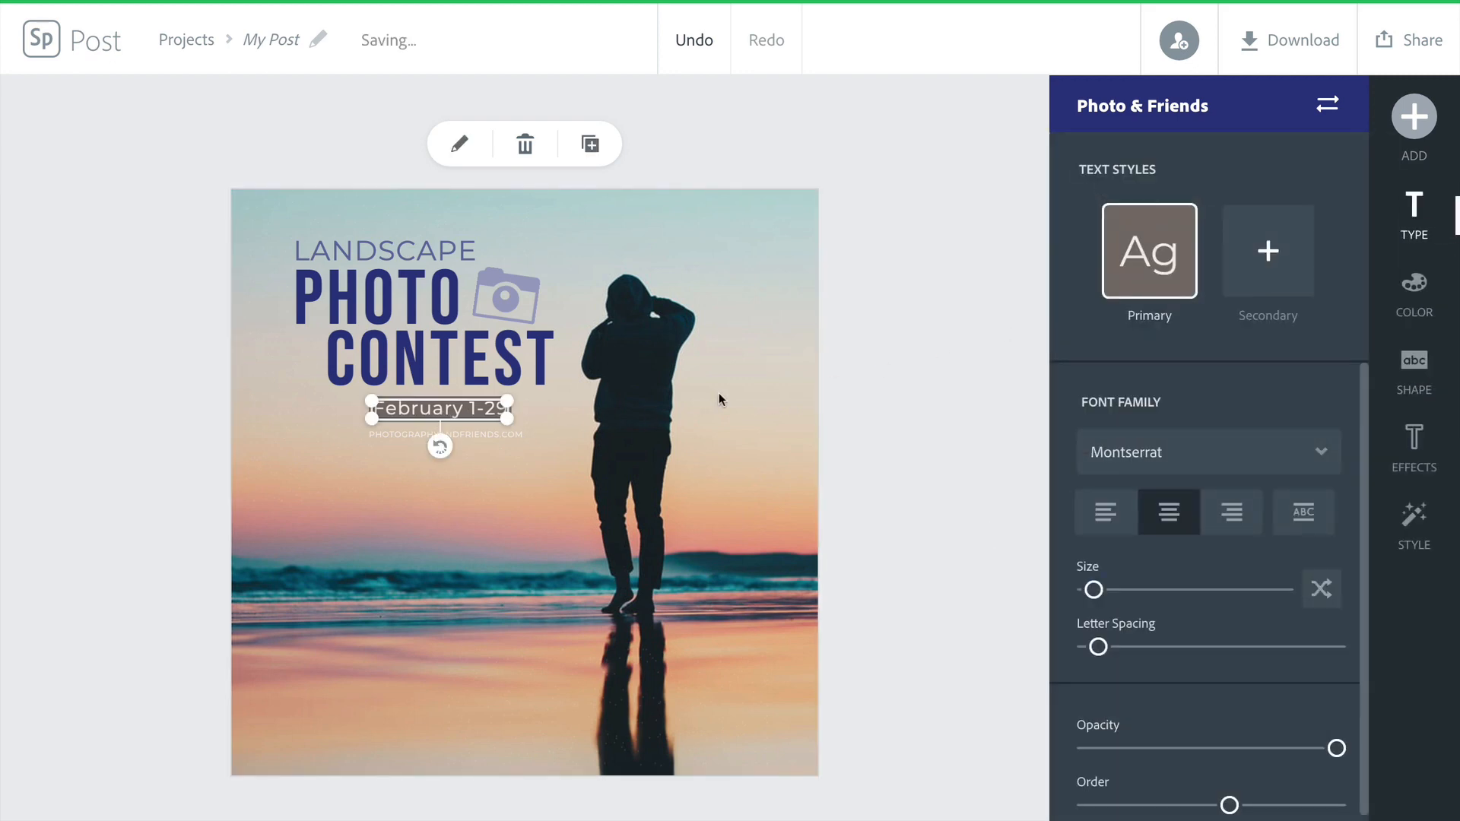
pyautogui.click(1422, 283)
pyautogui.scroll(-1, 1269, 432)
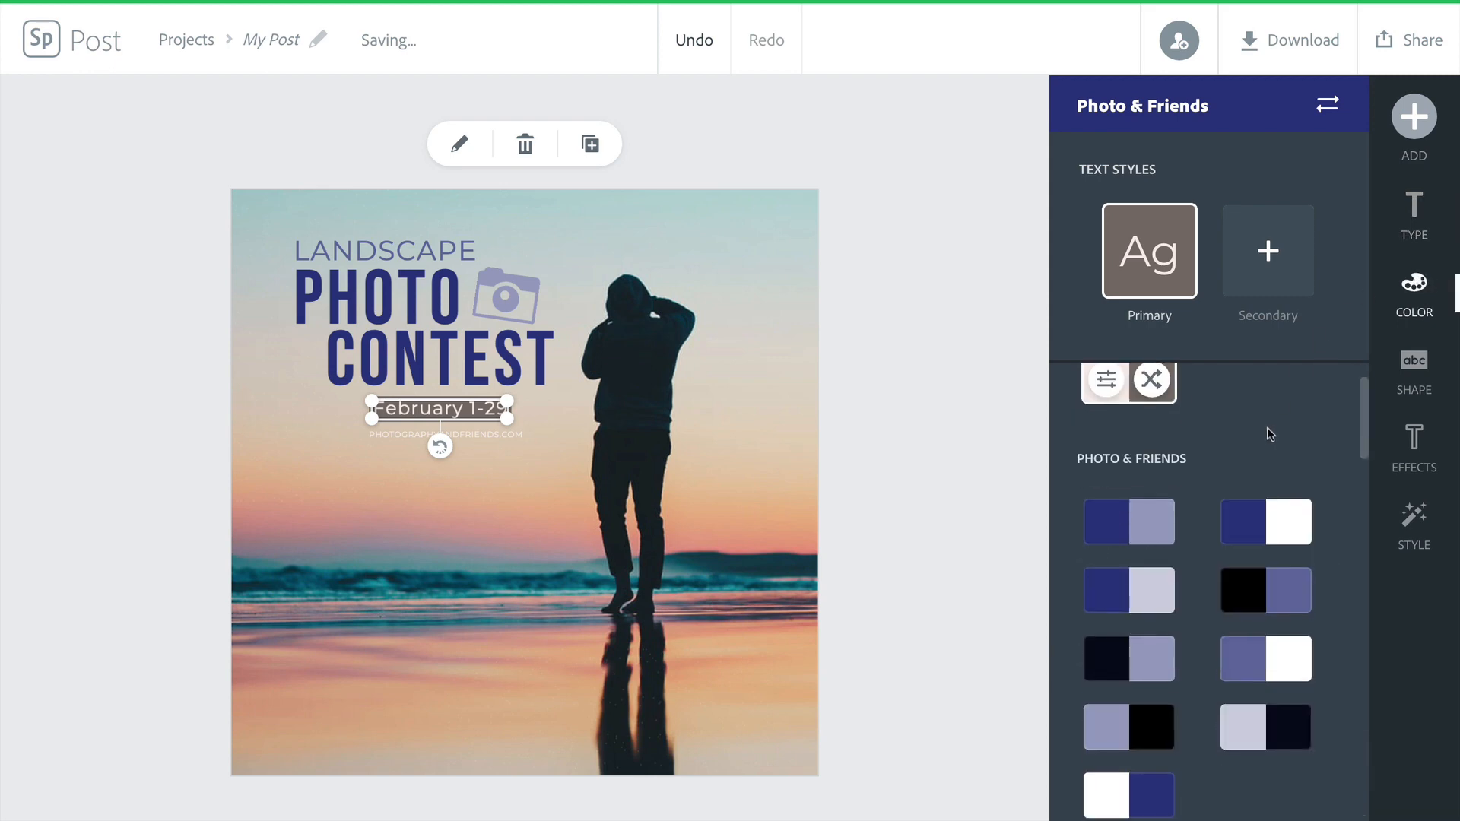
pyautogui.click(1262, 513)
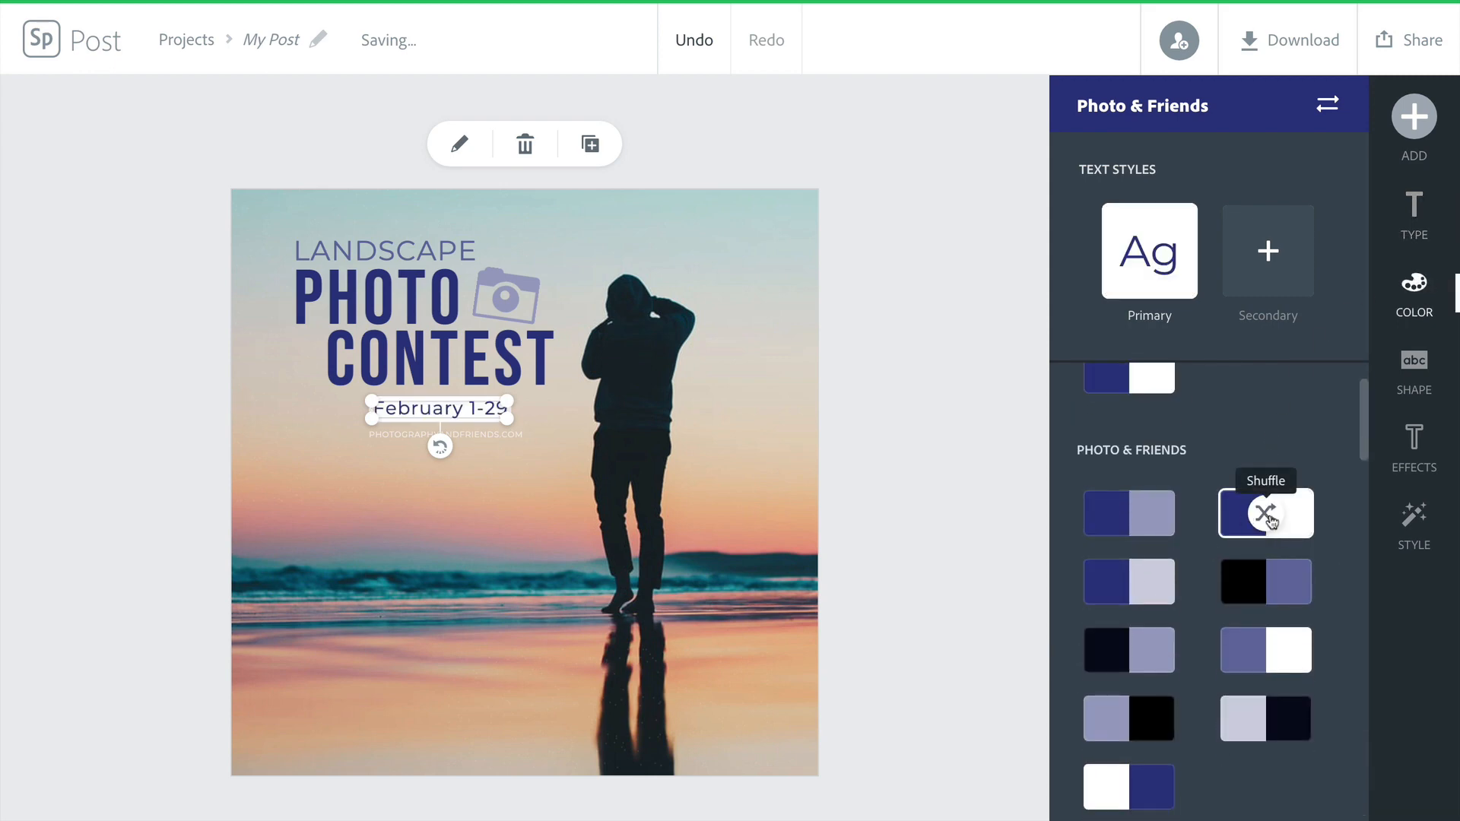
pyautogui.click(1266, 514)
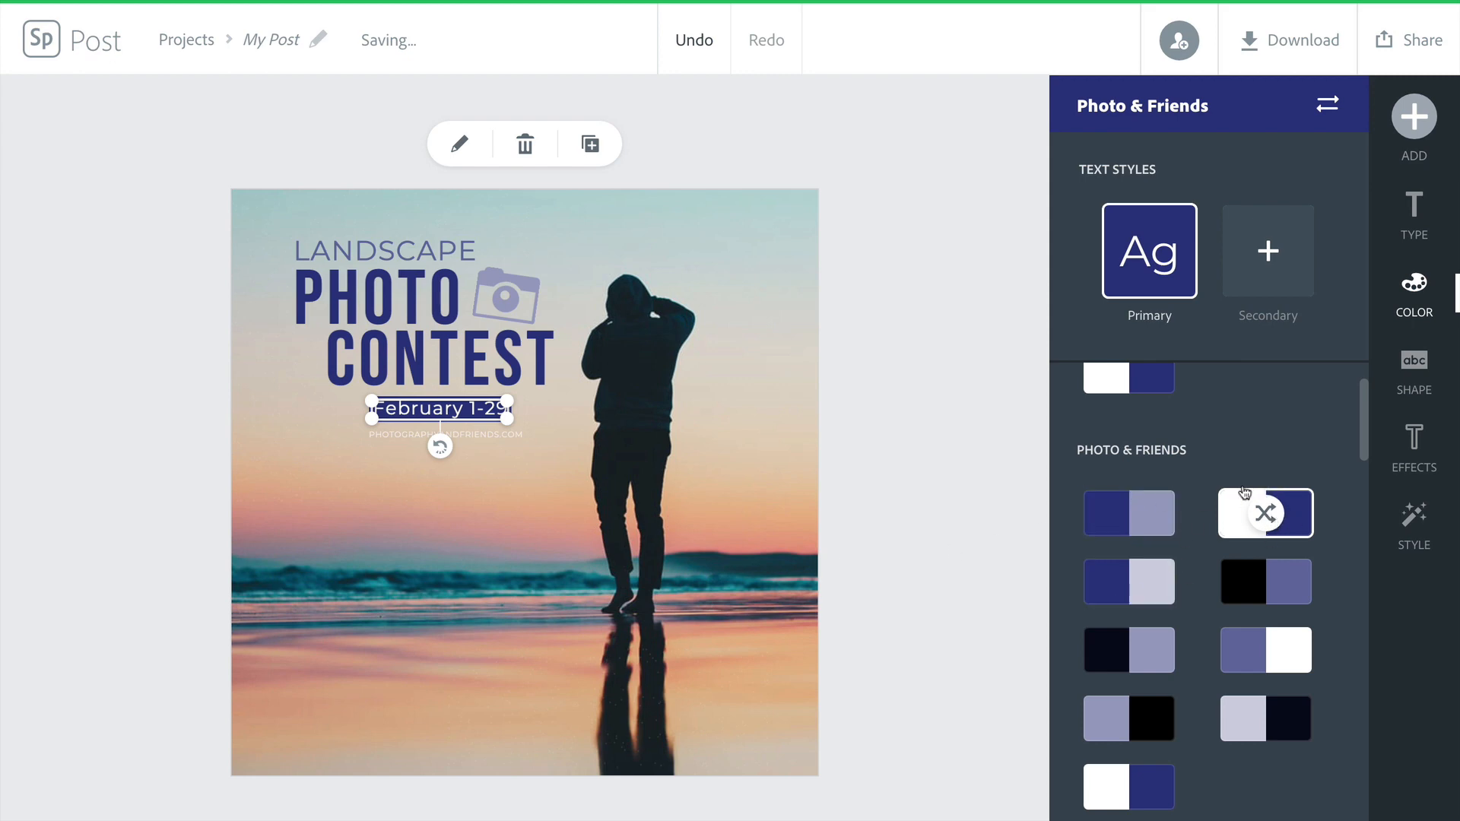
pyautogui.click(580, 524)
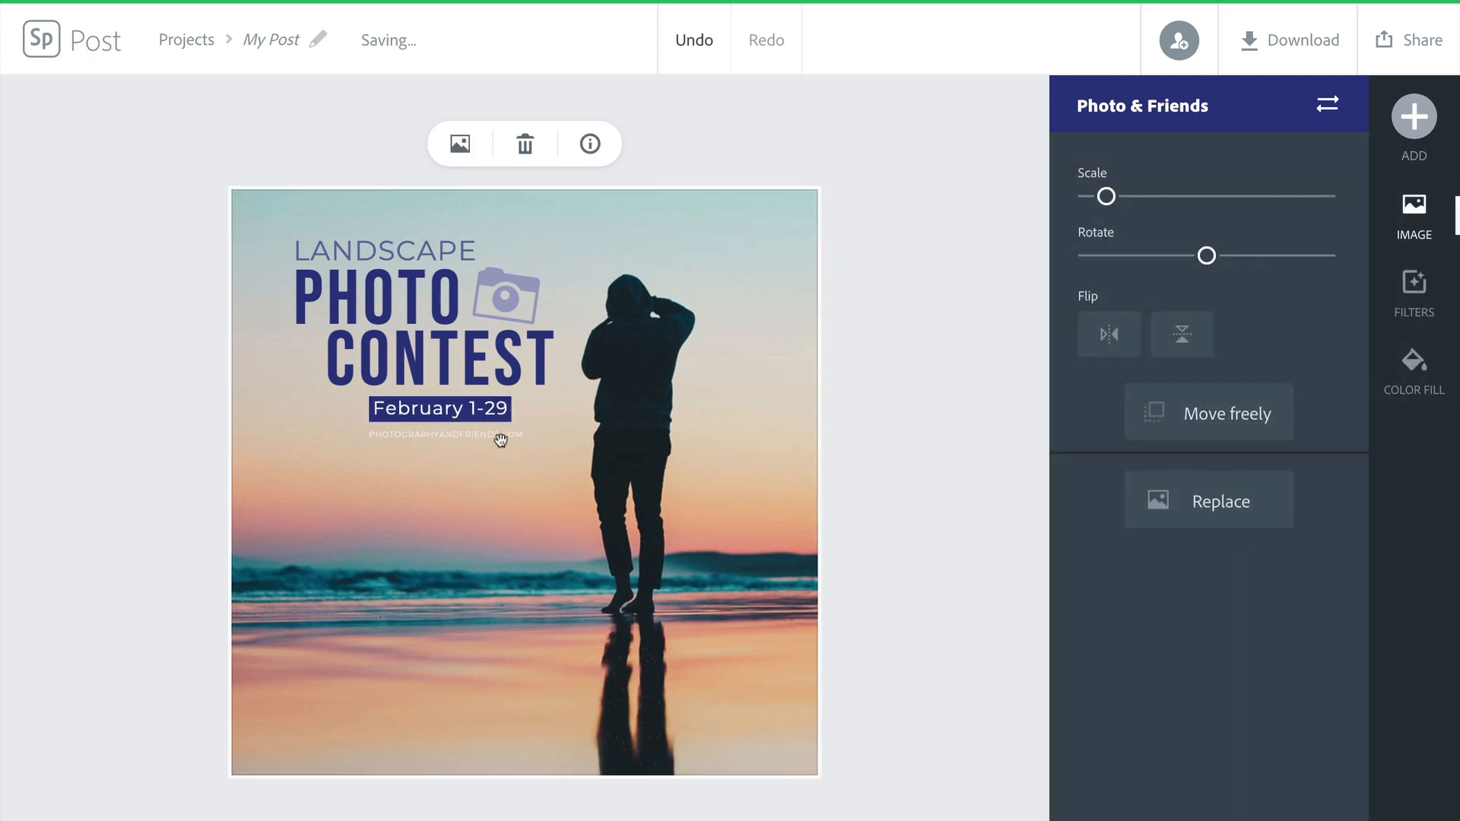
# Recolor the website address below the date with the black from the Photo & Friends brand colors.
pyautogui.click(502, 437)
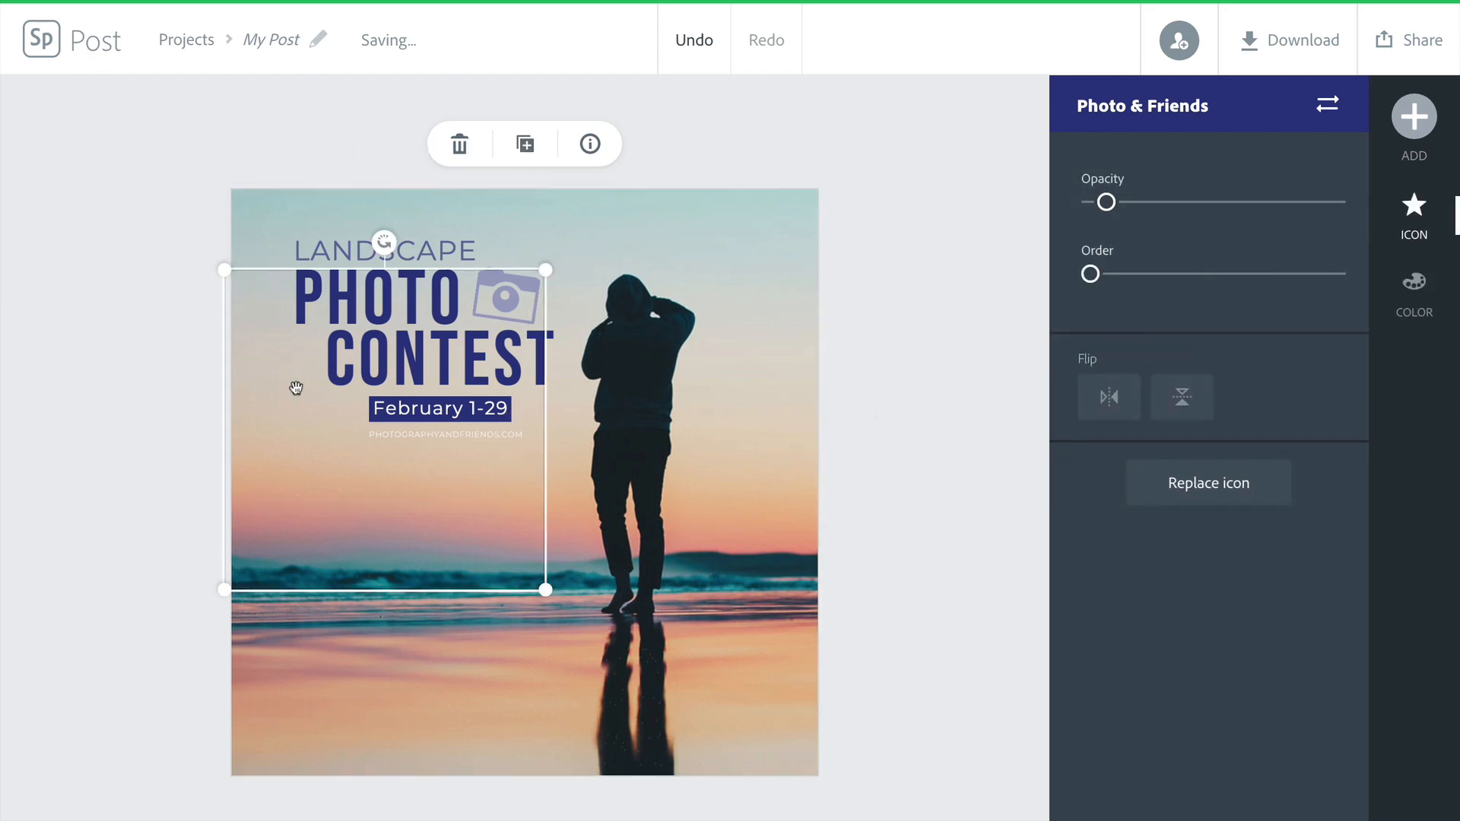
pyautogui.click(468, 343)
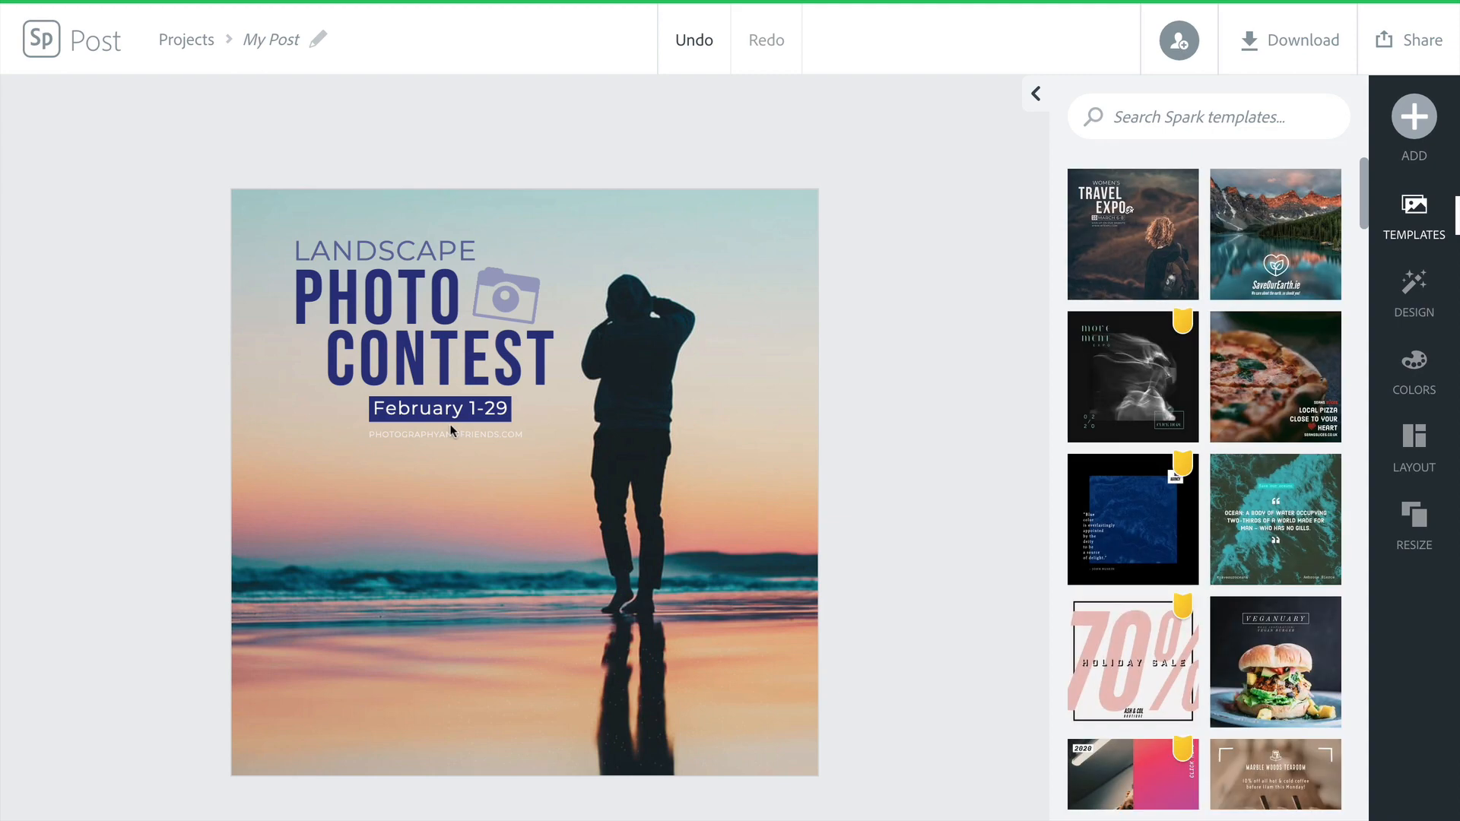
pyautogui.click(464, 431)
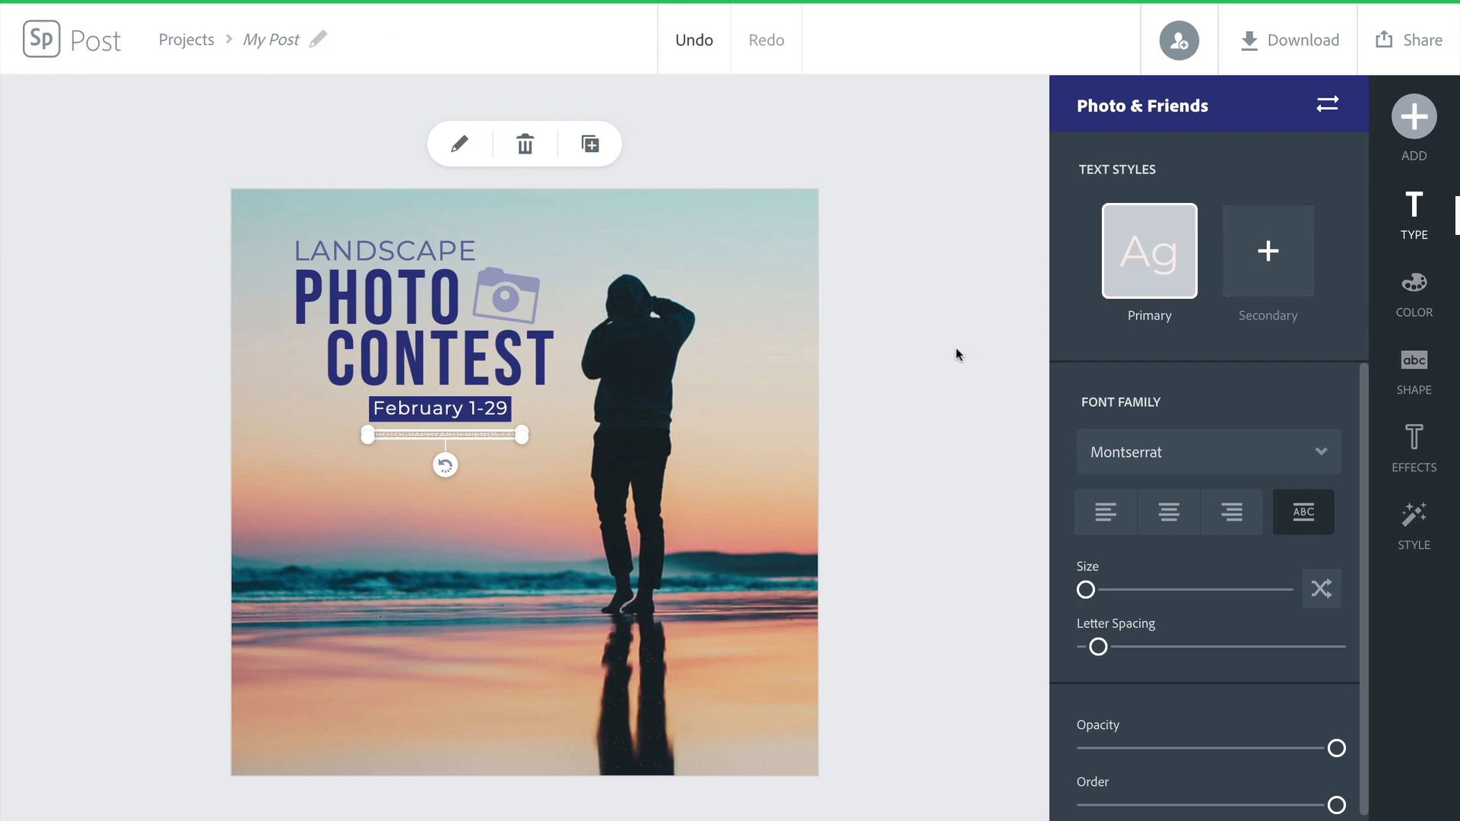
pyautogui.click(1413, 293)
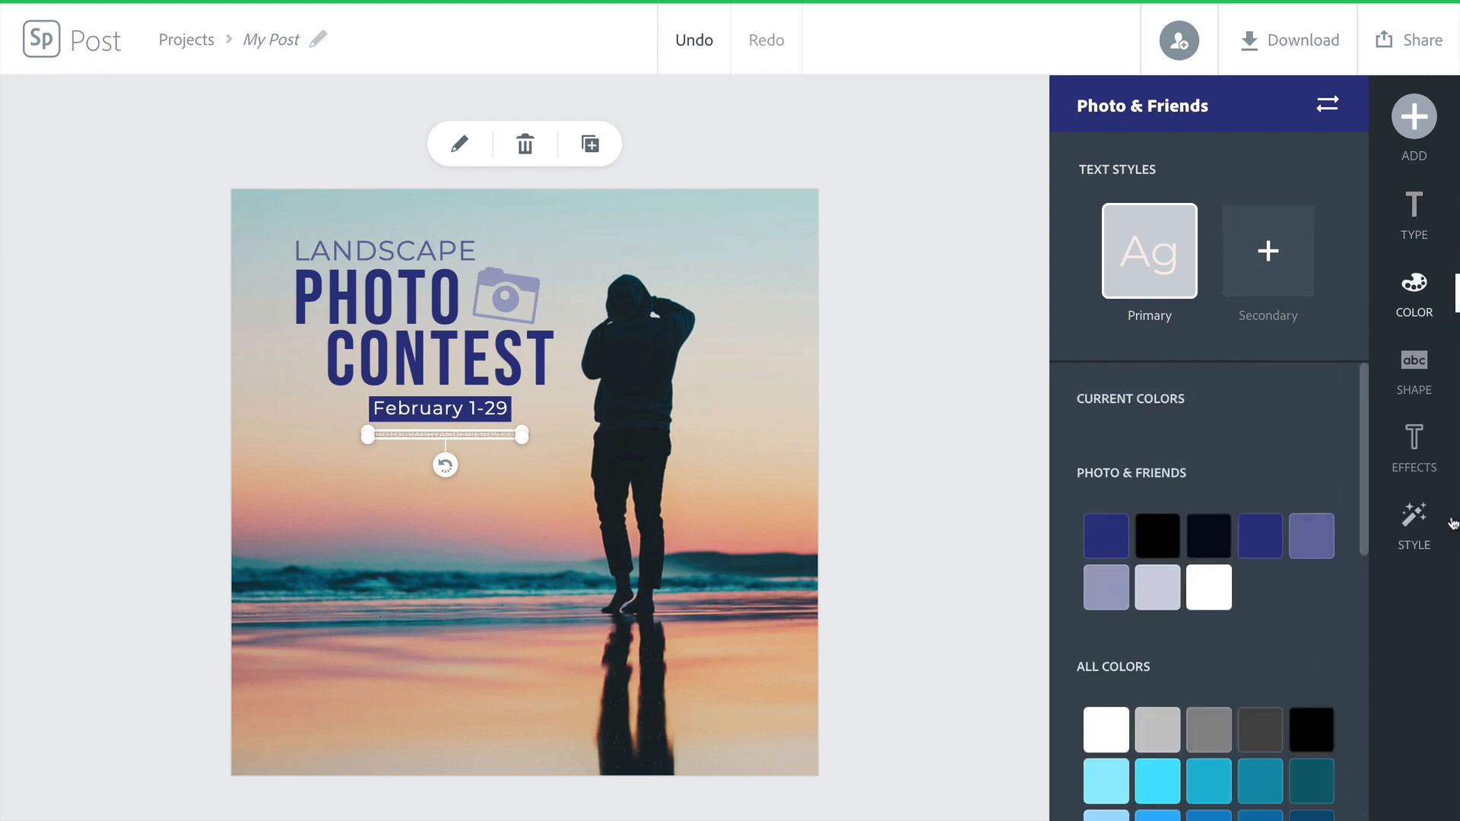
pyautogui.click(1163, 546)
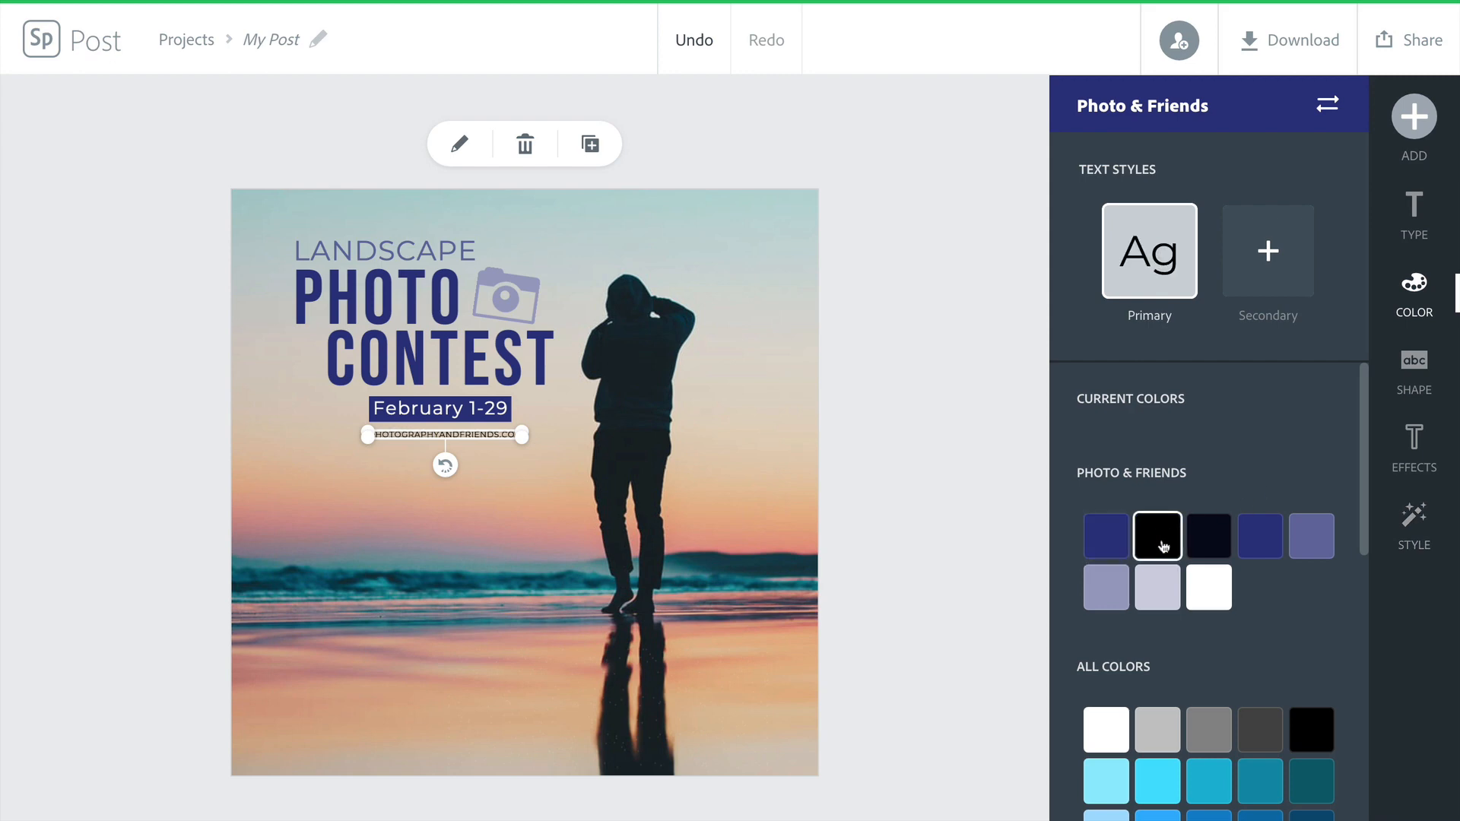
pyautogui.click(860, 379)
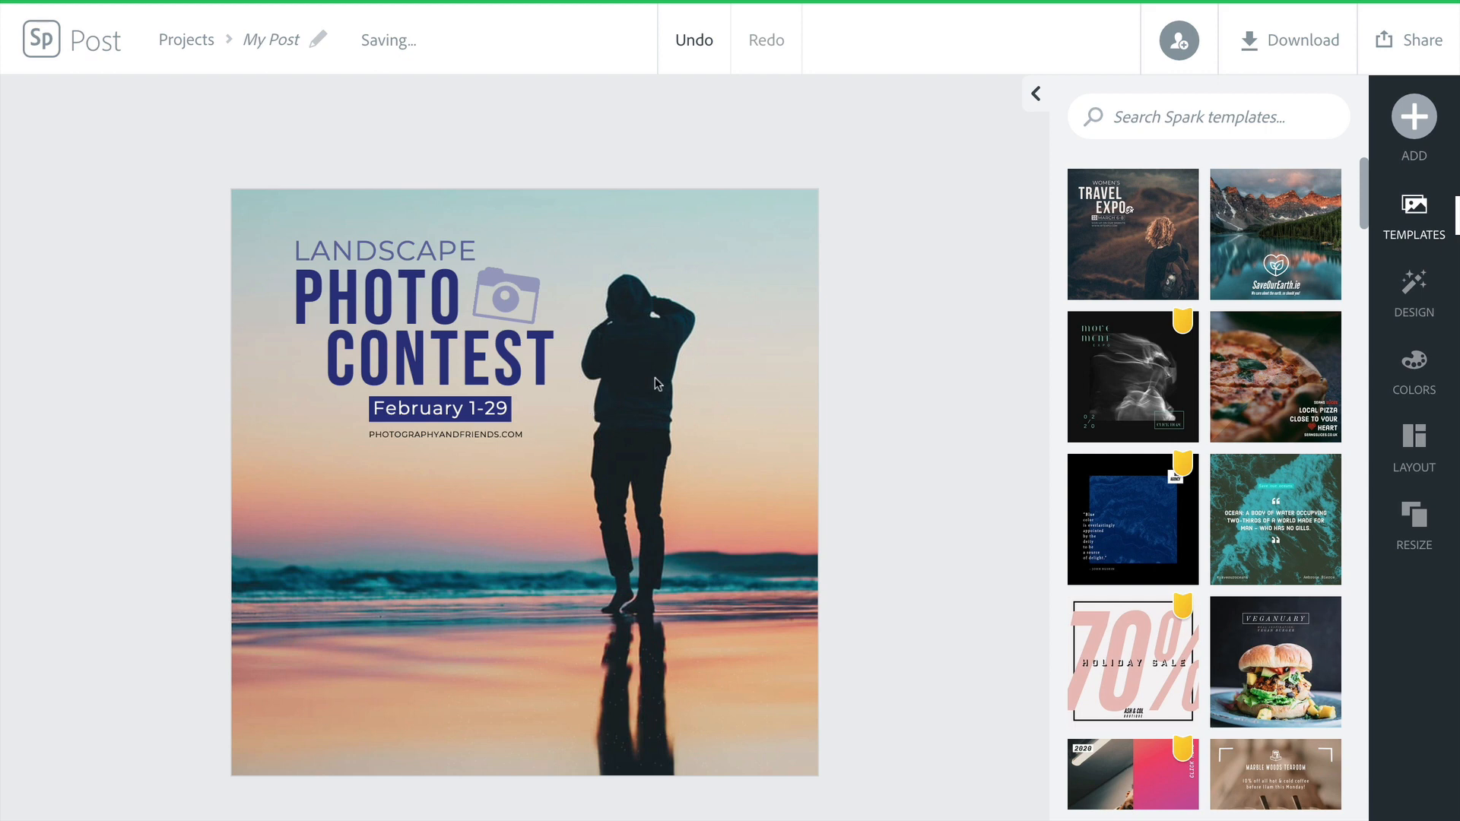
# Try the Grayscale, Darken and Lighten filters on the background photo and return it to None.
pyautogui.click(676, 368)
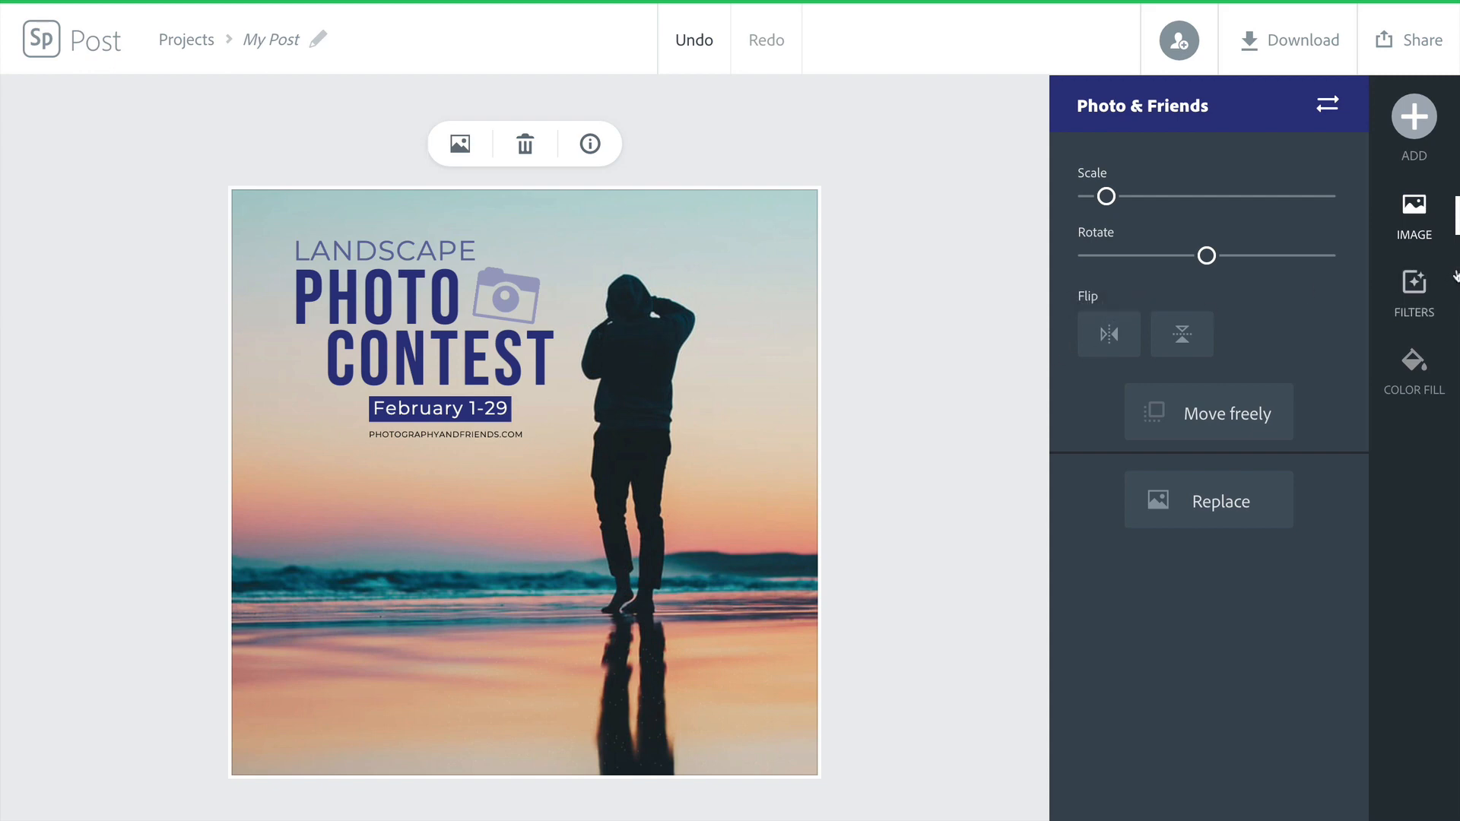
pyautogui.click(1421, 295)
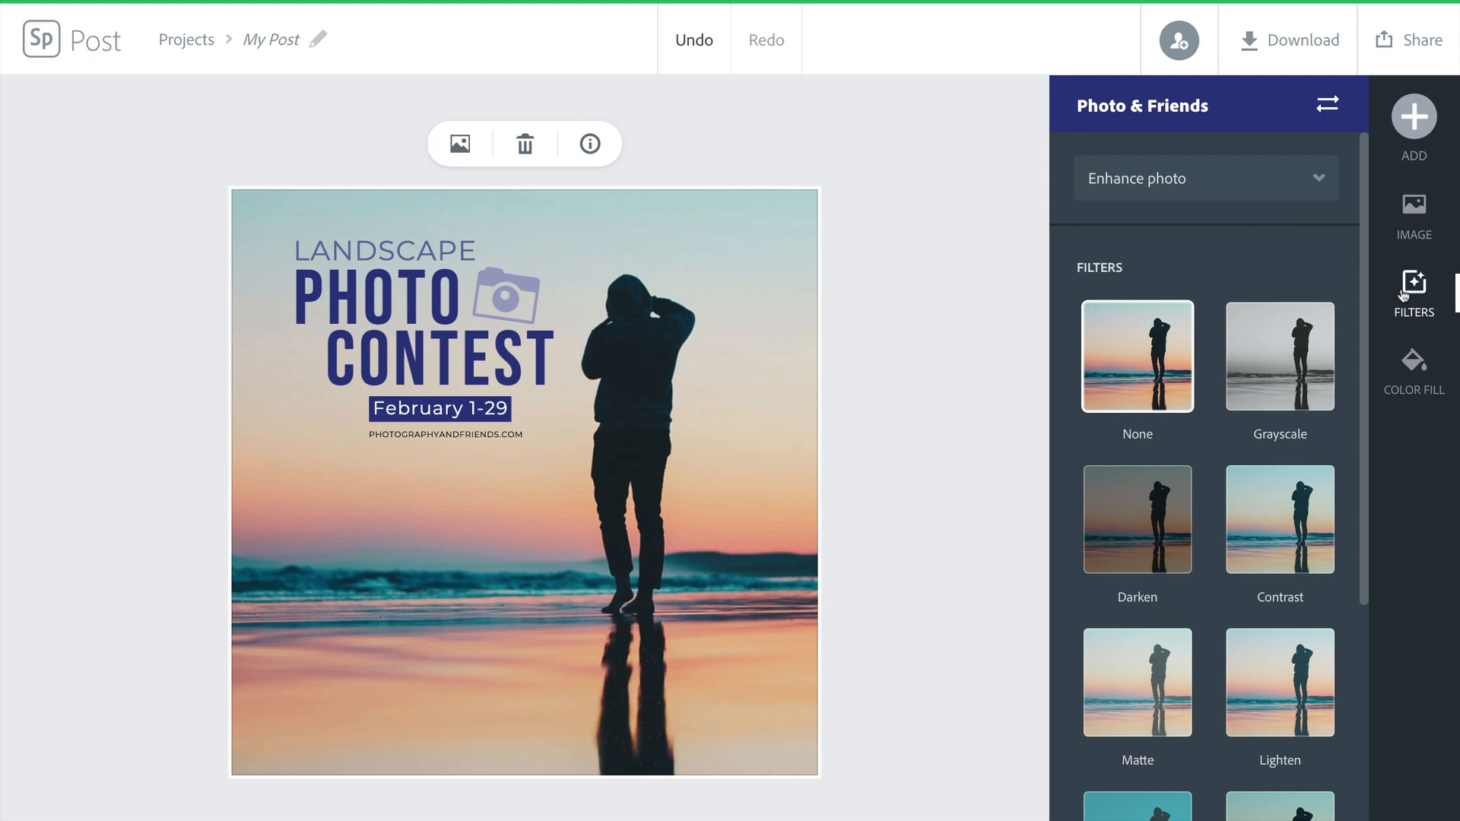
pyautogui.click(1284, 367)
pyautogui.scroll(-2, 1267, 380)
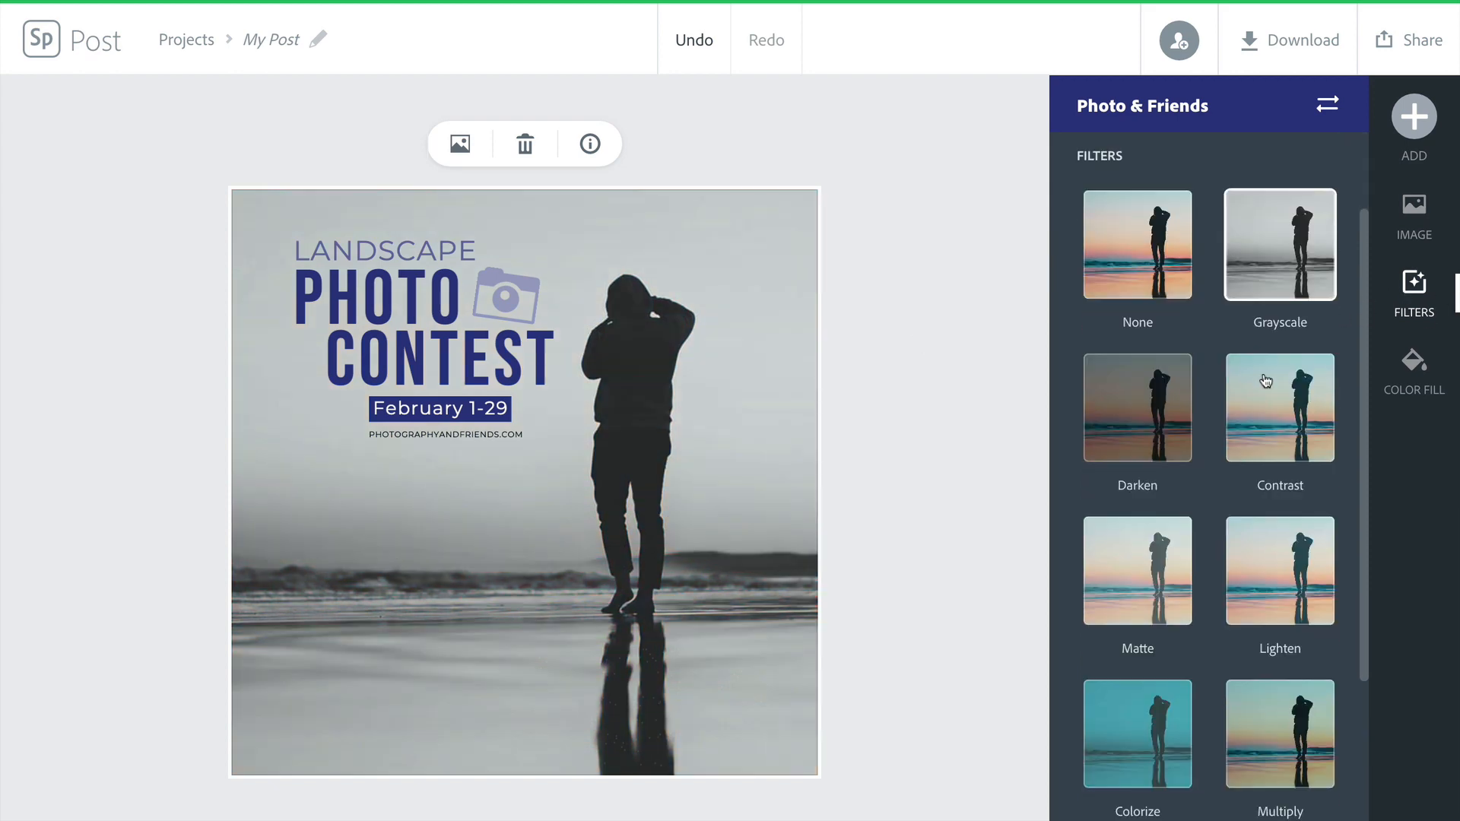
pyautogui.click(1157, 414)
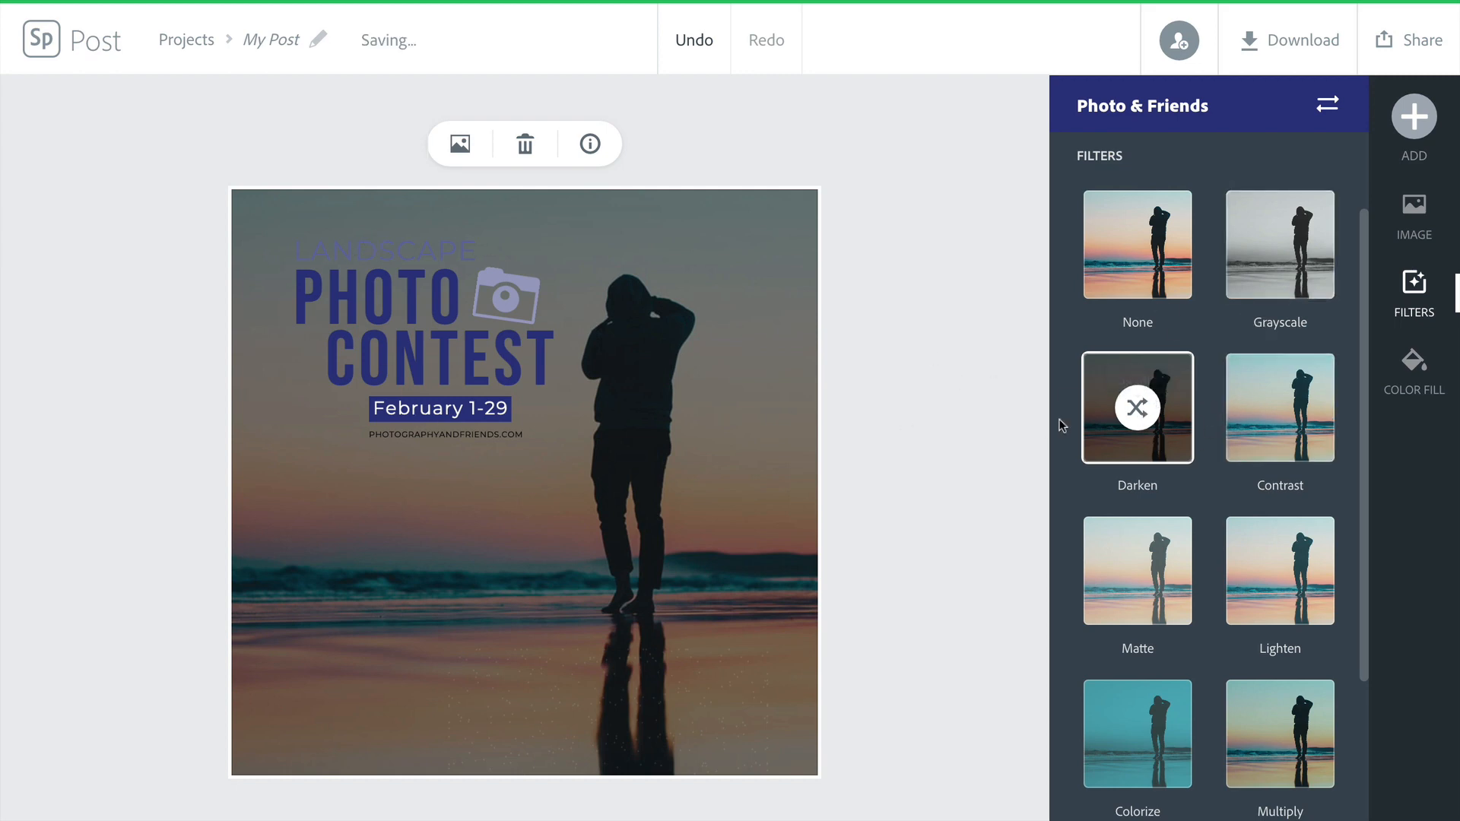
pyautogui.scroll(-1, 1212, 446)
pyautogui.click(1255, 516)
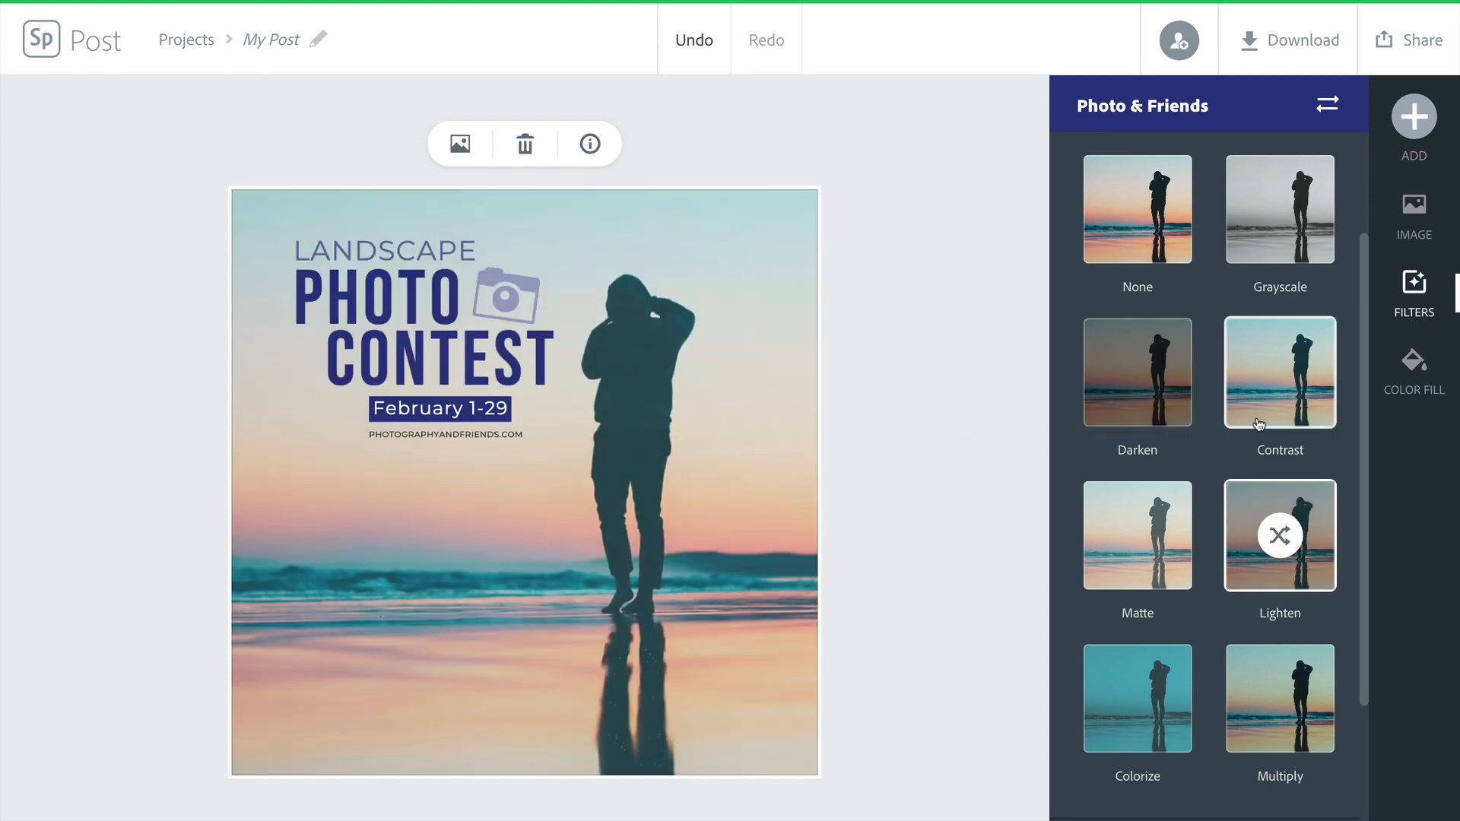
pyautogui.click(1132, 204)
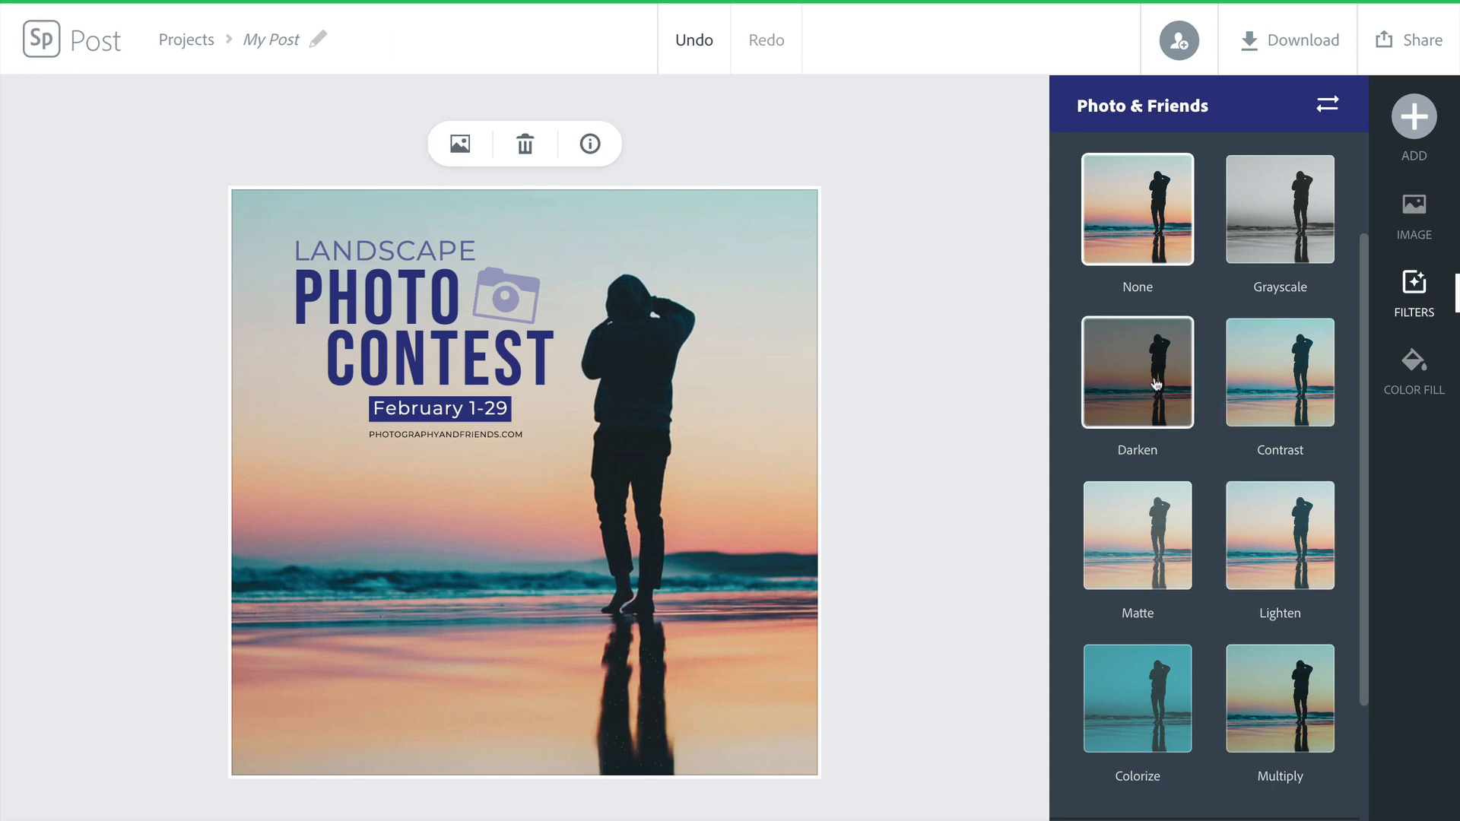
# Examine the filters and the photo enhancement adjustments offered for the background photo.
pyautogui.scroll(-3, 1239, 384)
pyautogui.scroll(3, 1242, 389)
pyautogui.scroll(2, 1242, 389)
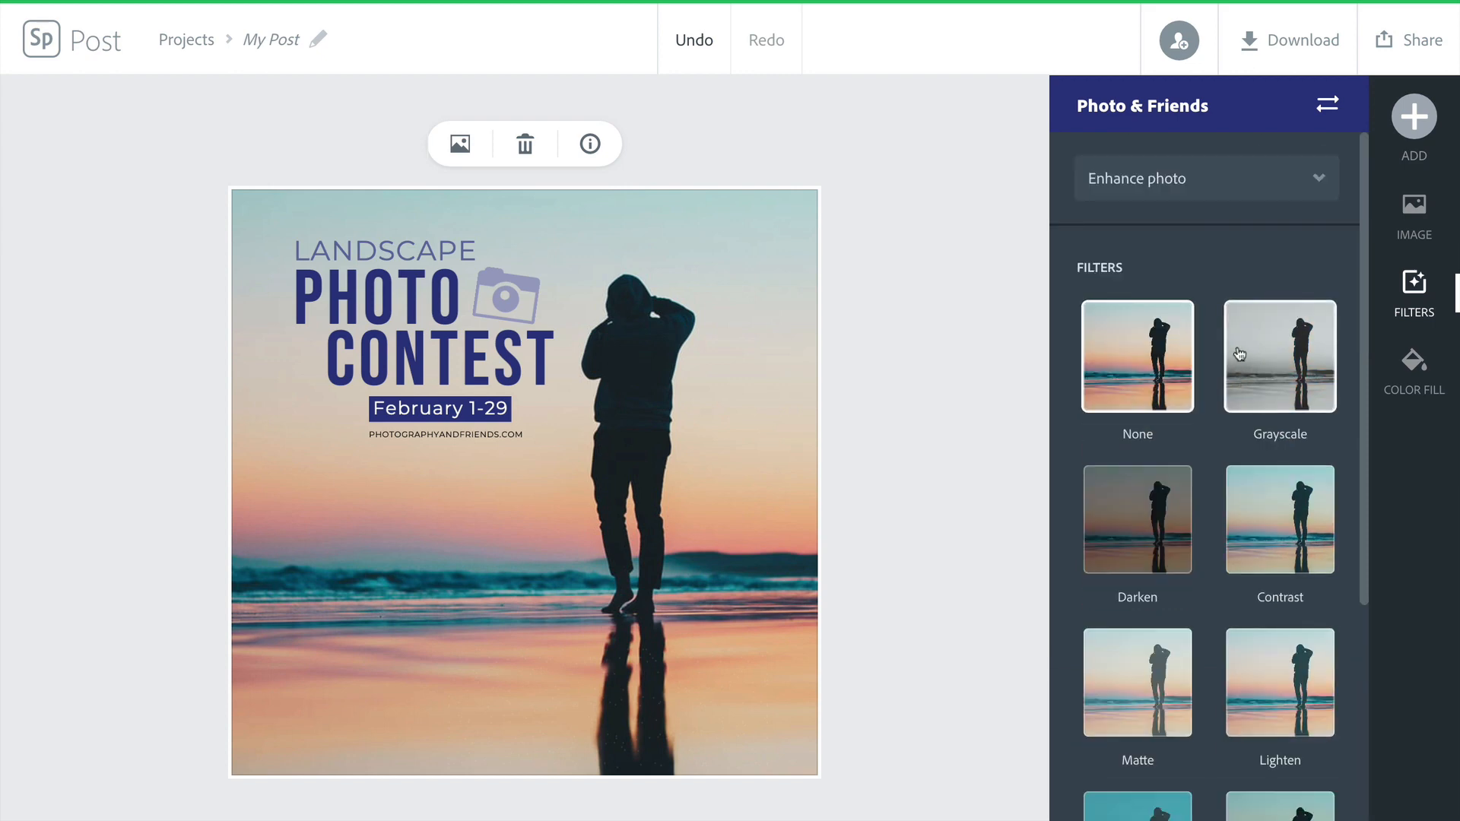
pyautogui.click(1211, 185)
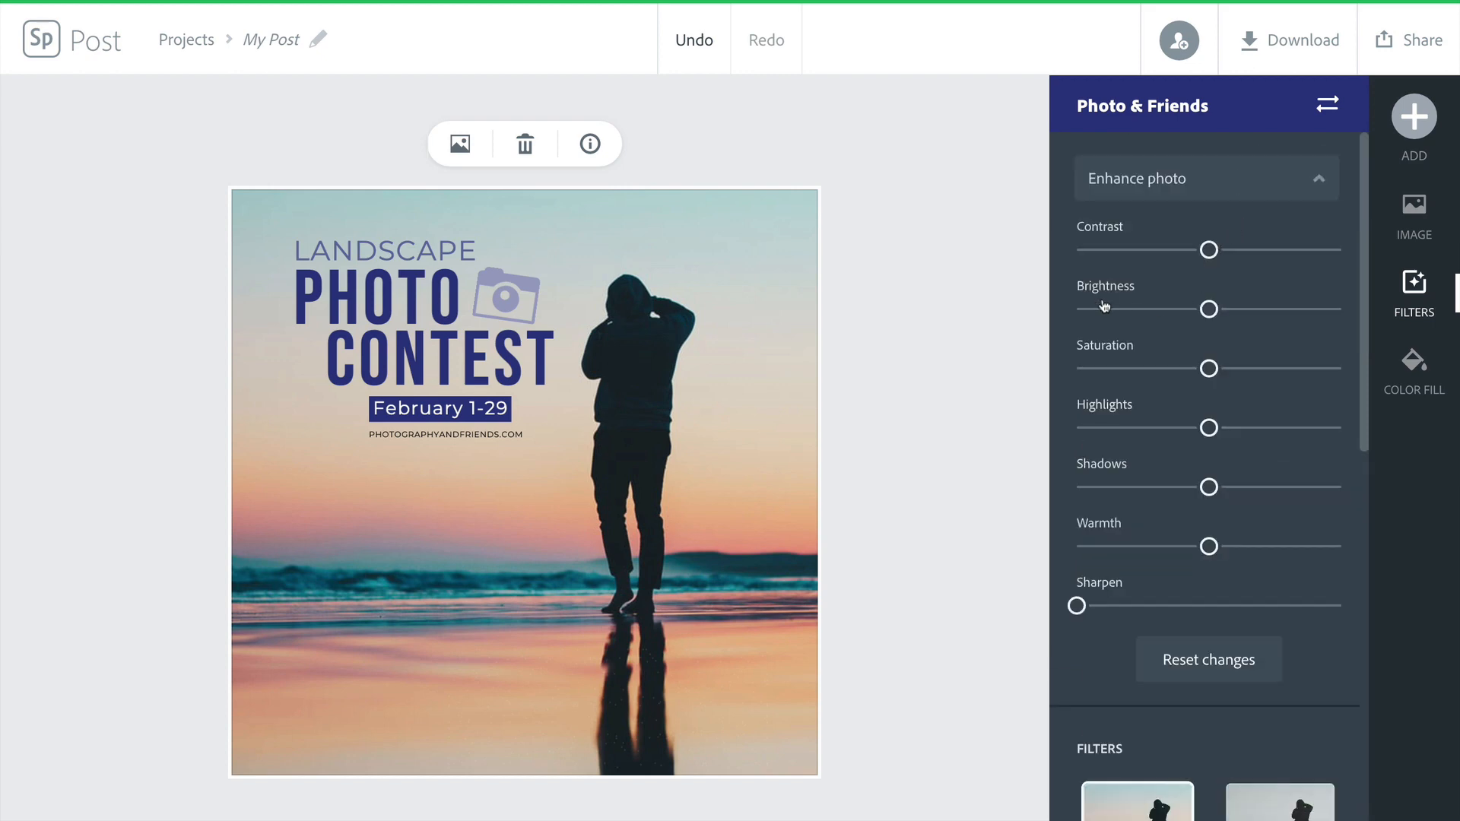
pyautogui.click(1205, 184)
pyautogui.click(1166, 180)
pyautogui.moveTo(1210, 370)
pyautogui.mouseDown()
pyautogui.moveTo(1038, 363)
pyautogui.moveTo(1211, 378)
pyautogui.mouseUp()
pyautogui.moveTo(1210, 493)
pyautogui.mouseDown()
pyautogui.moveTo(1329, 495)
pyautogui.moveTo(1175, 499)
pyautogui.moveTo(1226, 504)
pyautogui.moveTo(1207, 504)
pyautogui.moveTo(1210, 490)
pyautogui.mouseUp()
pyautogui.click(1269, 191)
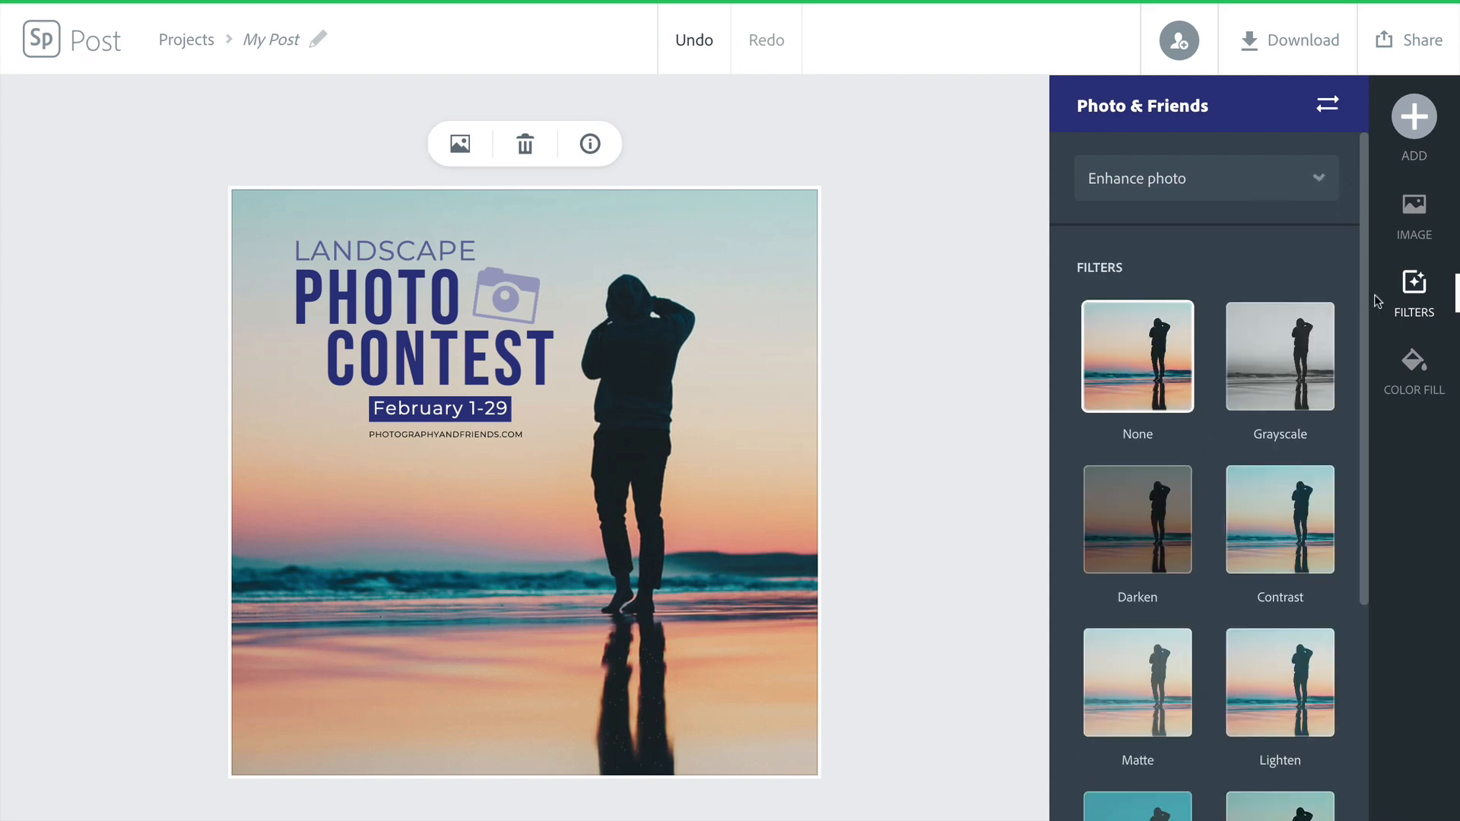
# Try filling the background with the suggested teal color in place of the photo, and undo the fill.
pyautogui.click(1415, 363)
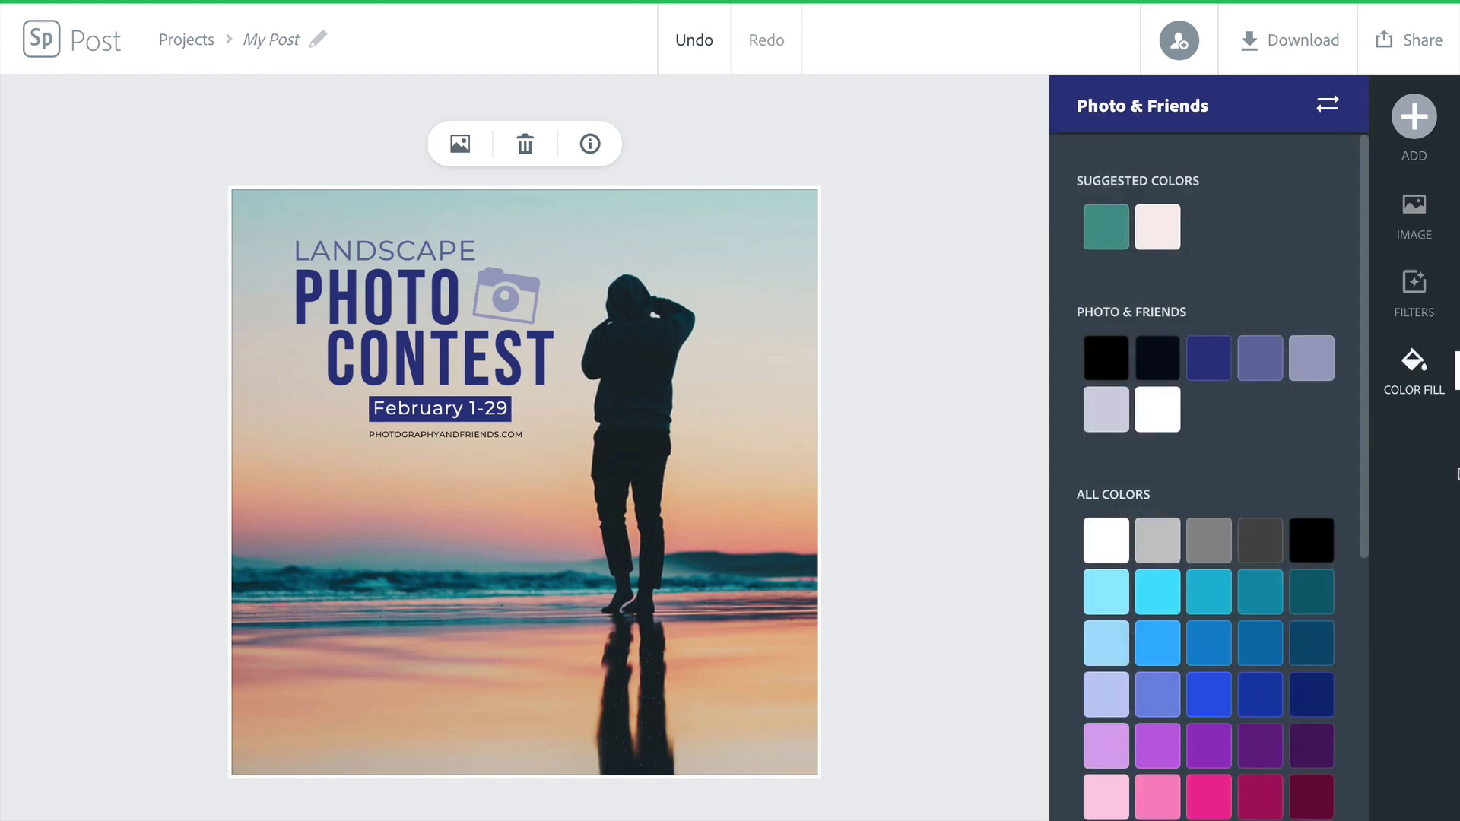
pyautogui.click(1107, 229)
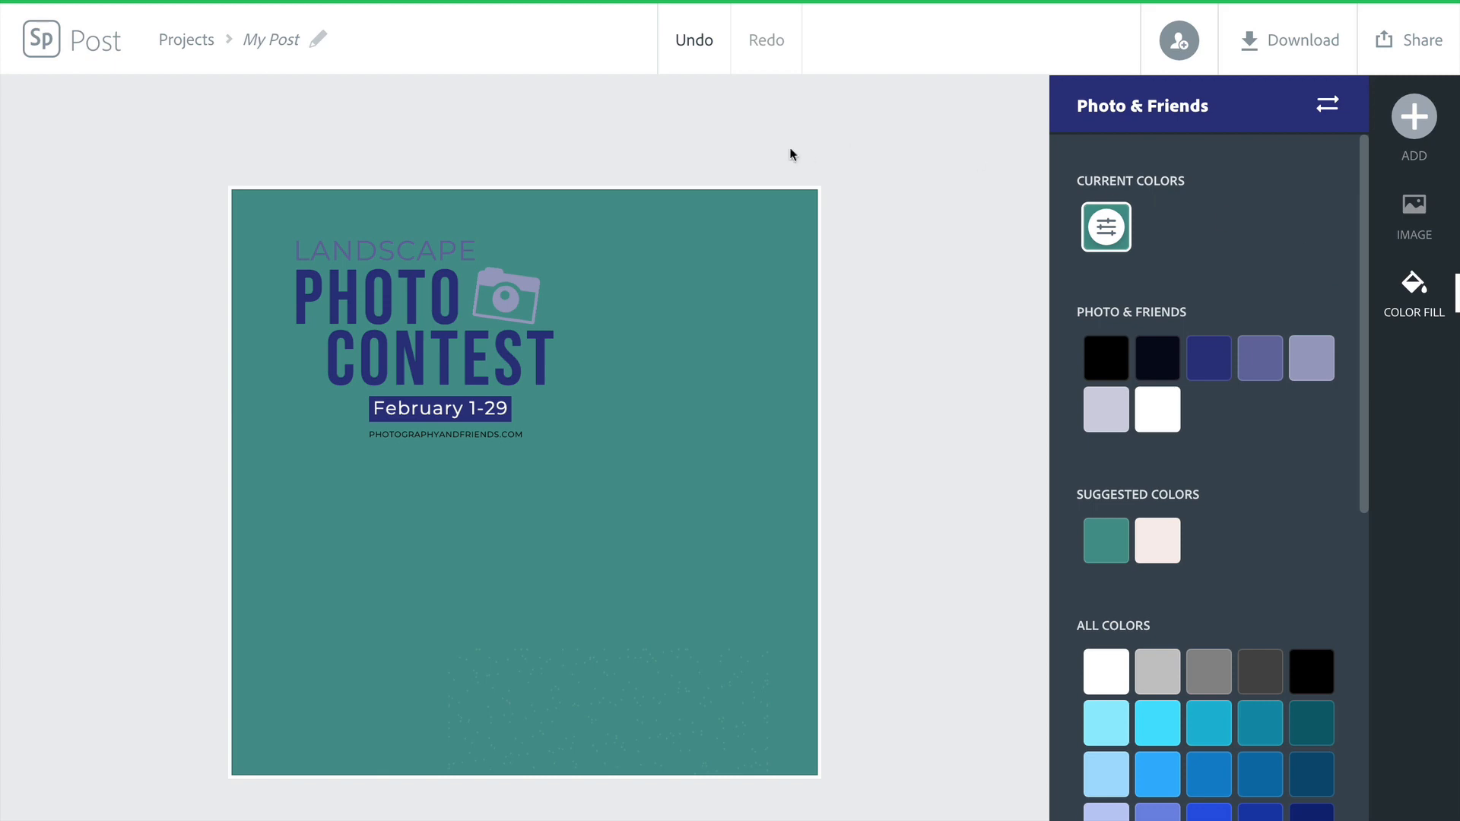
pyautogui.click(698, 46)
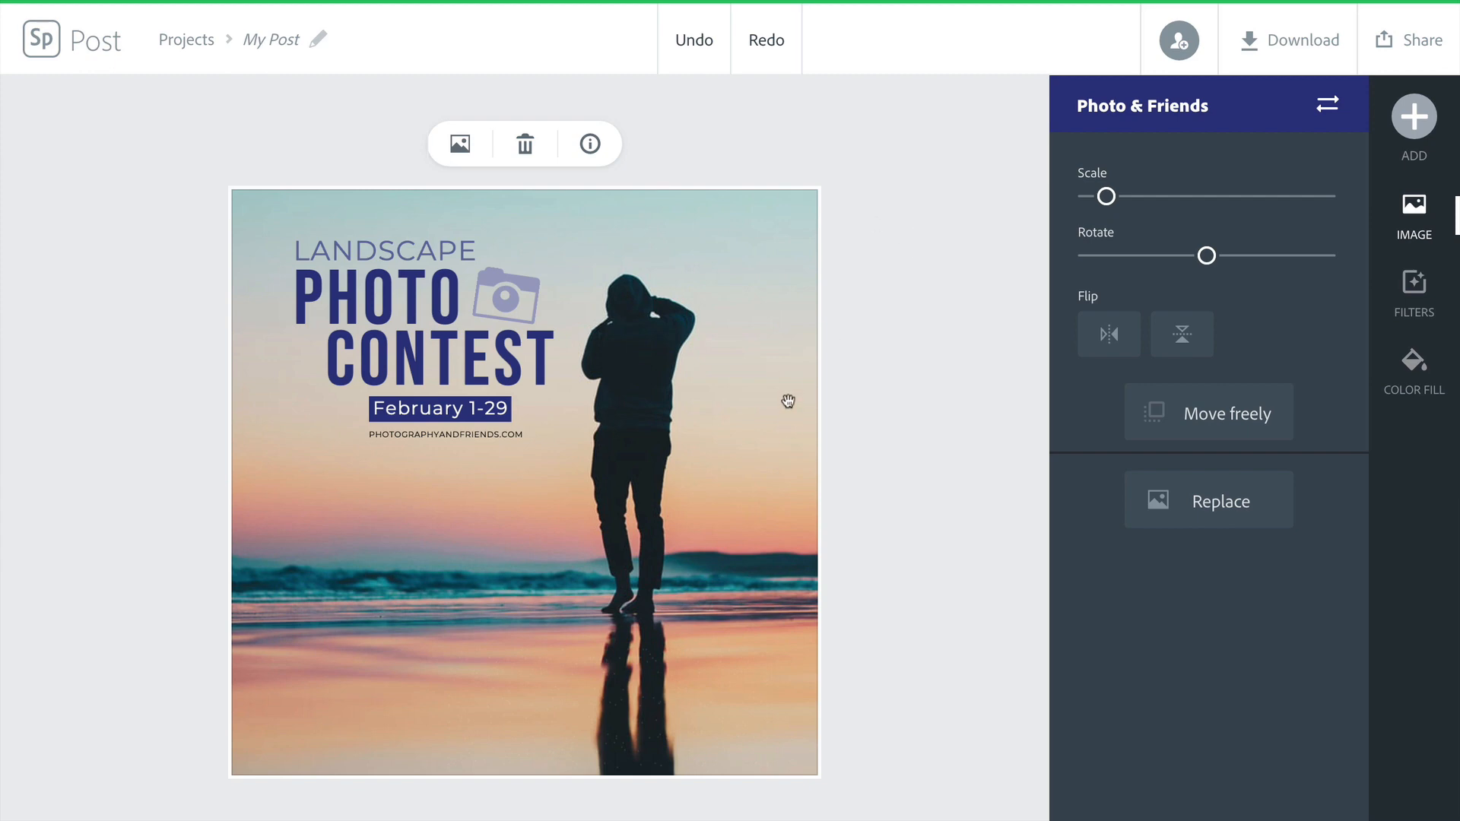
# Select the title words, camera icon, date and website address together, move them slightly up and left, and enlarge the whole group.
pyautogui.click(403, 255)
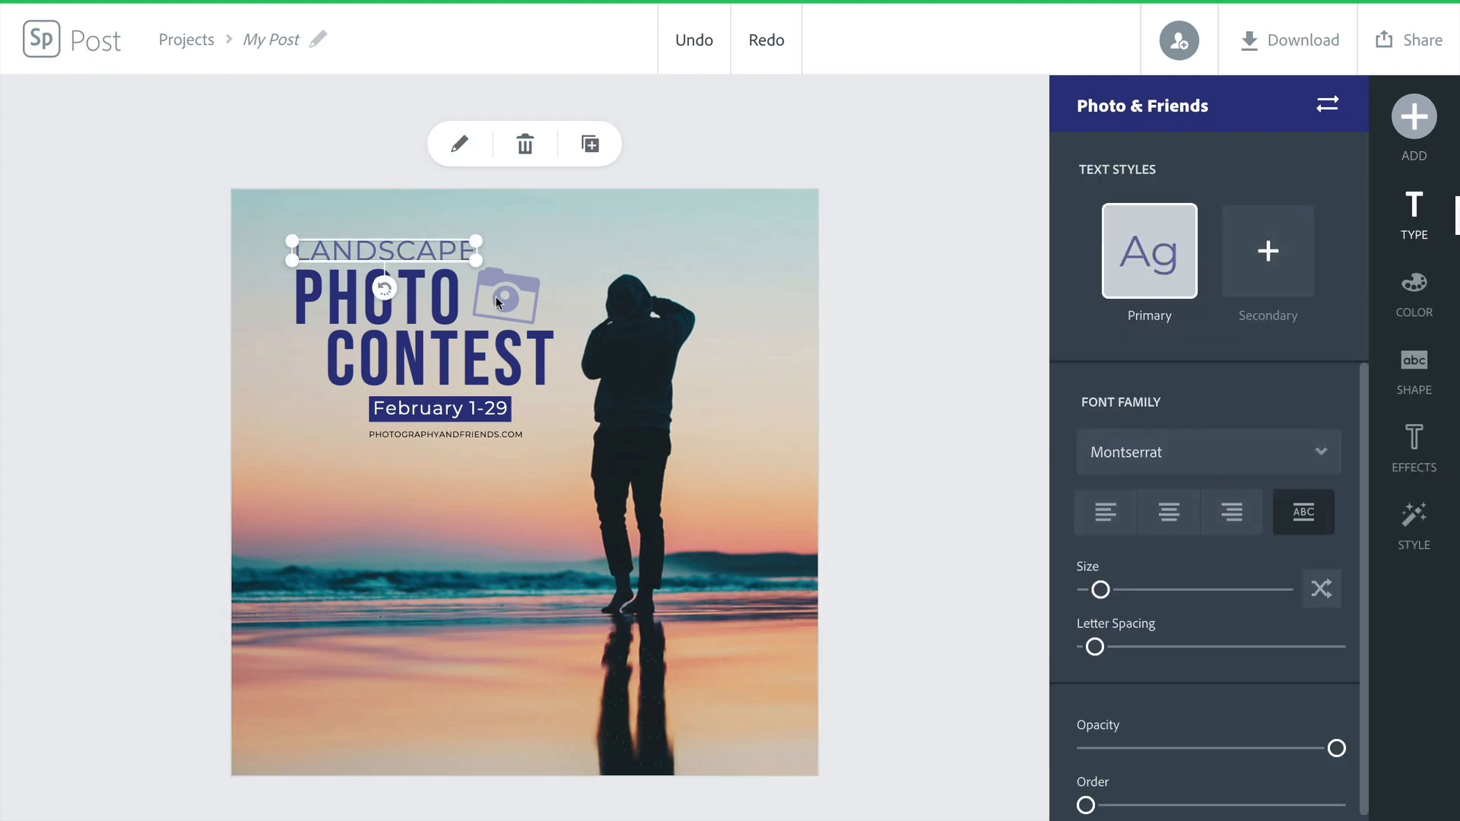
pyautogui.keyDown('shift'); pyautogui.click(446, 296); pyautogui.keyUp('shift')
pyautogui.keyDown('shift'); pyautogui.click(504, 297); pyautogui.keyUp('shift')
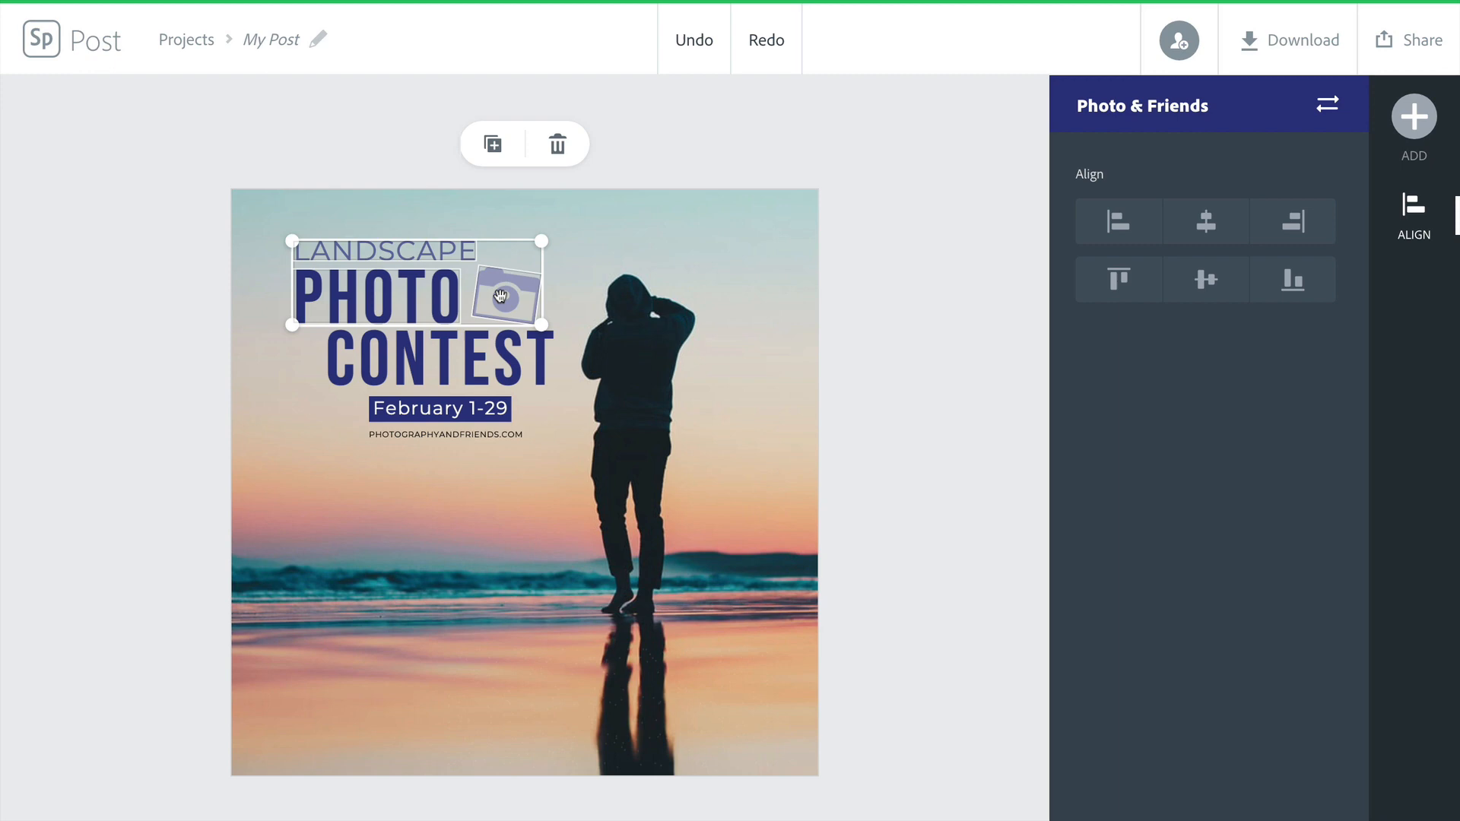
pyautogui.keyDown('shift'); pyautogui.click(426, 379); pyautogui.keyUp('shift')
pyautogui.keyDown('shift'); pyautogui.click(426, 411); pyautogui.keyUp('shift')
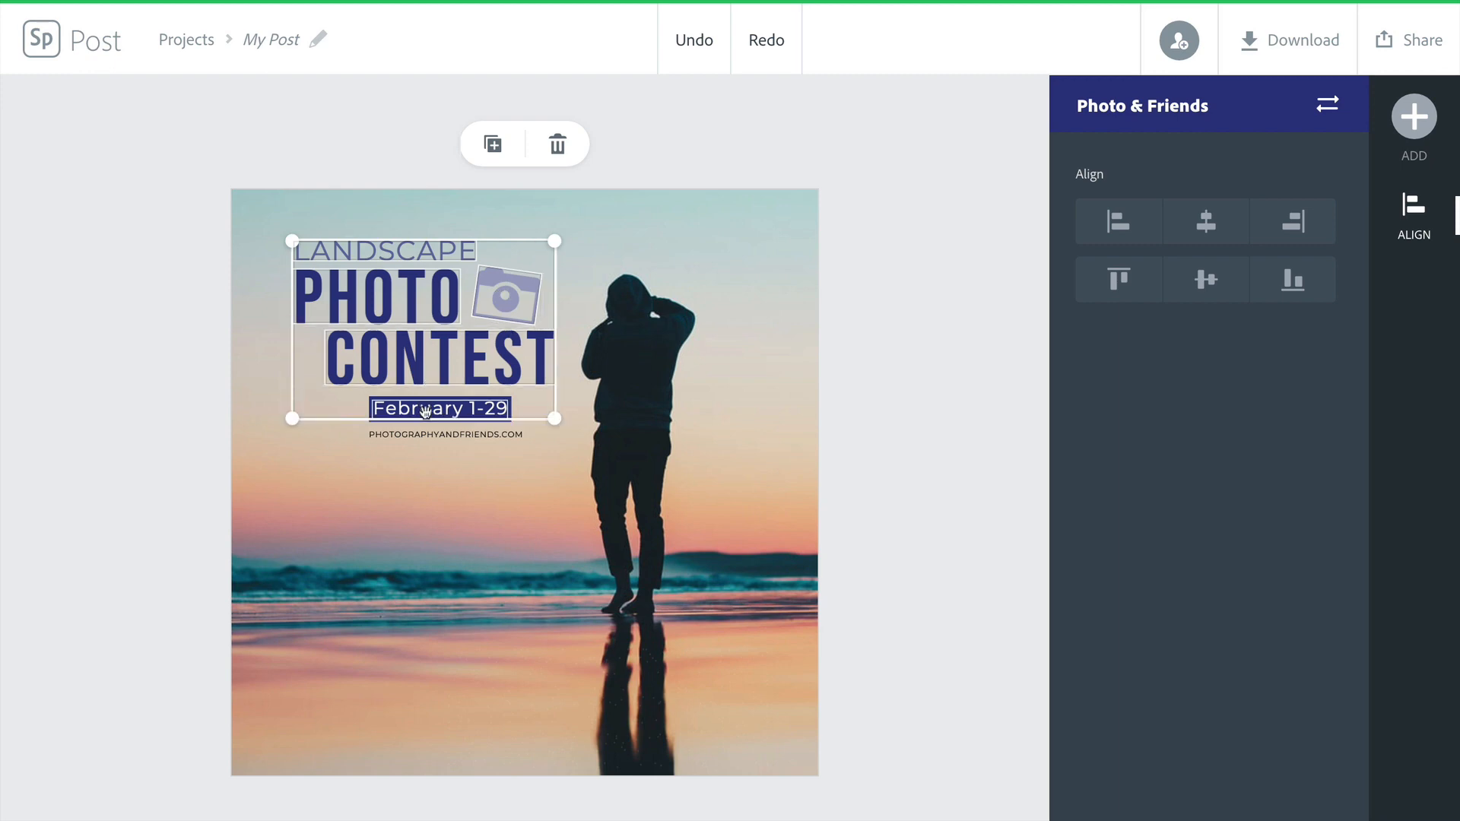
pyautogui.keyDown('shift'); pyautogui.click(450, 439); pyautogui.keyUp('shift')
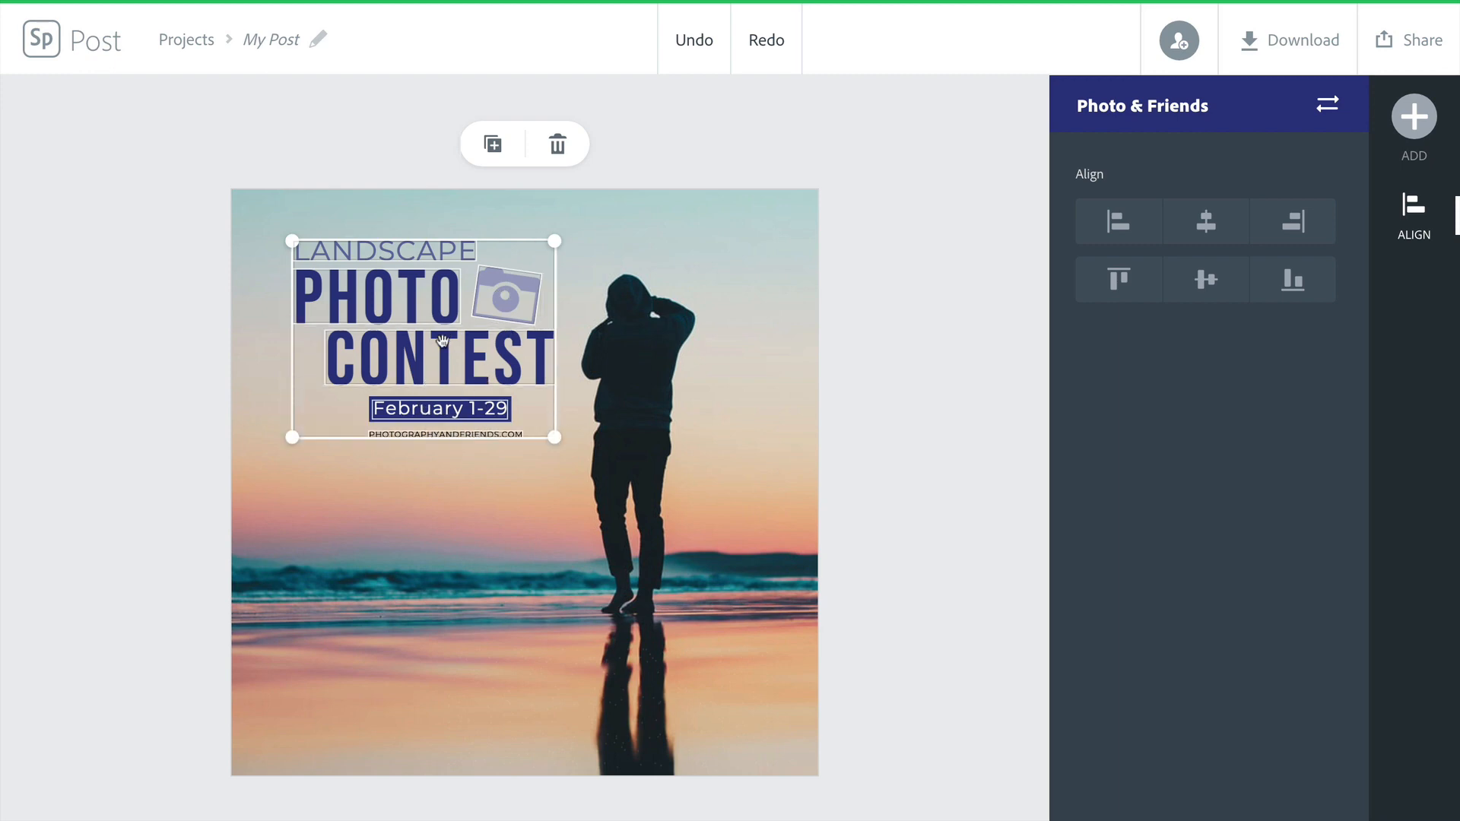
pyautogui.moveTo(441, 340); pyautogui.dragTo(422, 337)
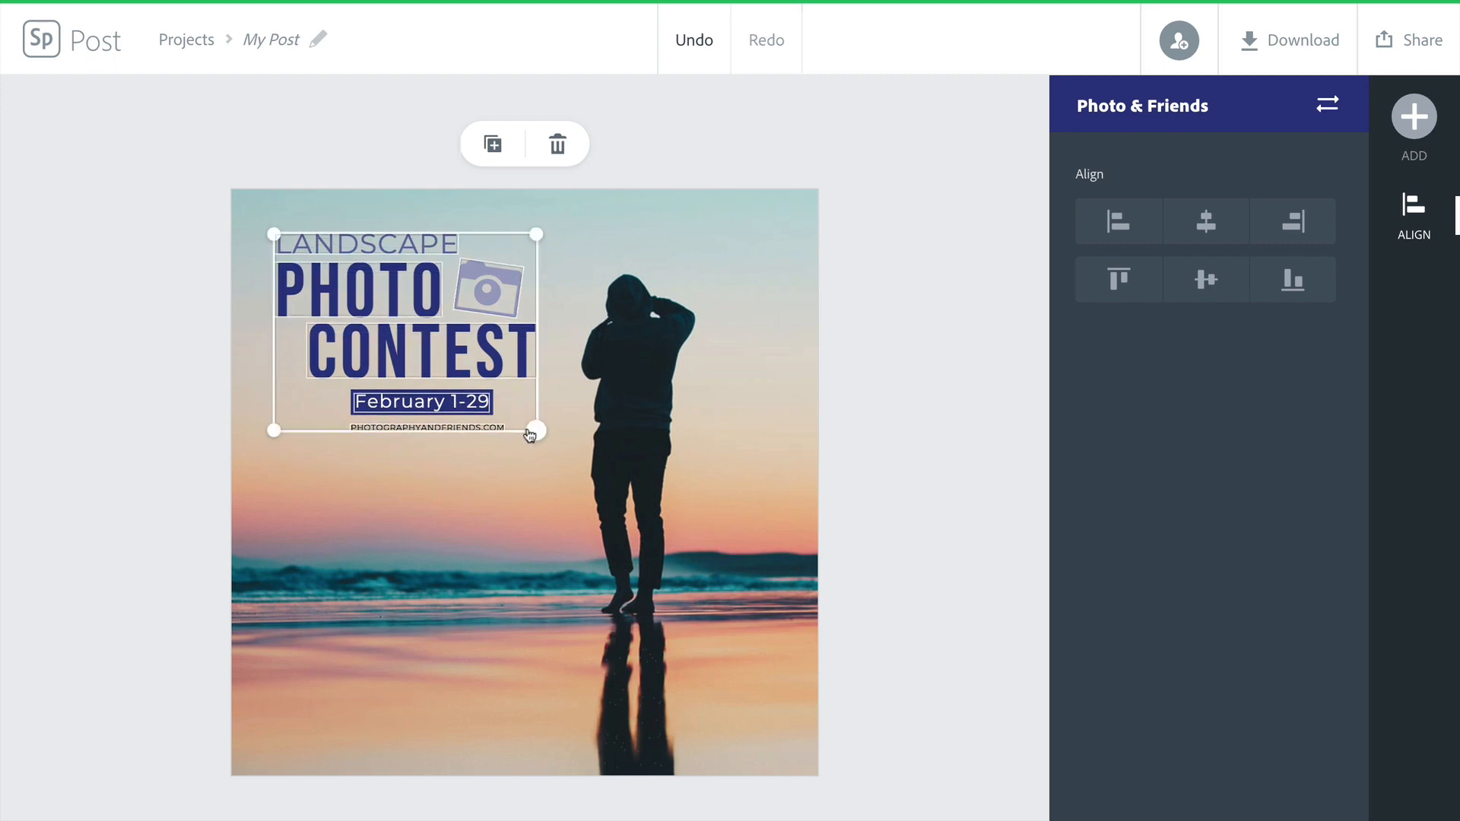
pyautogui.moveTo(536, 443); pyautogui.dragTo(646, 514)
# Reposition the background photo so the silhouetted photographer stands to the right of the text, clear of the title CONTEST.
pyautogui.click(753, 411)
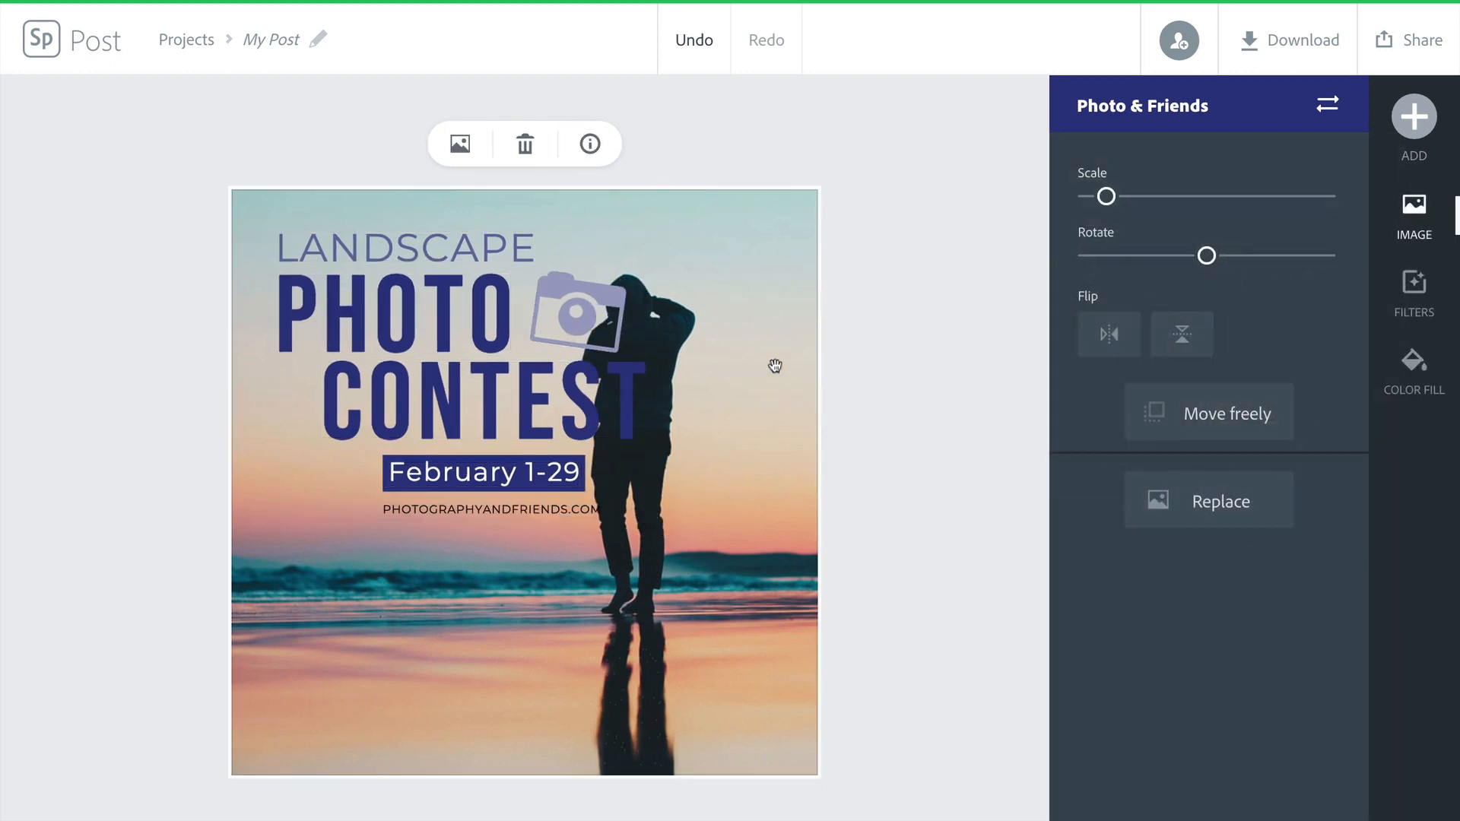
pyautogui.doubleClick(694, 398)
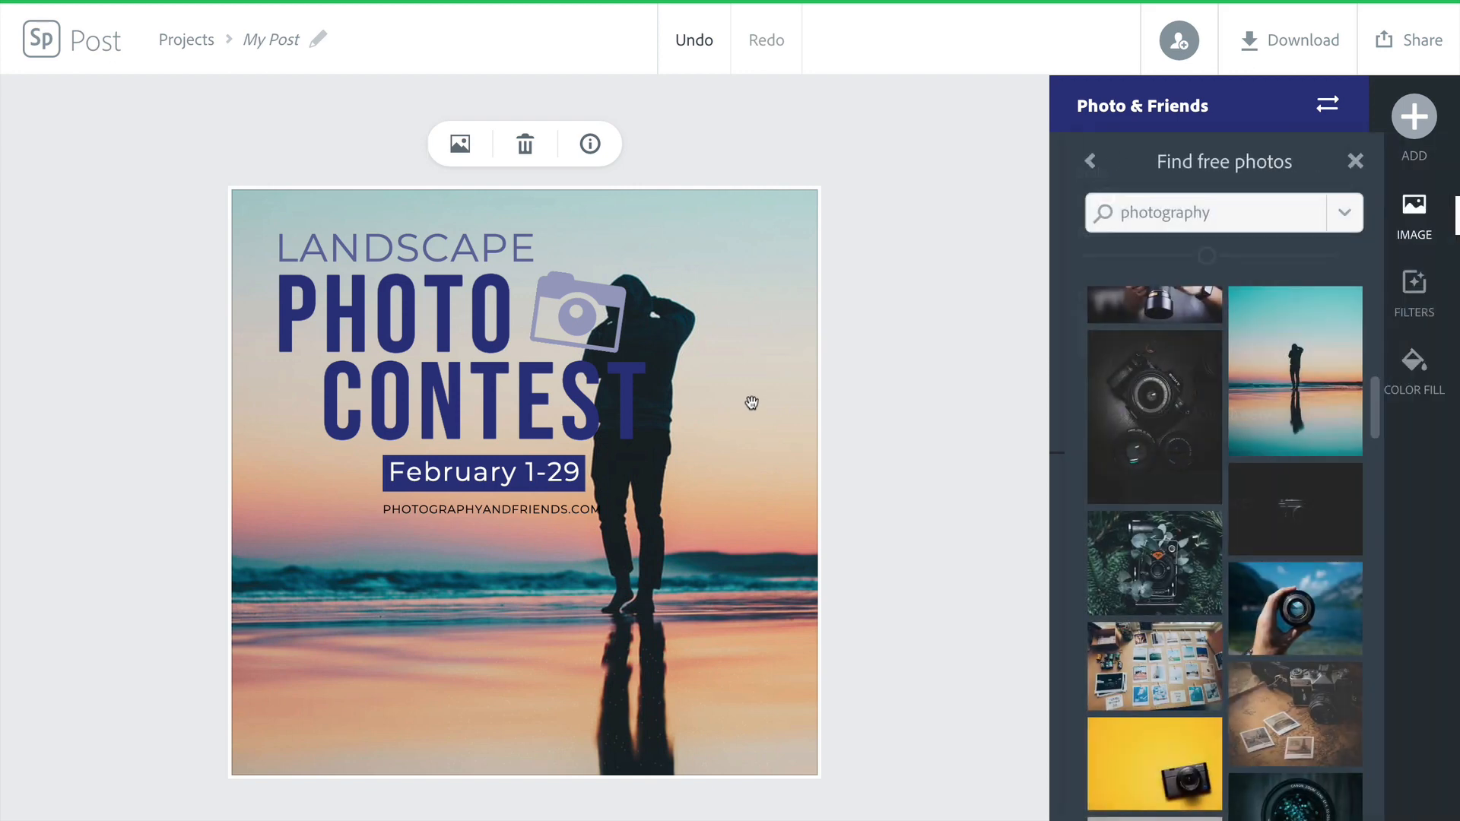
pyautogui.click(847, 335)
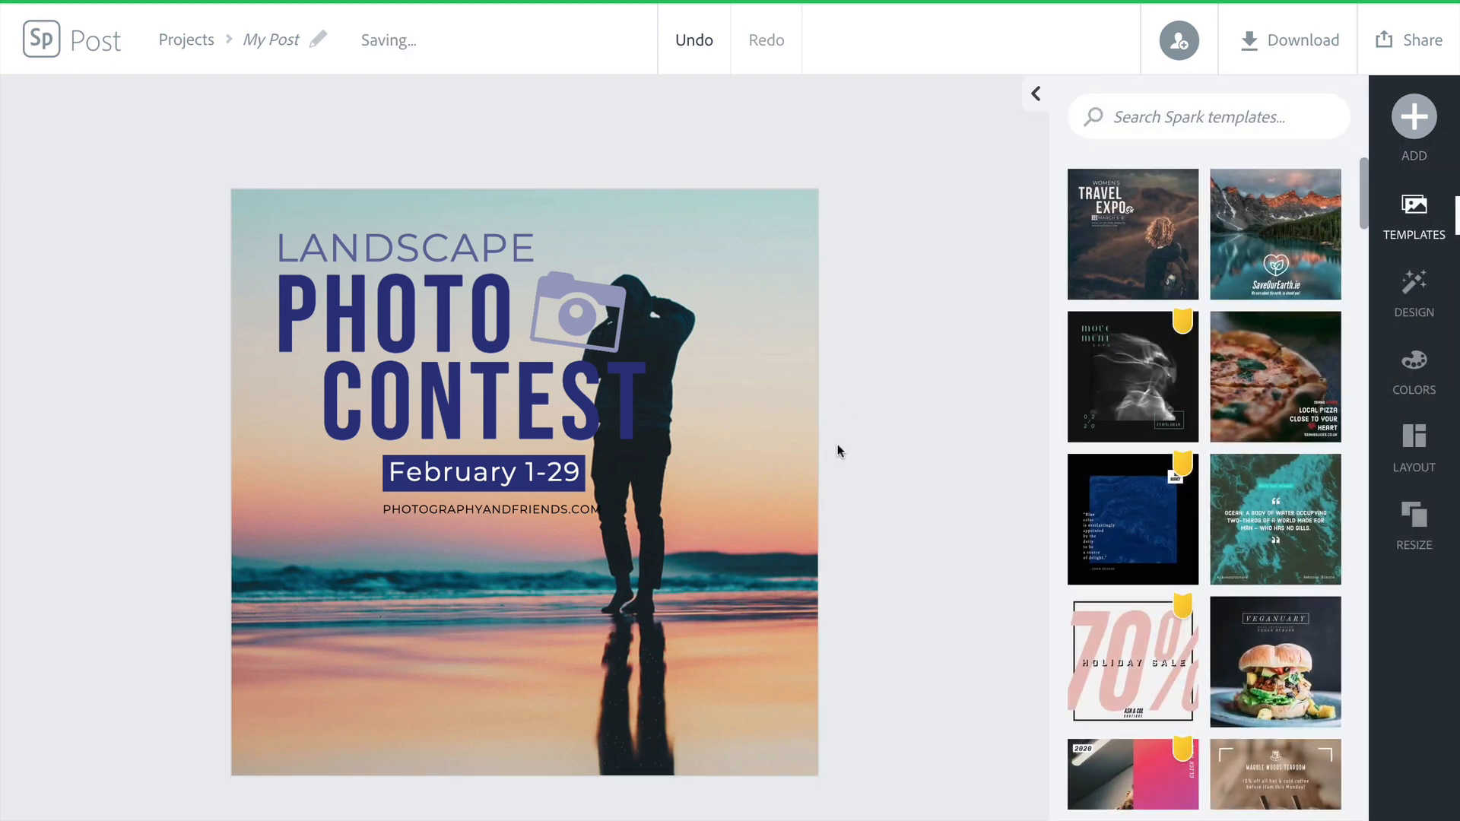
pyautogui.moveTo(750, 466); pyautogui.dragTo(805, 435)
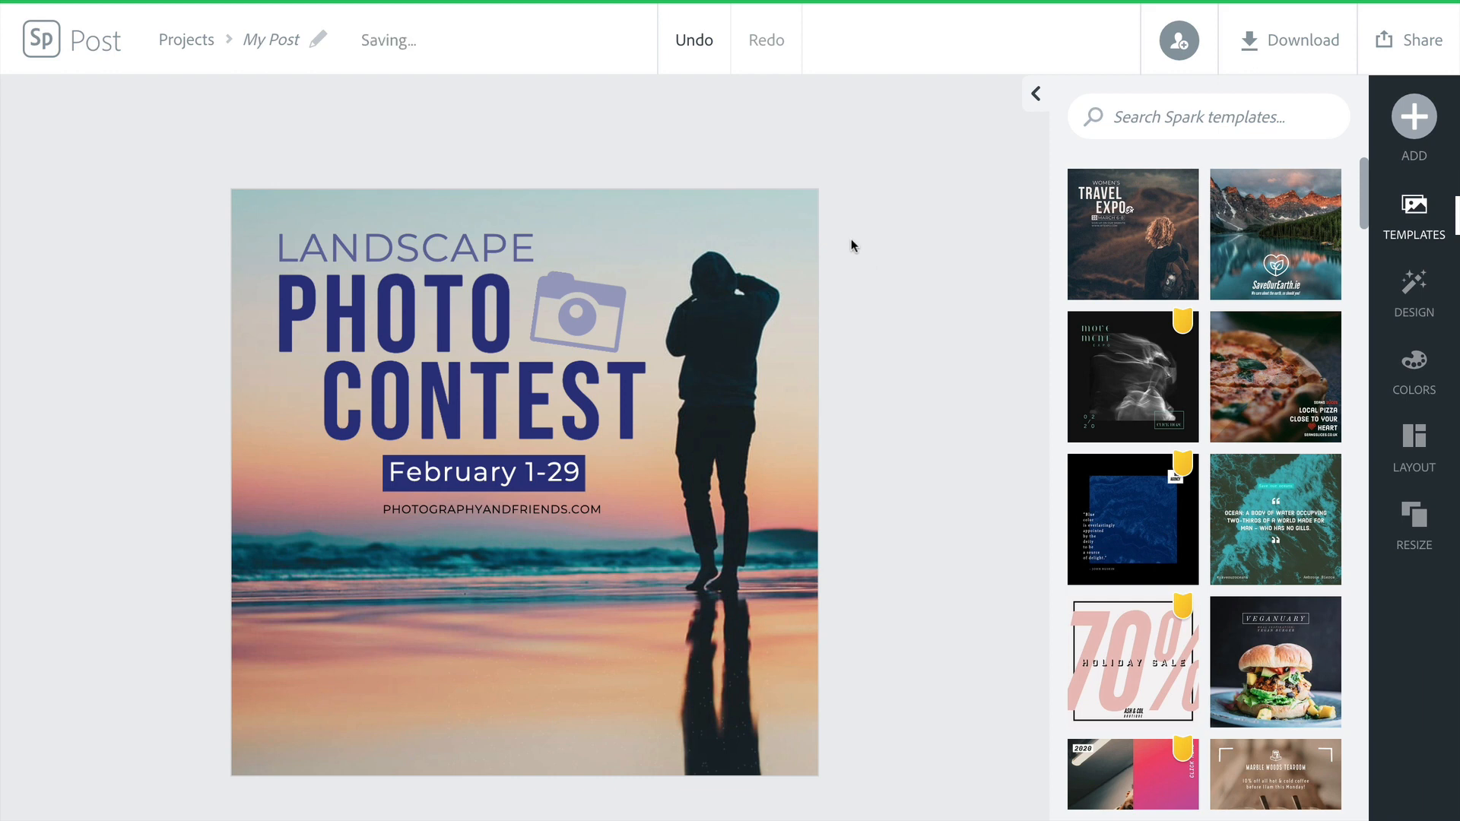
pyautogui.moveTo(737, 421); pyautogui.dragTo(731, 475)
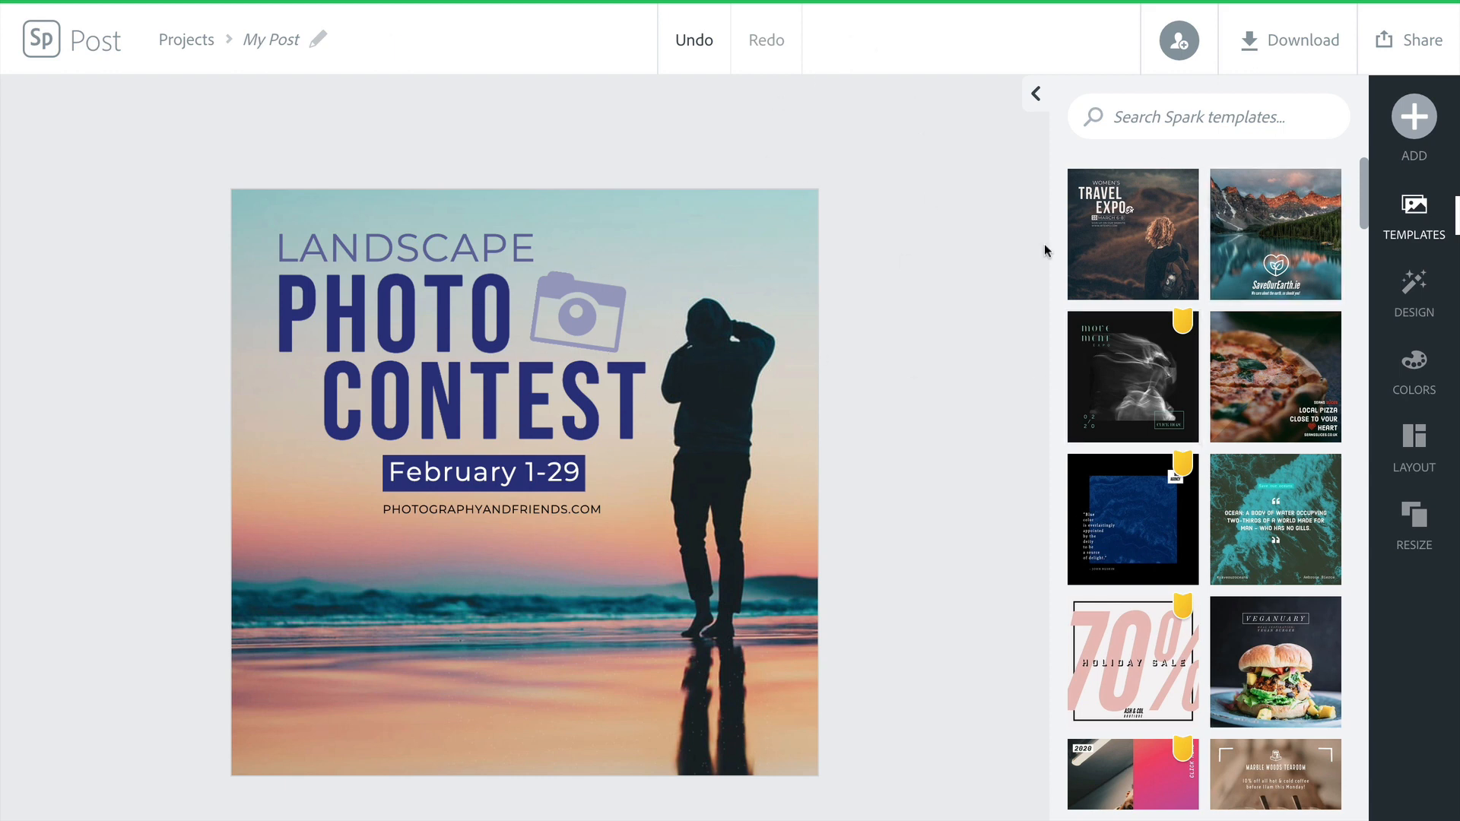
# Add the Photo & Friends primary logo, enlarge it and center it horizontally near the bottom of the post at full opacity.
pyautogui.click(1419, 122)
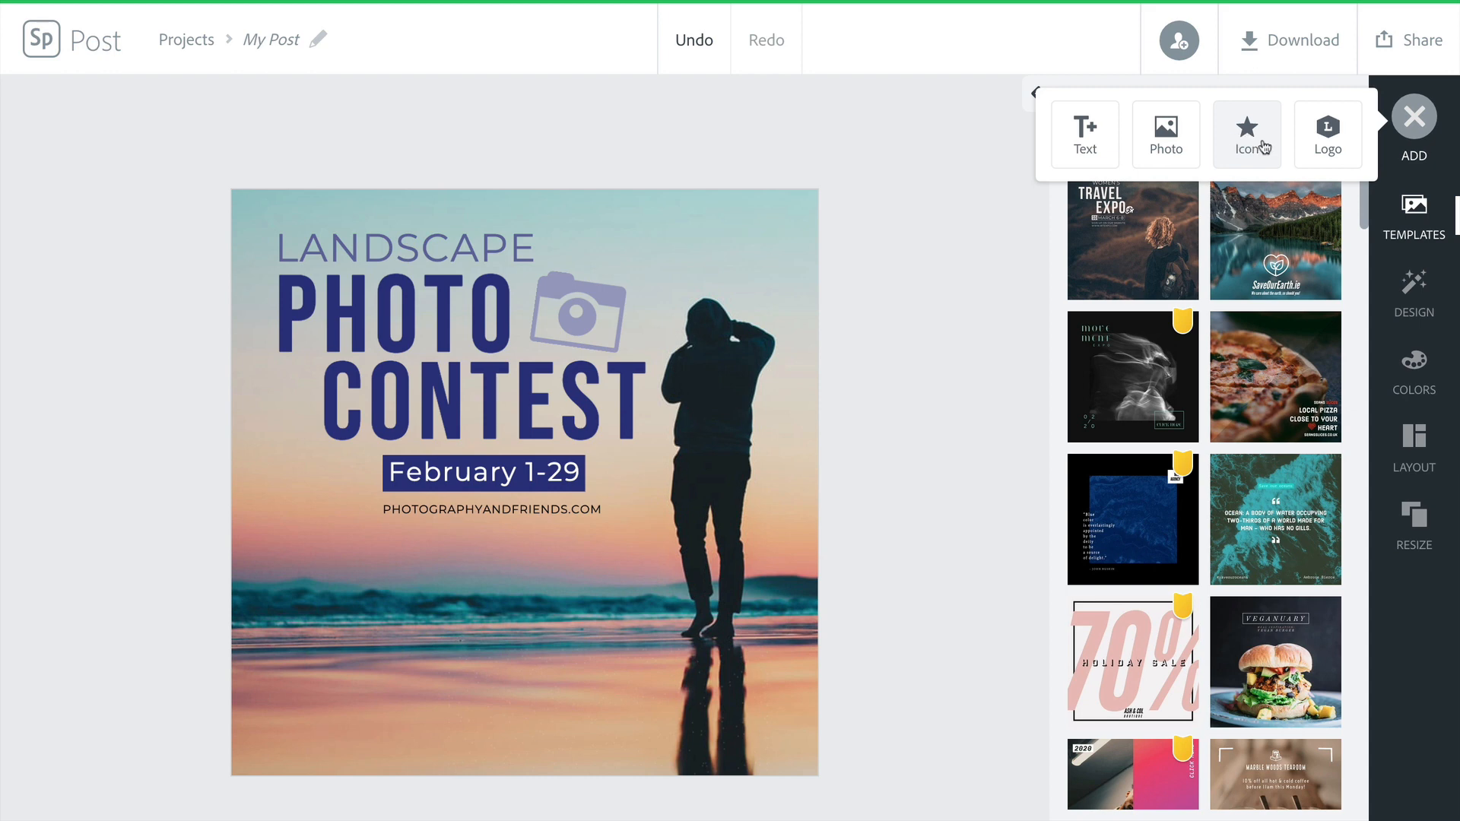
pyautogui.click(1333, 144)
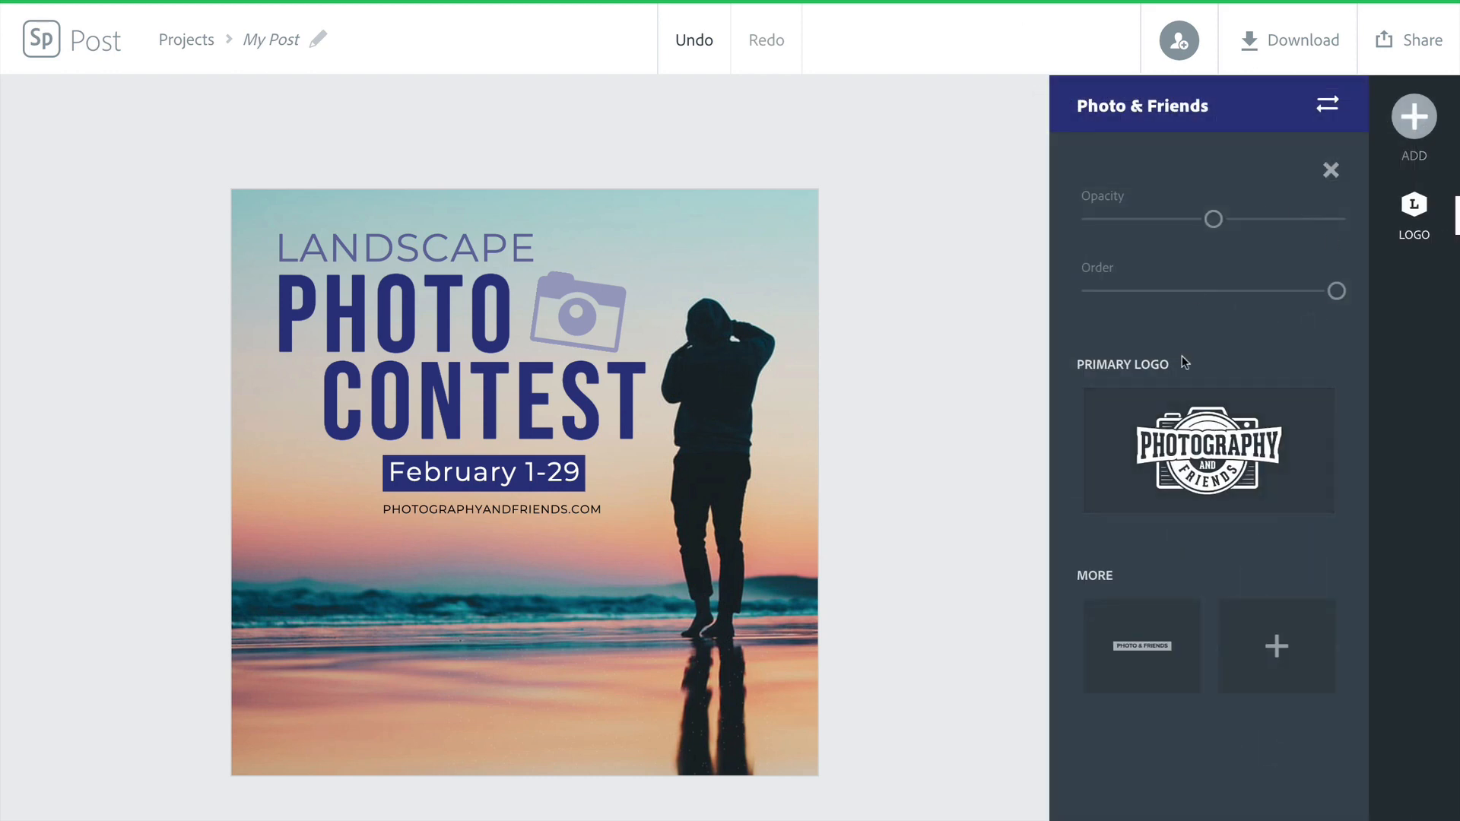
pyautogui.click(1229, 466)
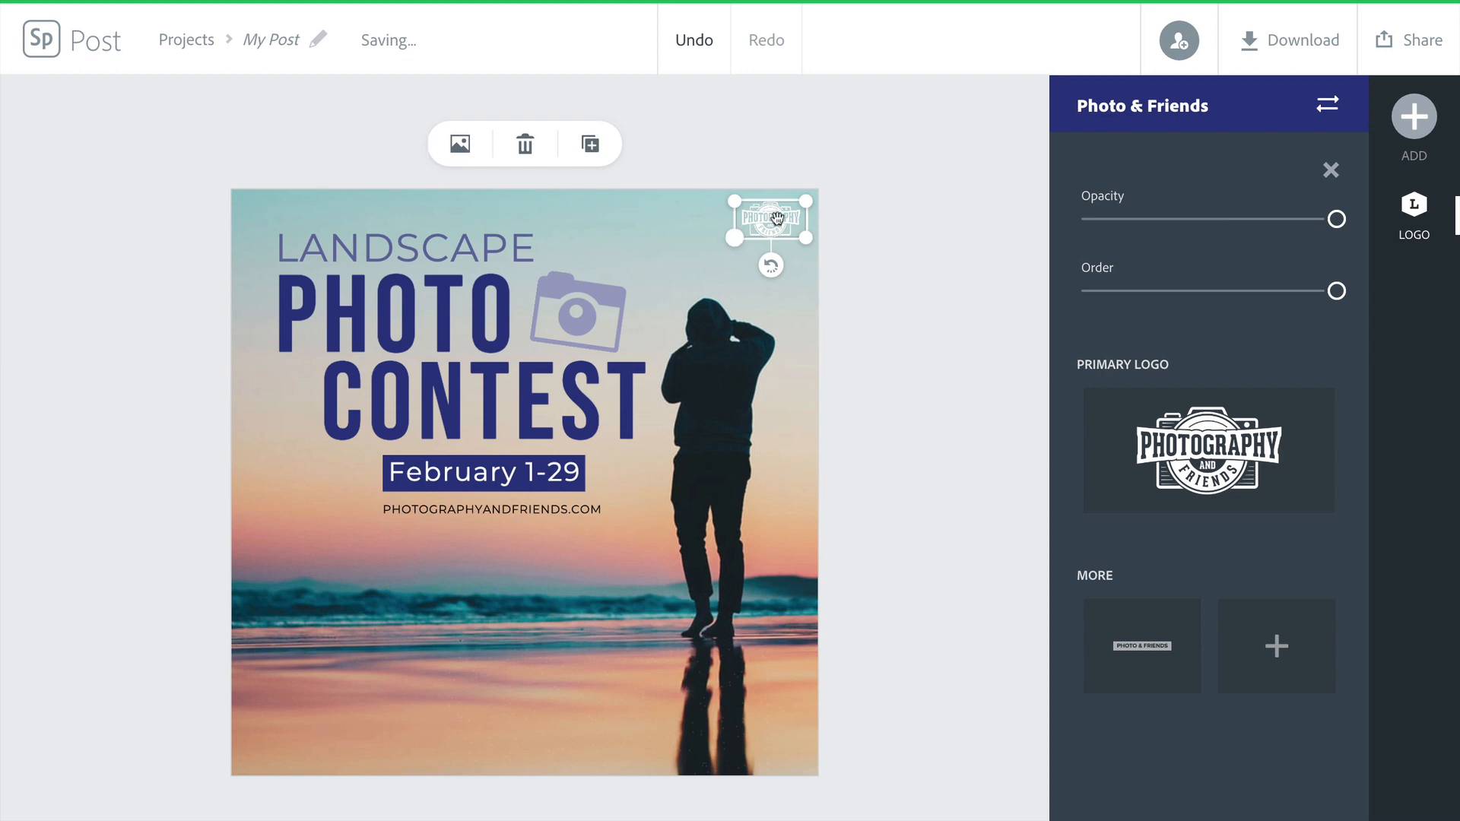
pyautogui.moveTo(747, 228); pyautogui.dragTo(519, 712)
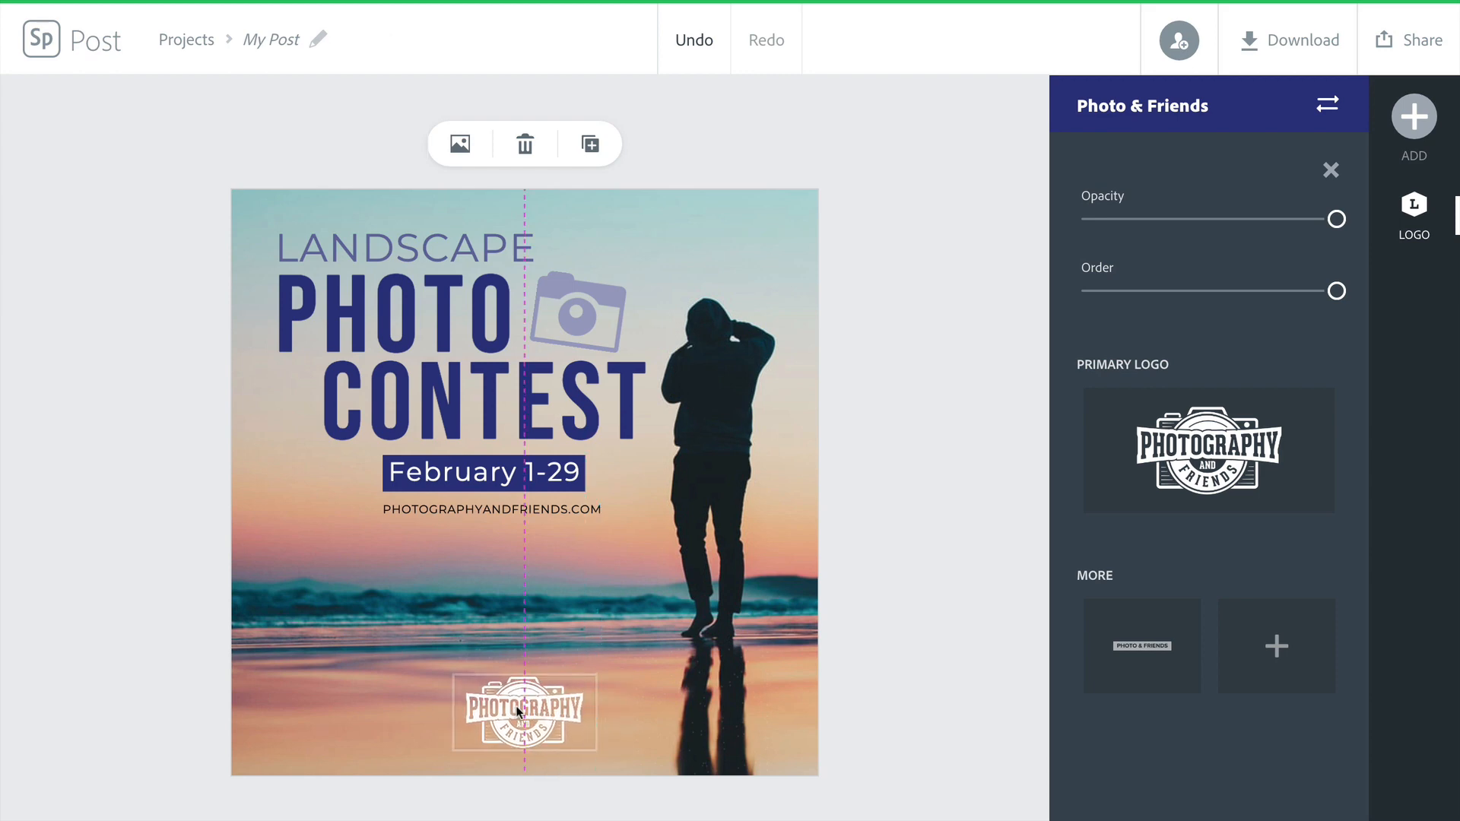
pyautogui.moveTo(519, 712); pyautogui.dragTo(520, 716)
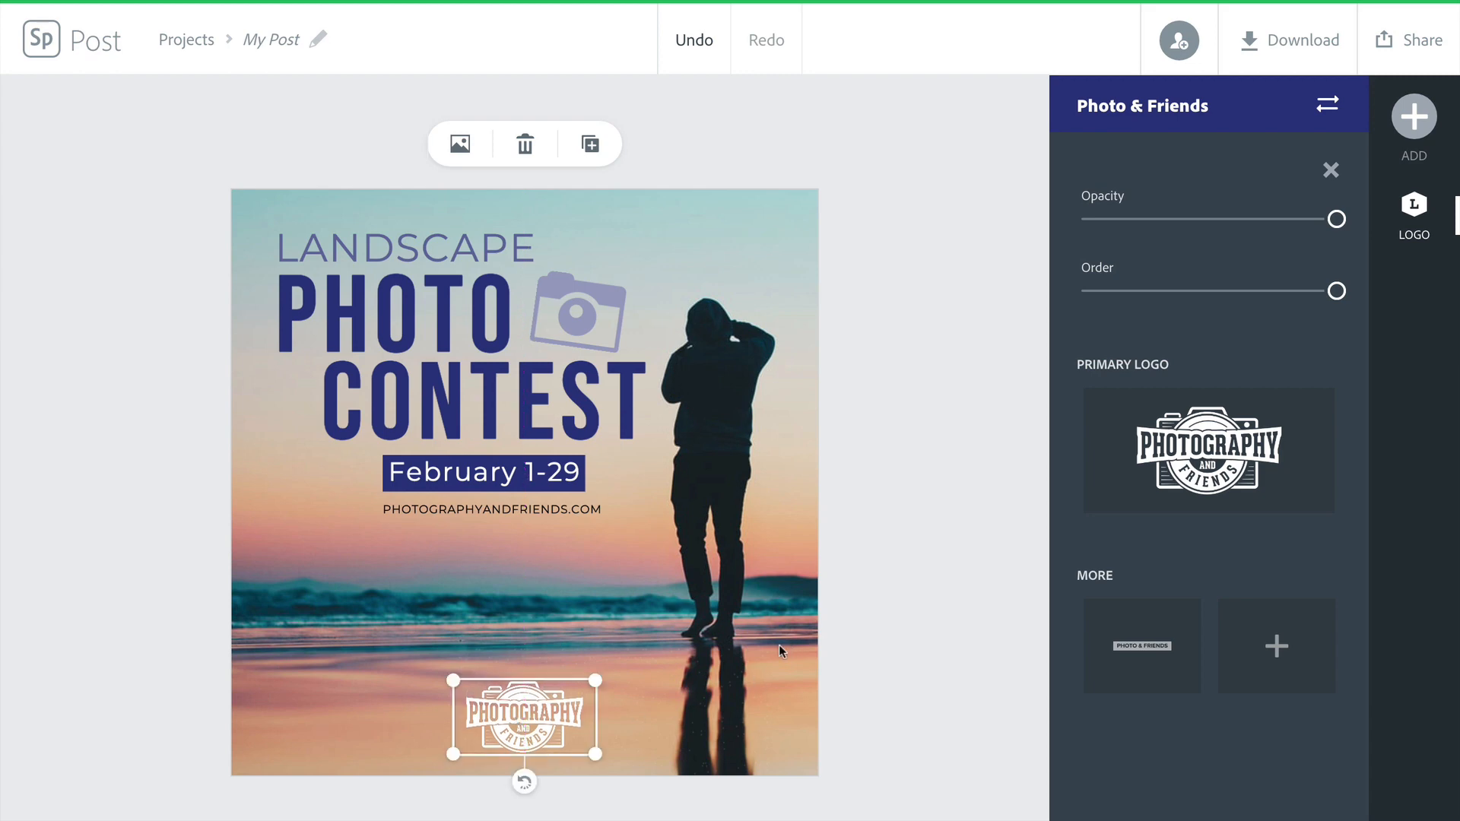
pyautogui.moveTo(1337, 219); pyautogui.dragTo(1391, 229)
pyautogui.click(942, 206)
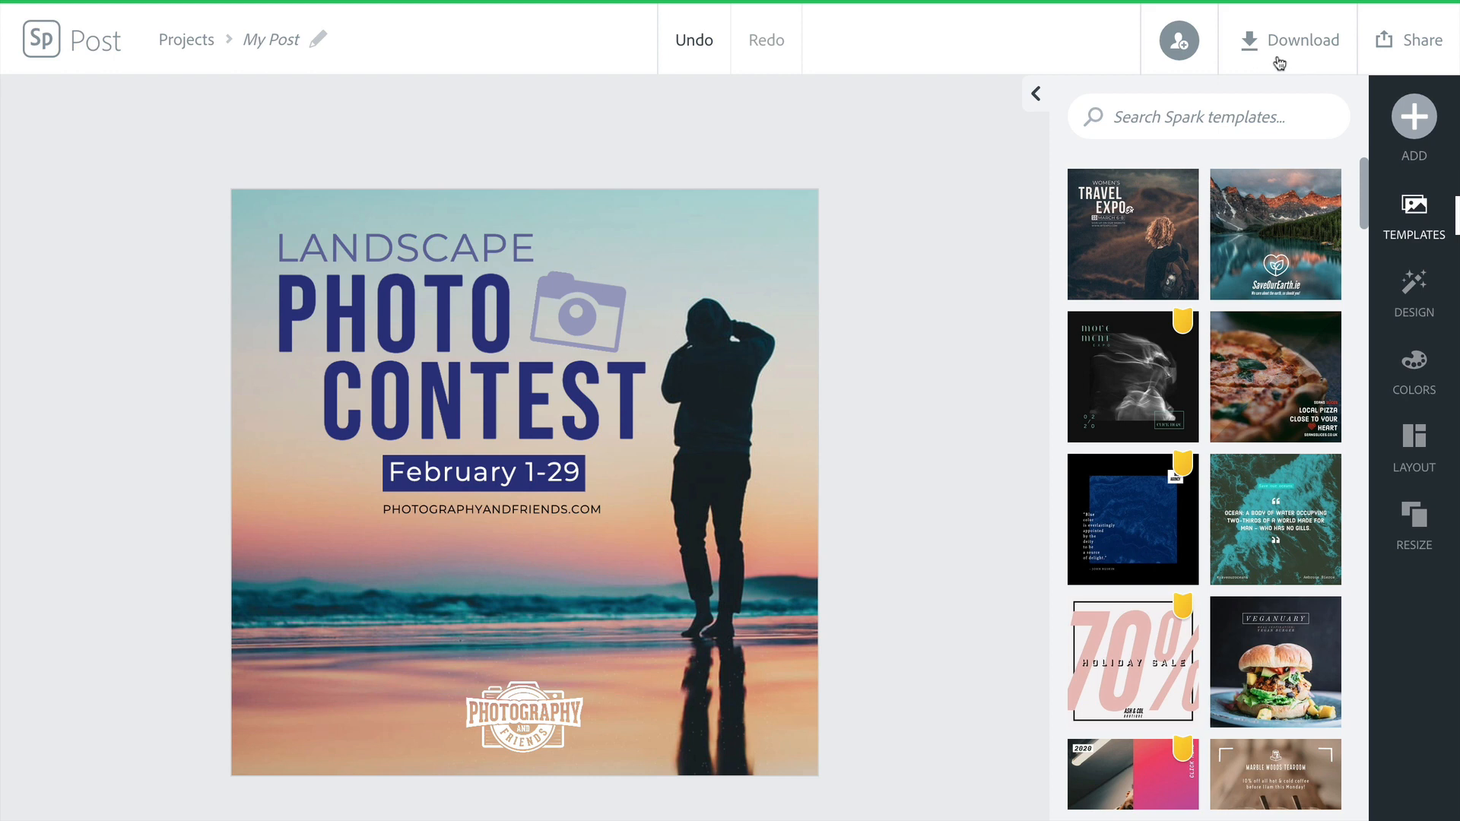
# Download the post as a JPG and save it to the Desktop with the file name landscape.
pyautogui.click(1302, 41)
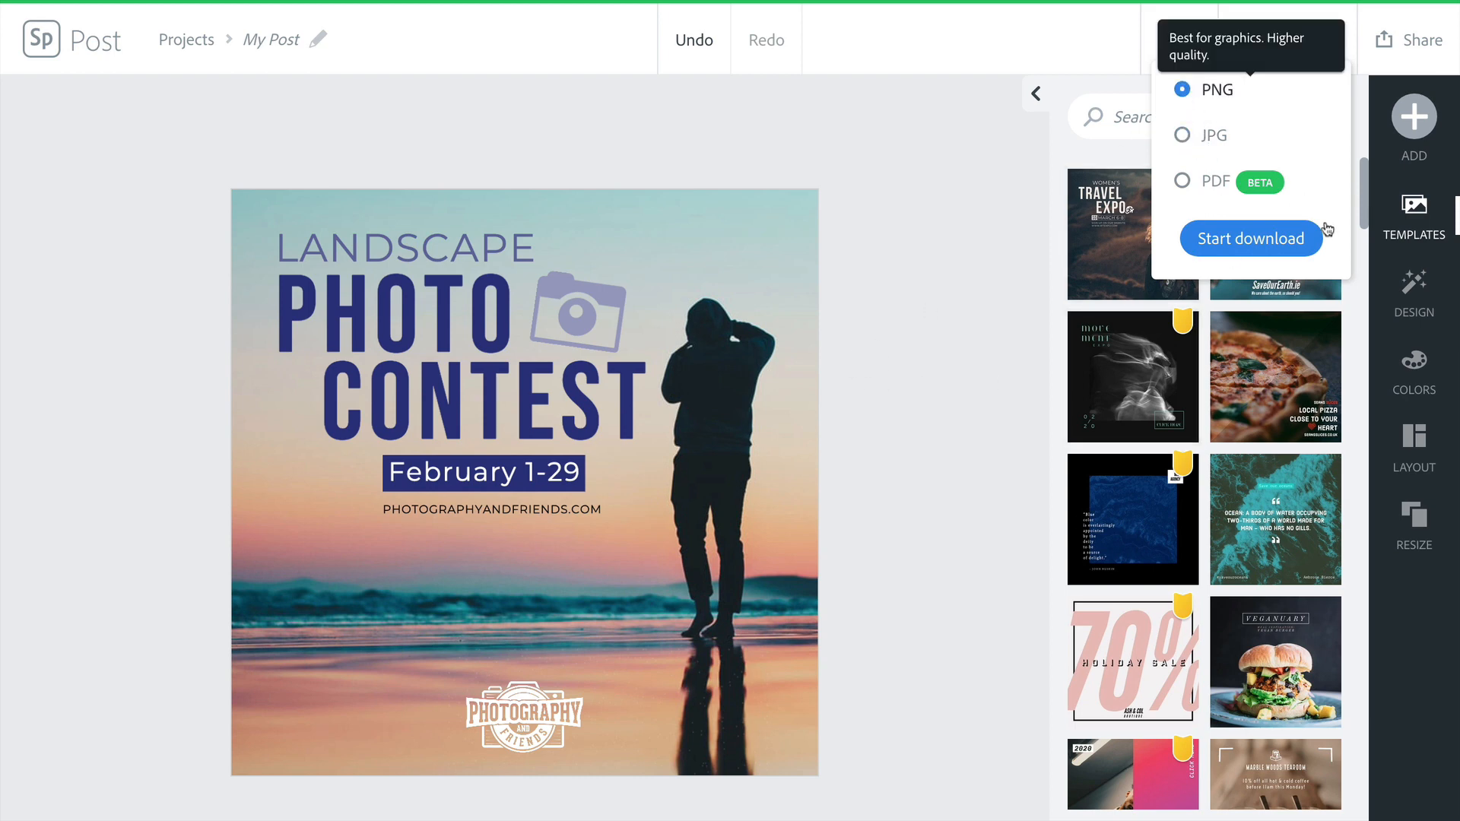
pyautogui.click(1185, 137)
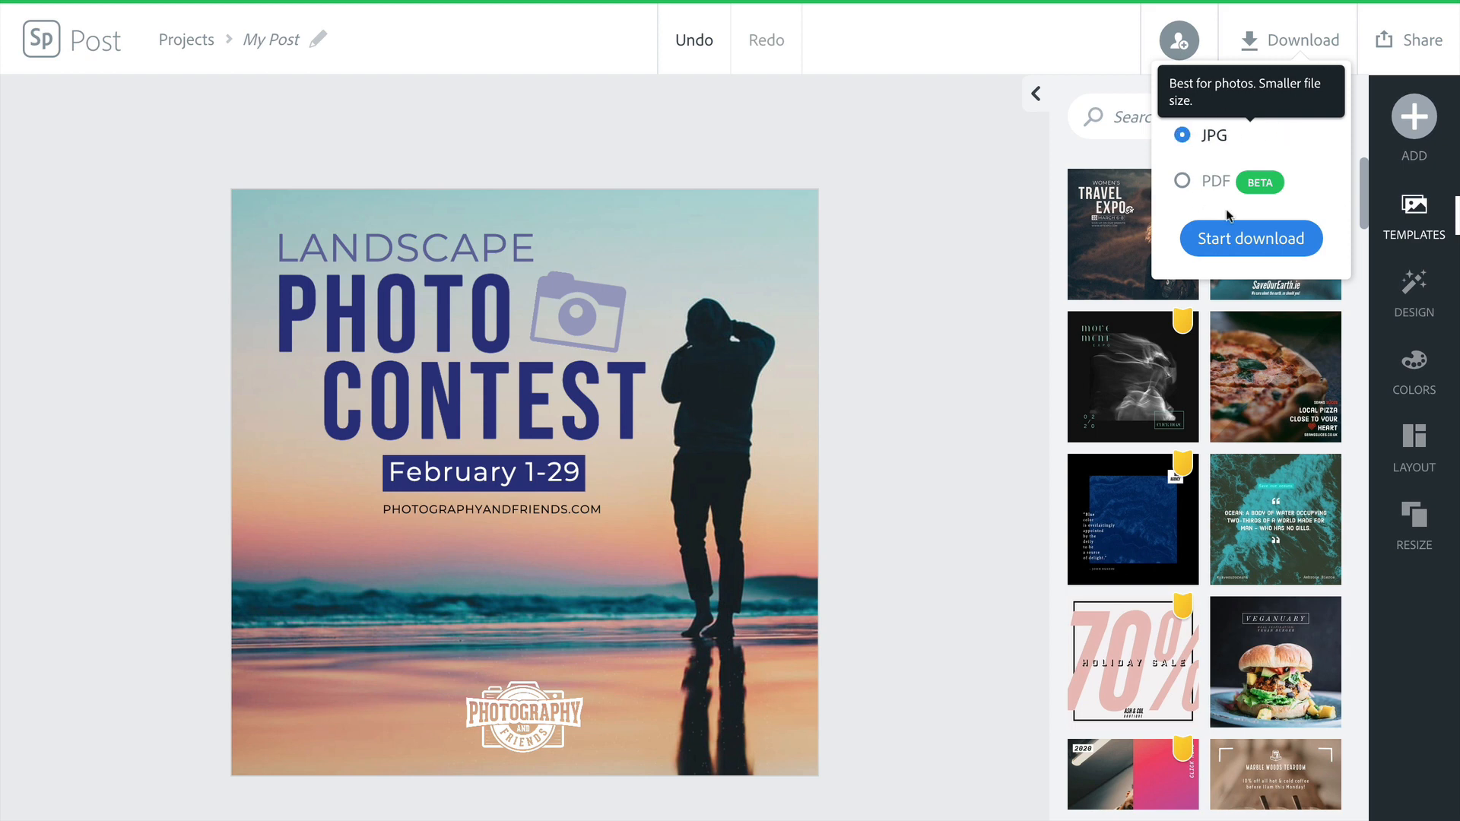
pyautogui.click(1282, 240)
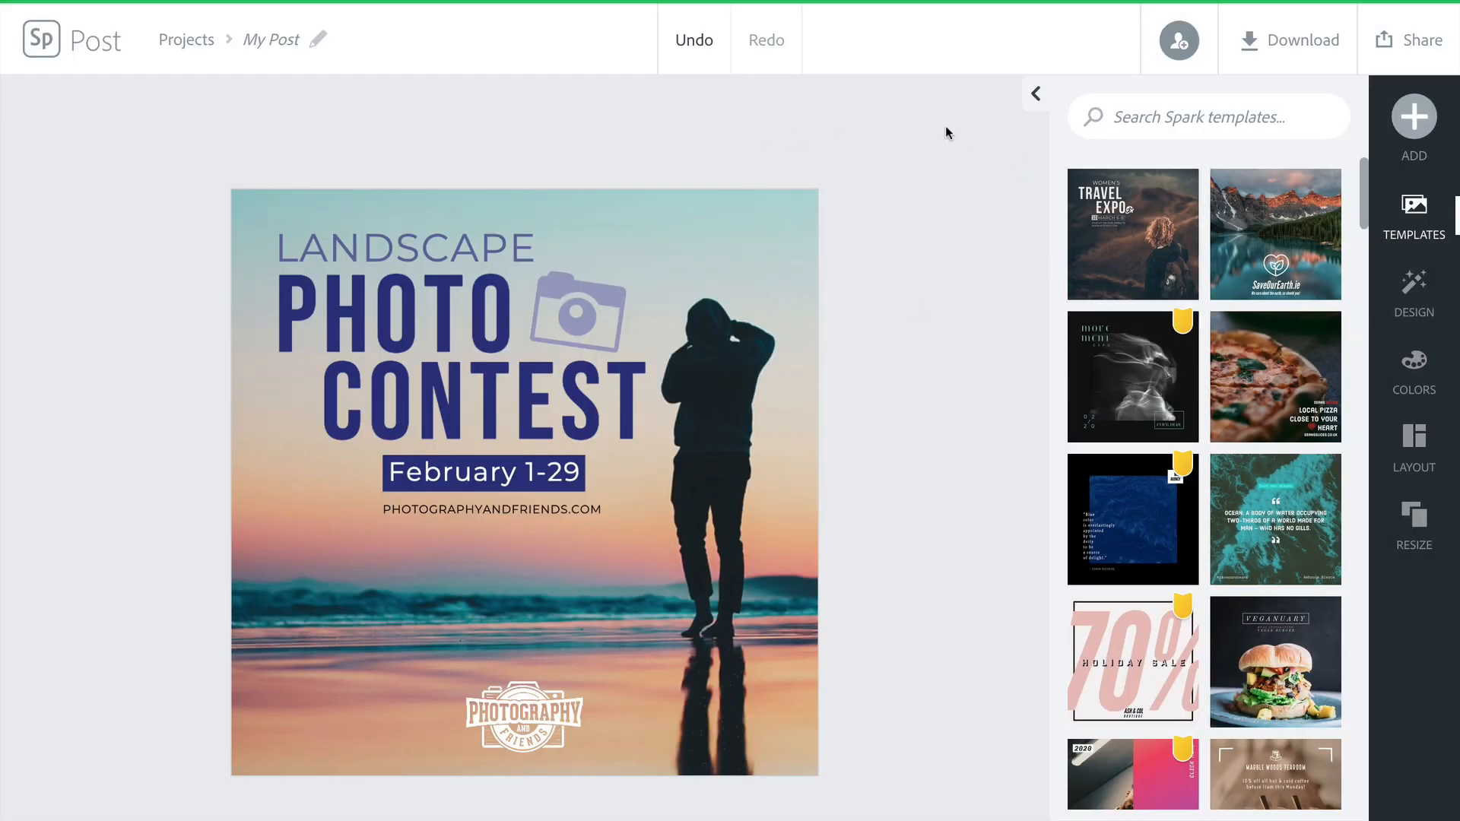
pyautogui.click(527, 213)
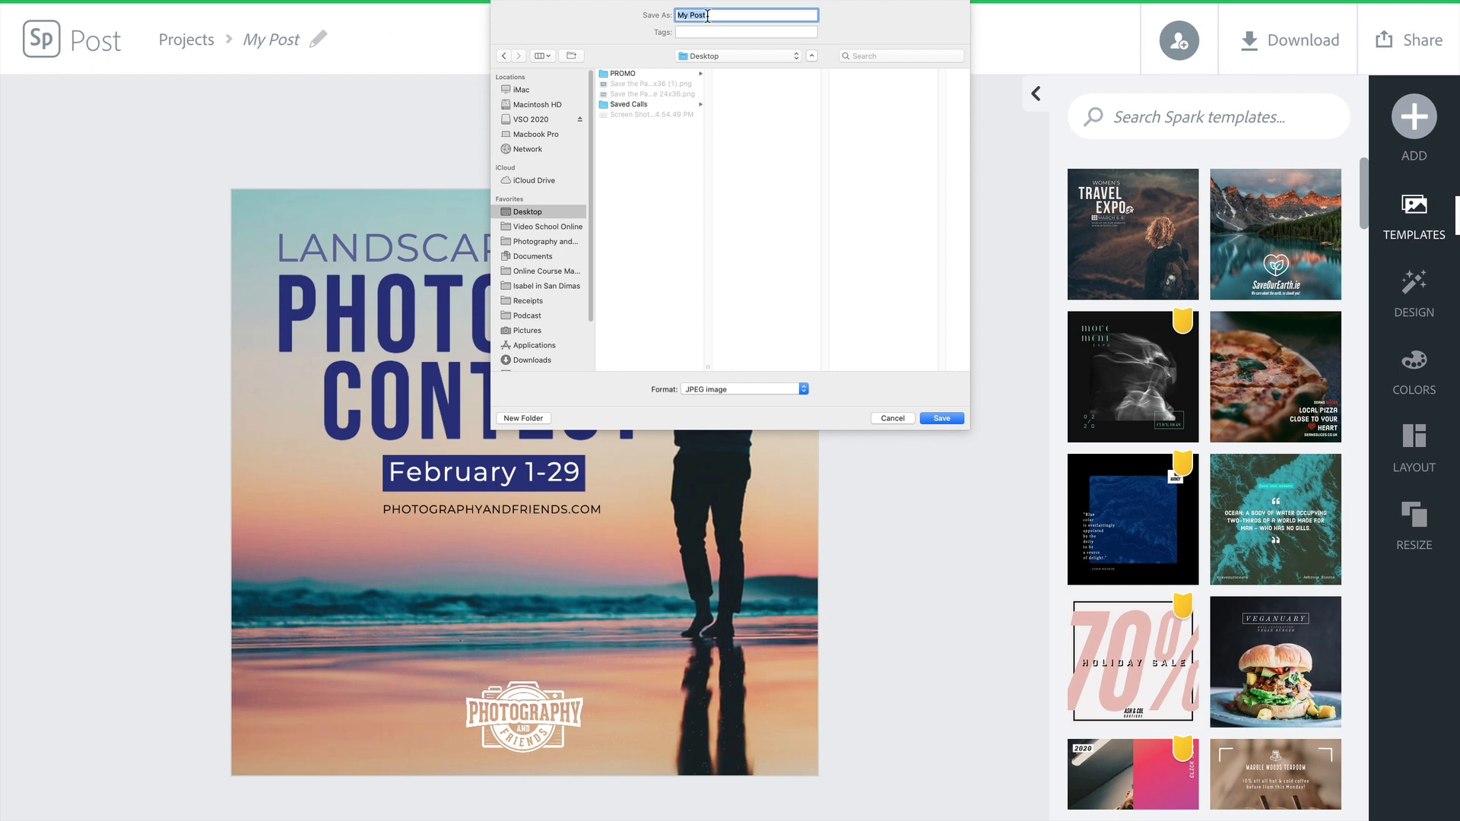
pyautogui.write('landscape')
pyautogui.click(942, 418)
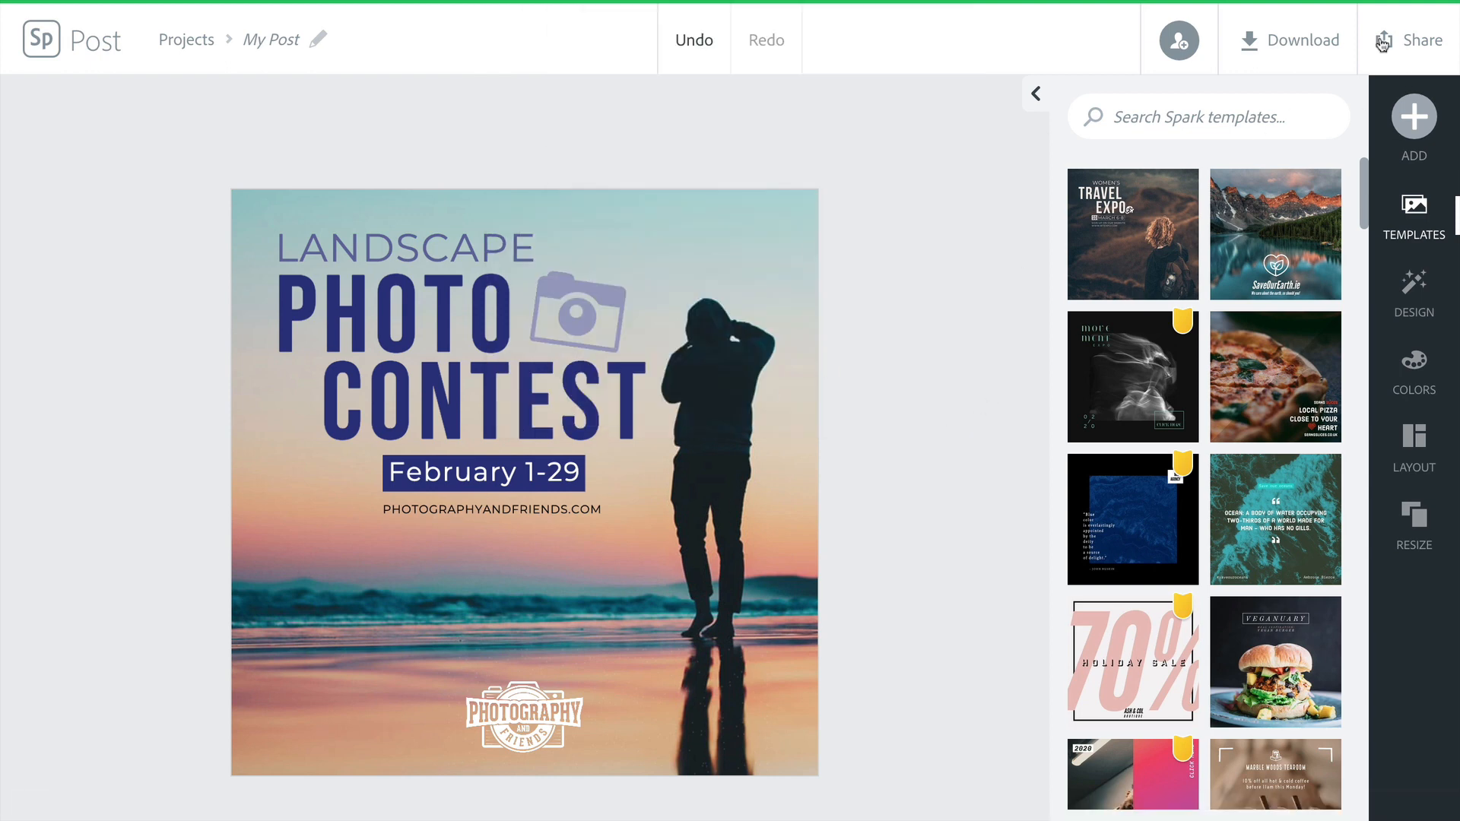
# Publish the post to get its shareable web link, select the link, and close the sharing options.
pyautogui.click(1440, 50)
pyautogui.click(1304, 88)
pyautogui.click(807, 347)
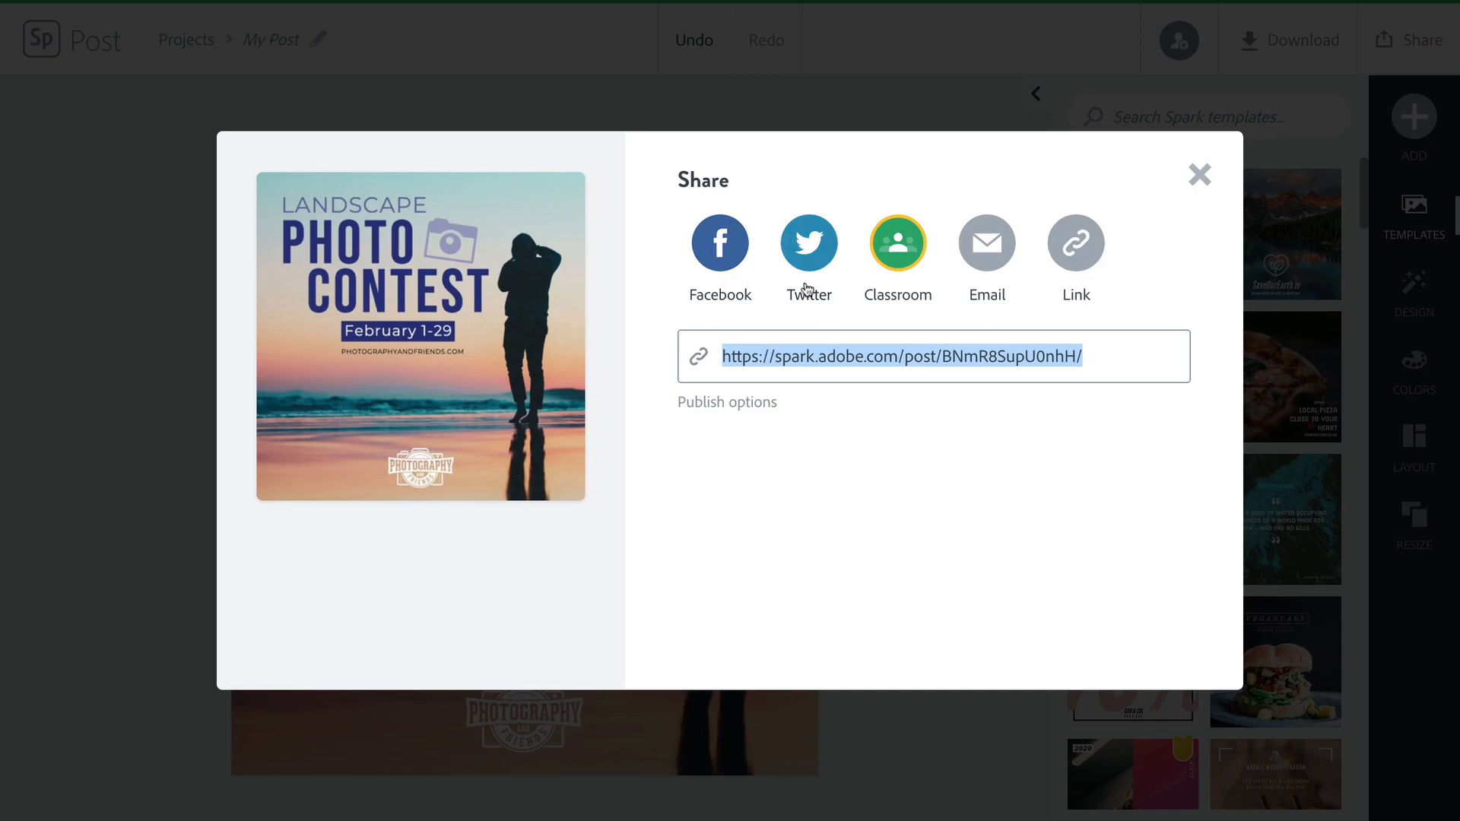
pyautogui.click(715, 258)
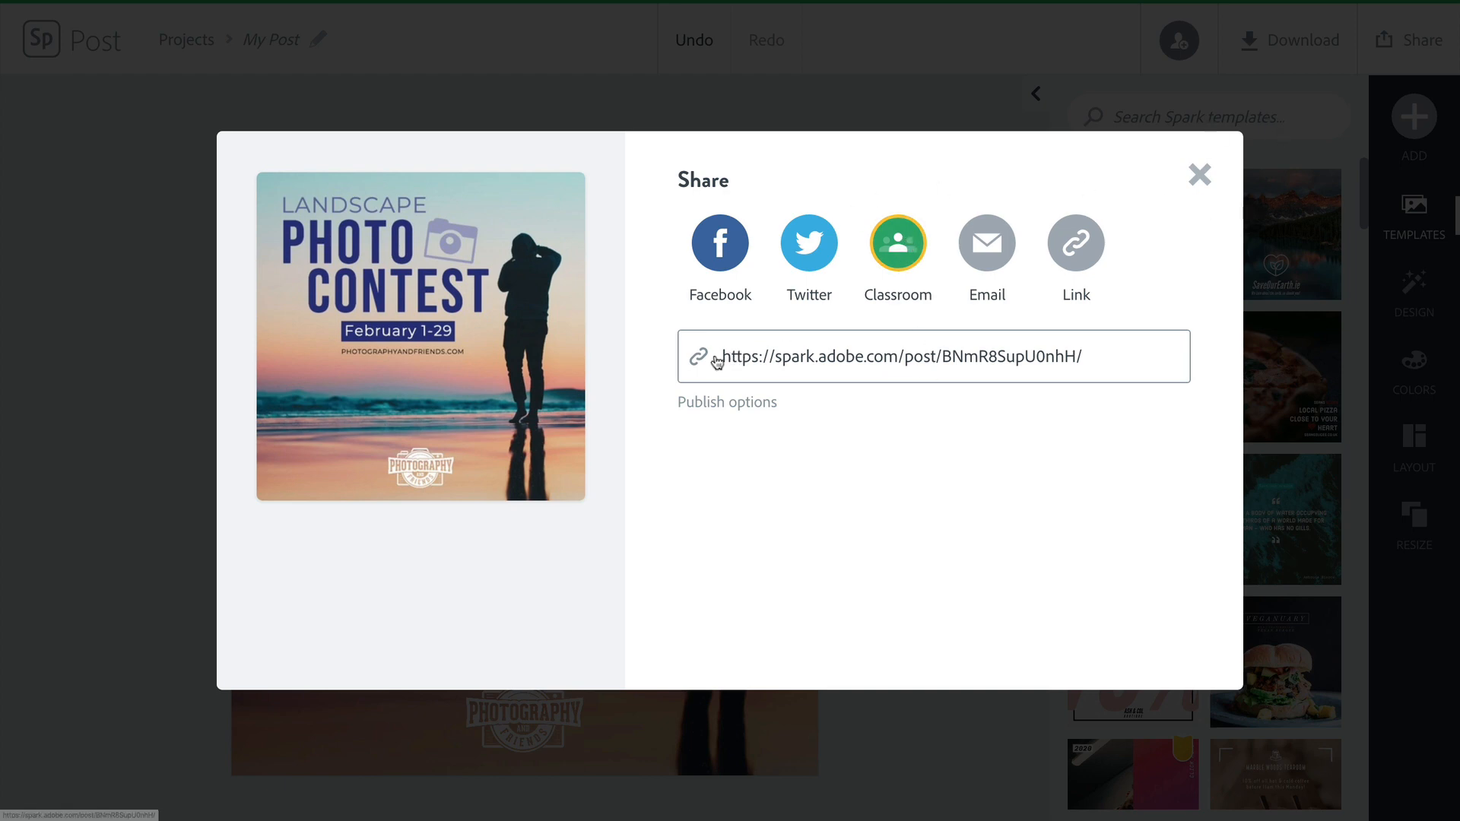
pyautogui.moveTo(731, 358); pyautogui.dragTo(1119, 368)
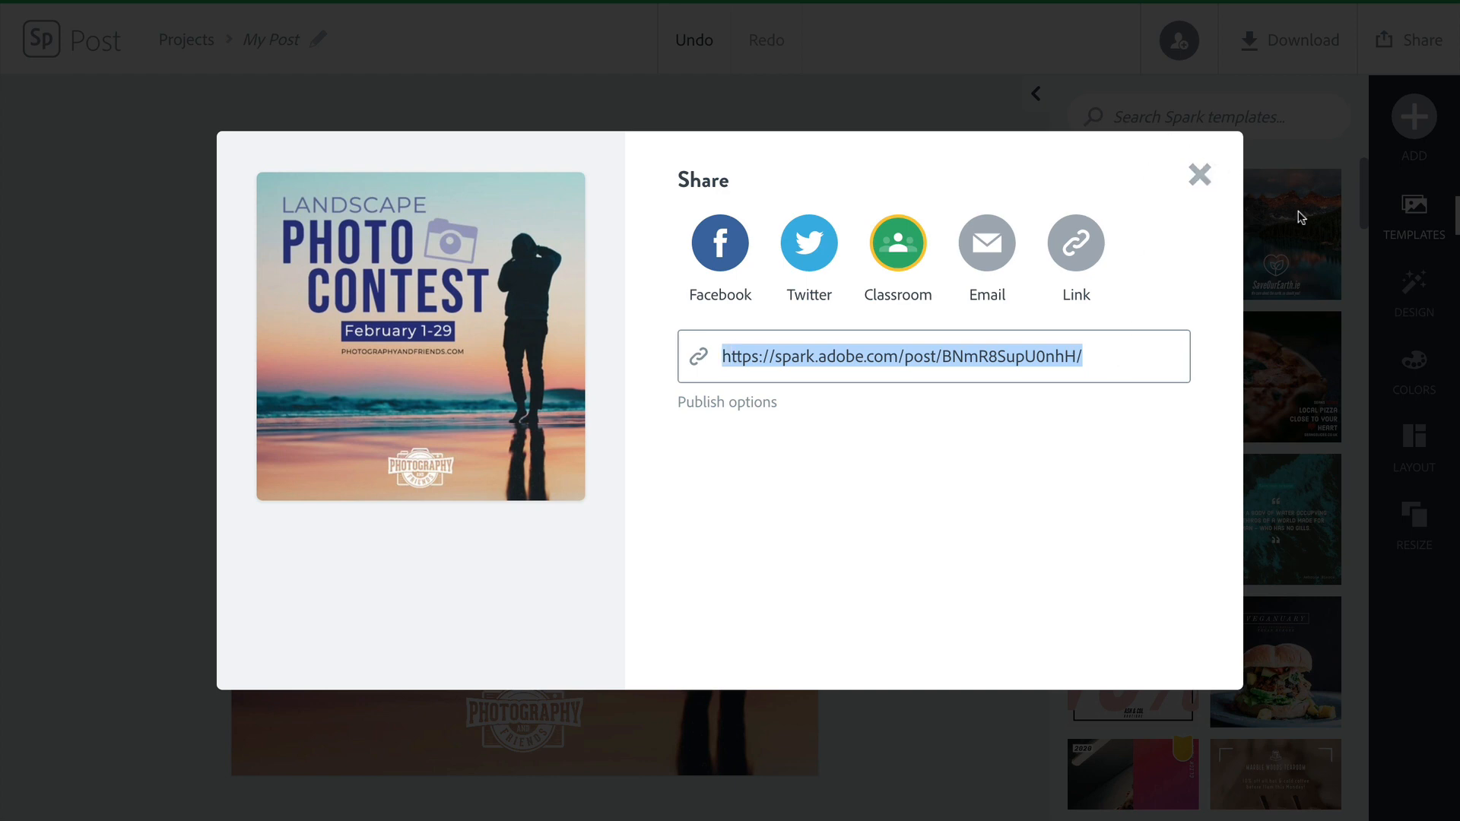
pyautogui.click(1208, 174)
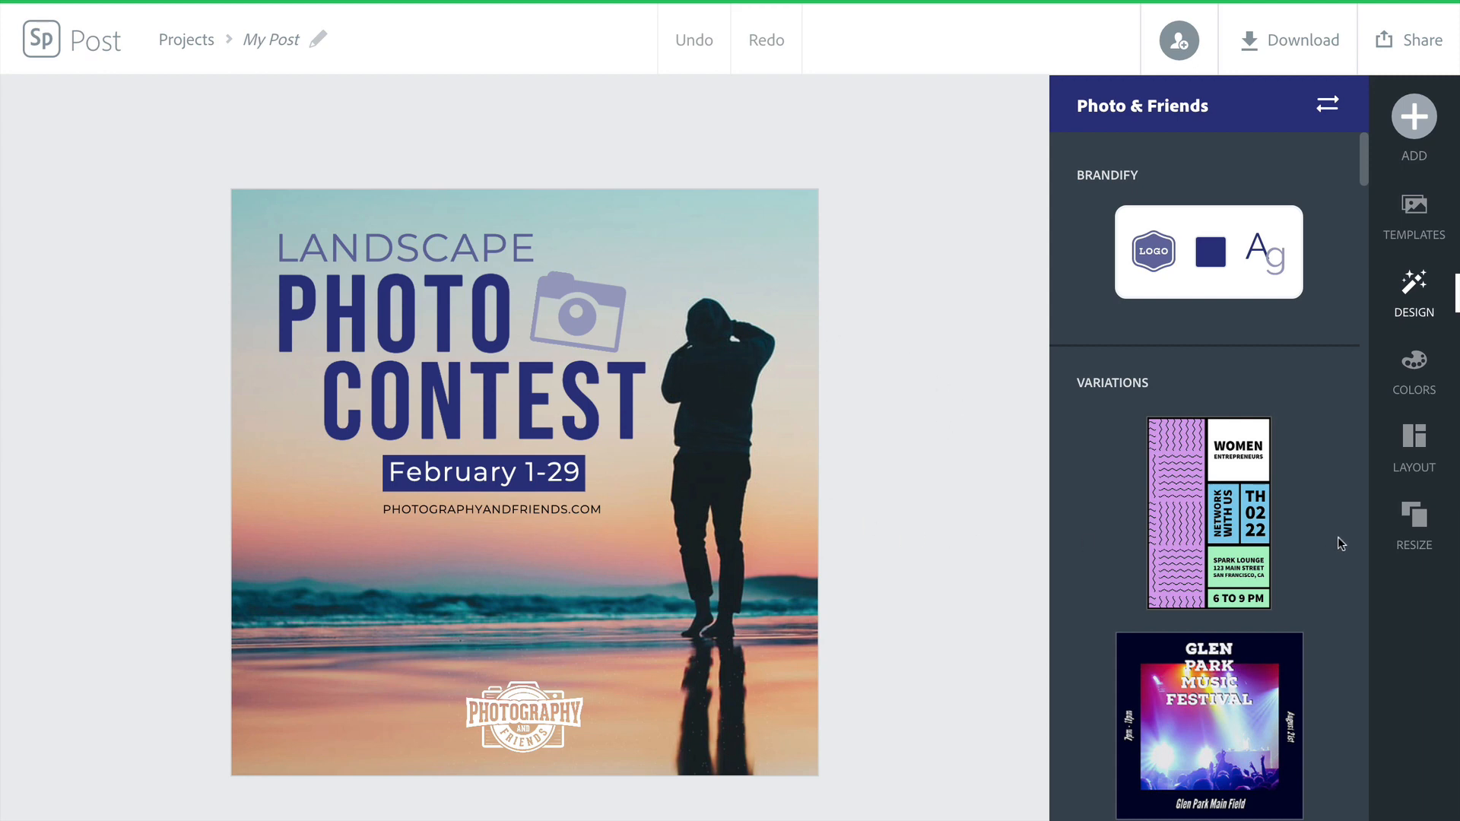
# Resize the design to the 1080 x 1920 Instagram Story format.
pyautogui.click(1419, 523)
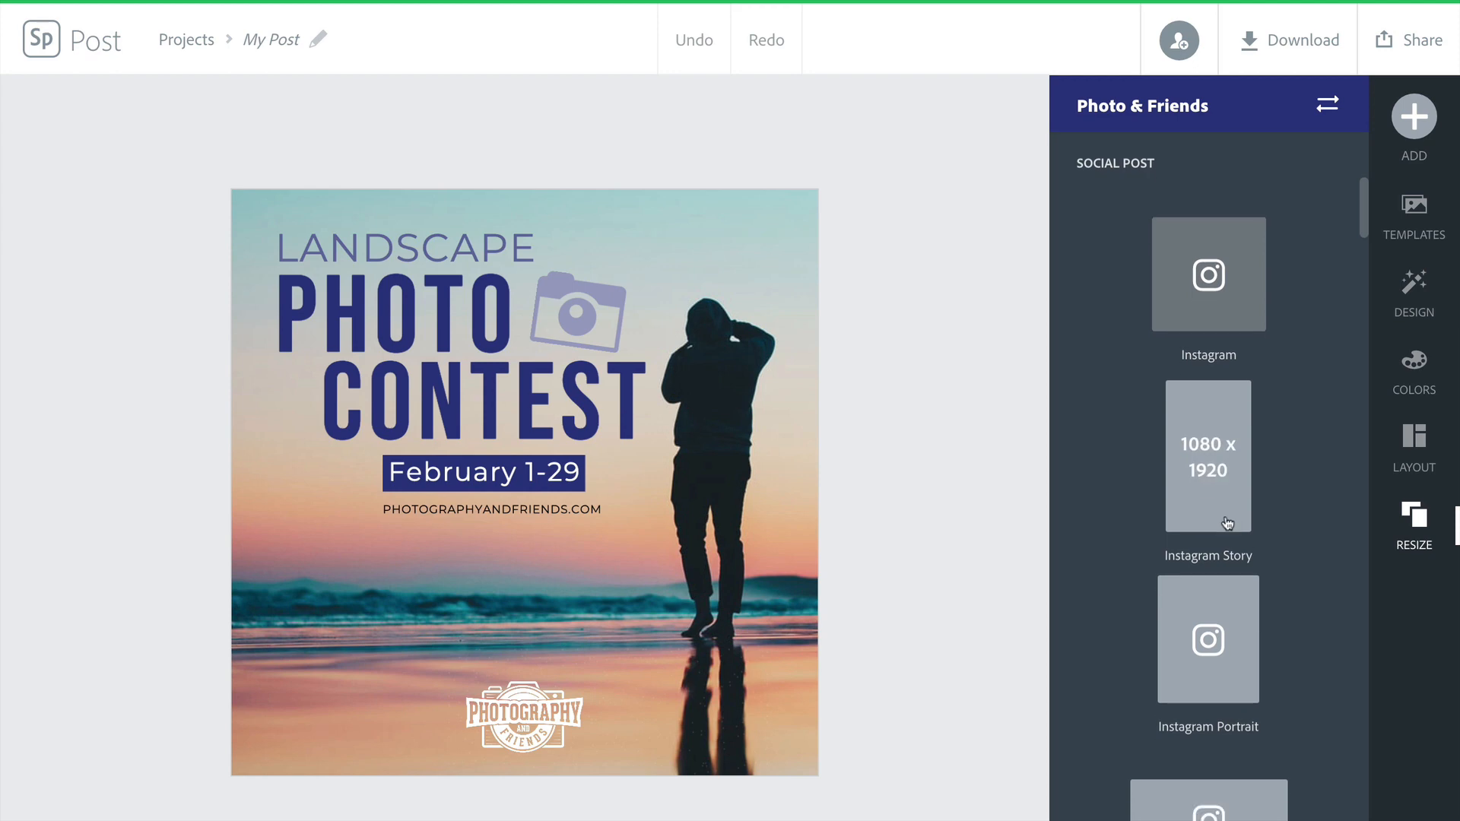
pyautogui.scroll(-1, 1224, 521)
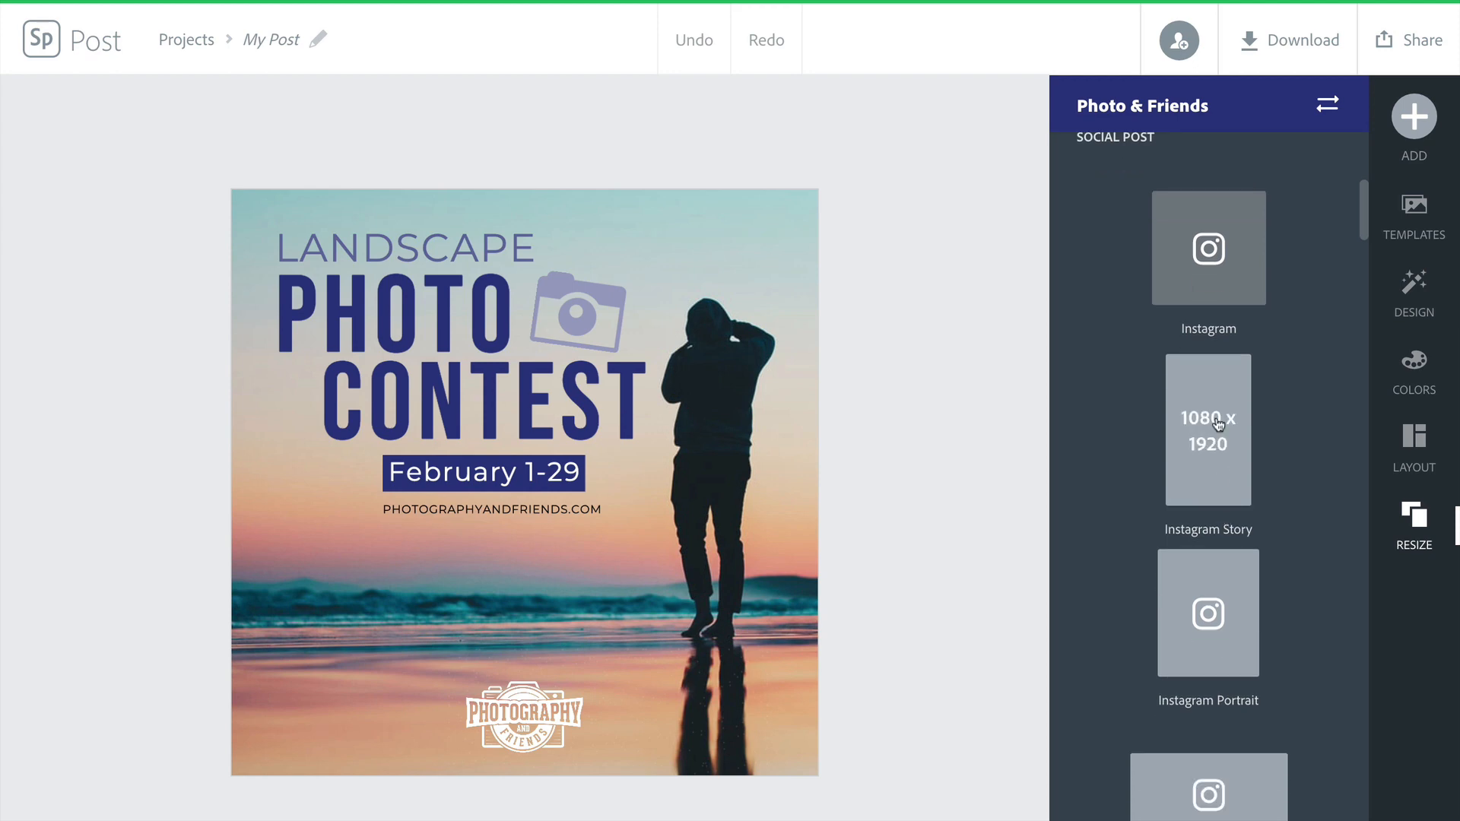
pyautogui.click(1217, 424)
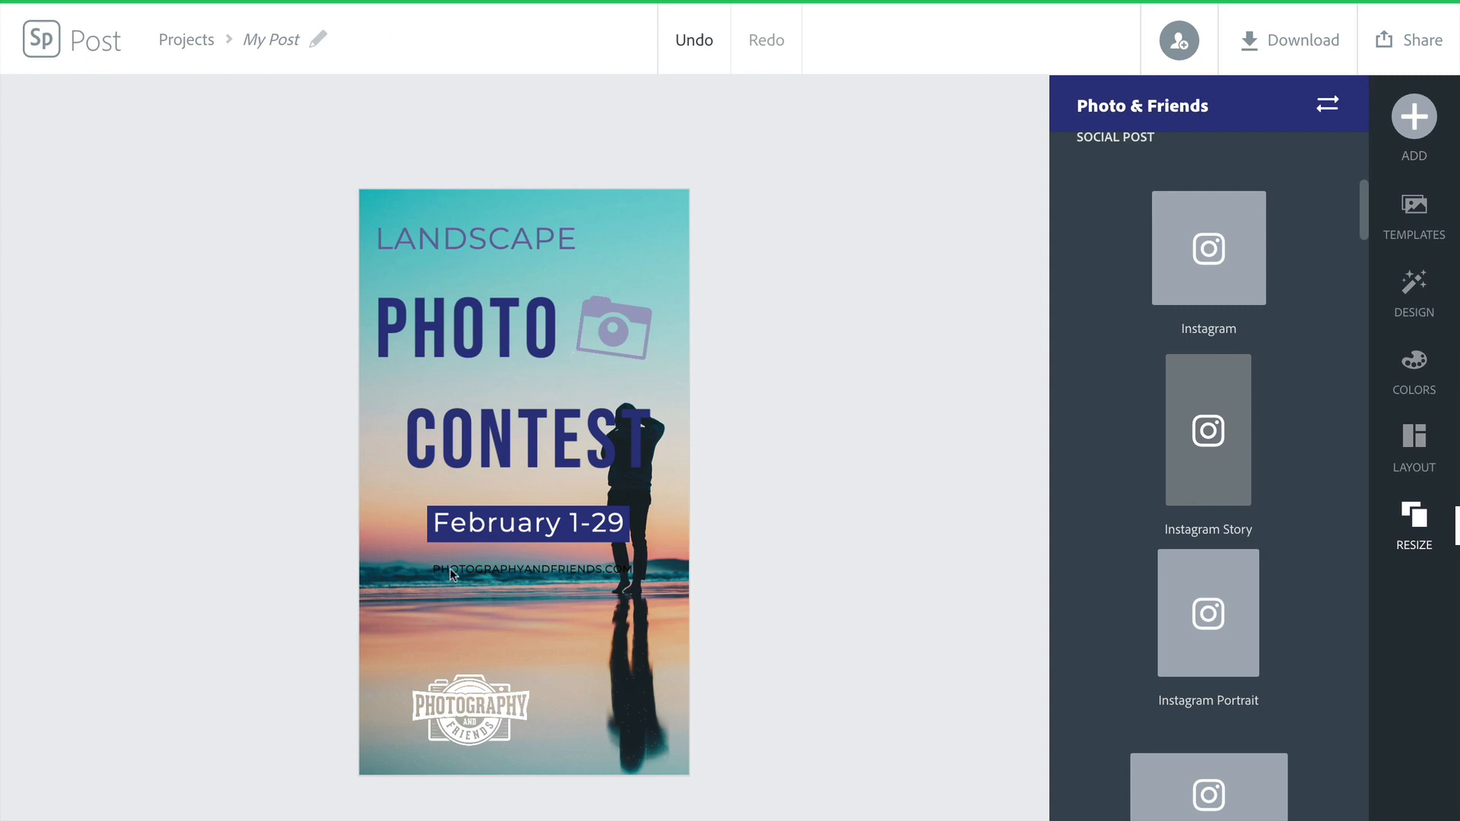
# Tighten the story's text block by left-aligning CONTEST under PHOTO and moving LANDSCAPE, the camera icon, date and website address close around them.
pyautogui.moveTo(514, 568); pyautogui.dragTo(520, 556)
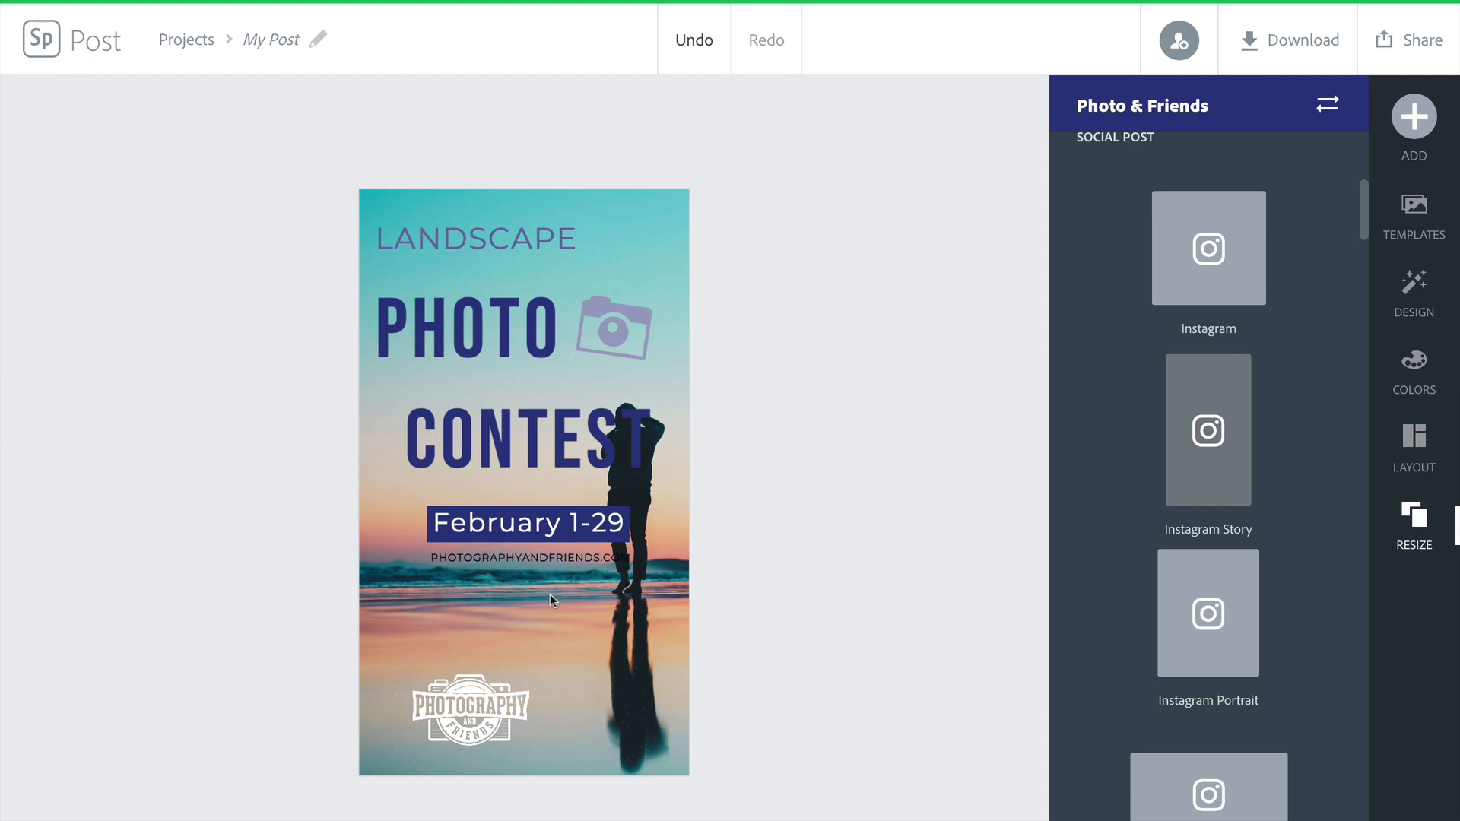
pyautogui.click(533, 562)
pyautogui.keyDown('shift'); pyautogui.click(563, 525); pyautogui.keyUp('shift')
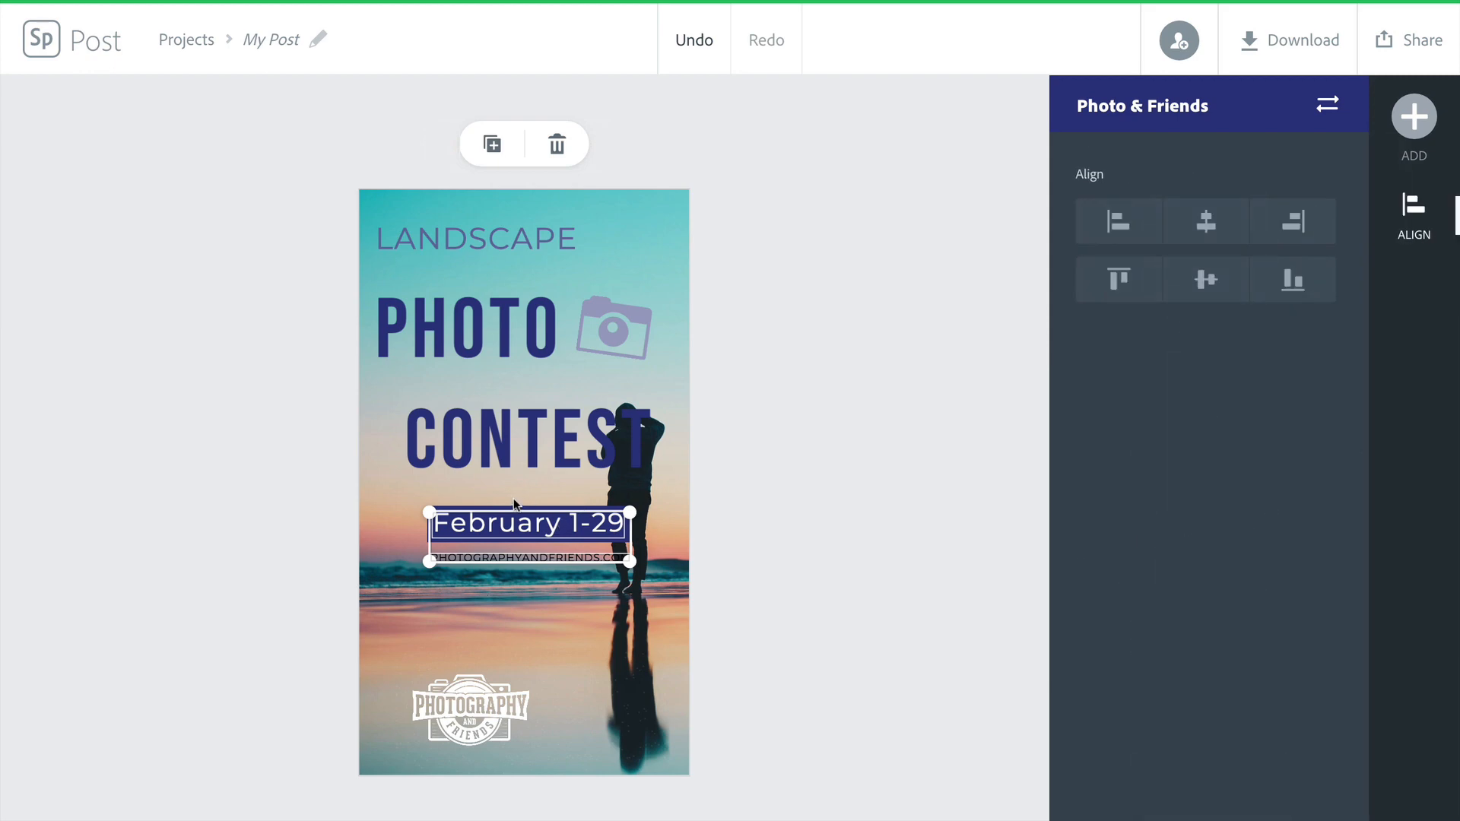
pyautogui.moveTo(563, 524); pyautogui.dragTo(520, 494)
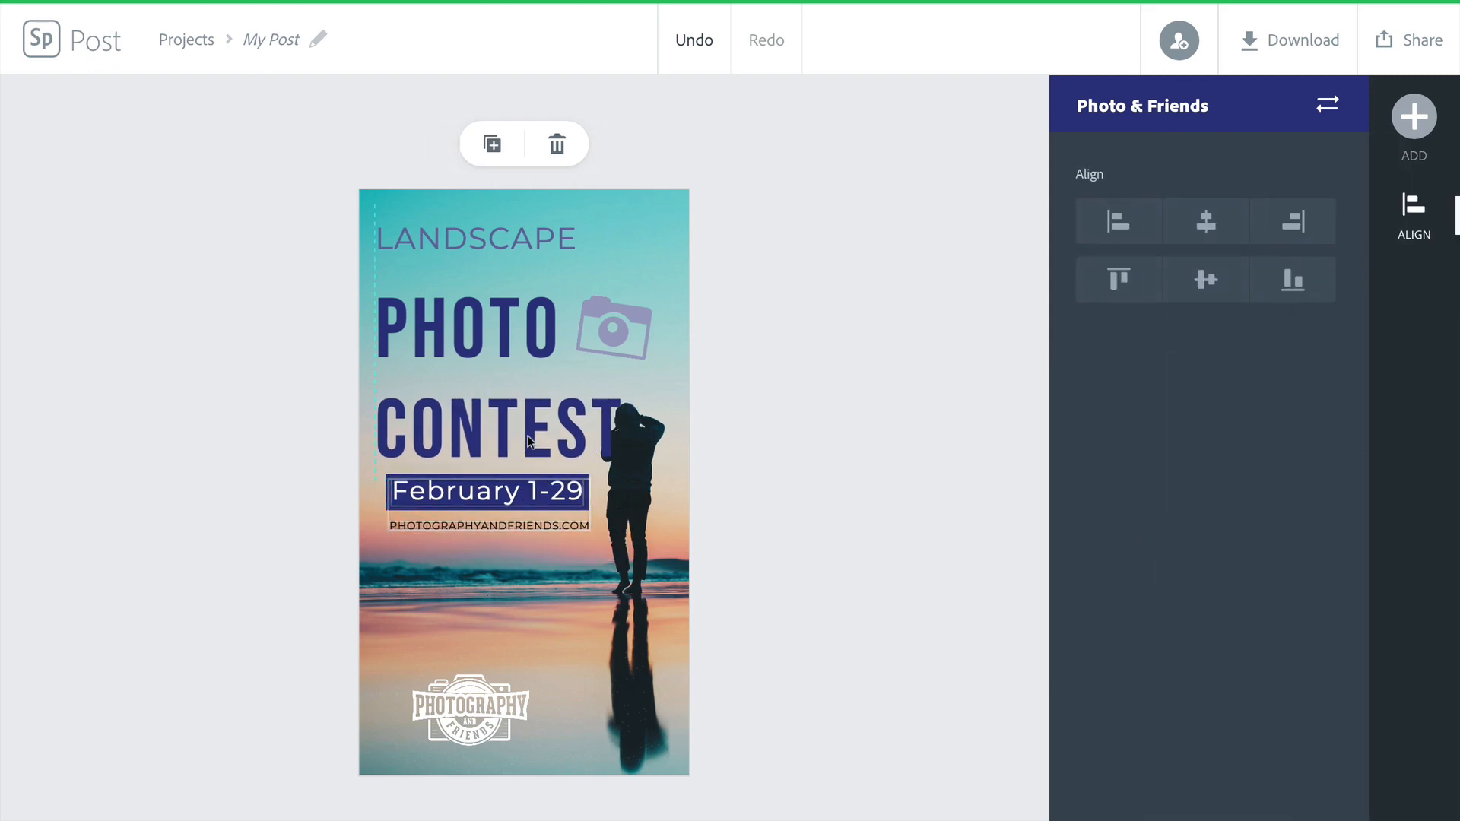
pyautogui.moveTo(514, 330)
pyautogui.mouseDown()
pyautogui.moveTo(510, 373)
pyautogui.moveTo(531, 365)
pyautogui.moveTo(526, 335)
pyautogui.mouseUp()
pyautogui.click(705, 305)
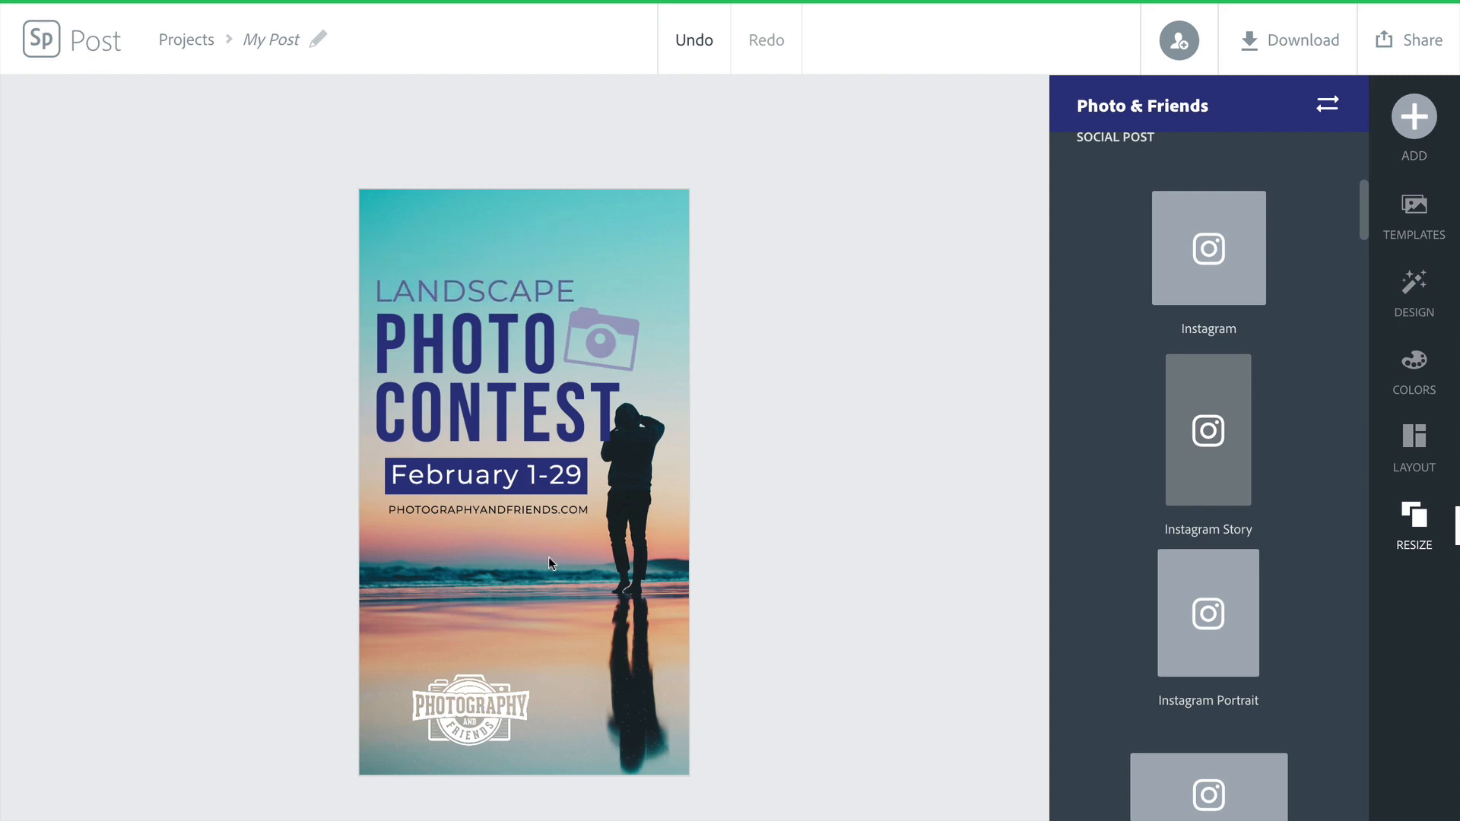
# Shrink the camera icon so it sits compactly beside the word PHOTO in the story.
pyautogui.click(645, 320)
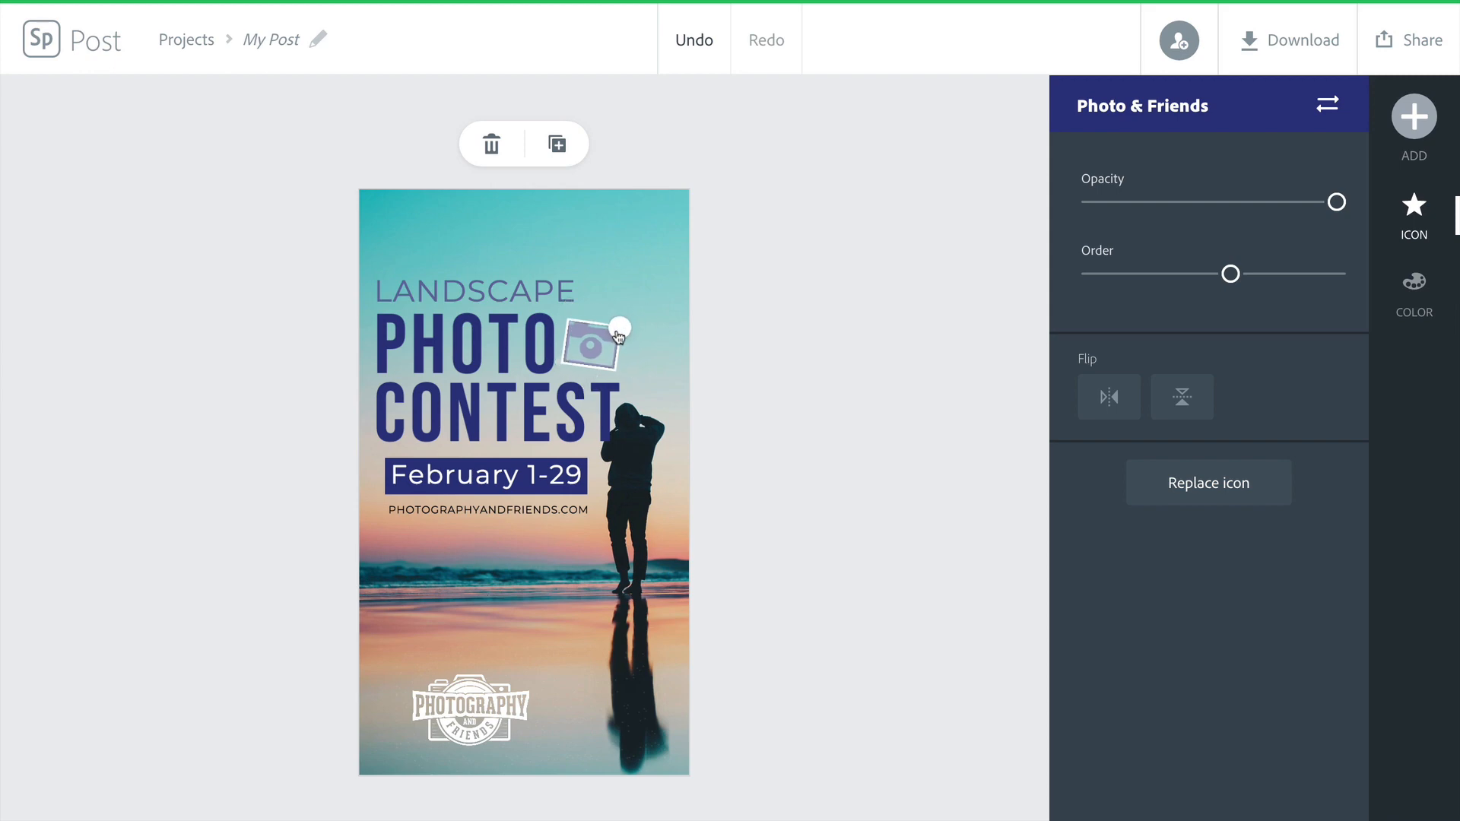
pyautogui.click(637, 591)
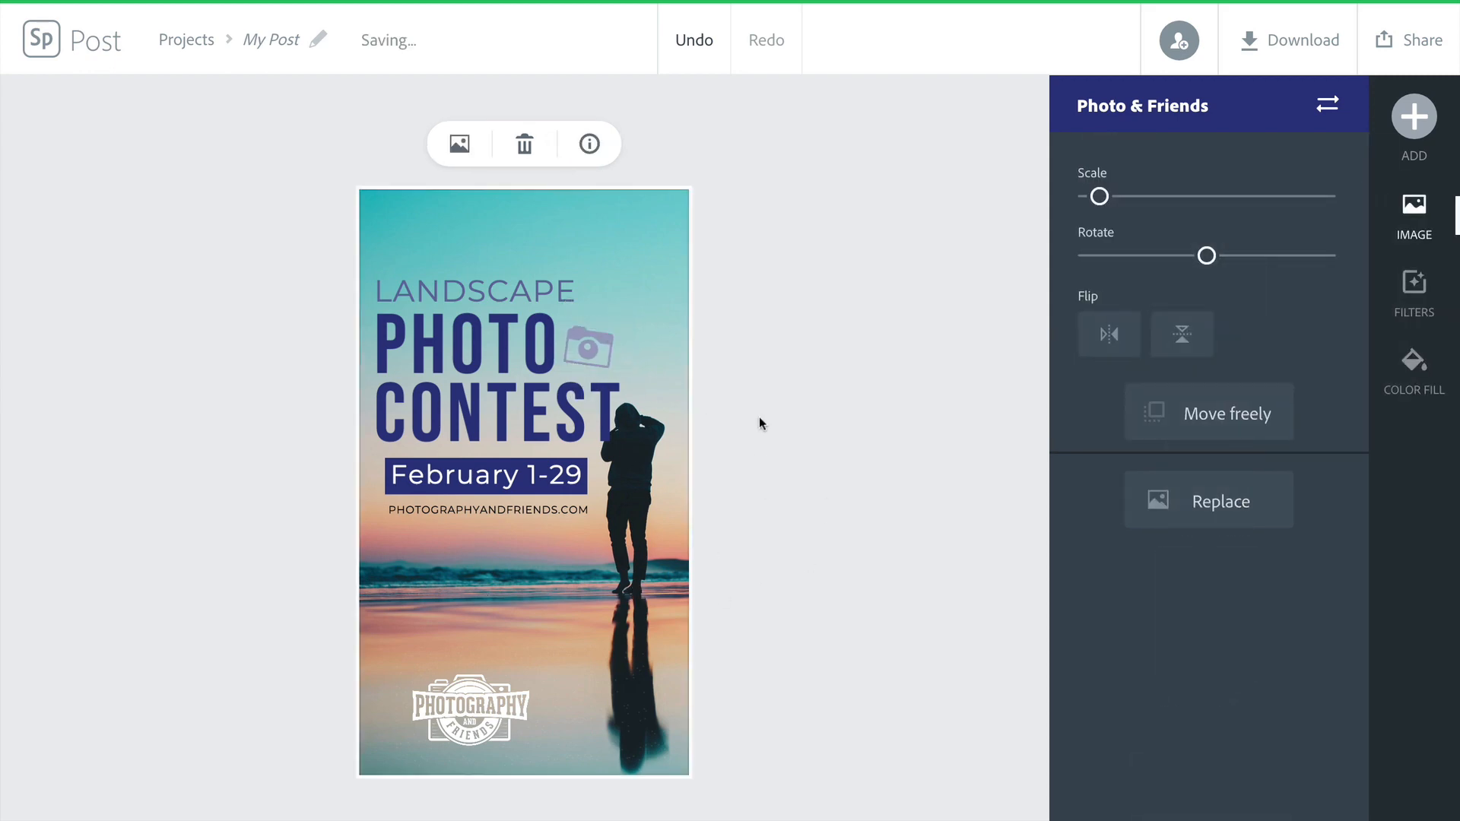
pyautogui.click(810, 637)
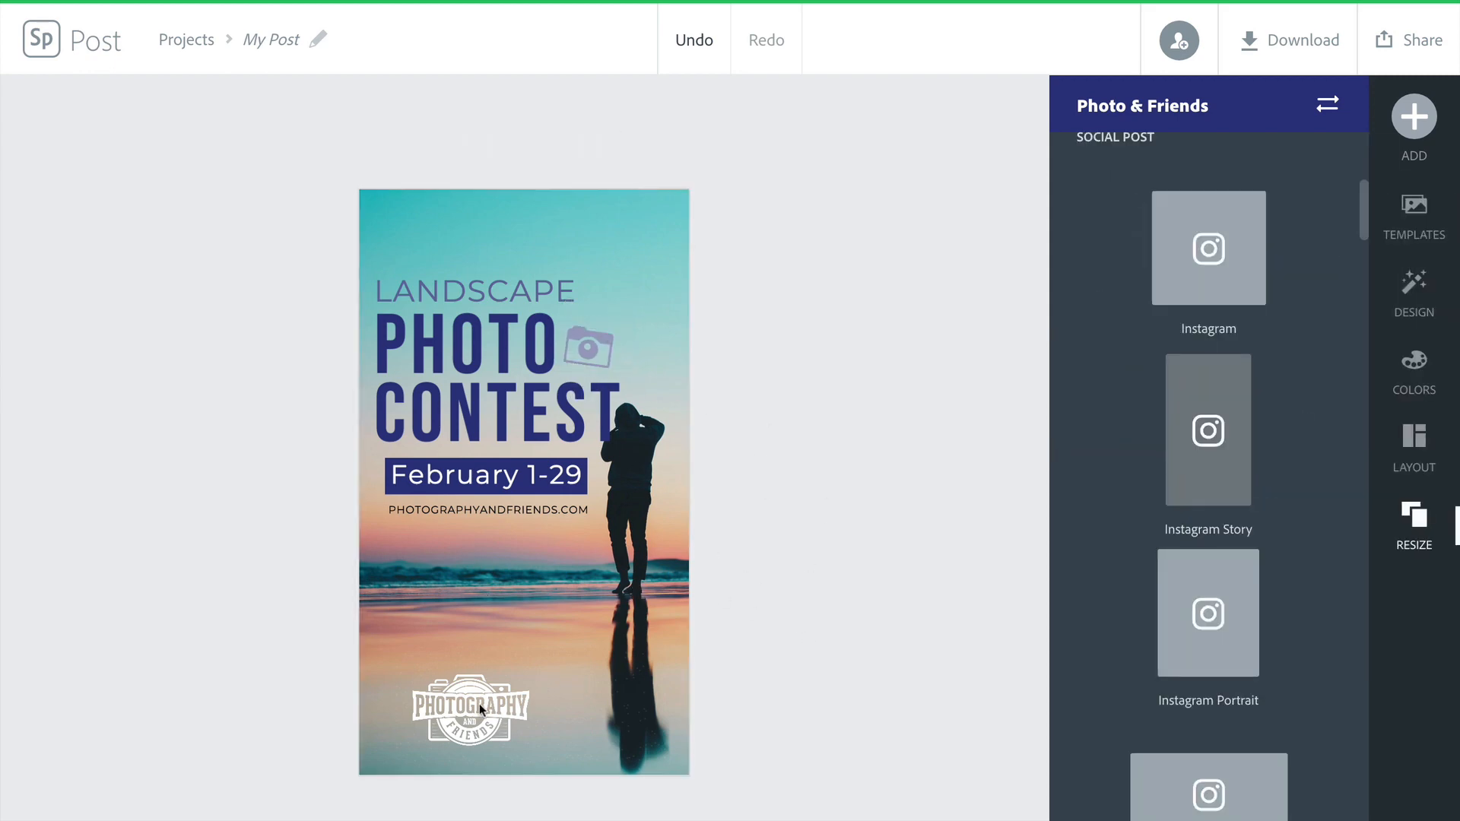
# Move the Photography and Friends logo to the story's horizontal center, and undo the story changes back to the square Instagram design.
pyautogui.moveTo(471, 711); pyautogui.dragTo(537, 710)
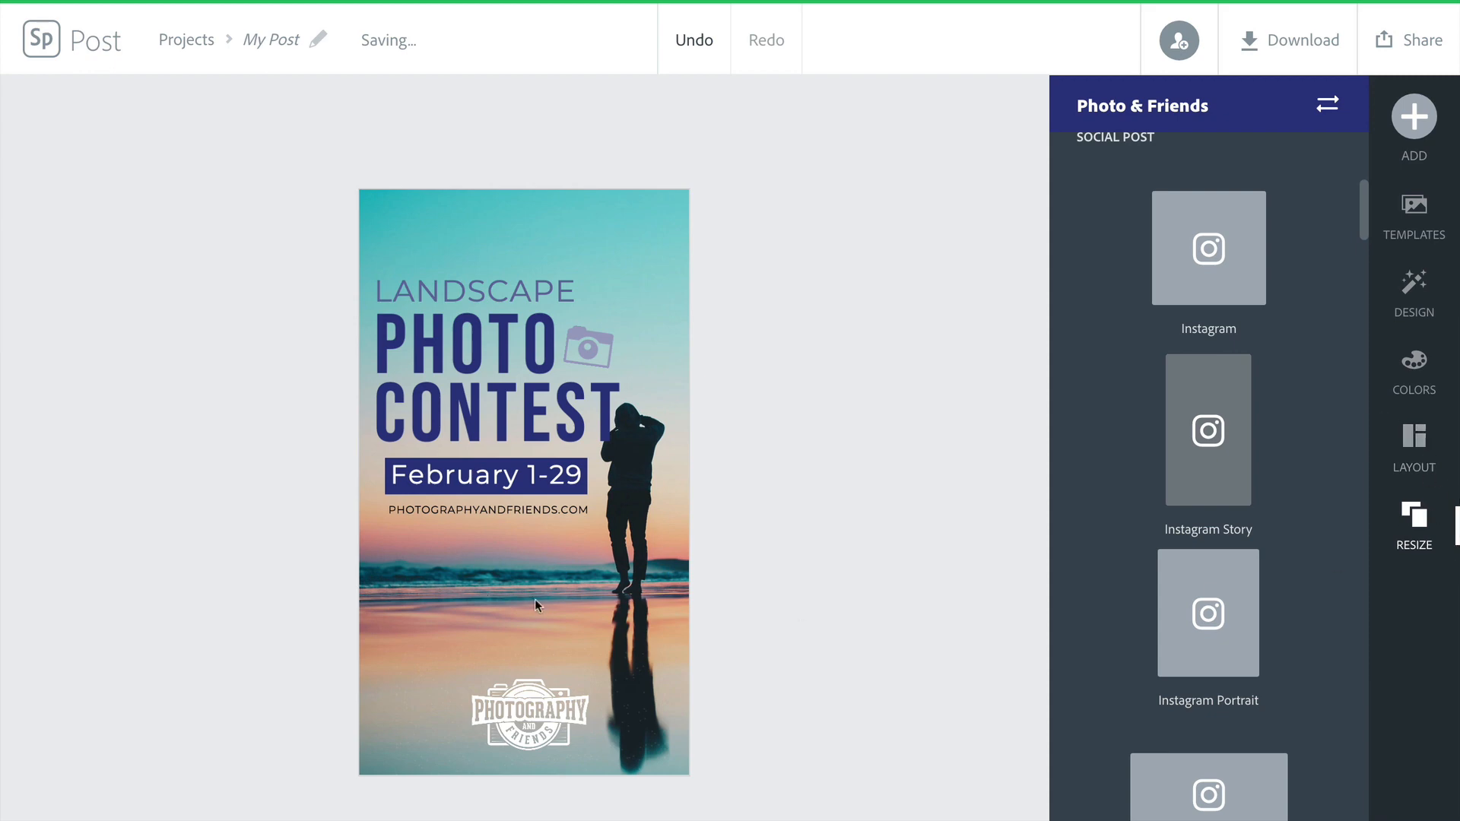
pyautogui.click(729, 46)
# Rename the project as Landscape Photo Graphic.
pyautogui.click(283, 39)
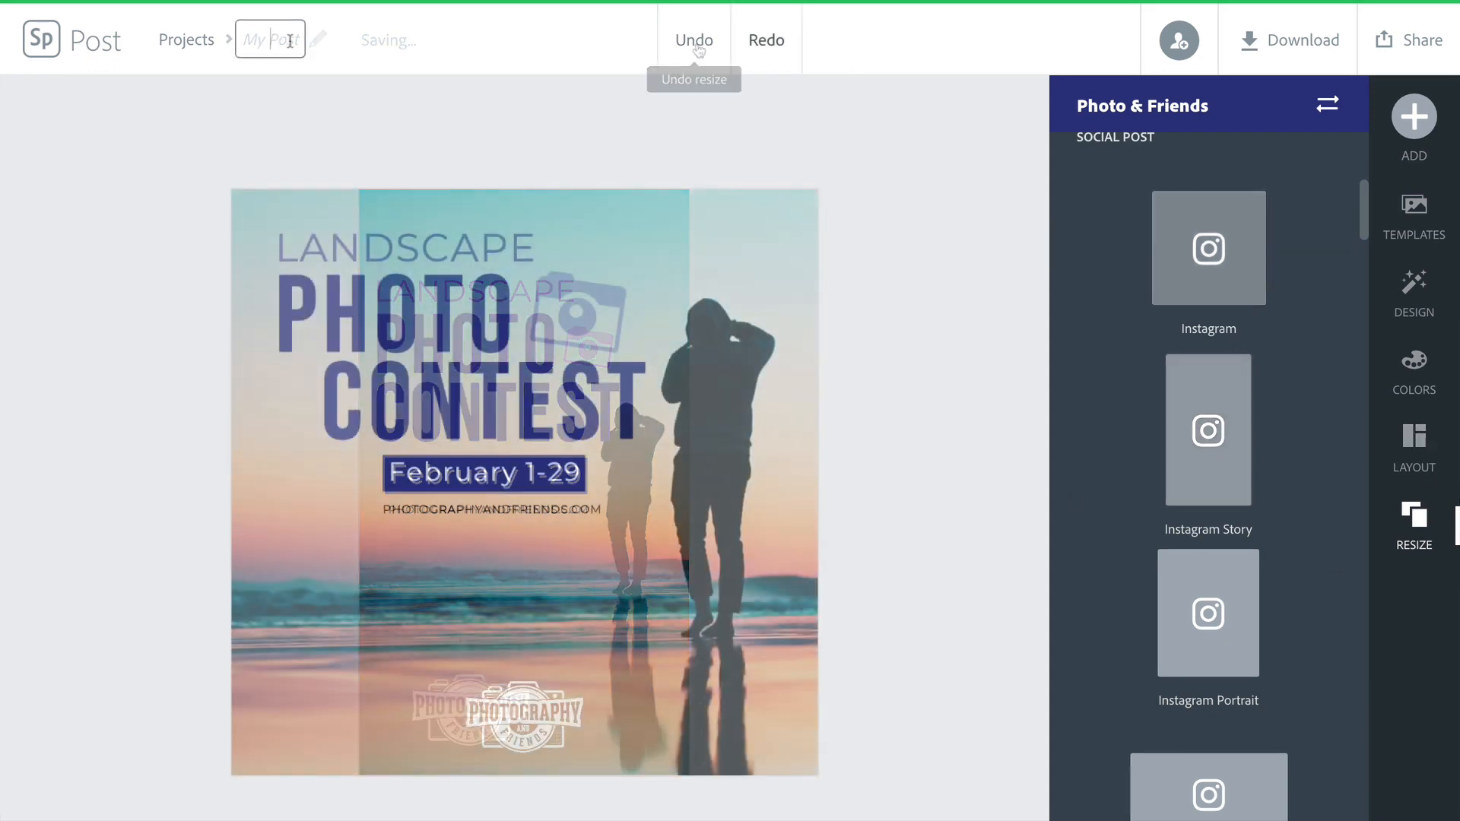
pyautogui.press('BackSpace')
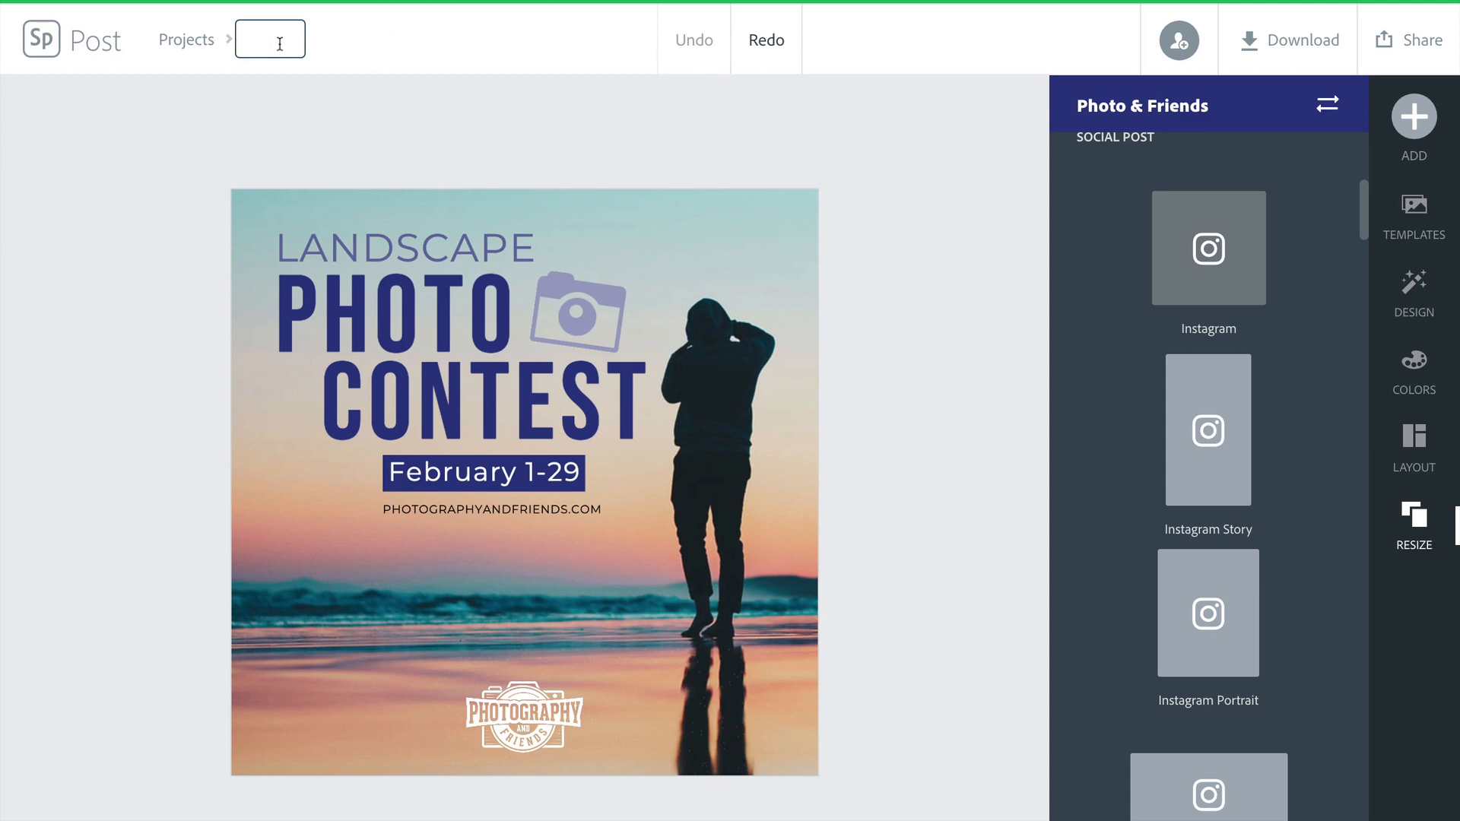
pyautogui.write('Landscape Photo')
pyautogui.write(' Pr')
pyautogui.press('BackSpace')
pyautogui.press('BackSpace')
pyautogui.write('Graphic')
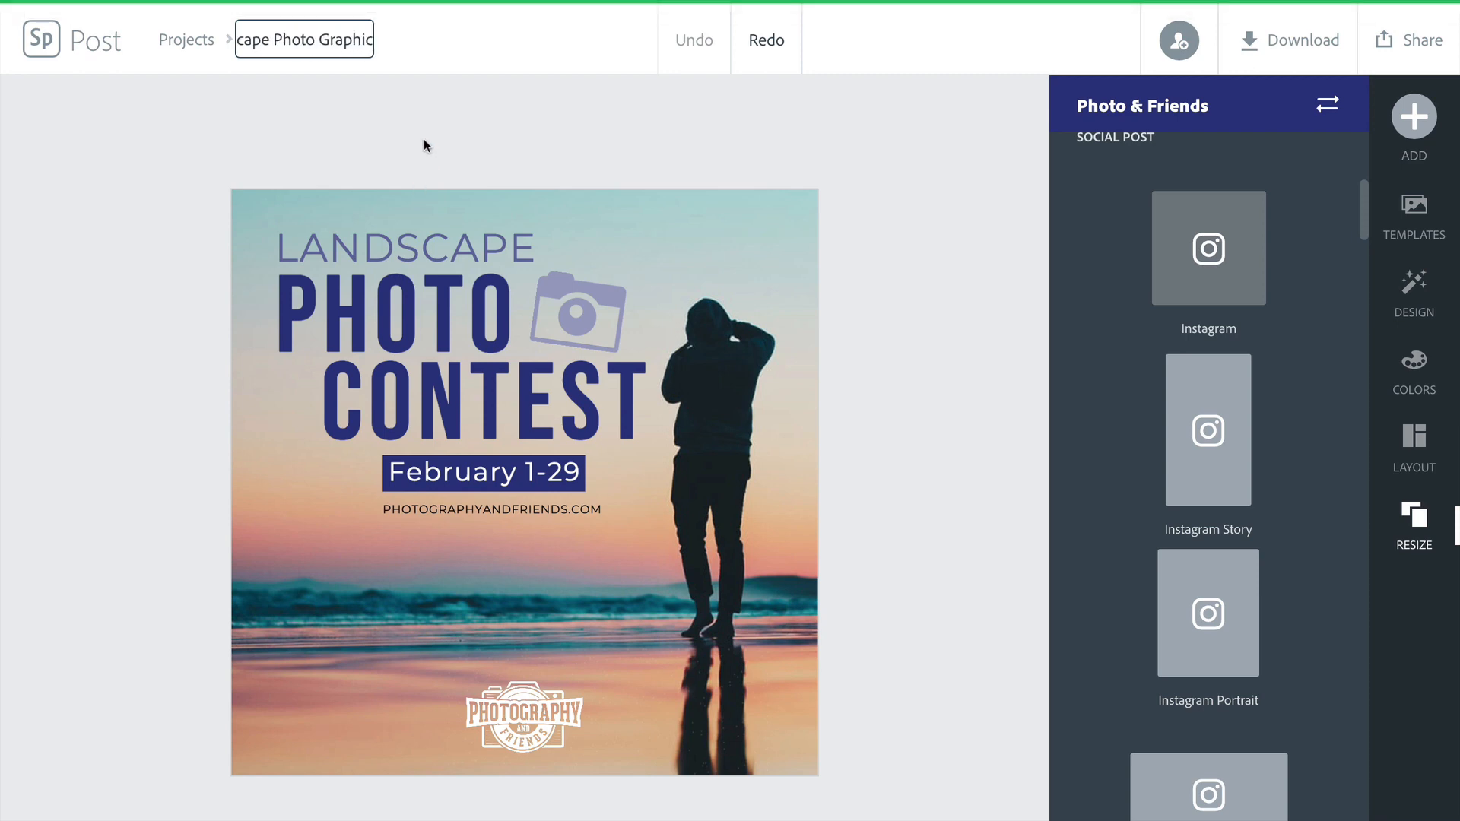
pyautogui.press('Return')
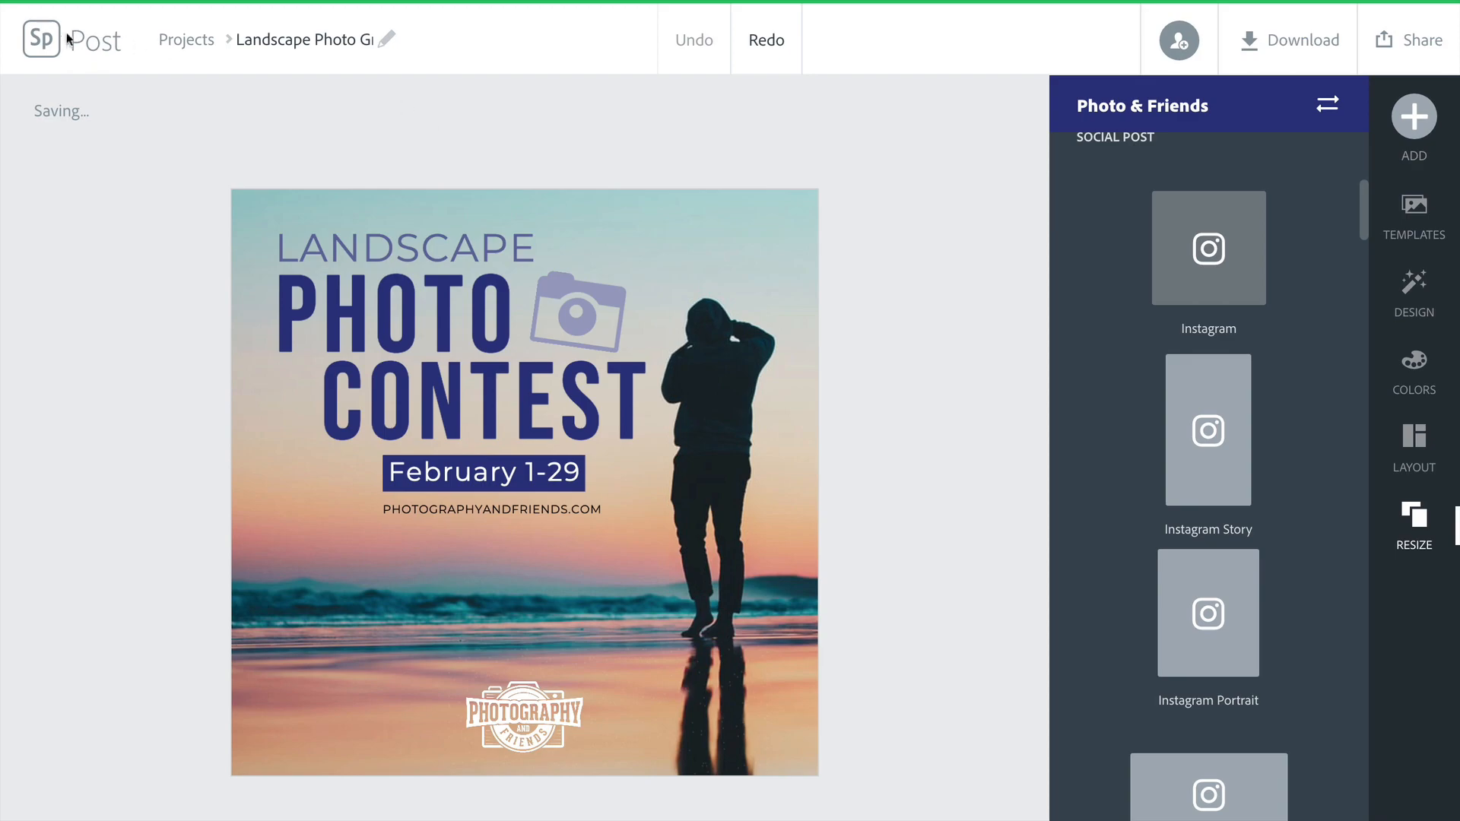
# Leave the editor for the home page and view the recent projects and the full project list.
pyautogui.click(41, 38)
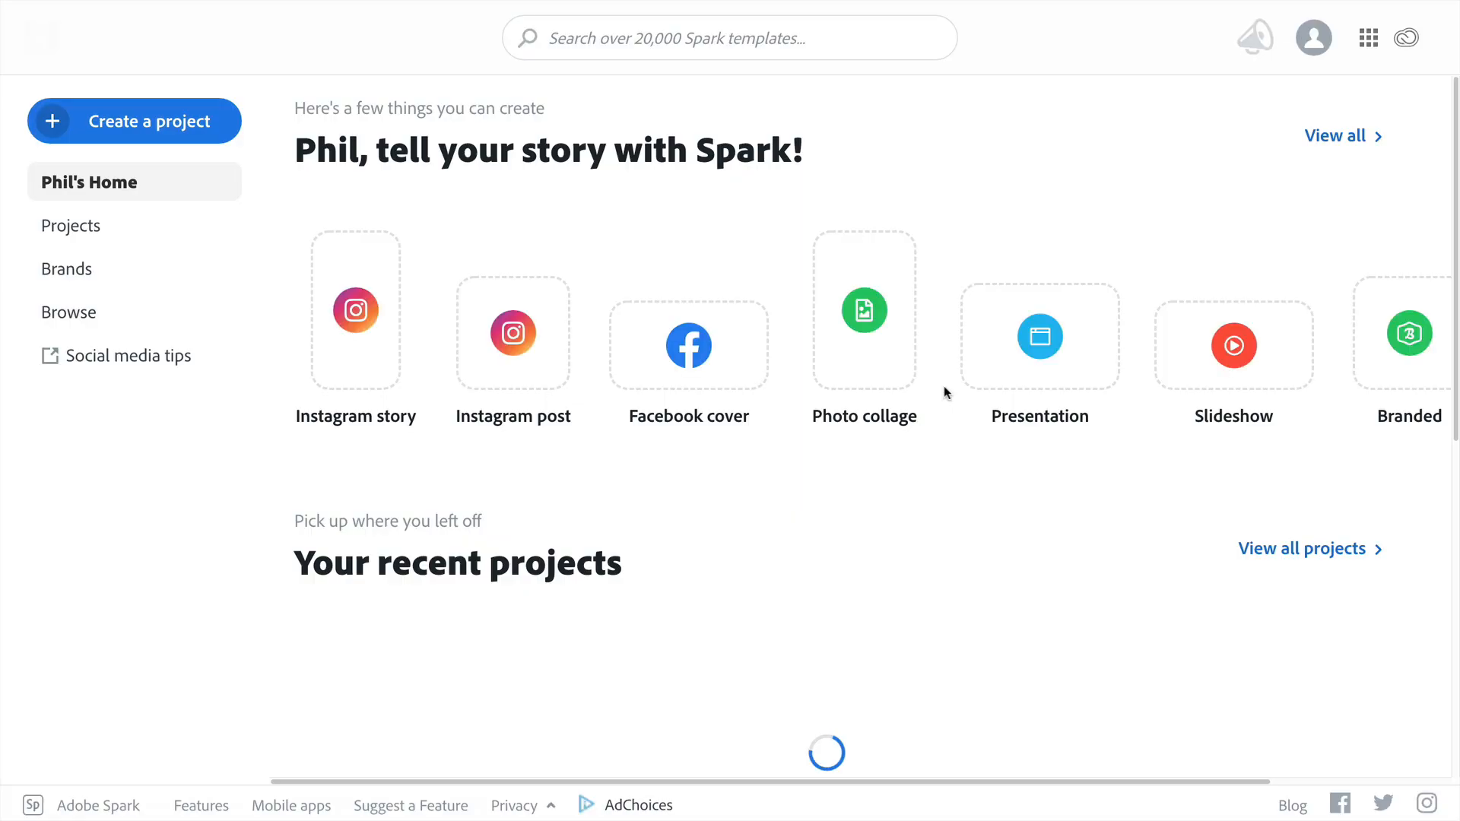
pyautogui.scroll(-3, 483, 460)
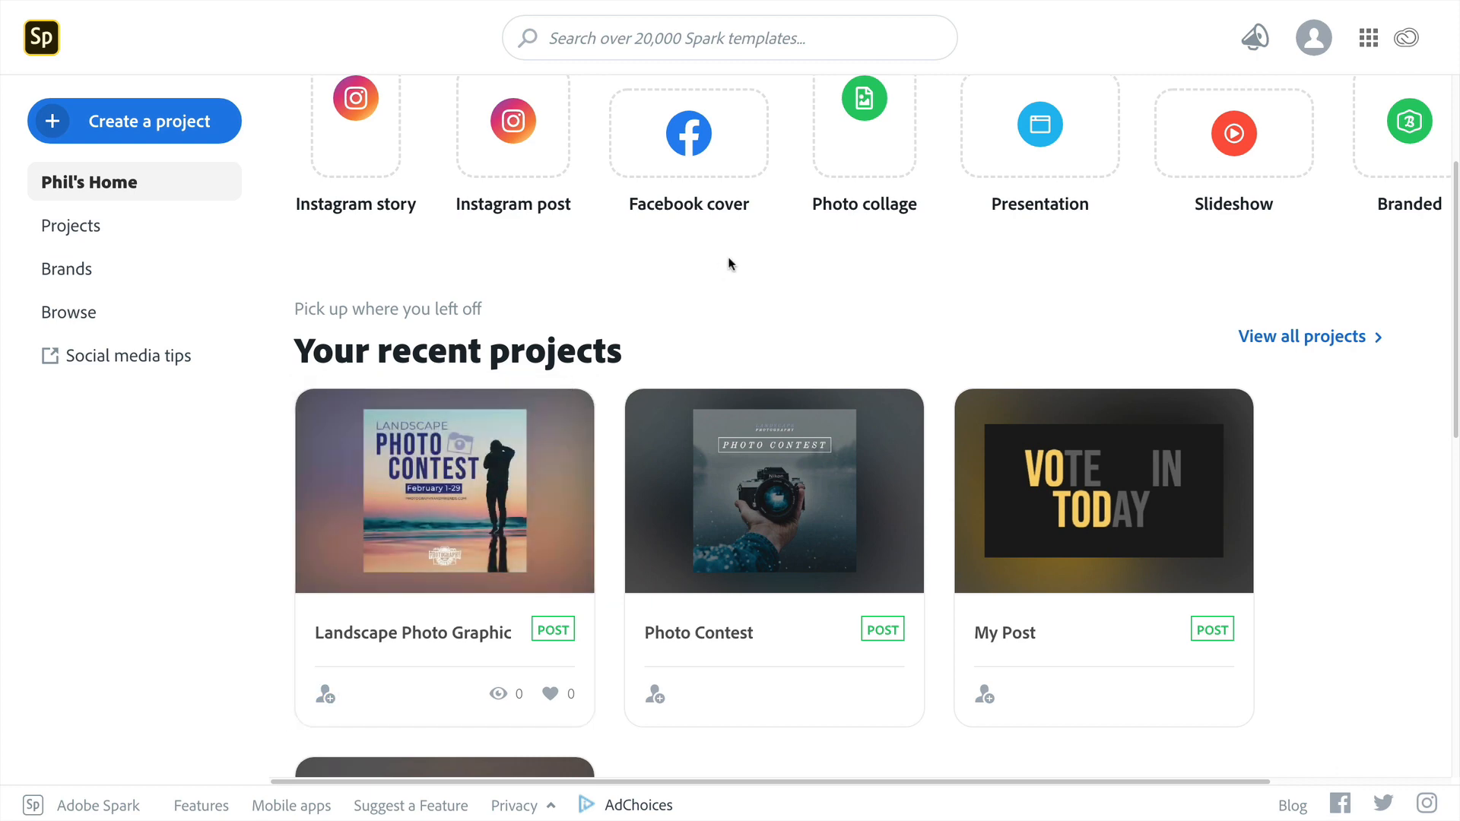
pyautogui.click(84, 234)
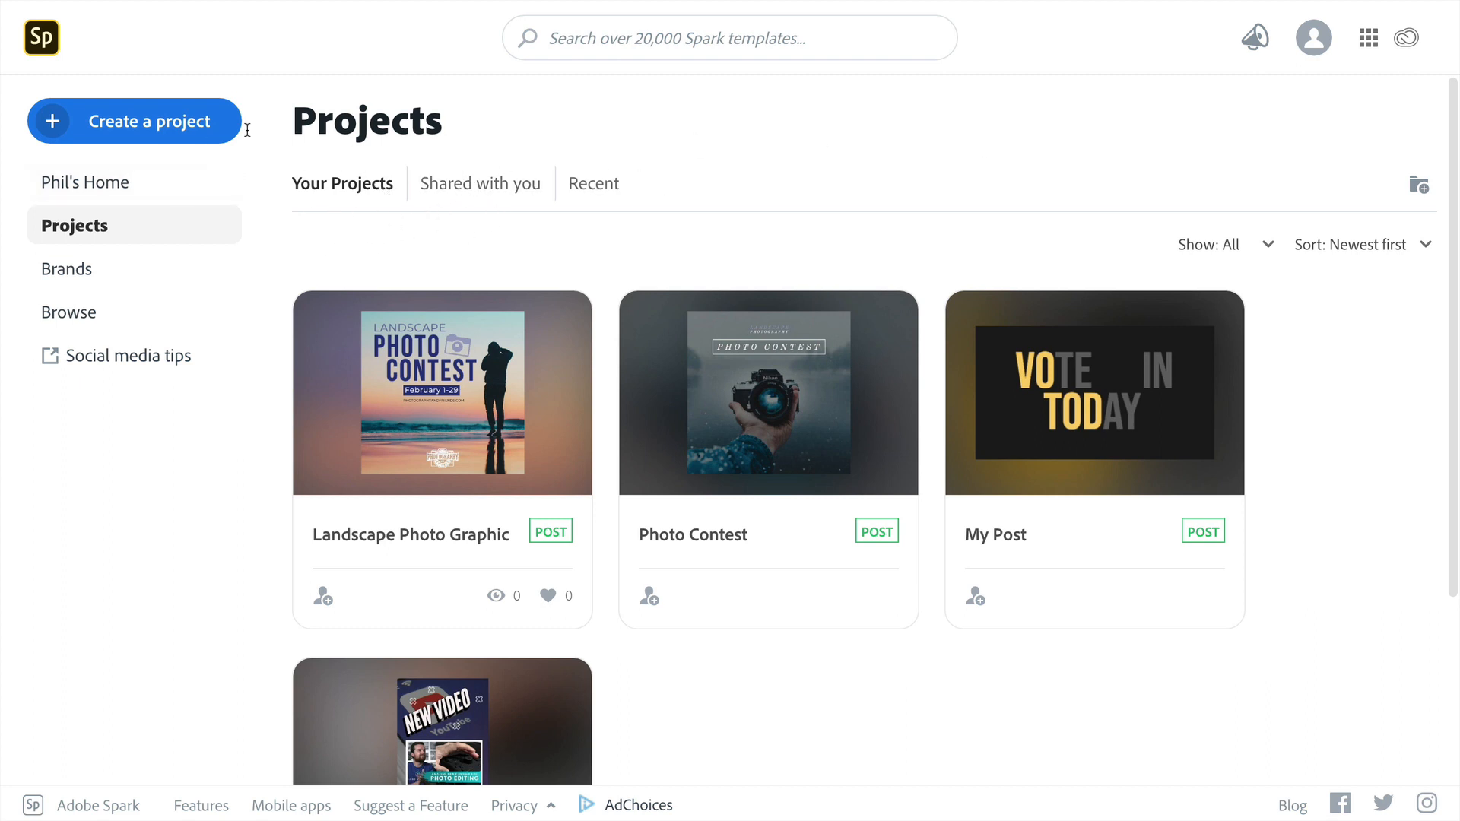
# View the saved brands, look through the logo, color and font stages for creating a brand, and return to the brands overview.
pyautogui.click(82, 270)
pyautogui.moveTo(801, 453)
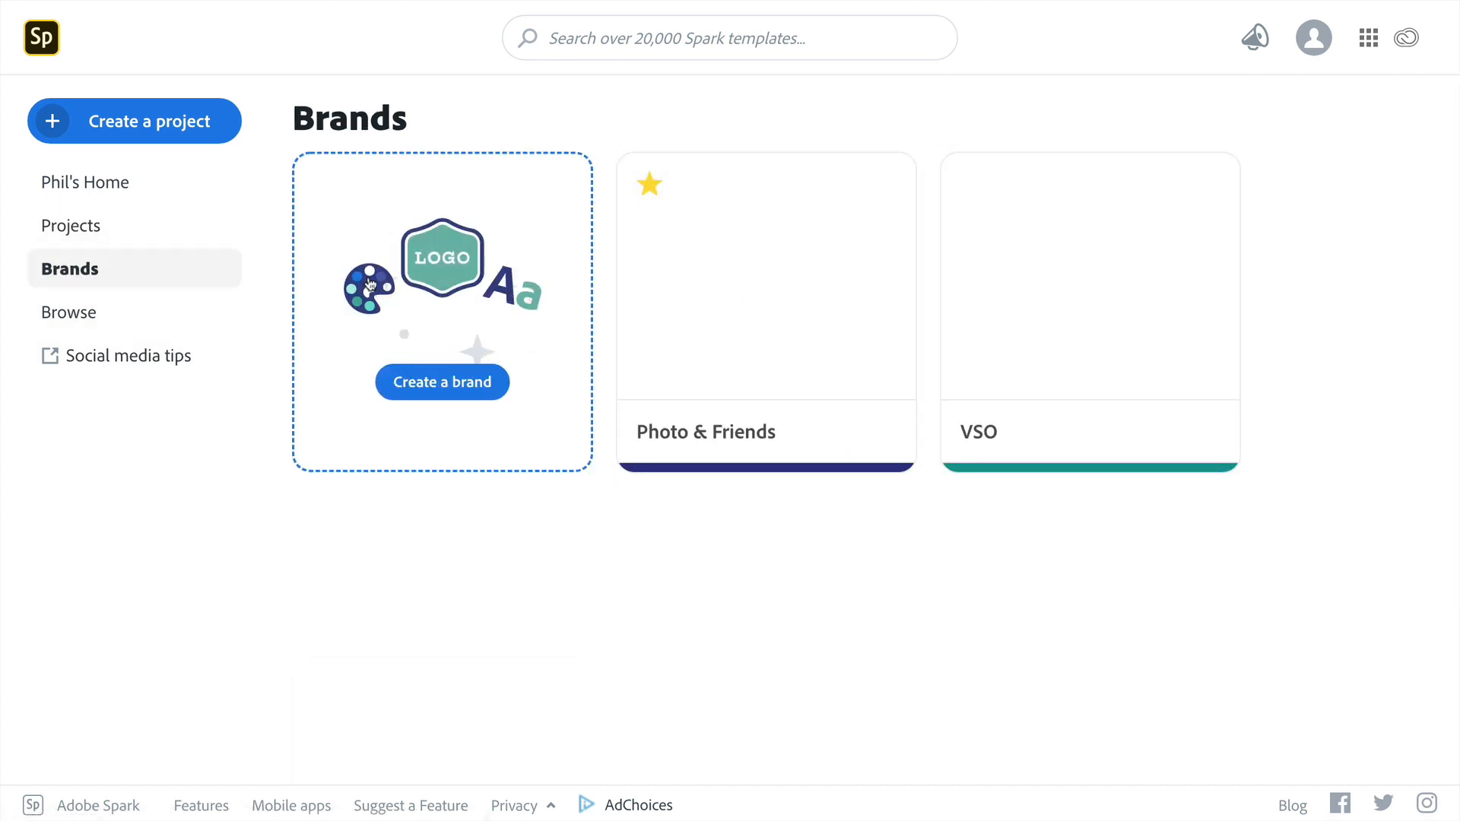
pyautogui.click(457, 383)
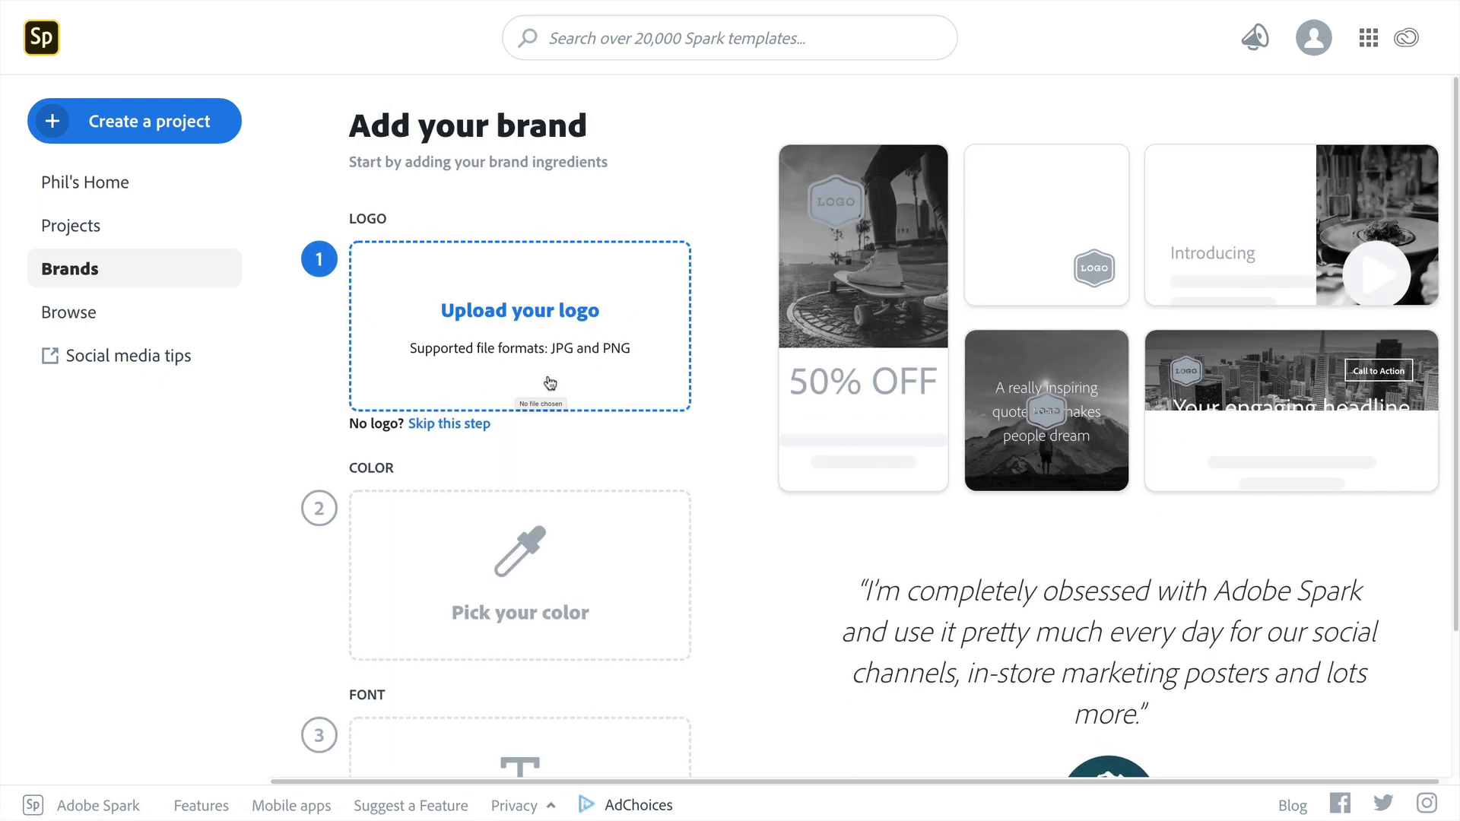
pyautogui.scroll(-2, 600, 378)
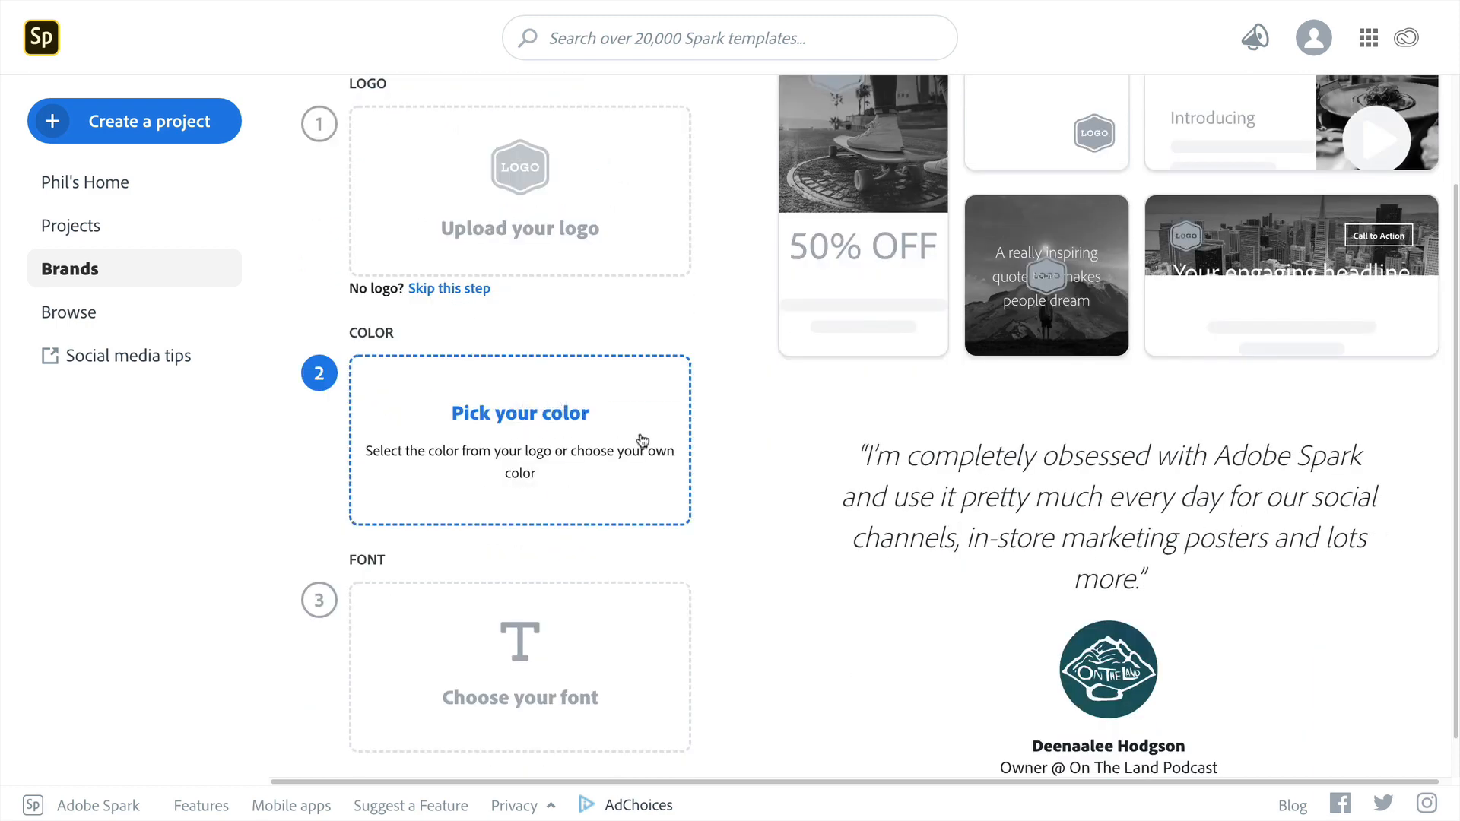
pyautogui.scroll(-1, 642, 440)
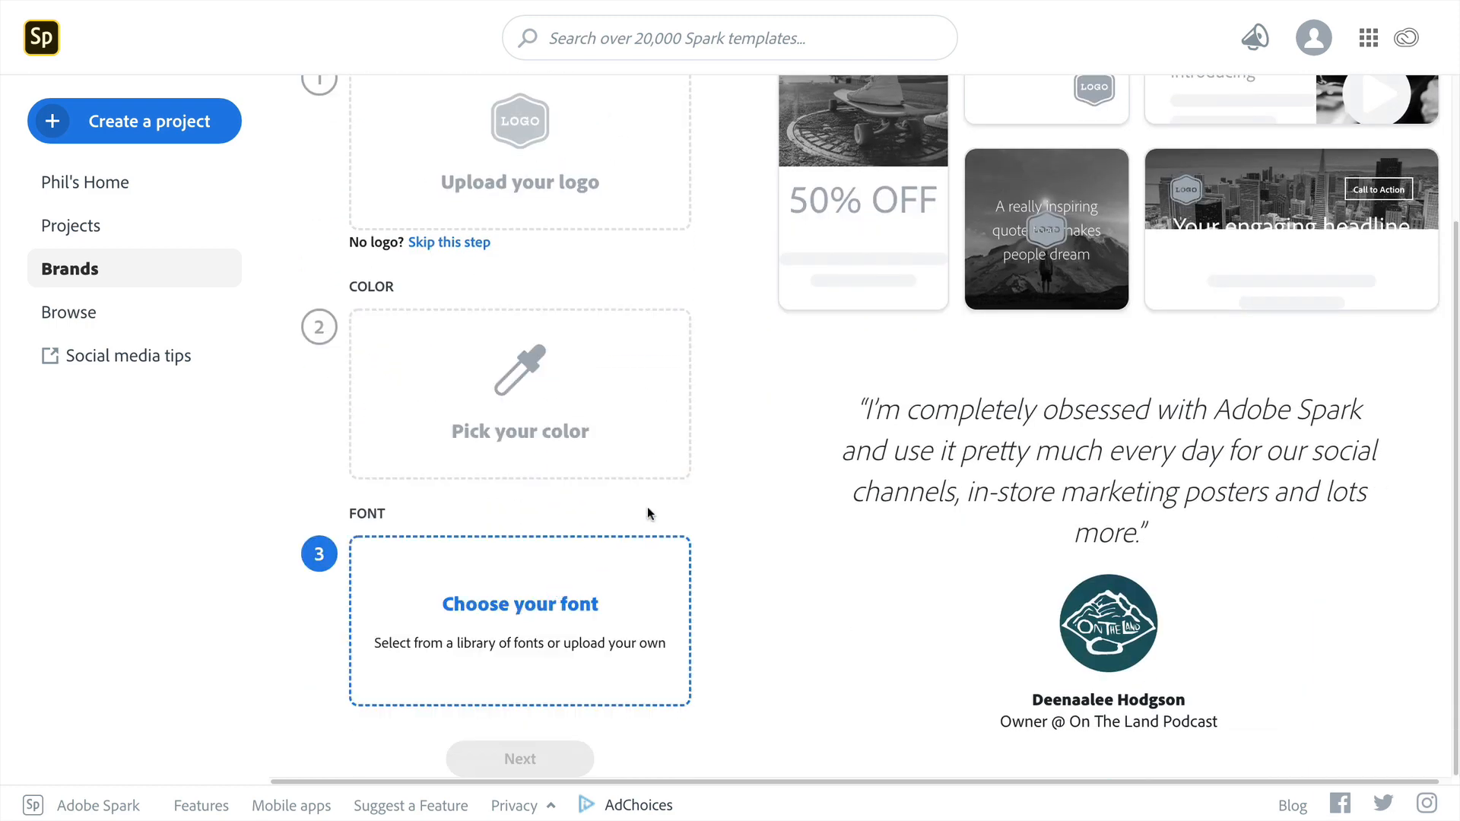
pyautogui.scroll(3, 647, 513)
pyautogui.click(107, 270)
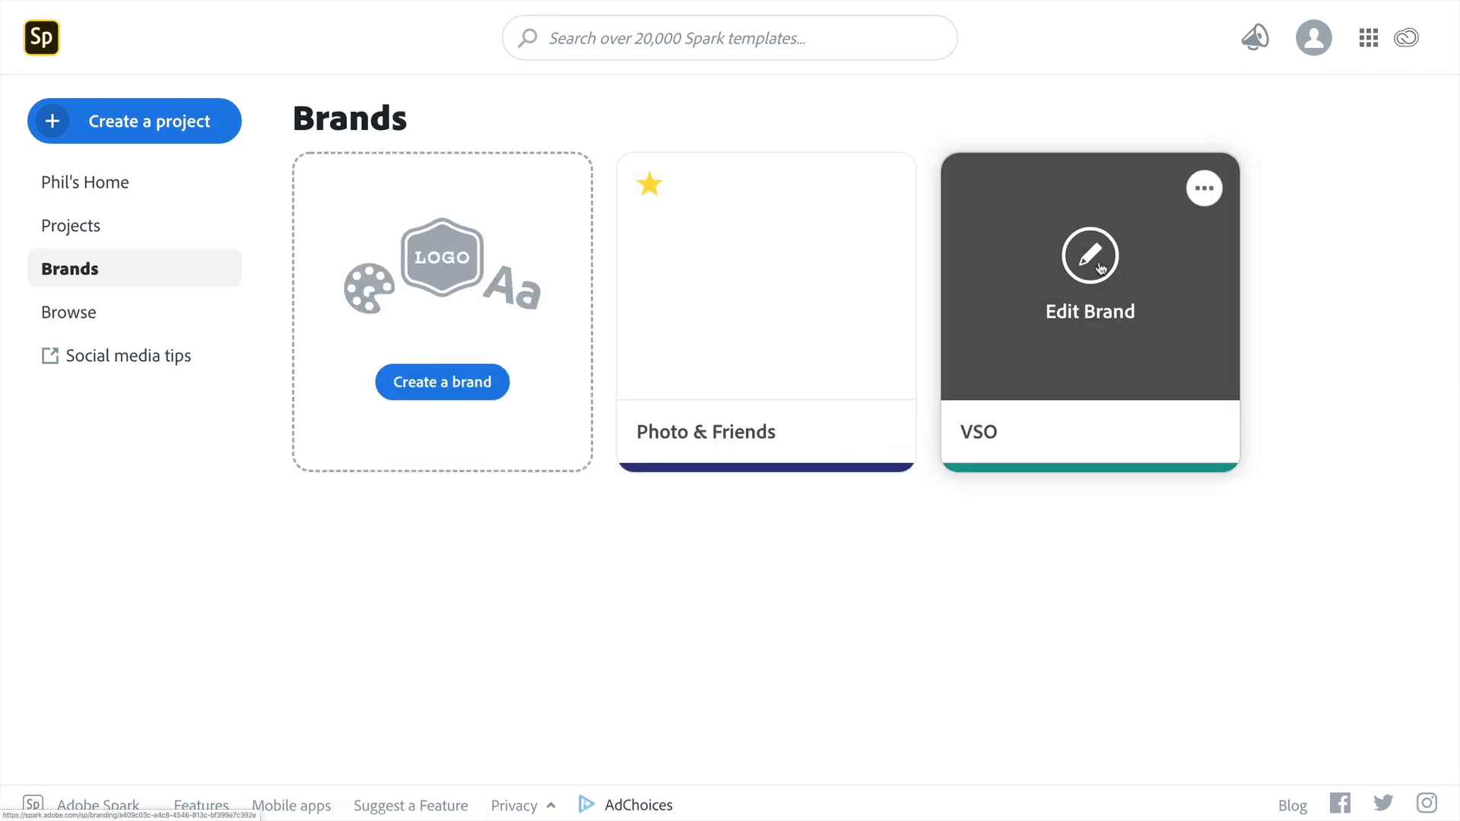
# Open the VSO brand and examine its logos, colors and fonts.
pyautogui.click(1101, 270)
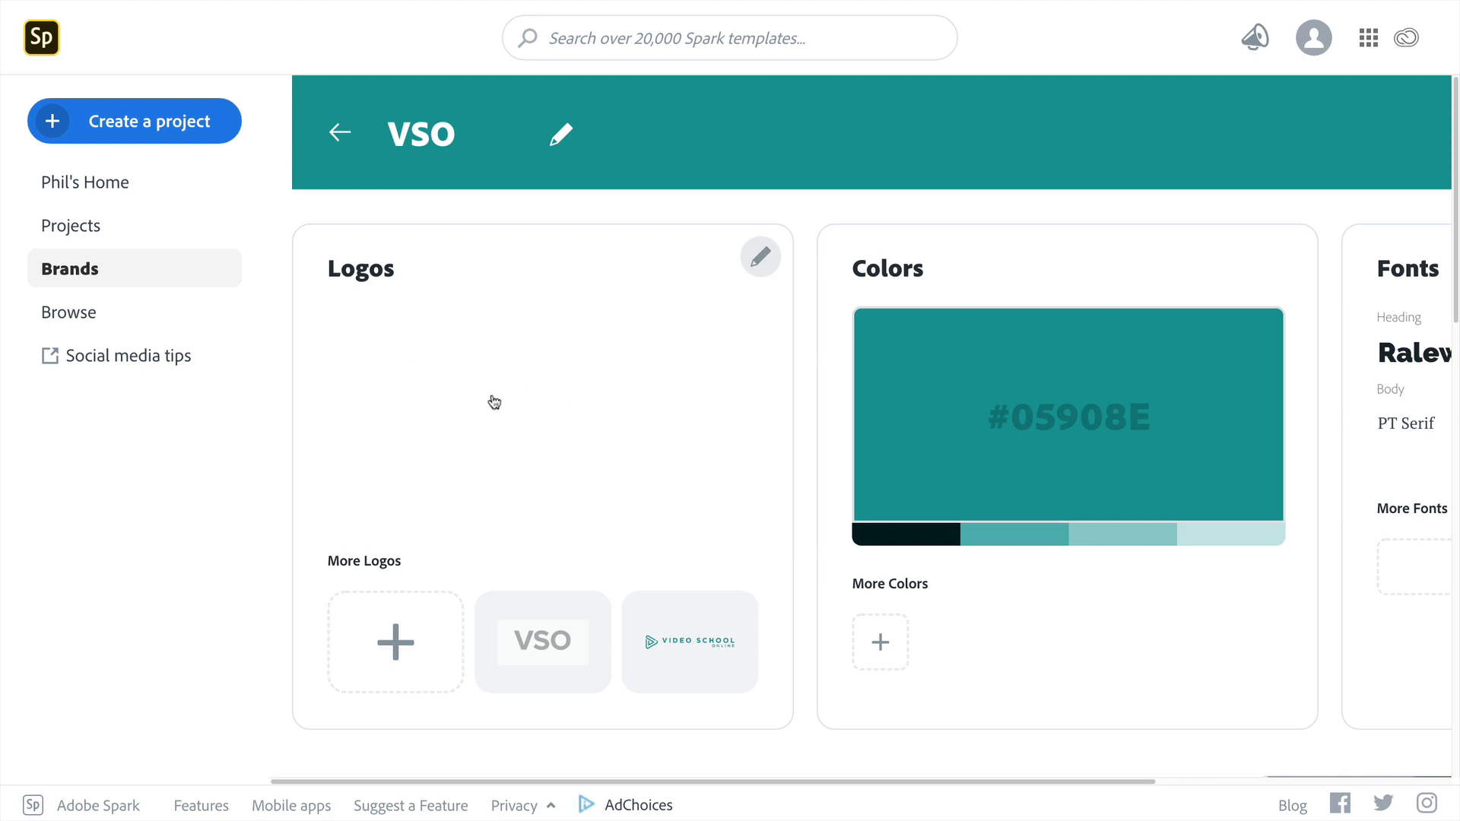
pyautogui.click(737, 652)
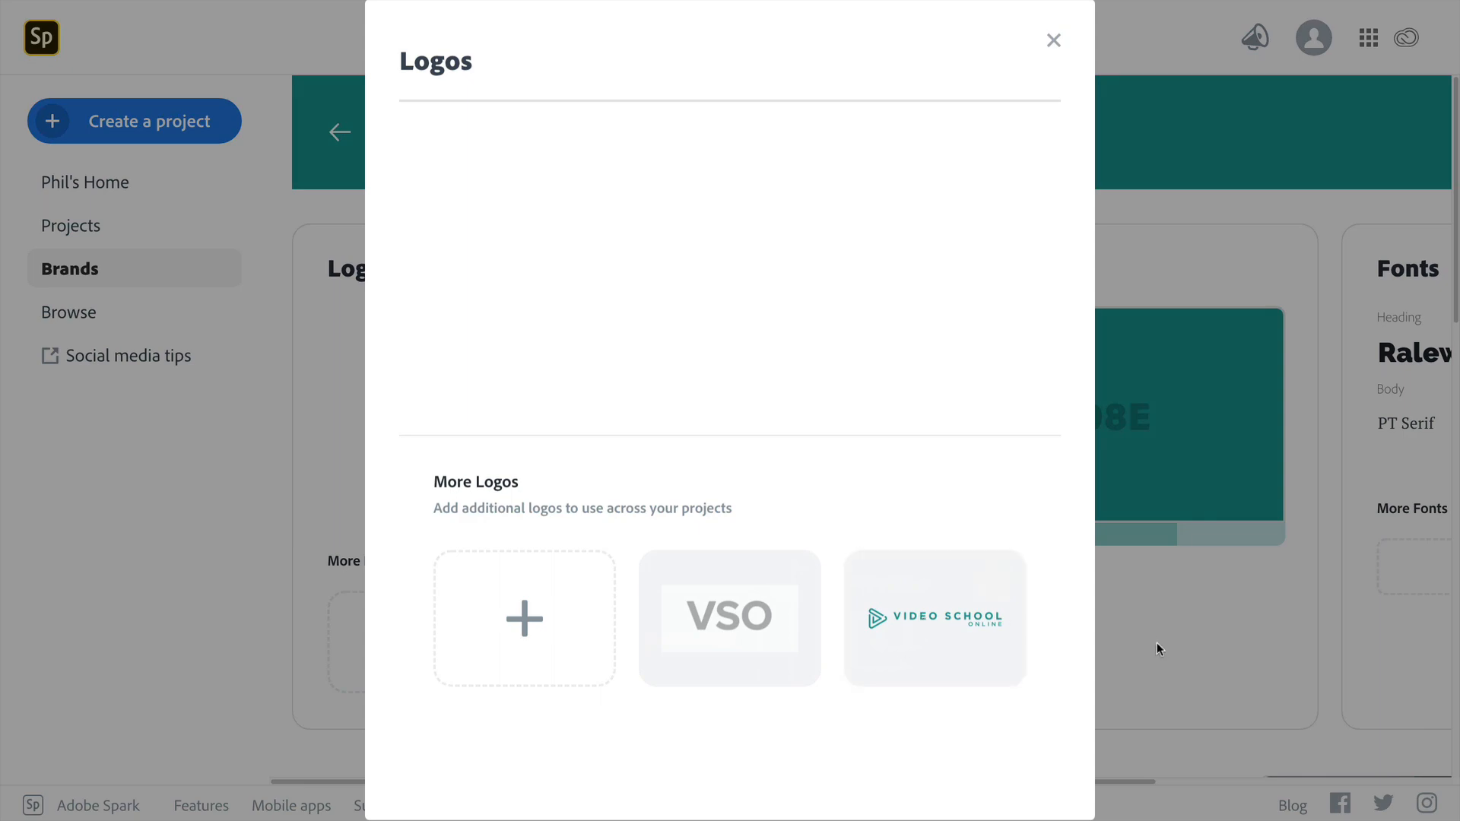
pyautogui.click(1053, 39)
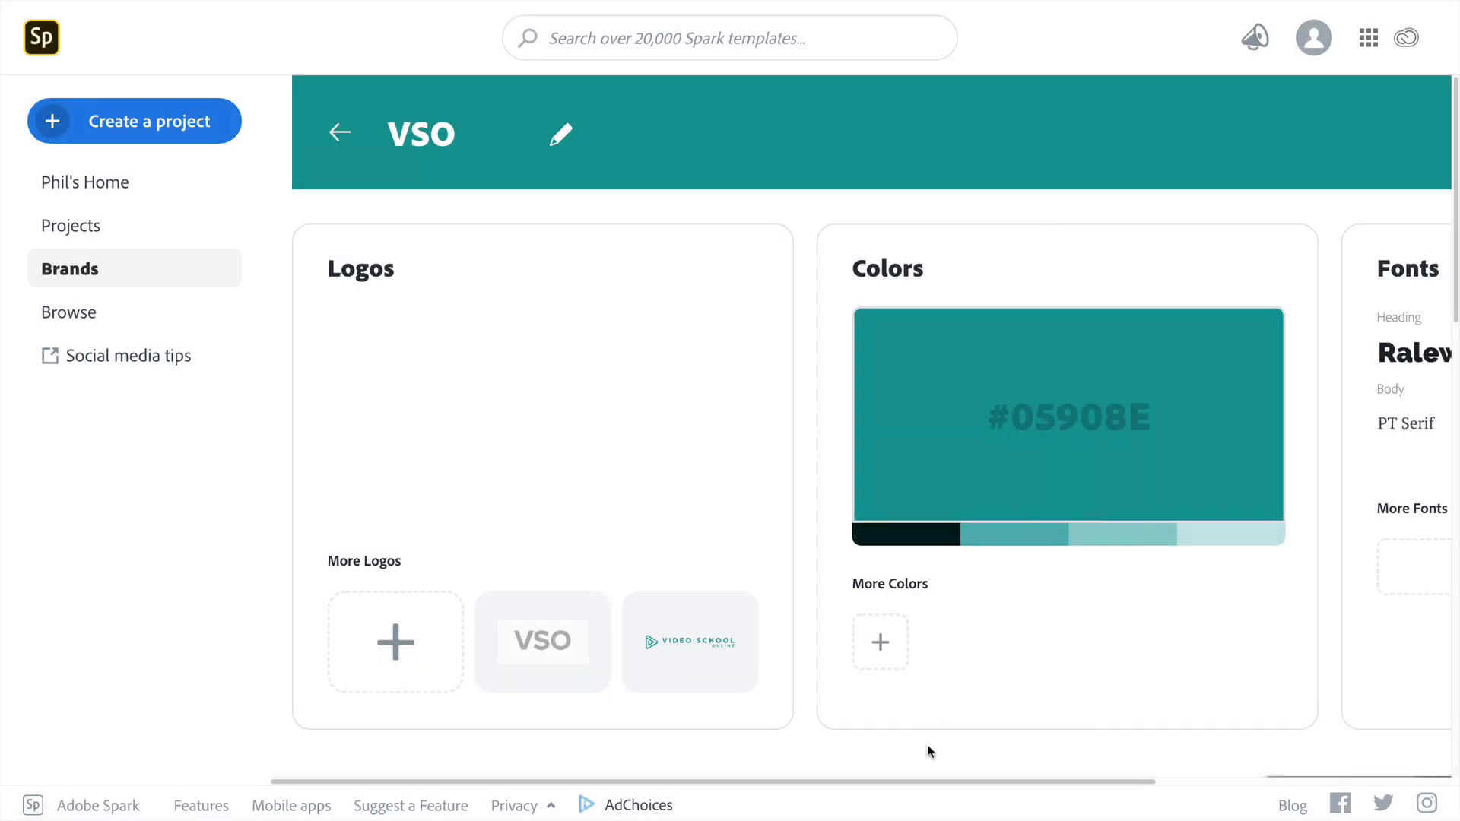
pyautogui.moveTo(935, 781); pyautogui.dragTo(941, 781)
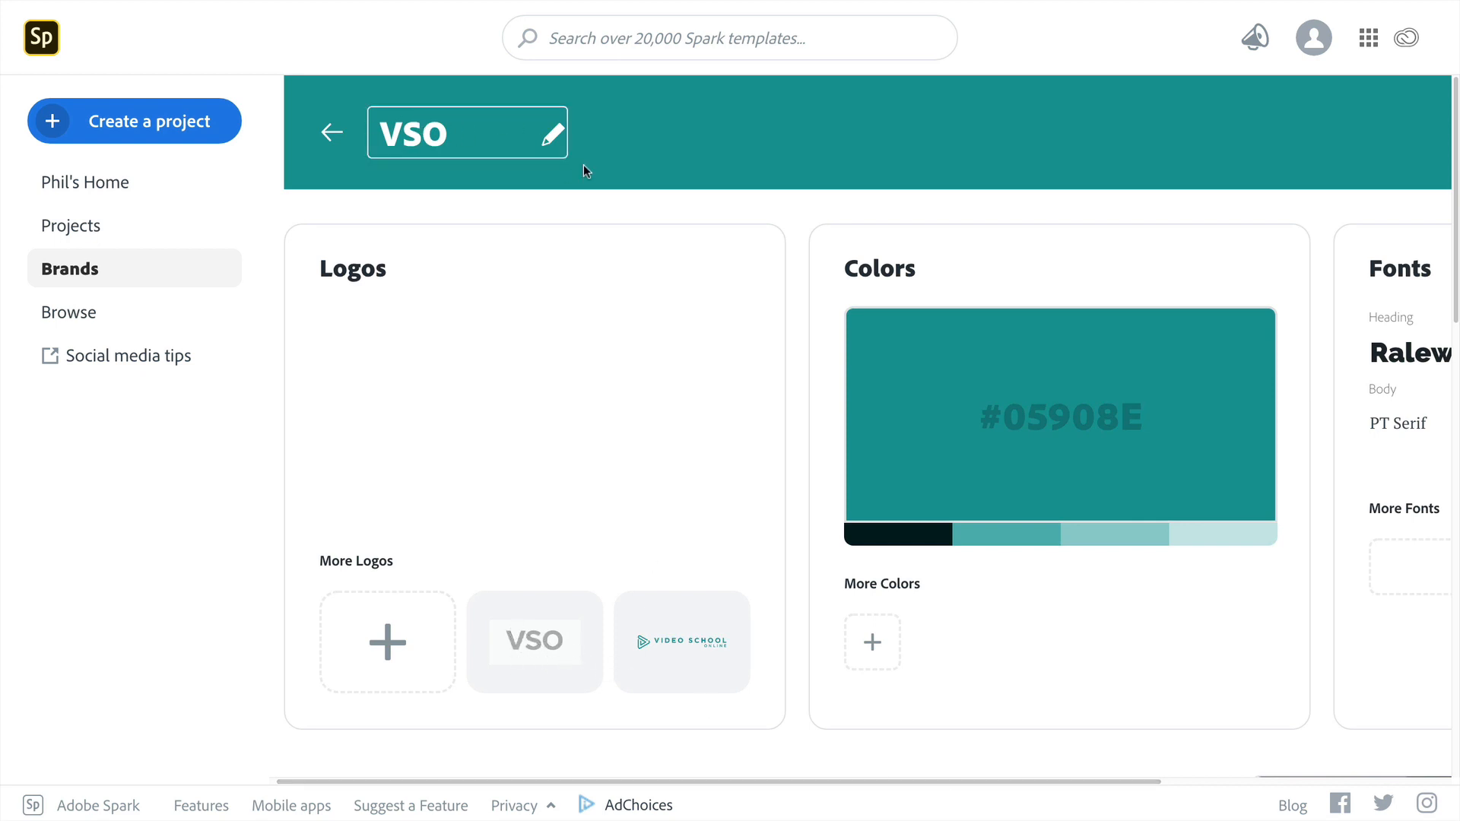
pyautogui.click(431, 131)
pyautogui.moveTo(905, 785); pyautogui.dragTo(1281, 791)
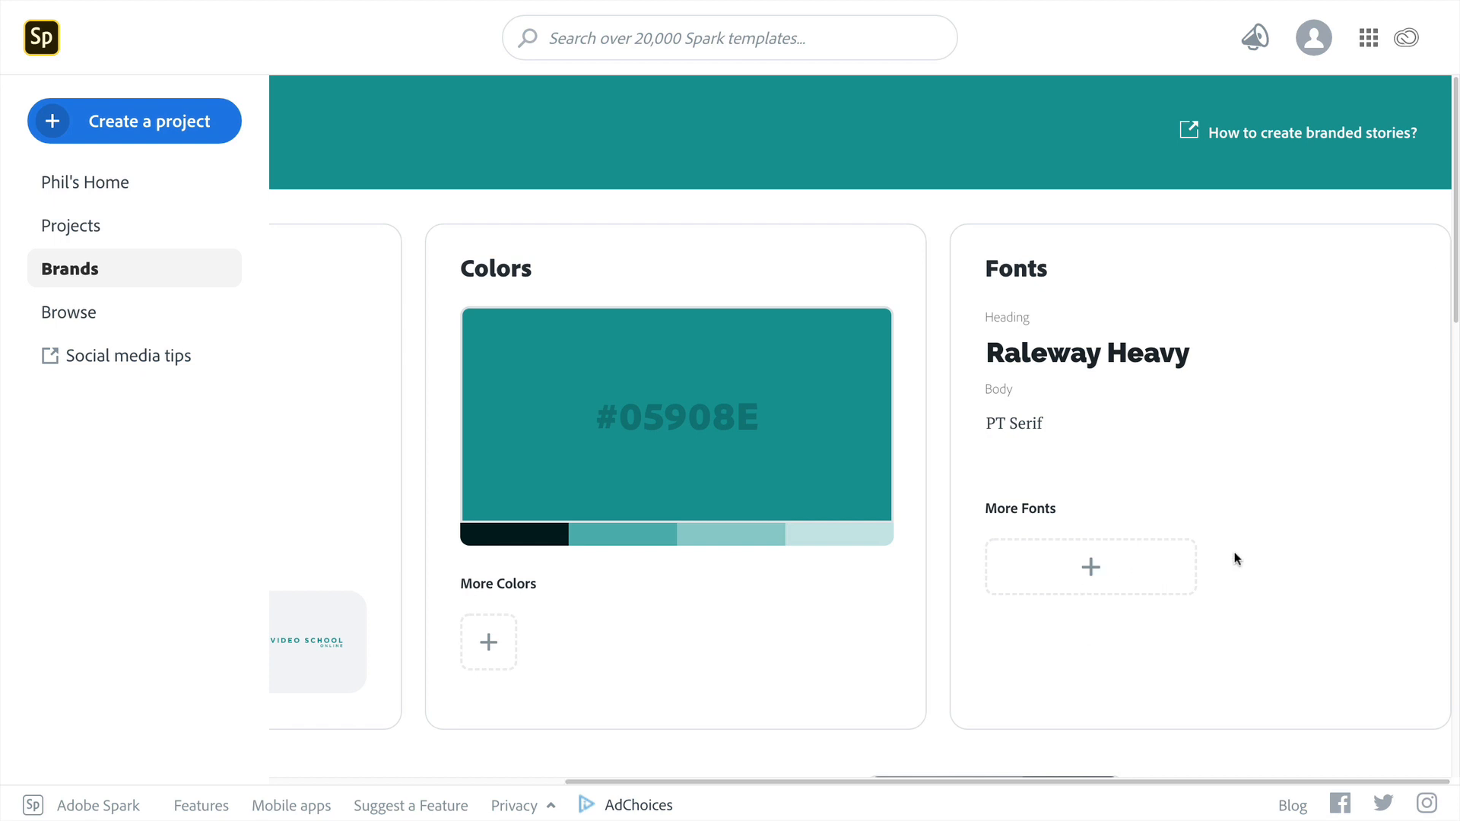
# Browse the additional fonts available for the VSO brand, open the custom font upload, and cancel without adding a font.
pyautogui.click(1291, 525)
pyautogui.click(571, 559)
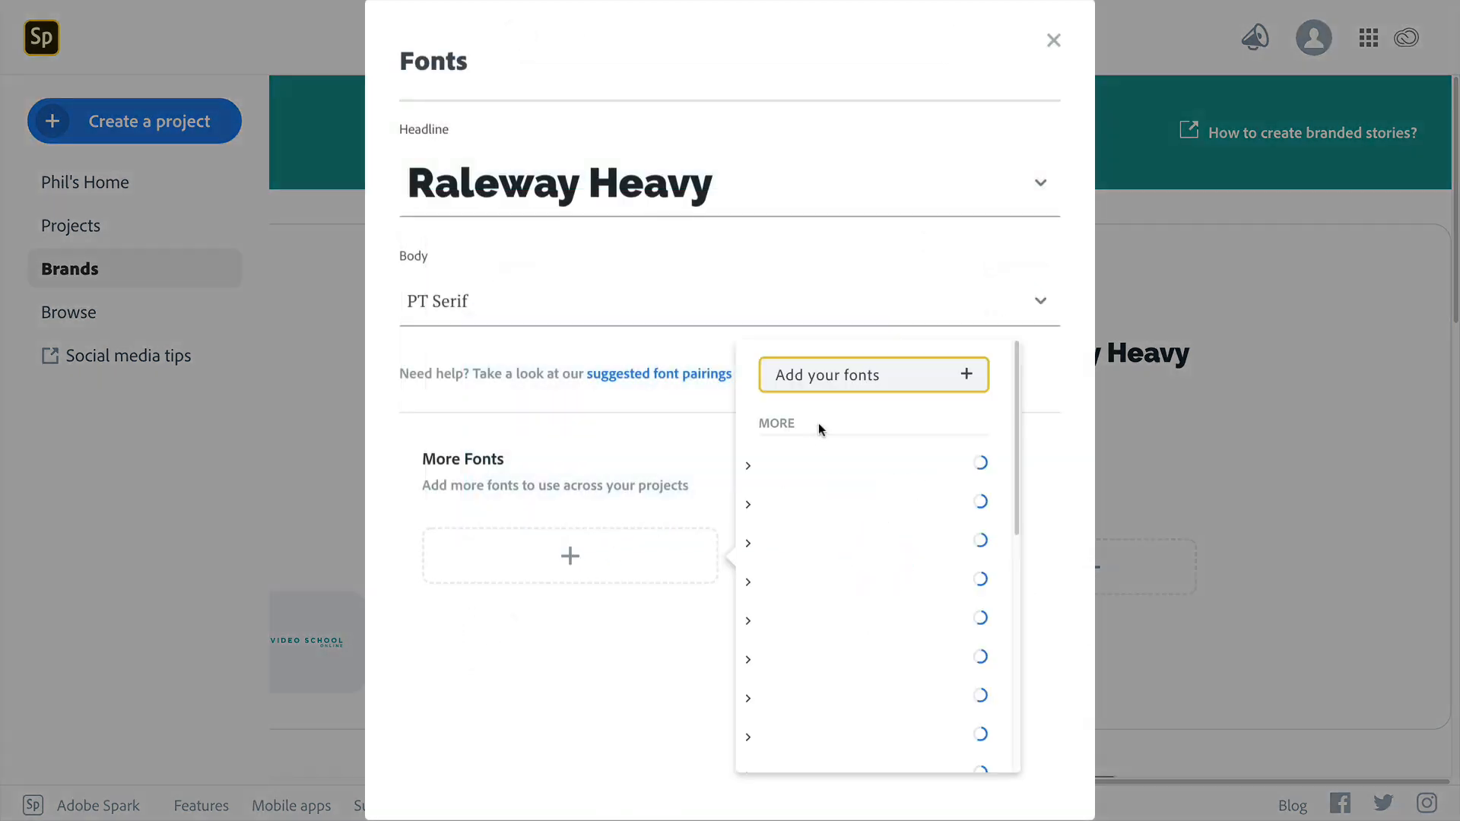
pyautogui.scroll(-5, 913, 552)
pyautogui.scroll(-1, 913, 566)
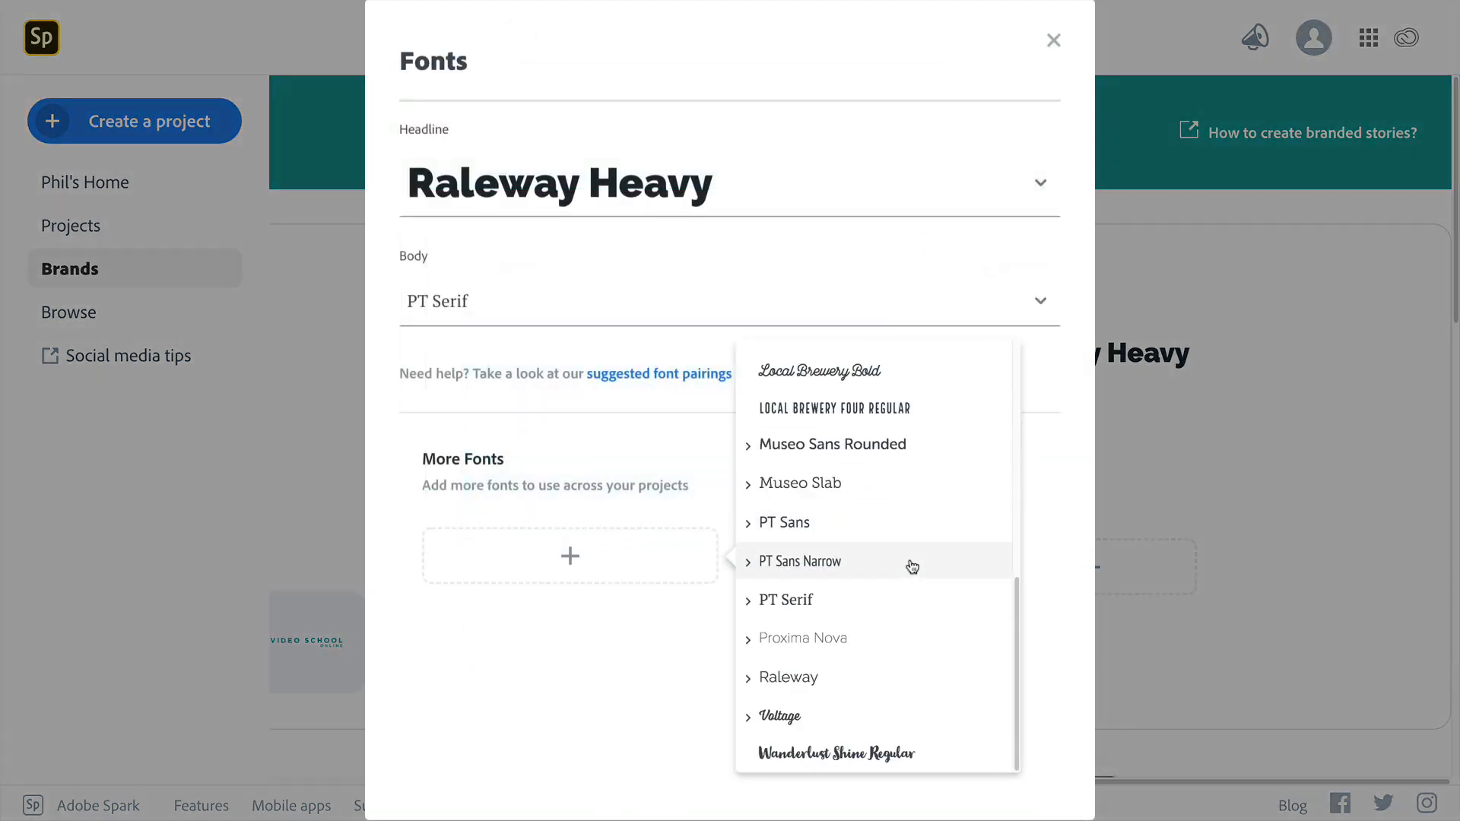
pyautogui.scroll(10, 913, 566)
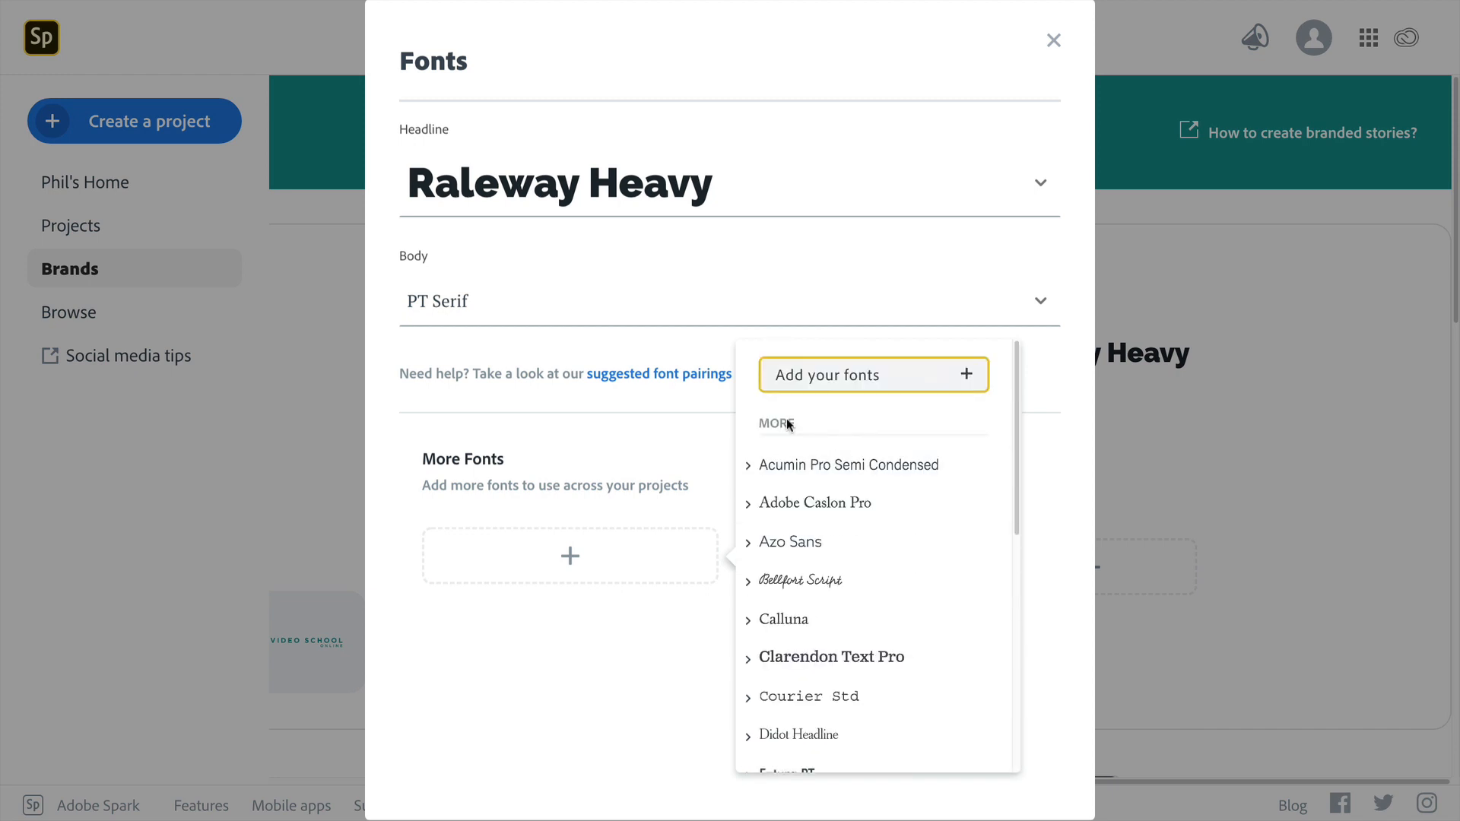
pyautogui.click(971, 373)
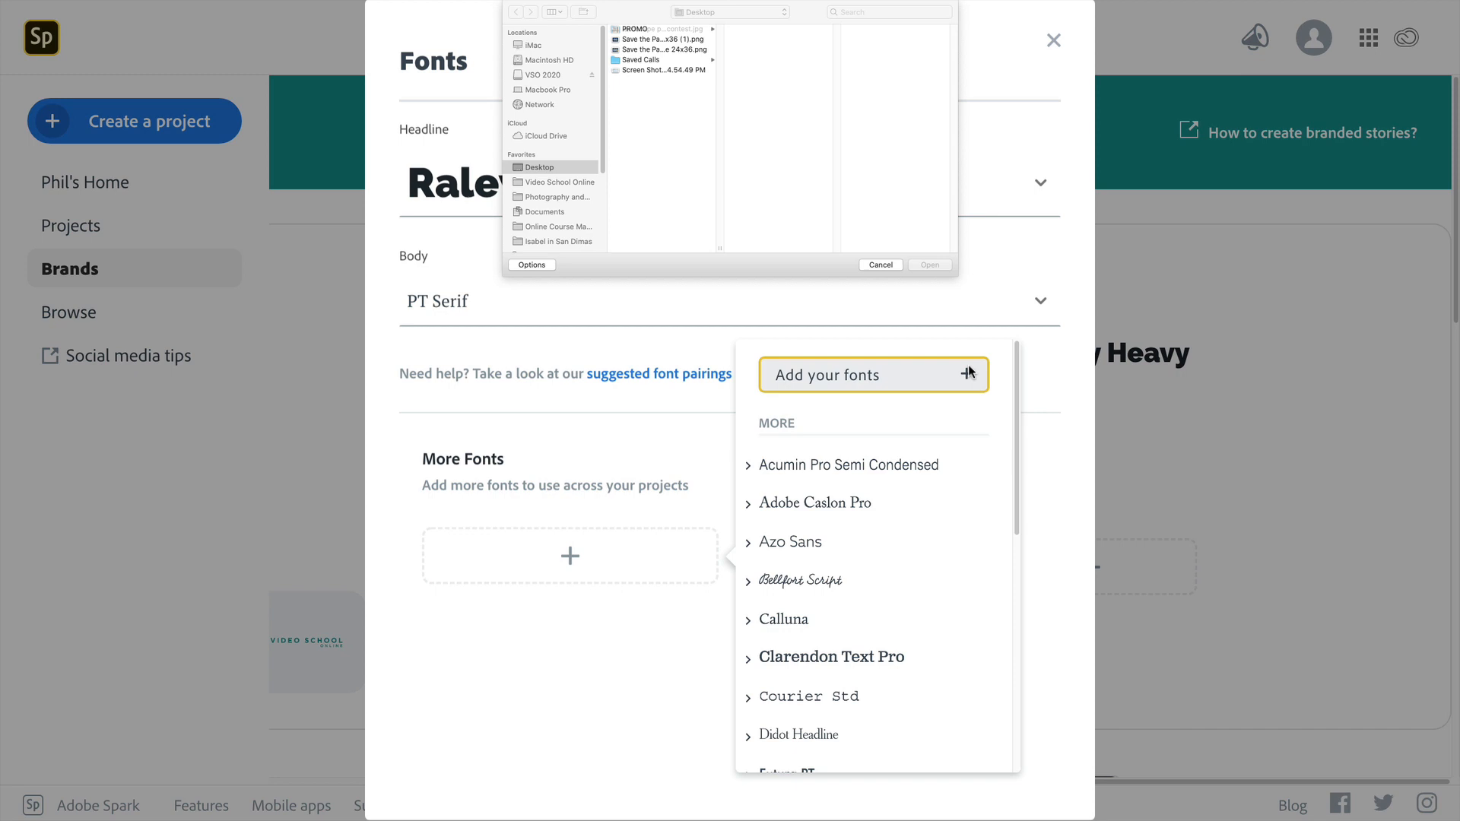
pyautogui.click(888, 267)
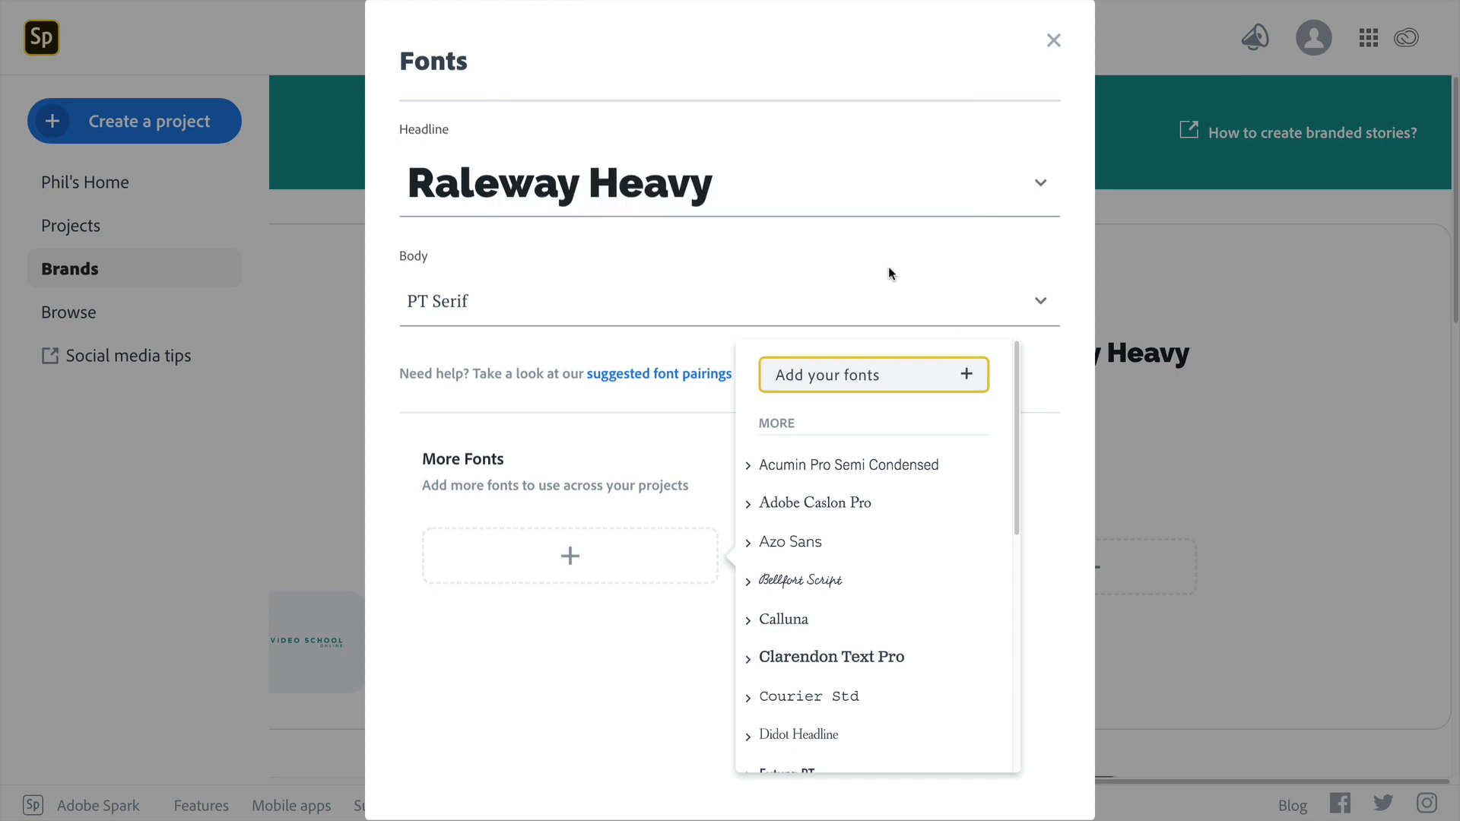
pyautogui.click(1034, 438)
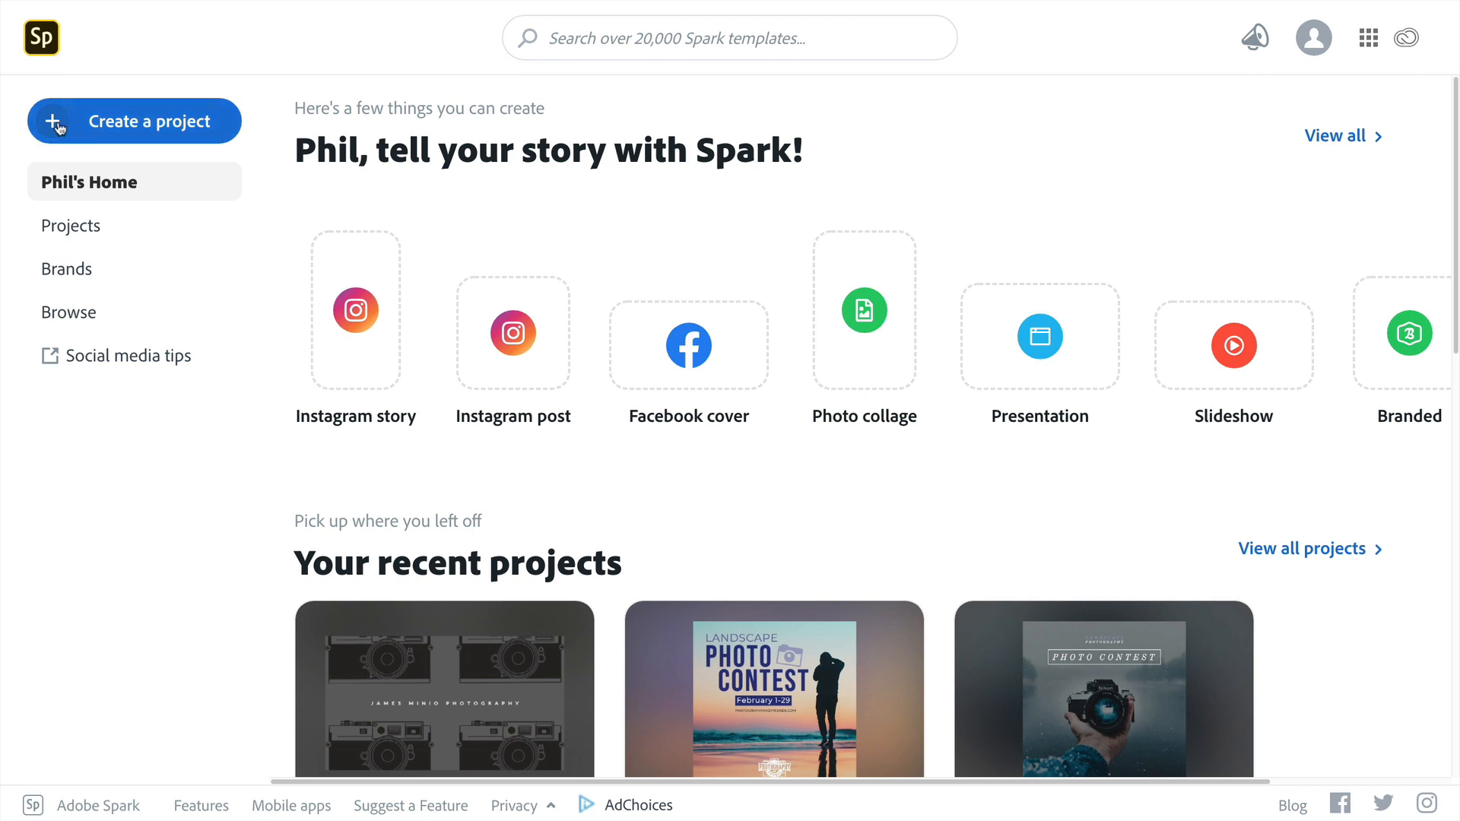
# Create a new custom size graphic 1000 px wide and 200 px high.
pyautogui.click(153, 124)
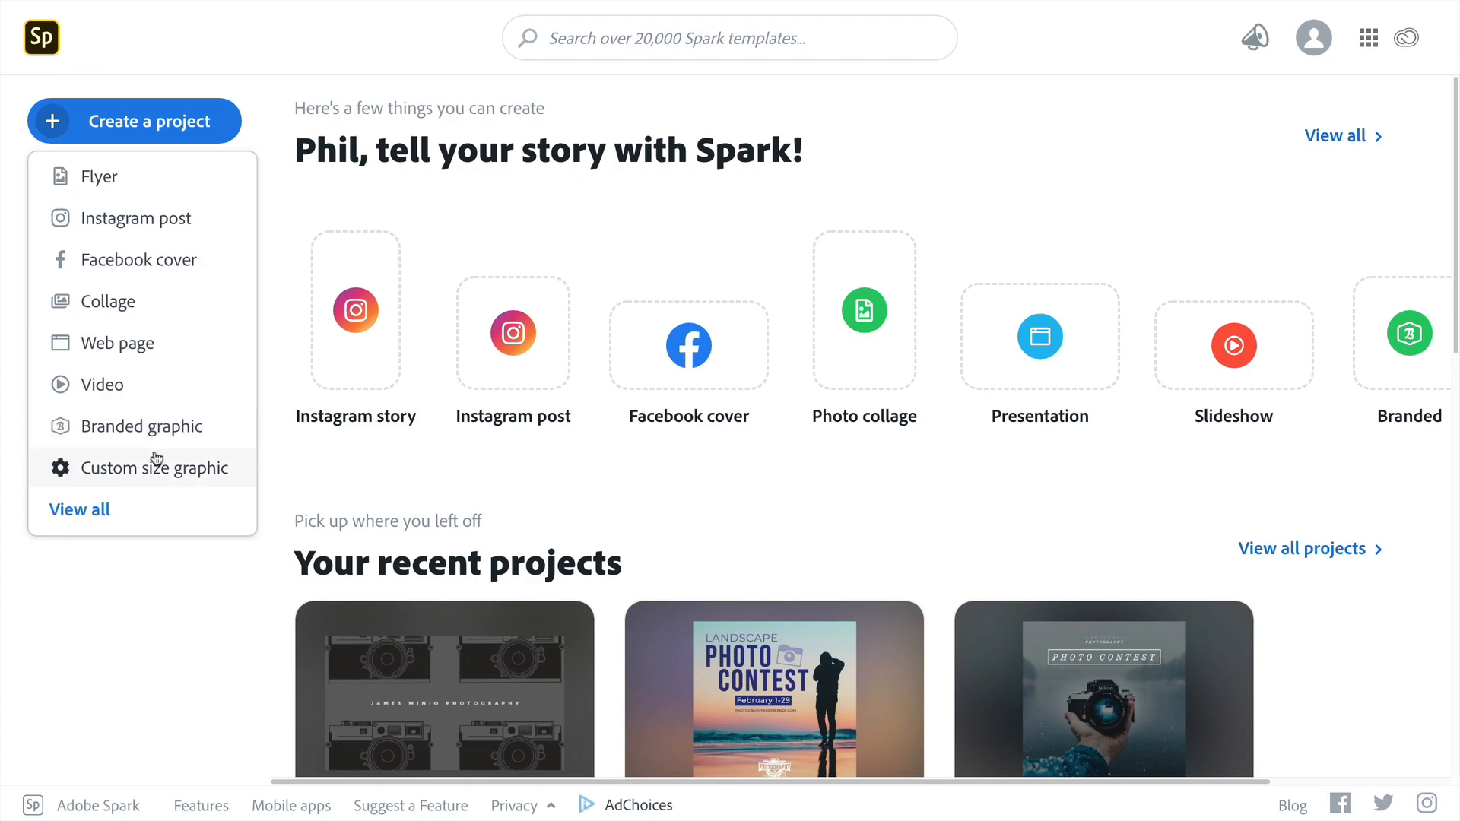
pyautogui.click(94, 481)
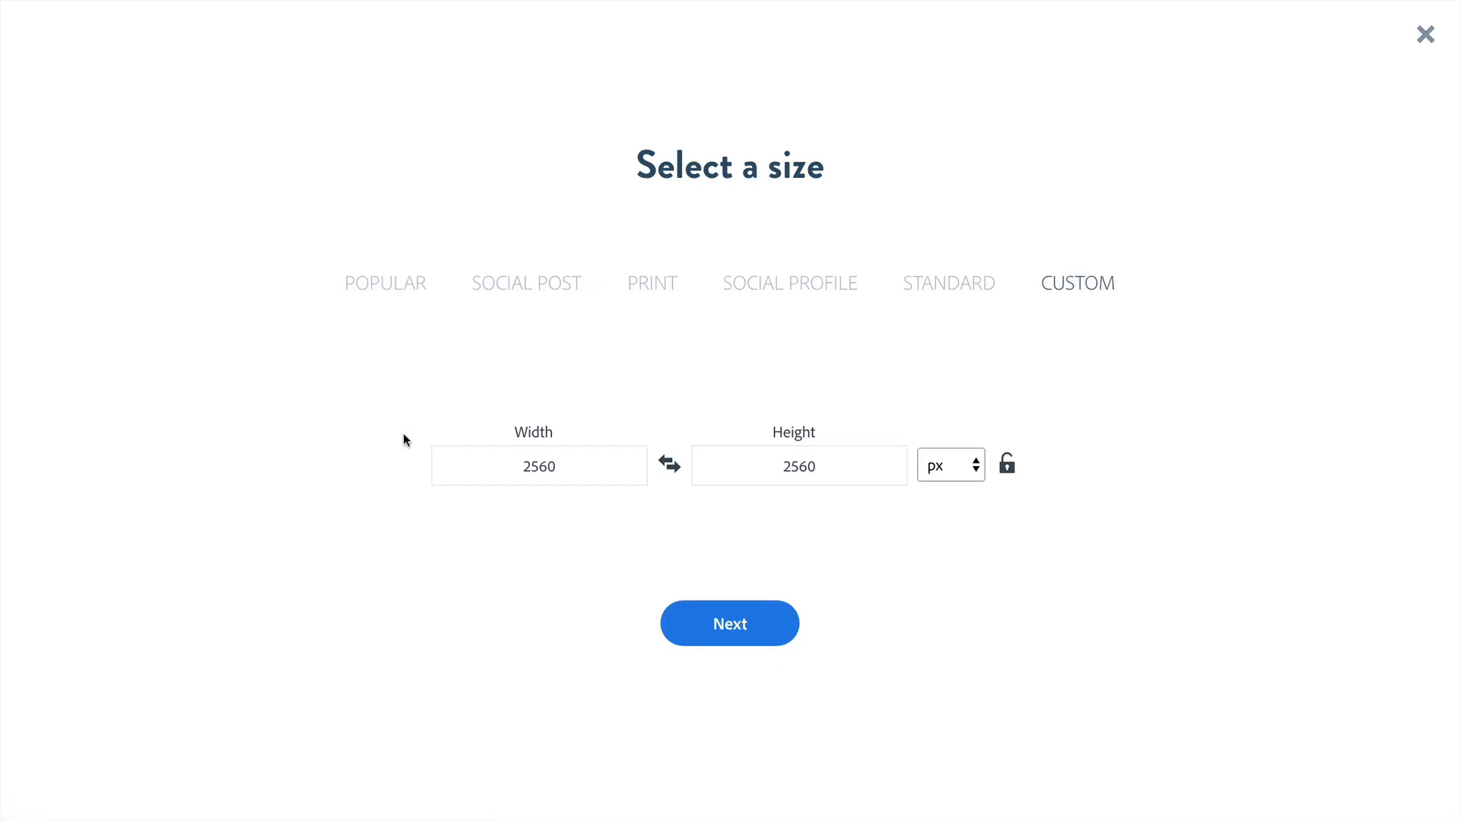
pyautogui.click(482, 464)
pyautogui.moveTo(482, 463); pyautogui.dragTo(668, 463)
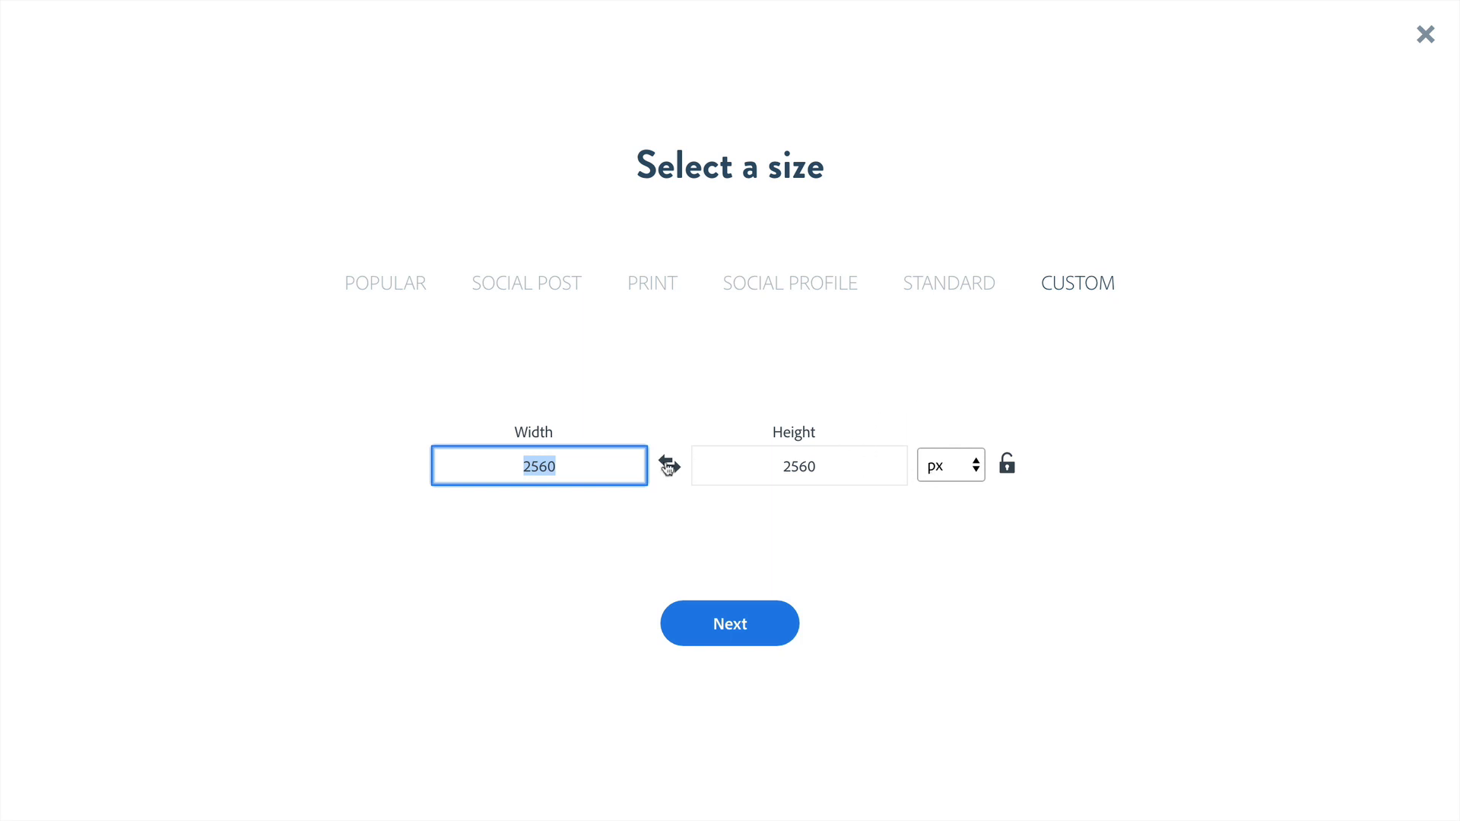
pyautogui.write('1000')
pyautogui.press('Tab')
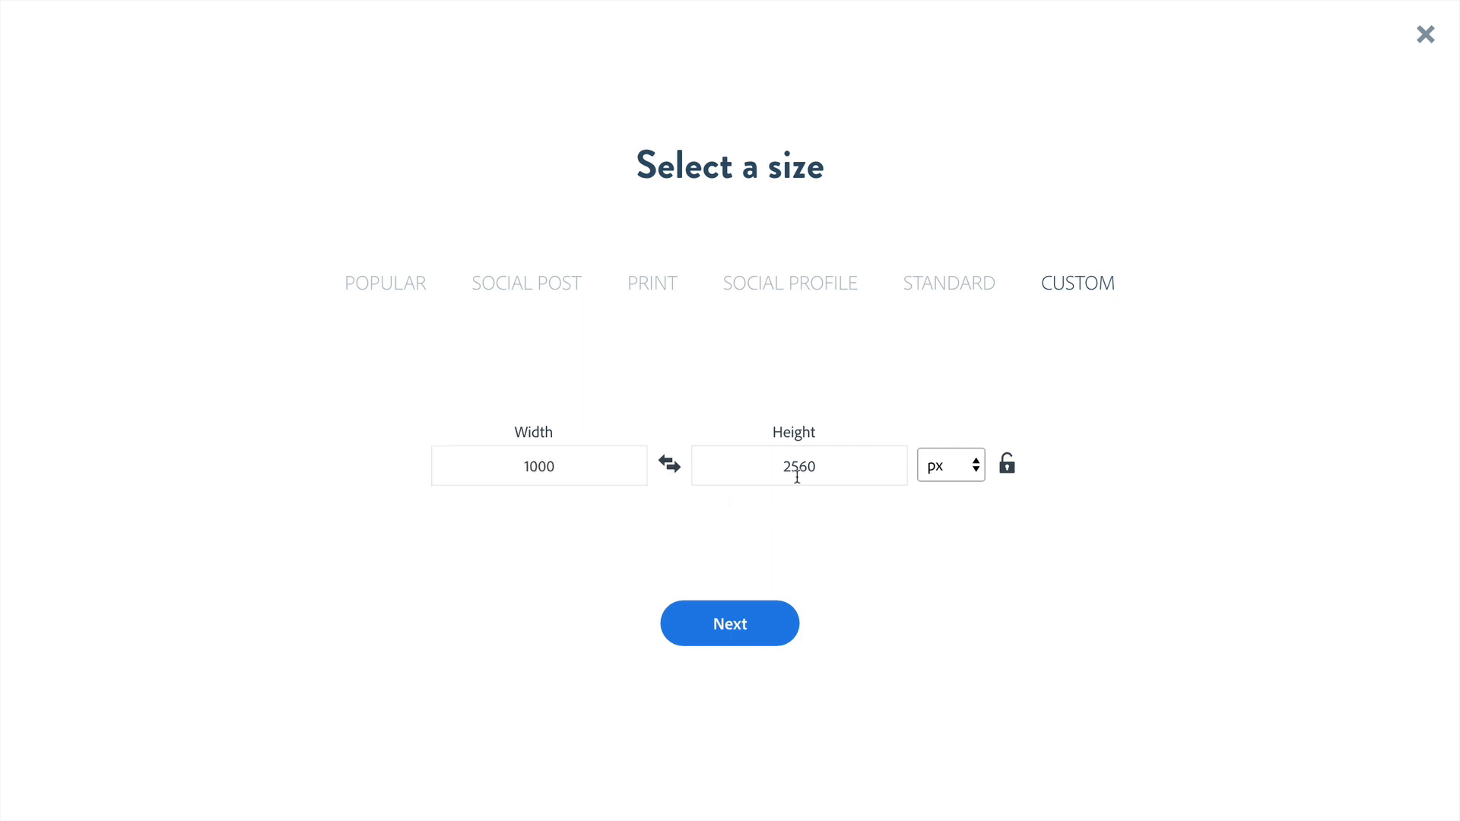
pyautogui.moveTo(784, 468); pyautogui.dragTo(903, 469)
pyautogui.write('2')
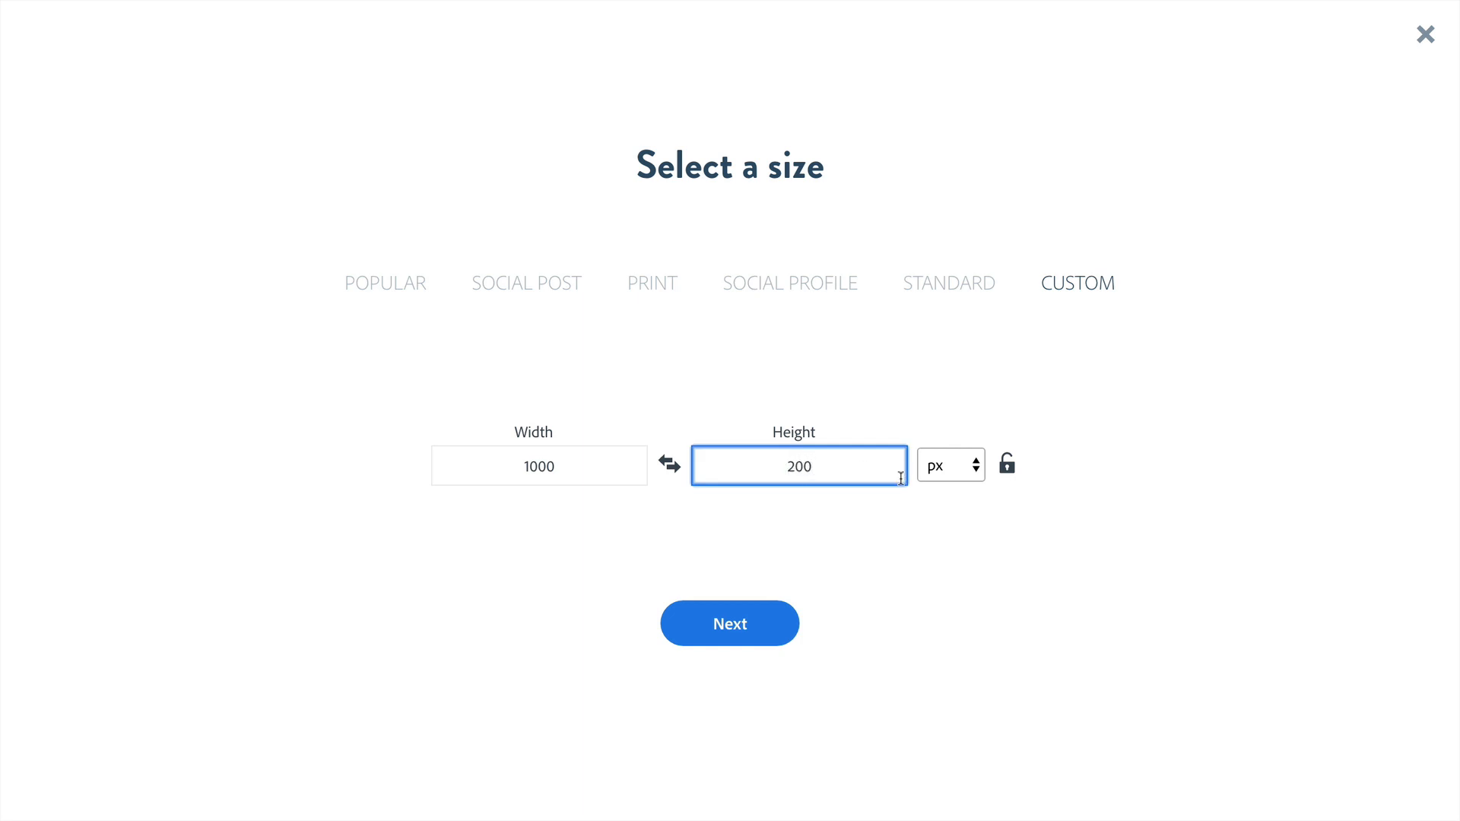
pyautogui.click(751, 646)
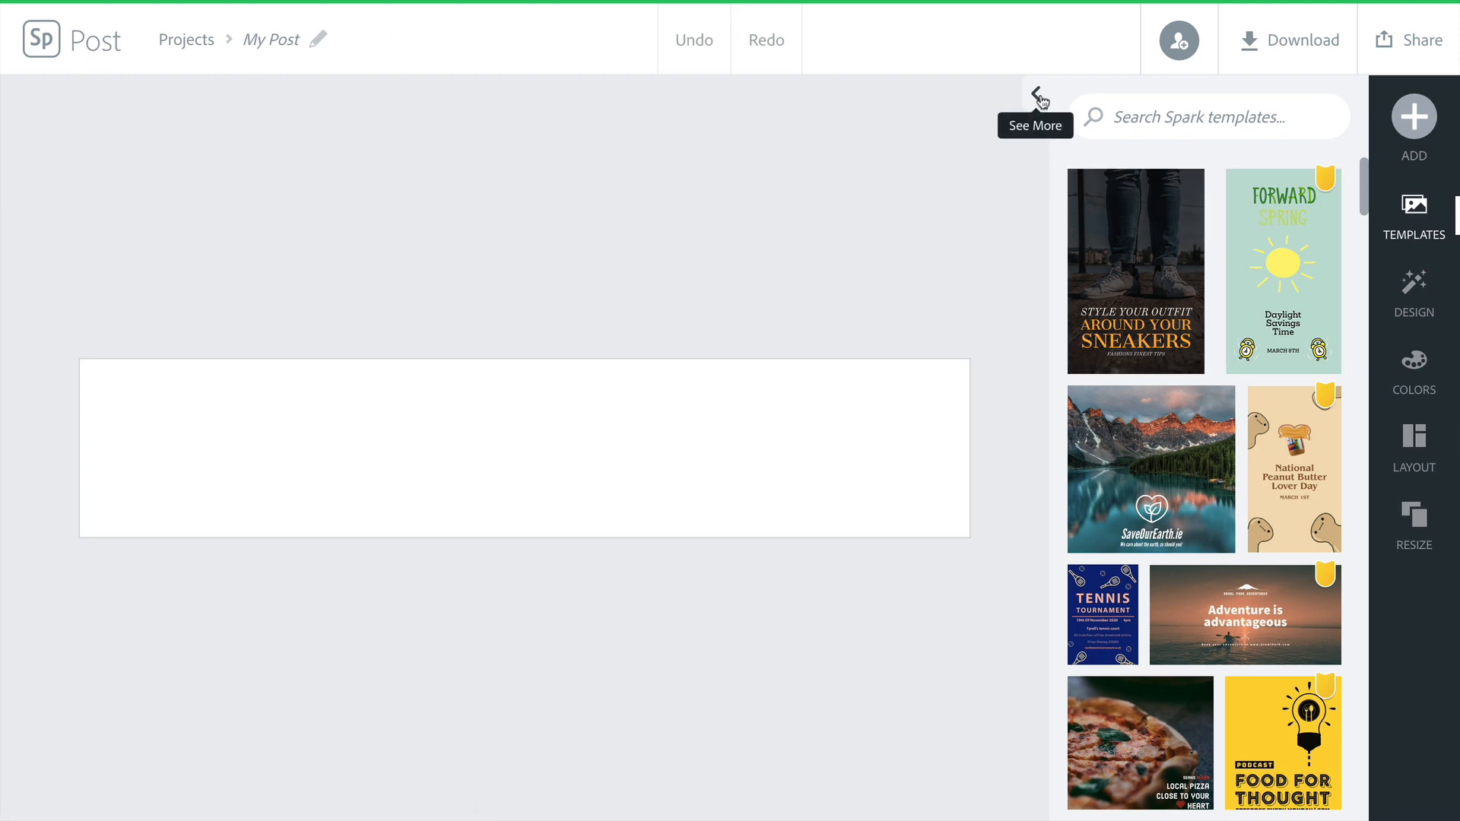
# Browse the suggested templates for the blank banner and open the design options.
pyautogui.scroll(-5, 1212, 509)
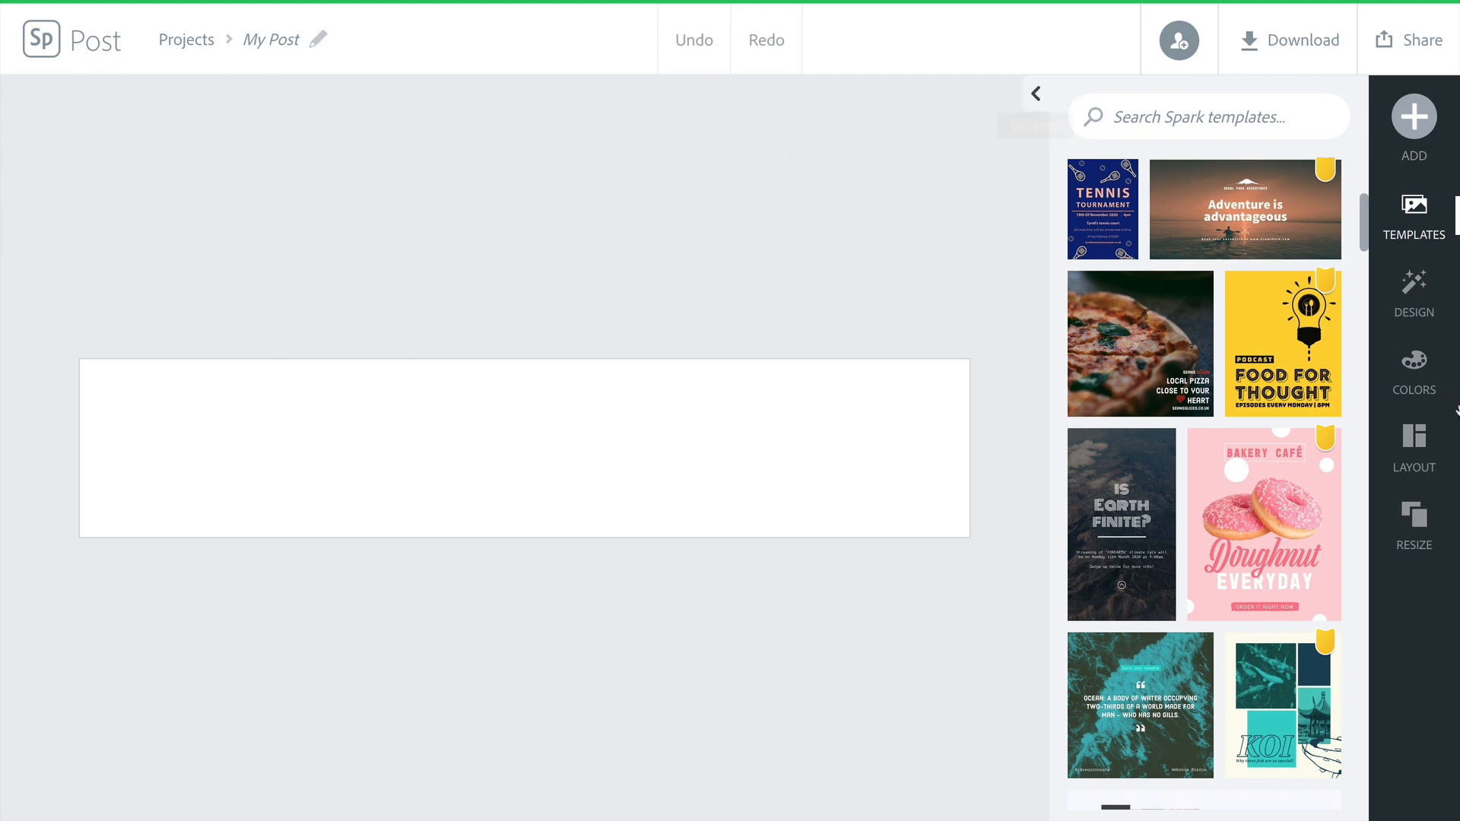
pyautogui.click(1415, 293)
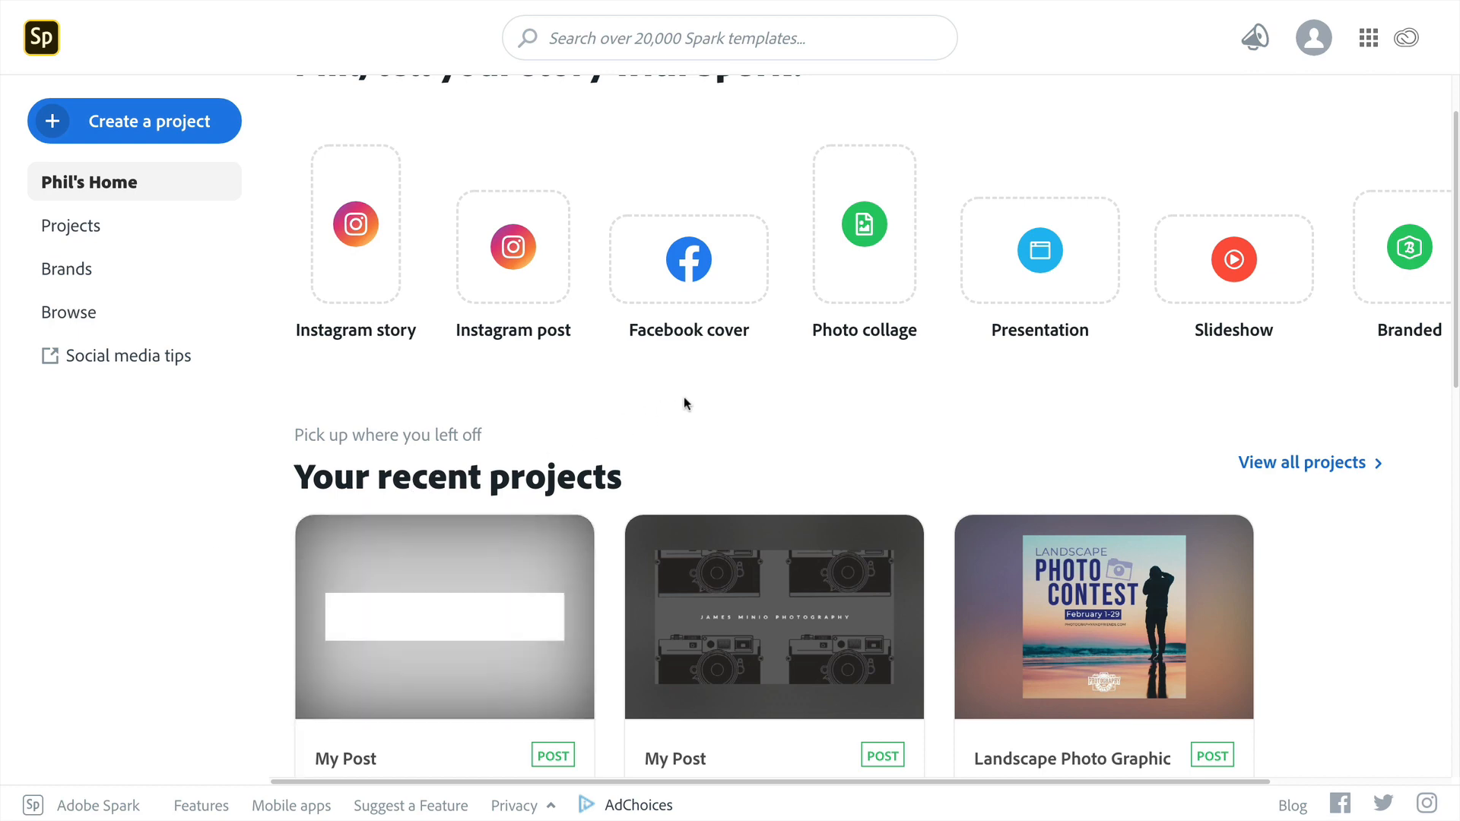
pyautogui.scroll(1, 684, 400)
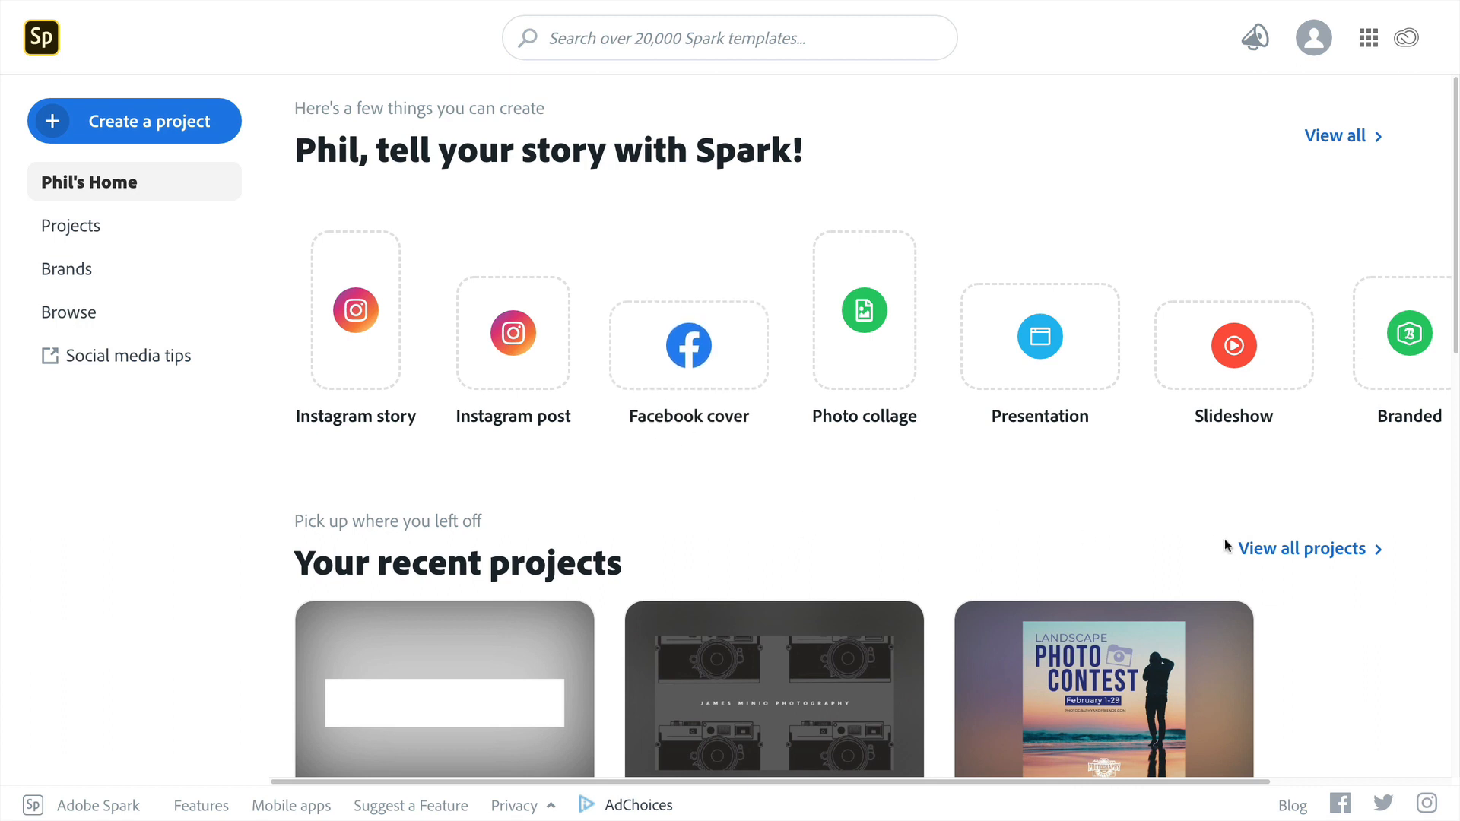
pyautogui.scroll(-1, 1244, 546)
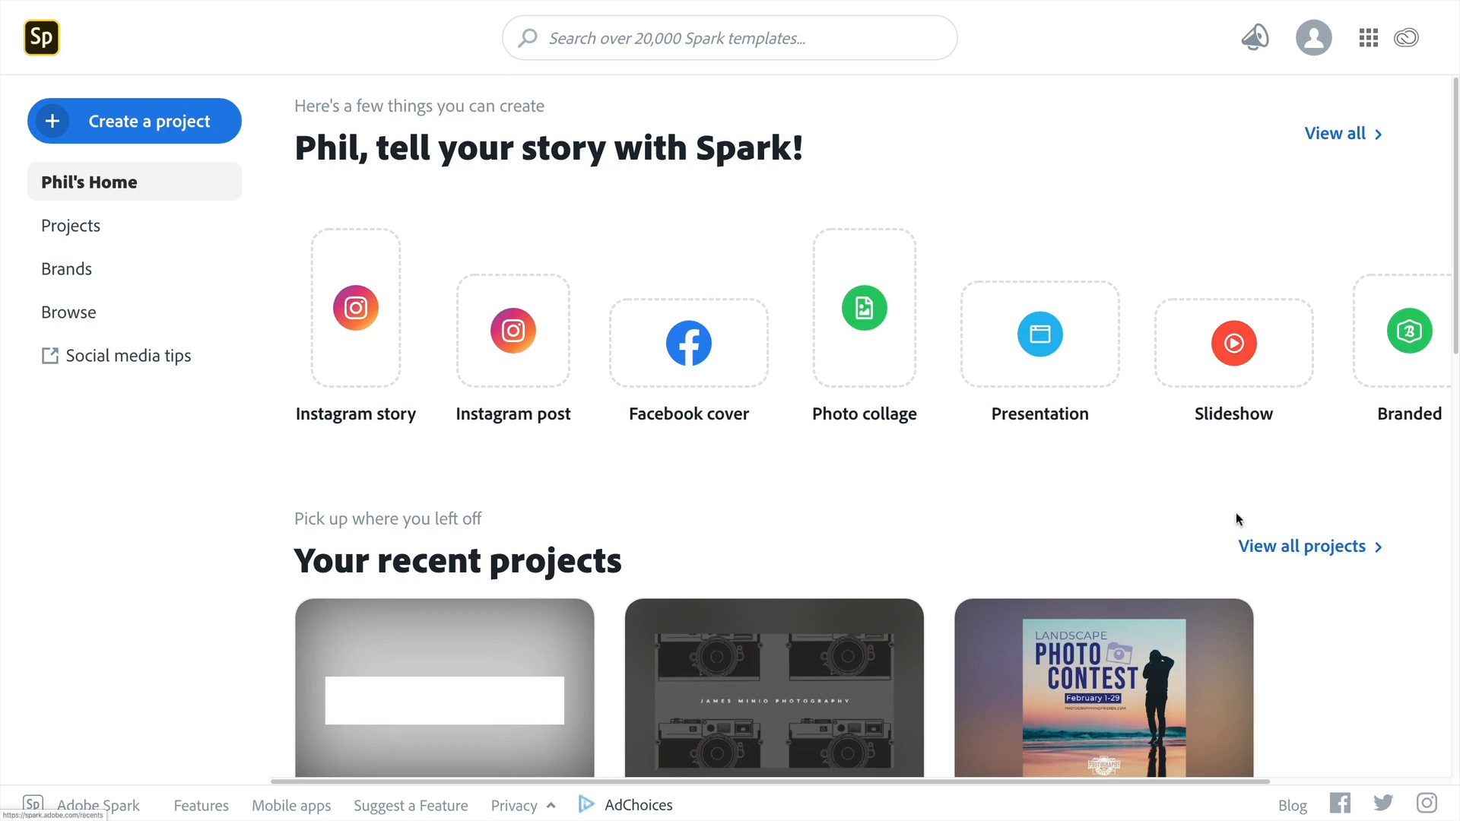